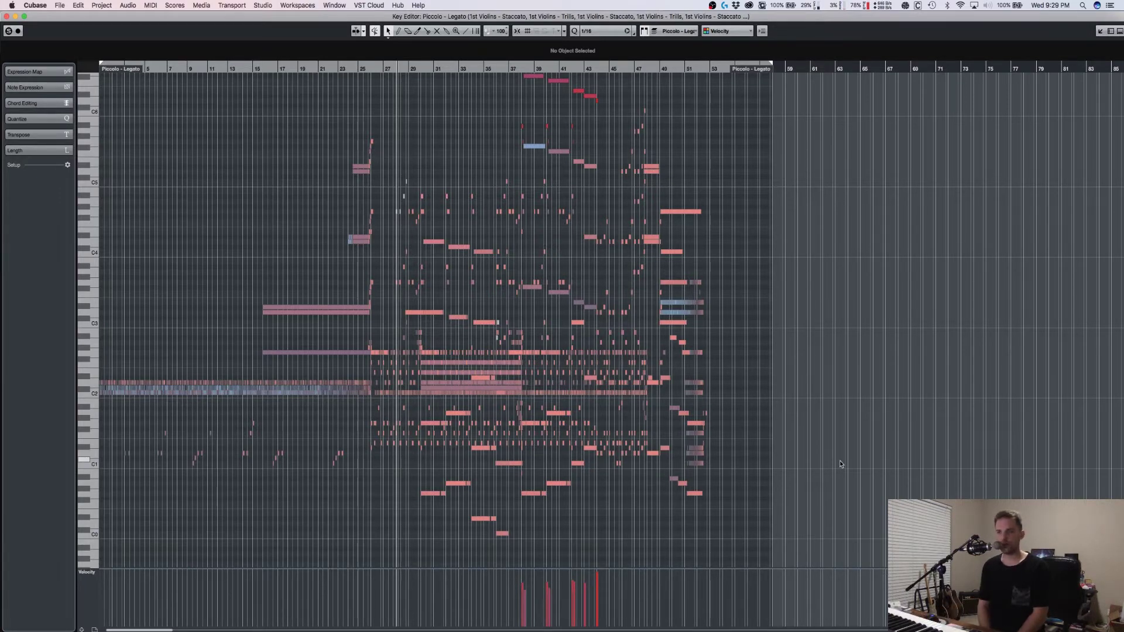
Step: Switch from the Key Editor to the Mission_Impossible project window and clear the event selection
{"action": "left_click", "coordinate": [337, 4]}
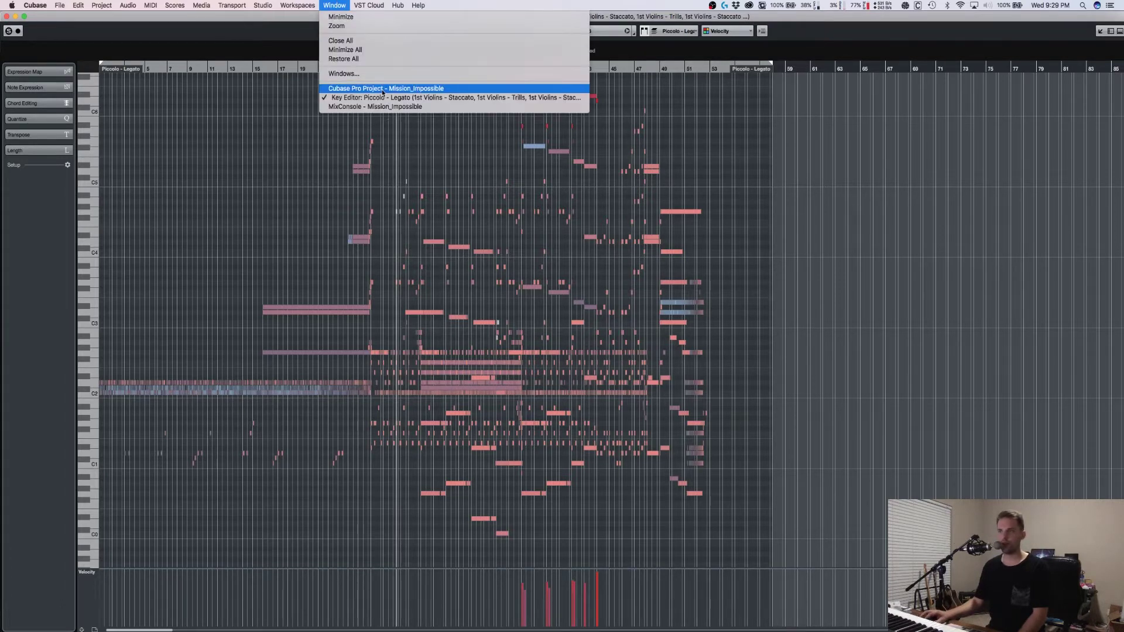
{"action": "left_click", "coordinate": [324, 4]}
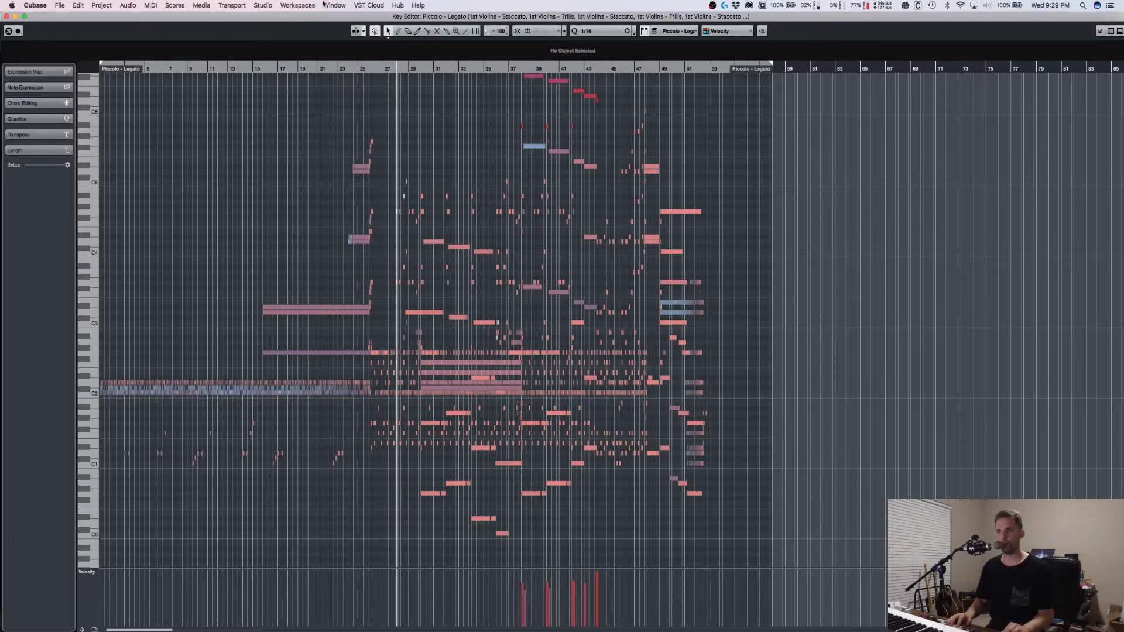
{"action": "left_click", "coordinate": [324, 3]}
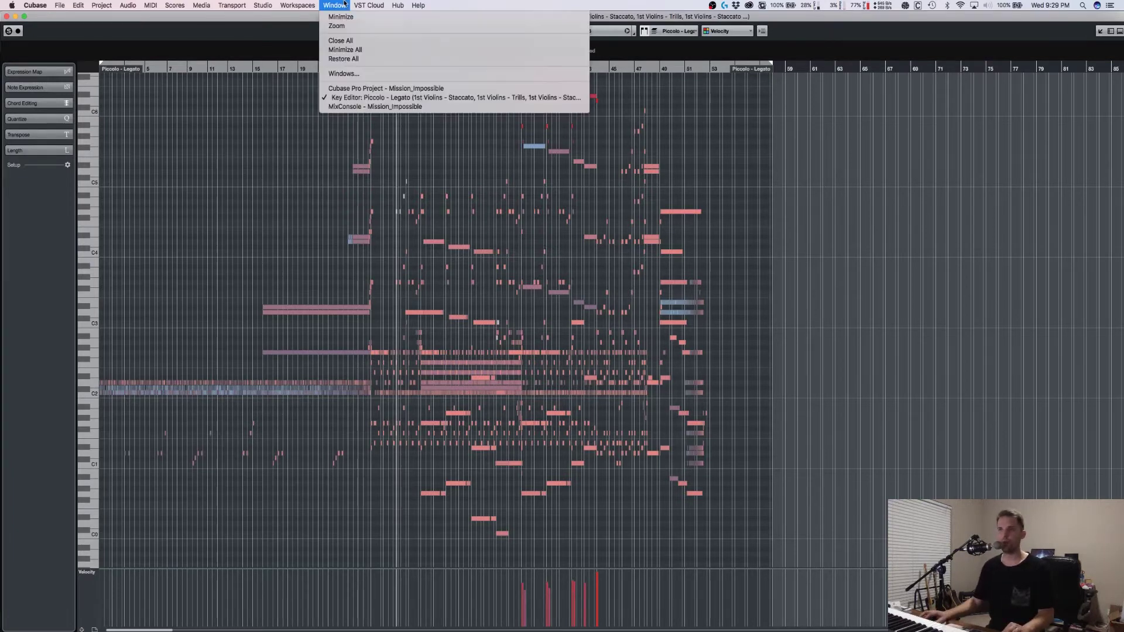
{"action": "left_click", "coordinate": [381, 88]}
{"action": "left_click", "coordinate": [507, 164]}
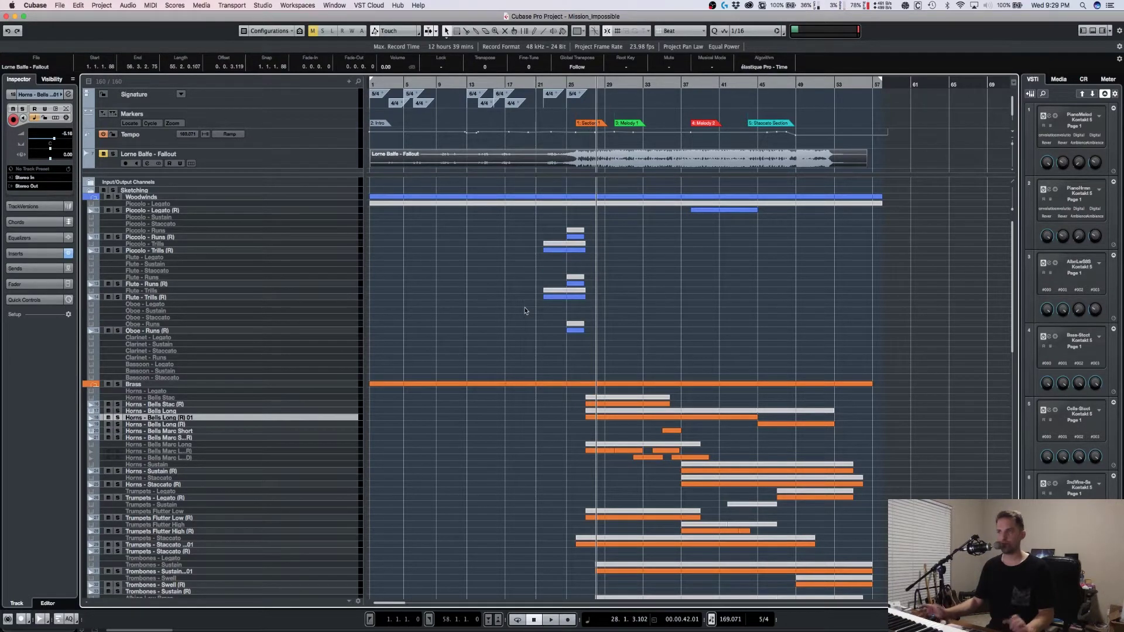
{"action": "left_click", "coordinate": [892, 300]}
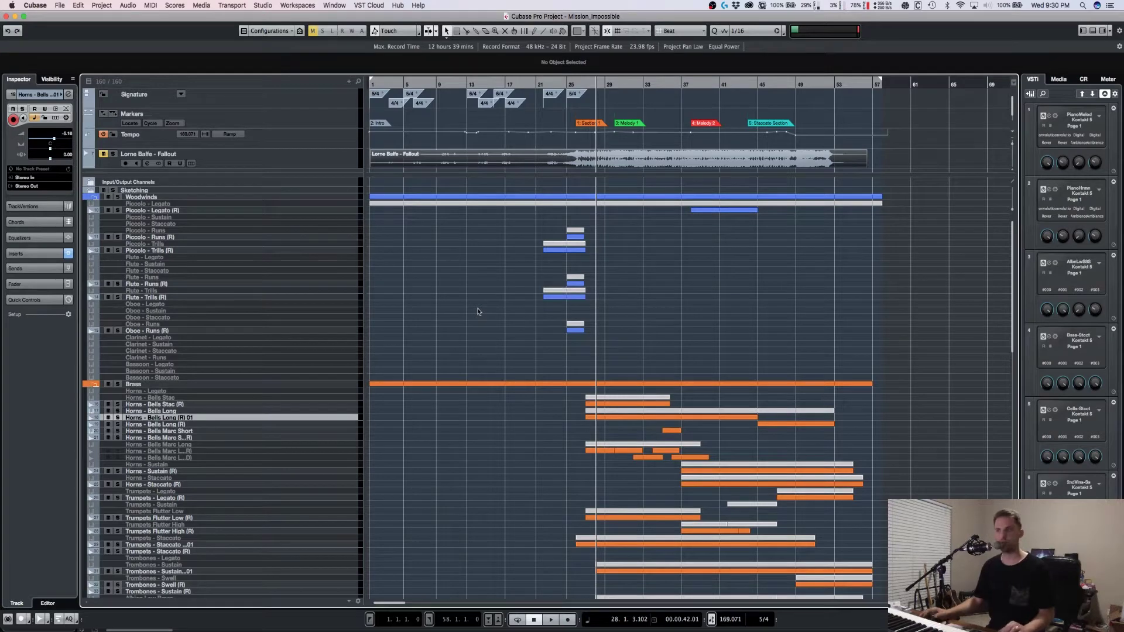
Step: Play the project from its start and examine the bongo percussion tracks during the intro at enlarged track height
{"action": "key", "text": "super+z"}
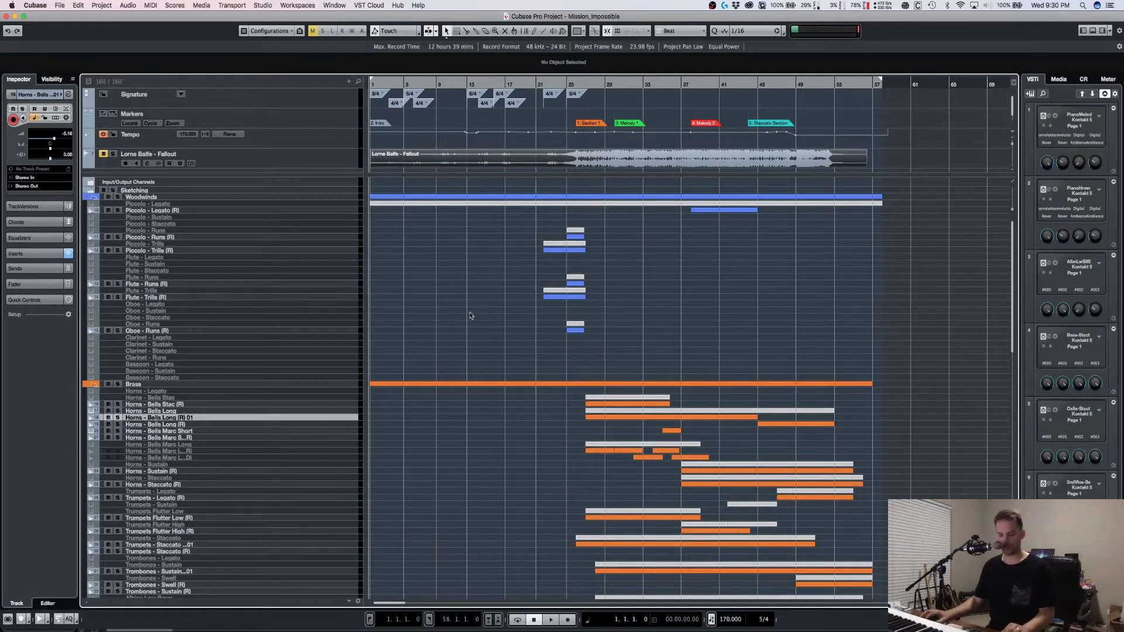
{"action": "scroll", "coordinate": [457, 315], "scroll_direction": "down", "scroll_amount": 10}
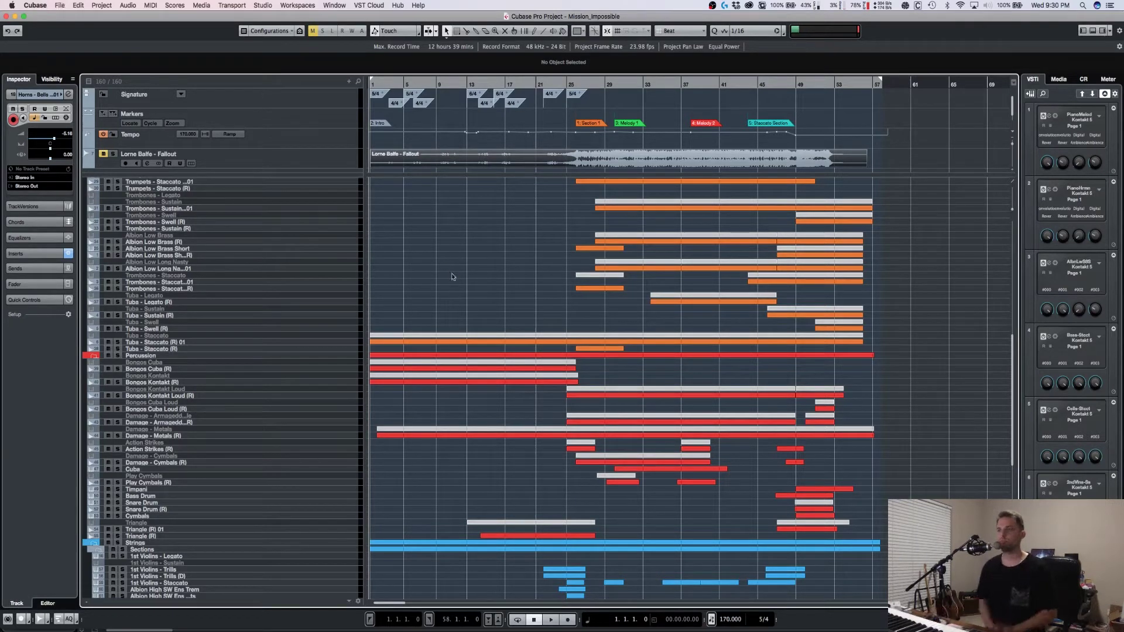
{"action": "key", "text": "space"}
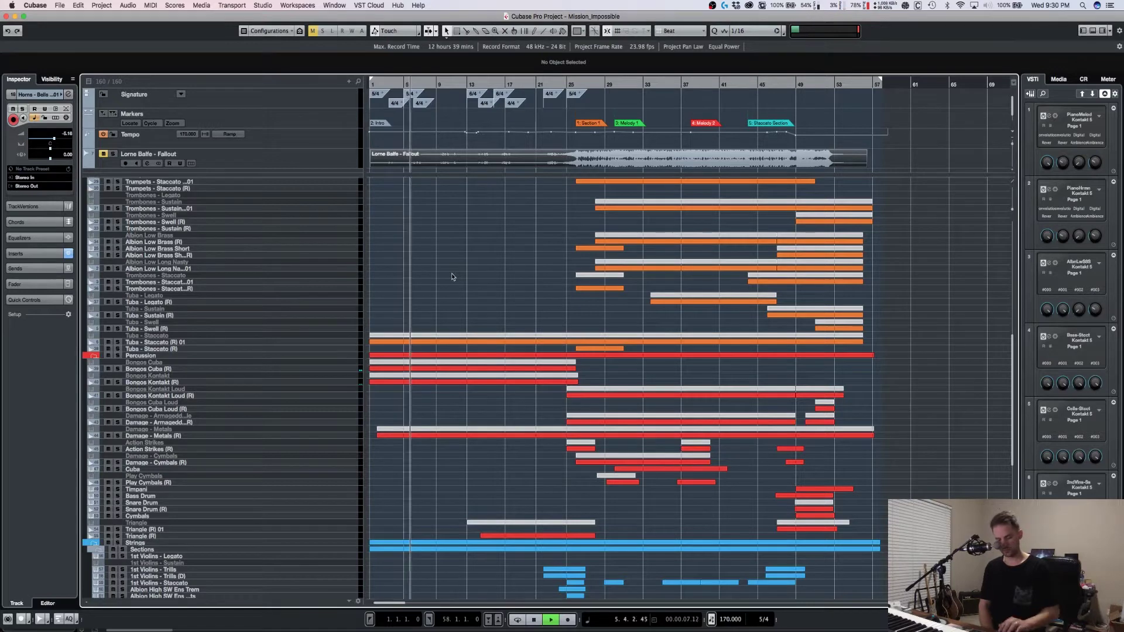
{"action": "key", "text": "shift+h"}
{"action": "key", "text": "shift+h"}
{"action": "key", "text": "shift+h"}
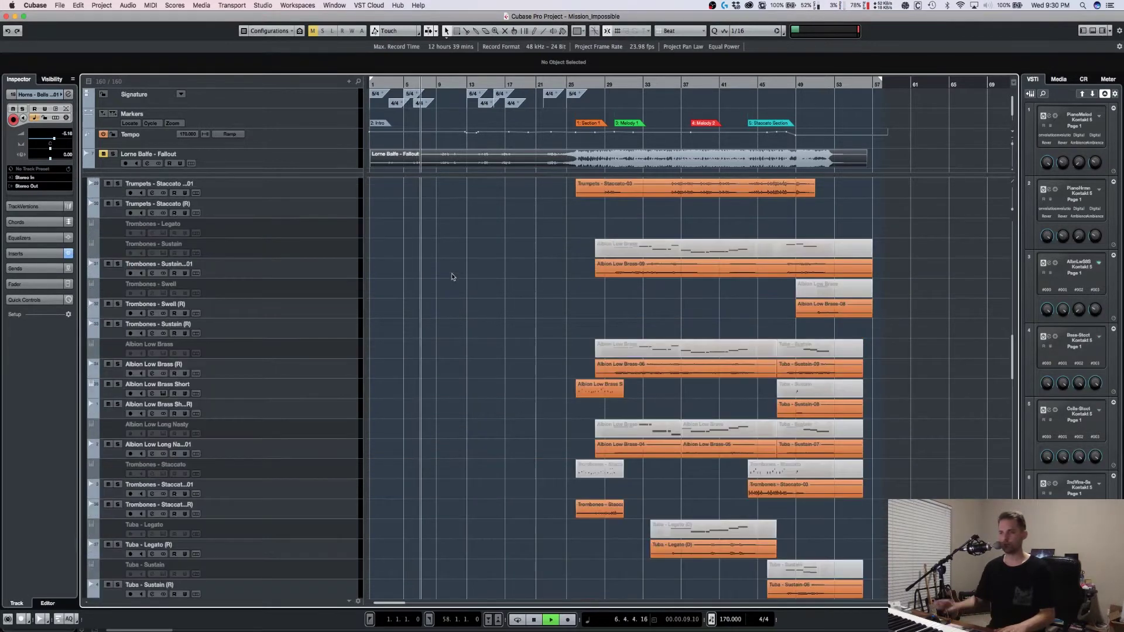
{"action": "scroll", "coordinate": [473, 308], "scroll_direction": "down", "scroll_amount": 6}
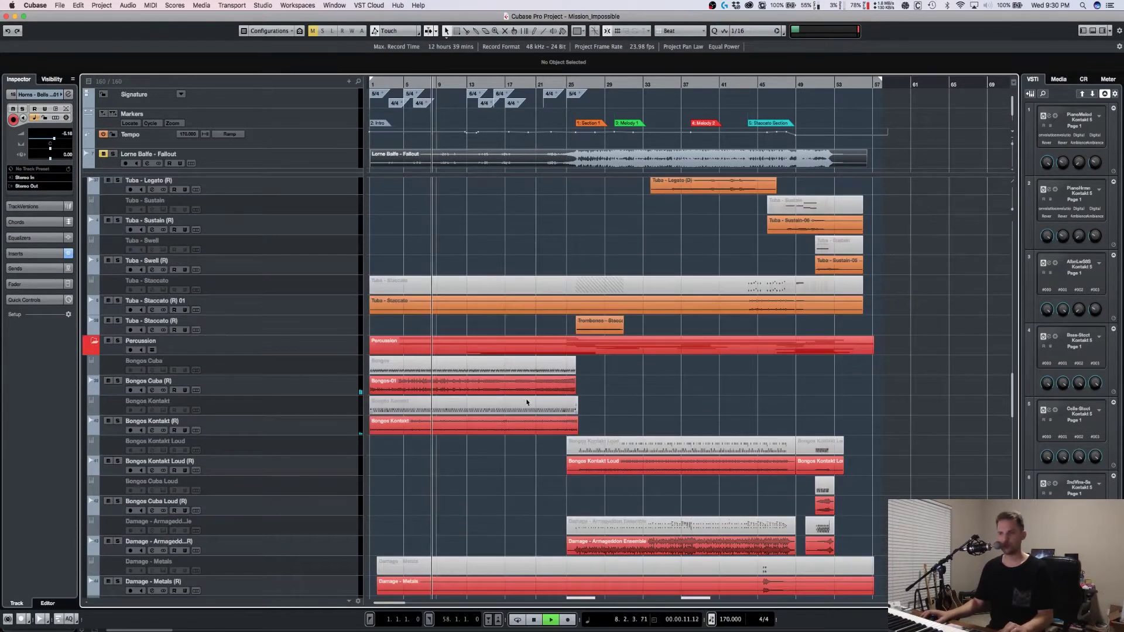
{"action": "key", "text": "shift+h"}
{"action": "key", "text": "shift+h"}
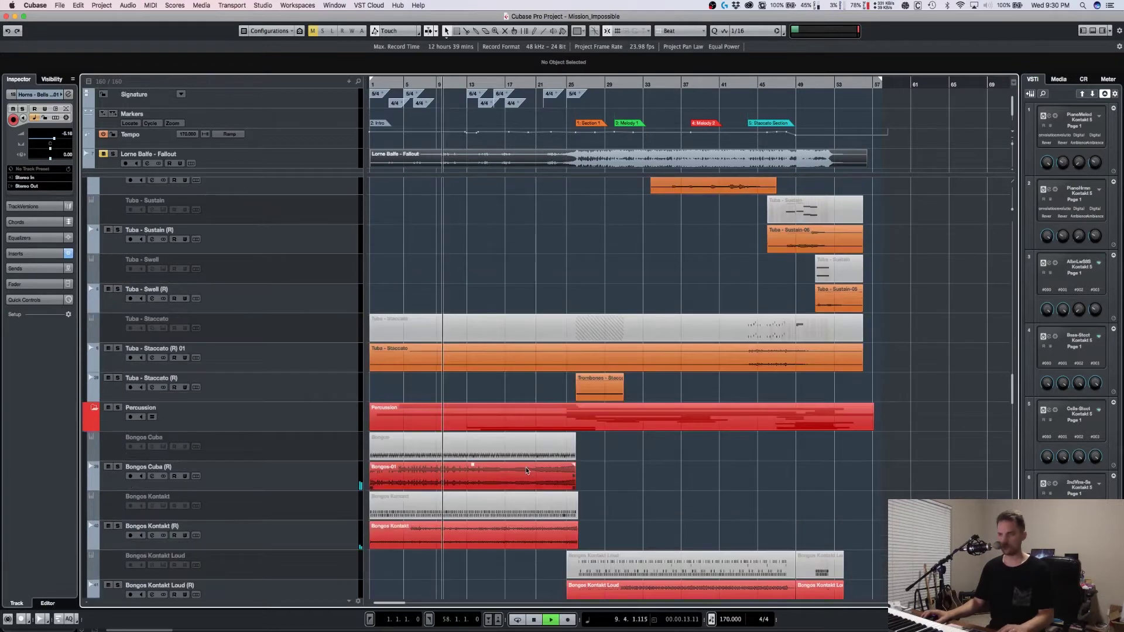
{"action": "scroll", "coordinate": [526, 471], "scroll_direction": "down", "scroll_amount": 1}
{"action": "scroll", "coordinate": [526, 470], "scroll_direction": "down", "scroll_amount": 2}
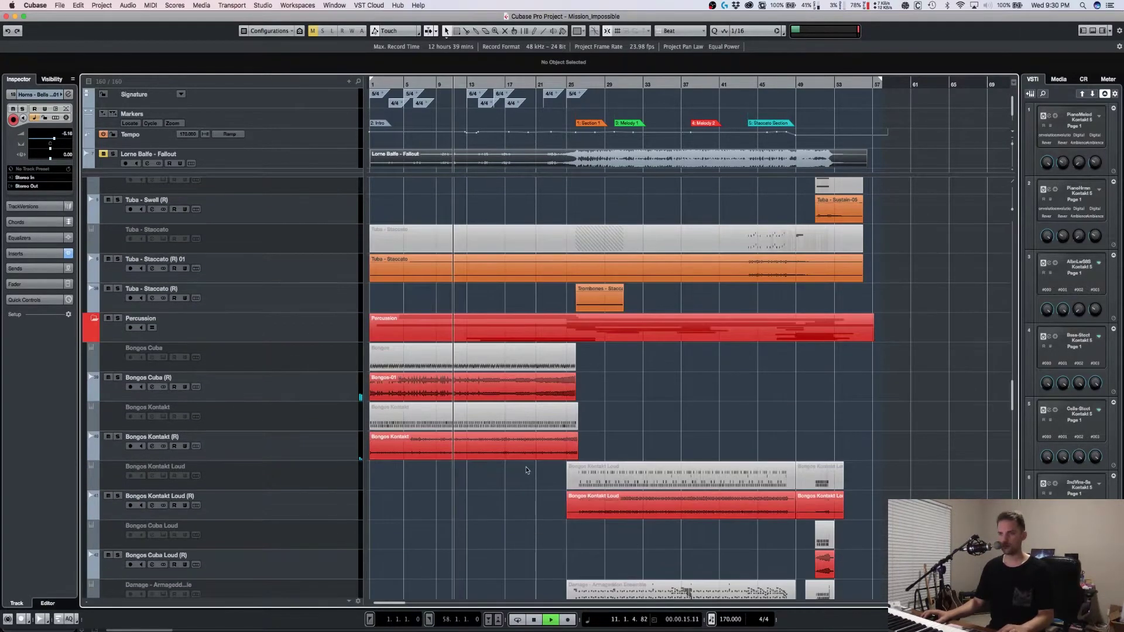
{"action": "key", "text": "shift+h"}
{"action": "scroll", "coordinate": [618, 495], "scroll_direction": "down", "scroll_amount": 3}
{"action": "key", "text": "h"}
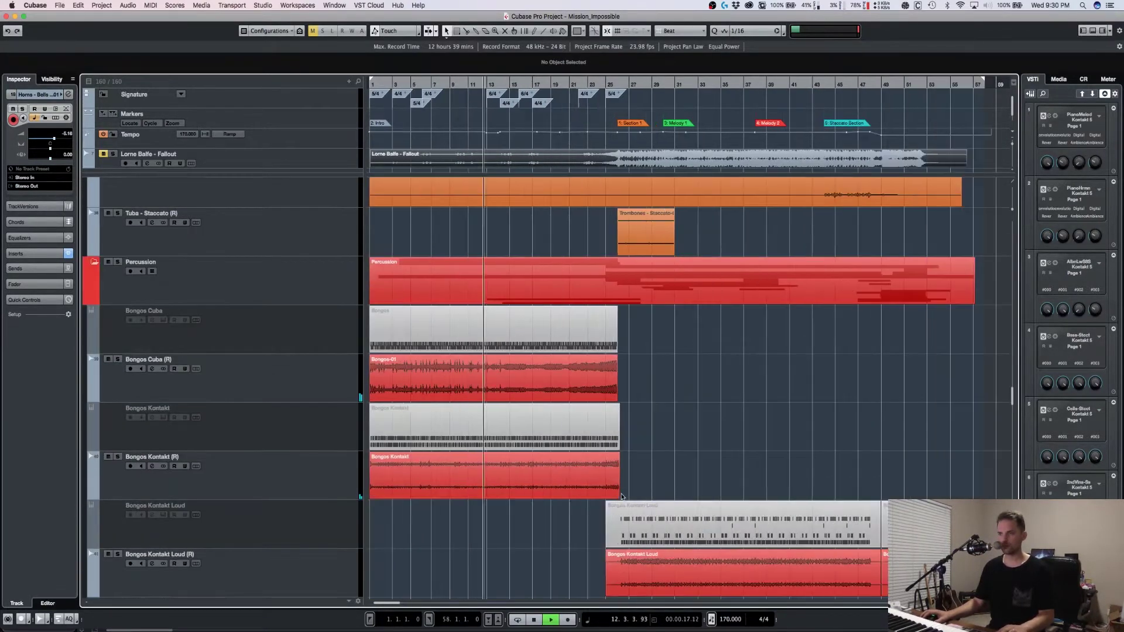
{"action": "key", "text": "h"}
{"action": "key", "text": "h"}
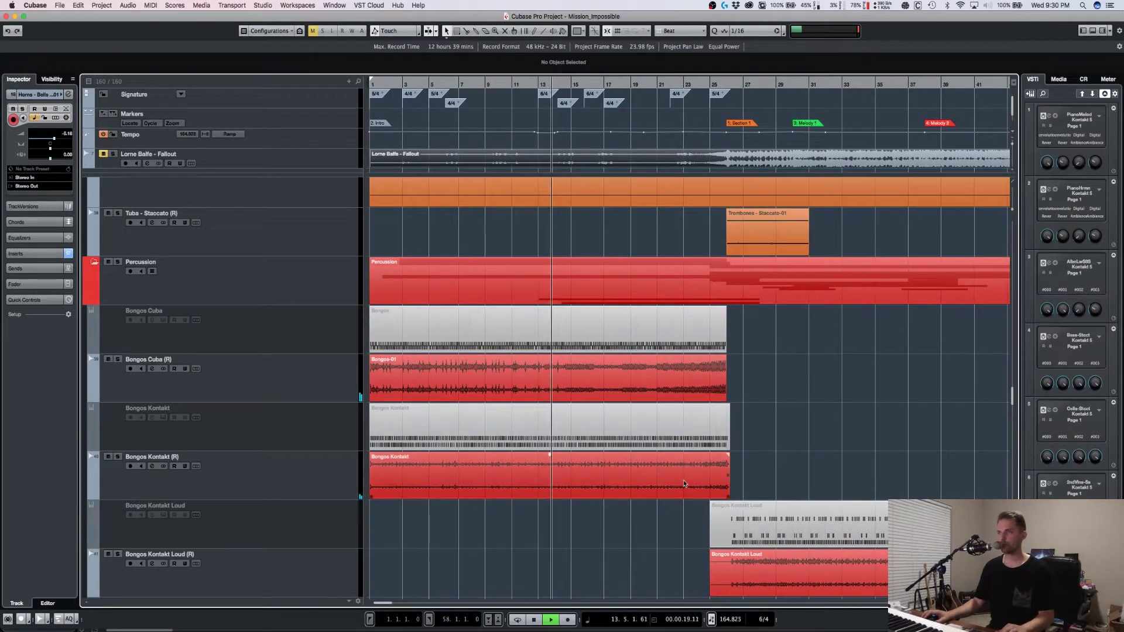
Step: Examine the cello, bass and Albion low string parts in the intro while playback runs
{"action": "scroll", "coordinate": [684, 484], "scroll_direction": "down", "scroll_amount": 10}
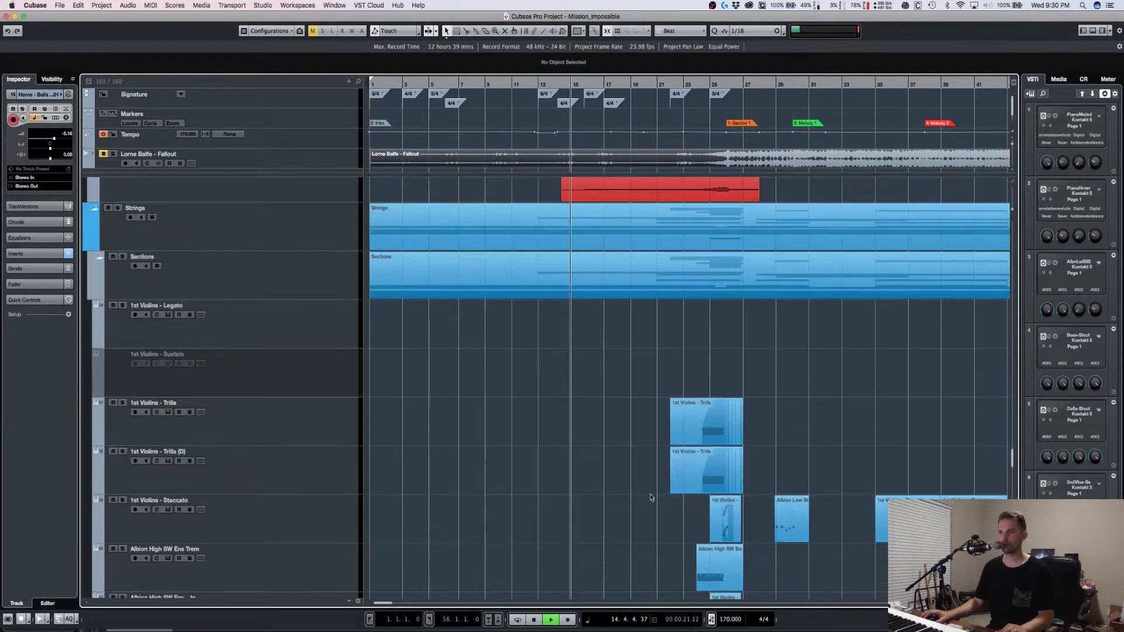
{"action": "scroll", "coordinate": [650, 498], "scroll_direction": "down", "scroll_amount": 8}
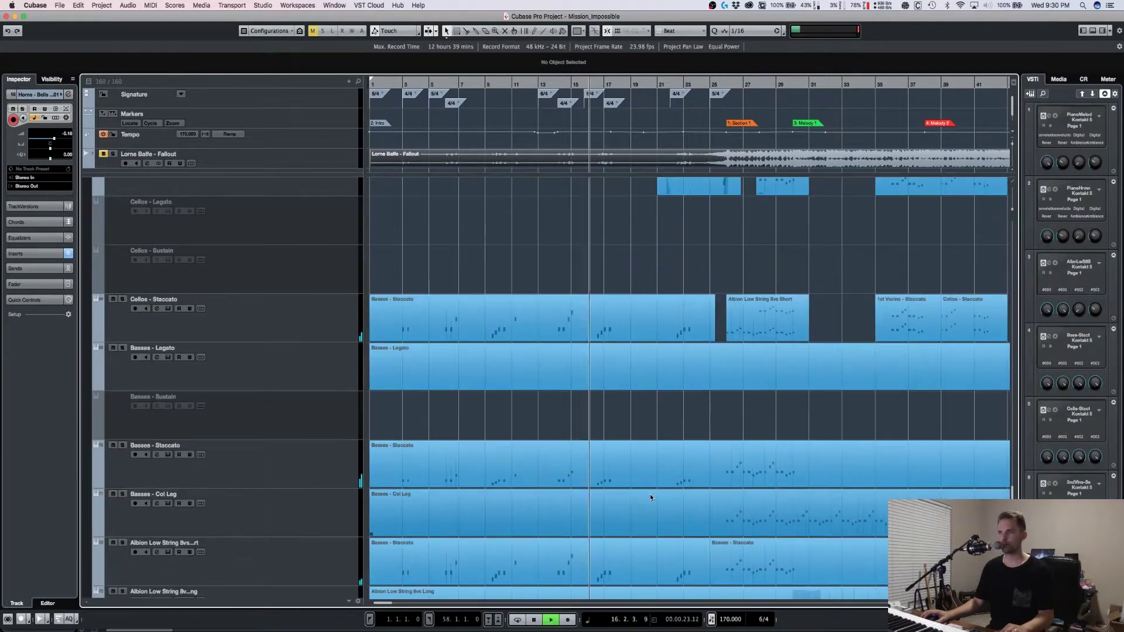
{"action": "key", "text": "h"}
{"action": "scroll", "coordinate": [650, 495], "scroll_direction": "down", "scroll_amount": 2}
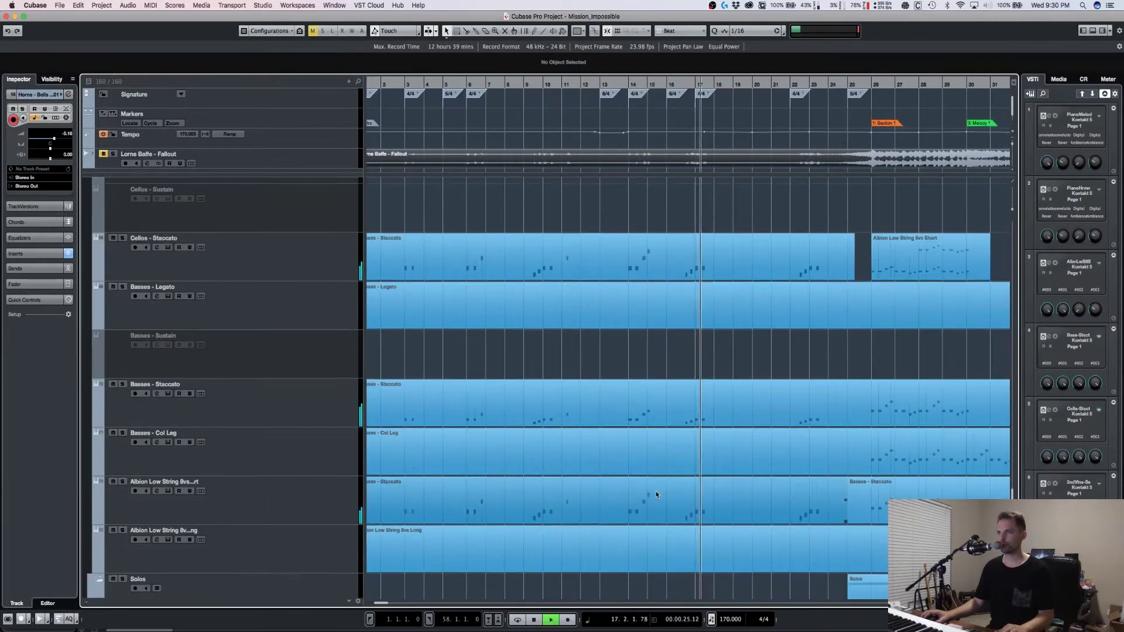
{"action": "key", "text": "g"}
{"action": "scroll", "coordinate": [683, 490], "scroll_direction": "down", "scroll_amount": 4}
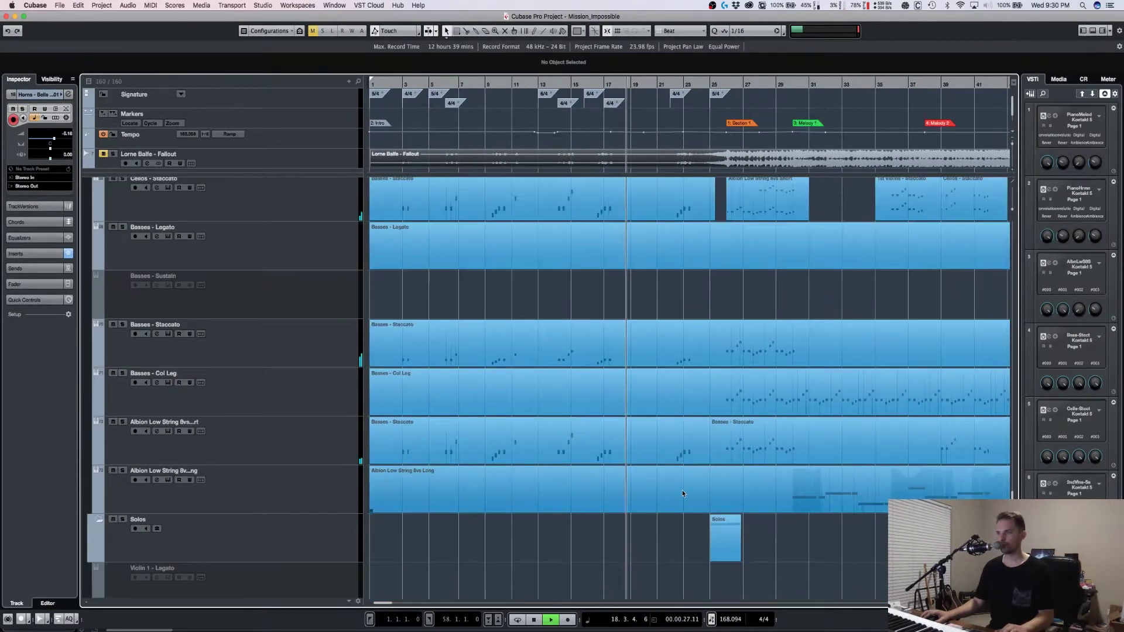
{"action": "scroll", "coordinate": [683, 492], "scroll_direction": "down", "scroll_amount": 8}
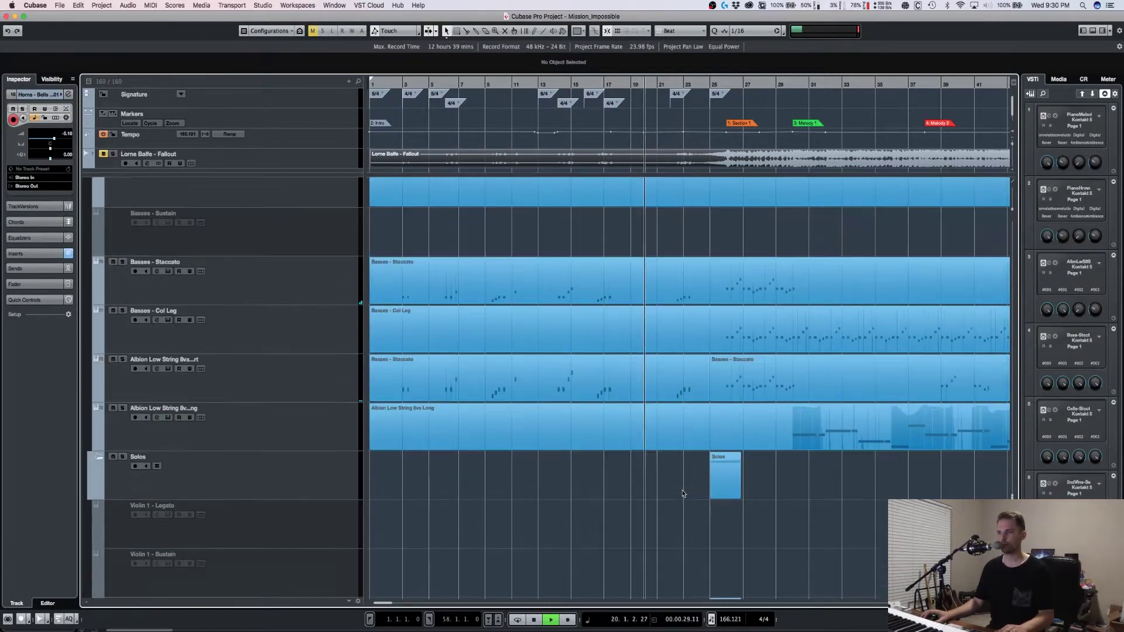
Step: Examine the violin trills, staccato and ensemble tremolo parts leading into Section 1 during playback
{"action": "key", "text": "shift+h"}
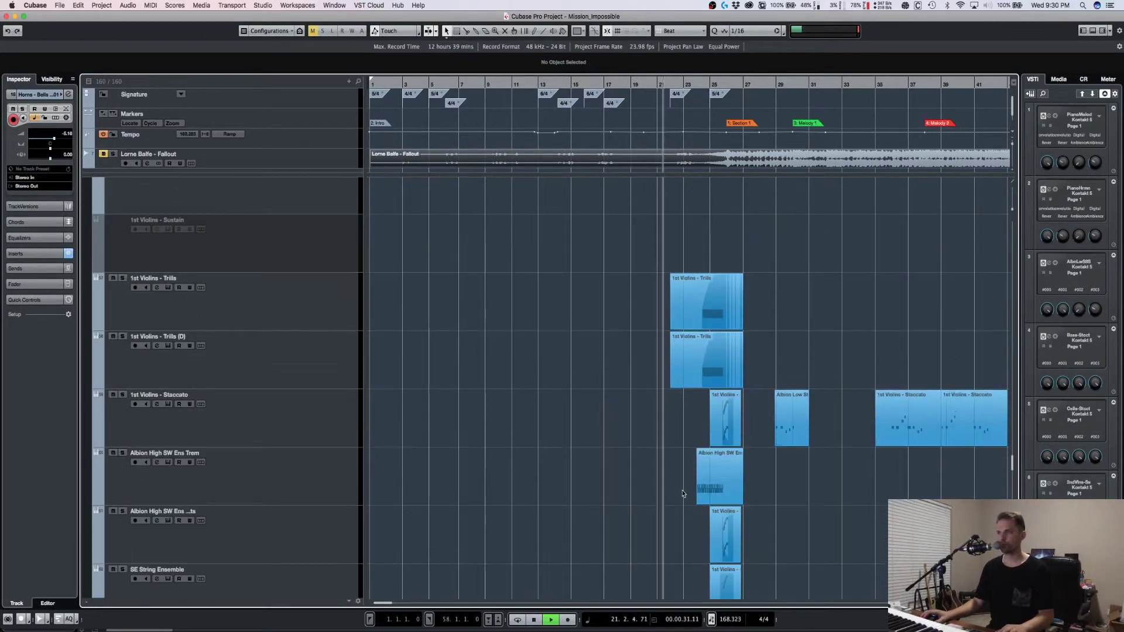
{"action": "key", "text": "h"}
{"action": "key", "text": "h"}
{"action": "key", "text": "shift+g"}
{"action": "key", "text": "shift+g"}
{"action": "key", "text": "shift+g"}
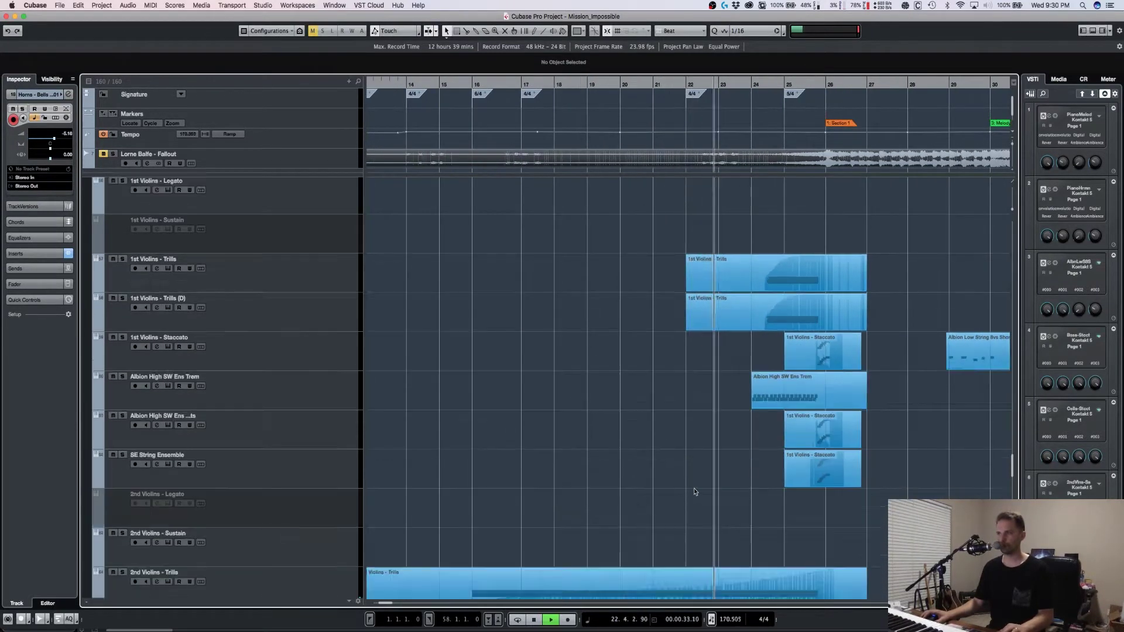
{"action": "scroll", "coordinate": [667, 465], "scroll_direction": "right", "scroll_amount": 5}
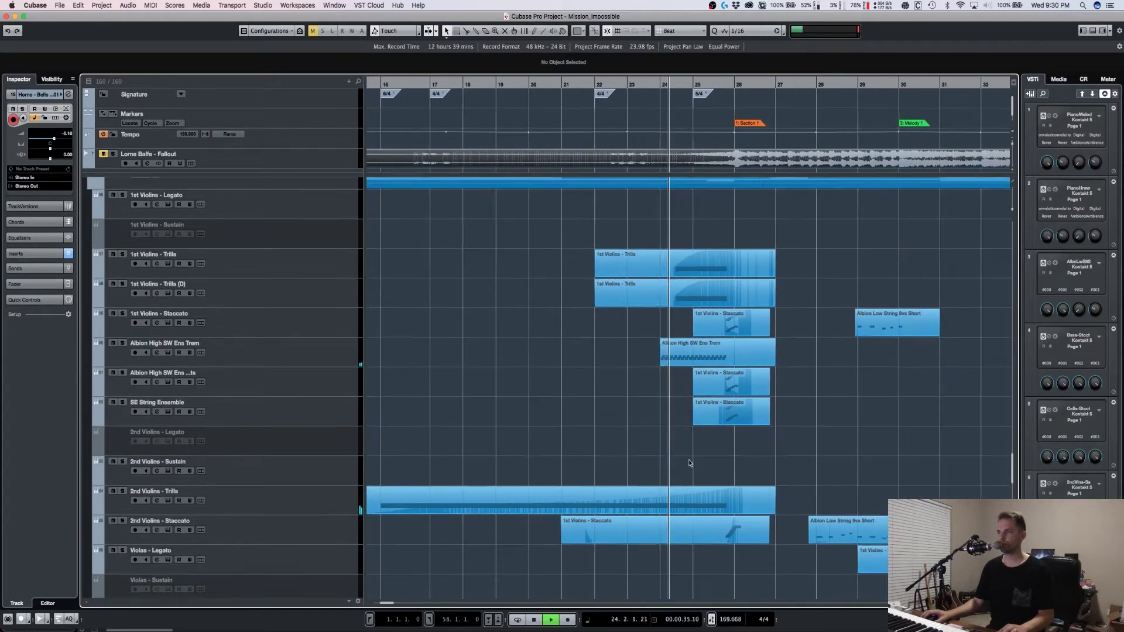
{"action": "scroll", "coordinate": [667, 464], "scroll_direction": "right", "scroll_amount": 3}
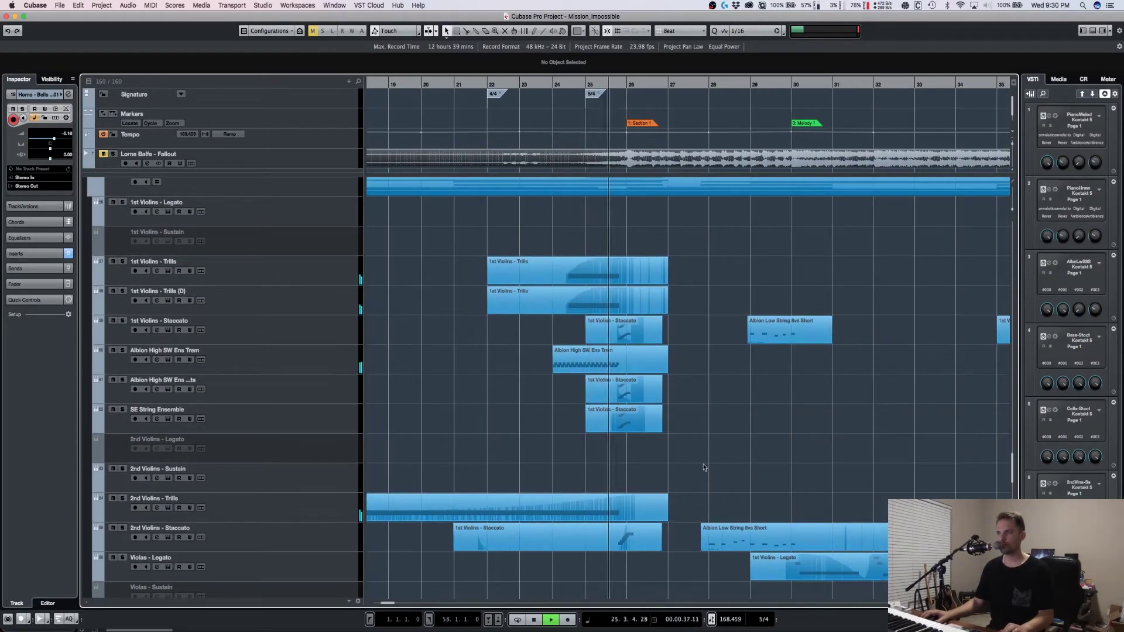
Step: Follow the playback through Section 1, examining the loud bongos and Damage percussion and the string staccato parts
{"action": "scroll", "coordinate": [704, 467], "scroll_direction": "up", "scroll_amount": 10}
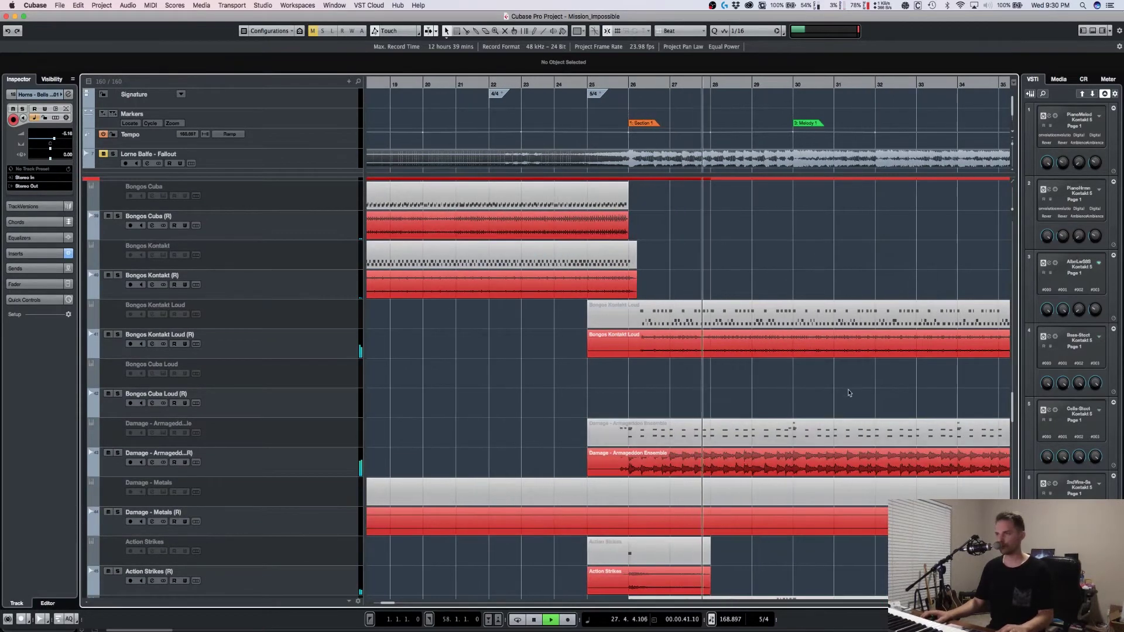
{"action": "scroll", "coordinate": [858, 380], "scroll_direction": "down", "scroll_amount": 5}
{"action": "scroll", "coordinate": [858, 380], "scroll_direction": "right", "scroll_amount": 5}
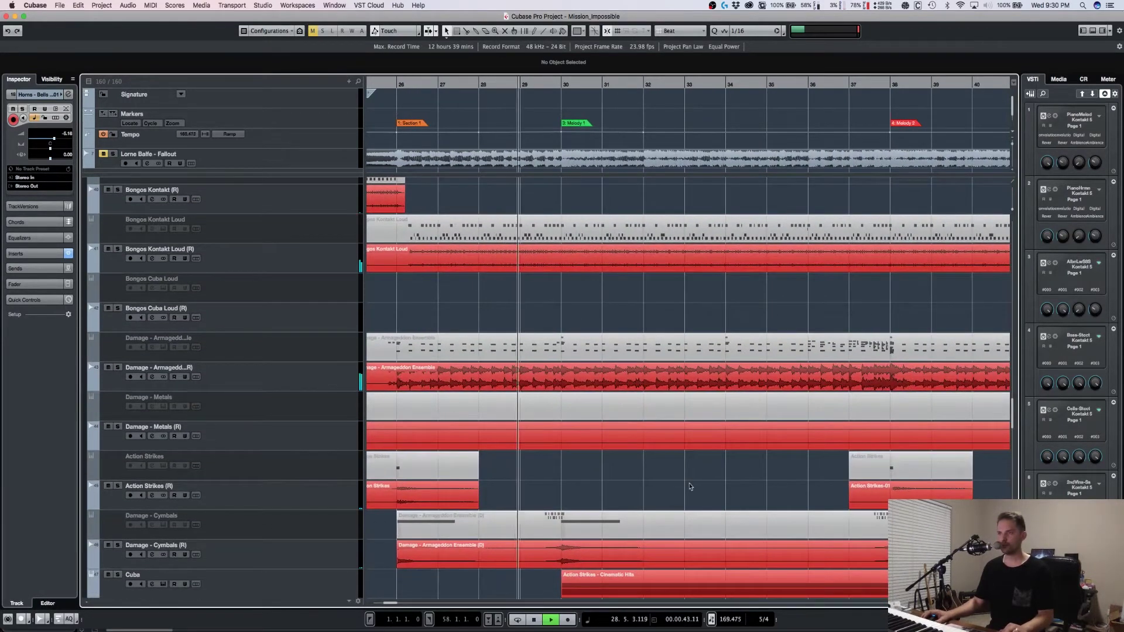
{"action": "scroll", "coordinate": [690, 489], "scroll_direction": "down", "scroll_amount": 10}
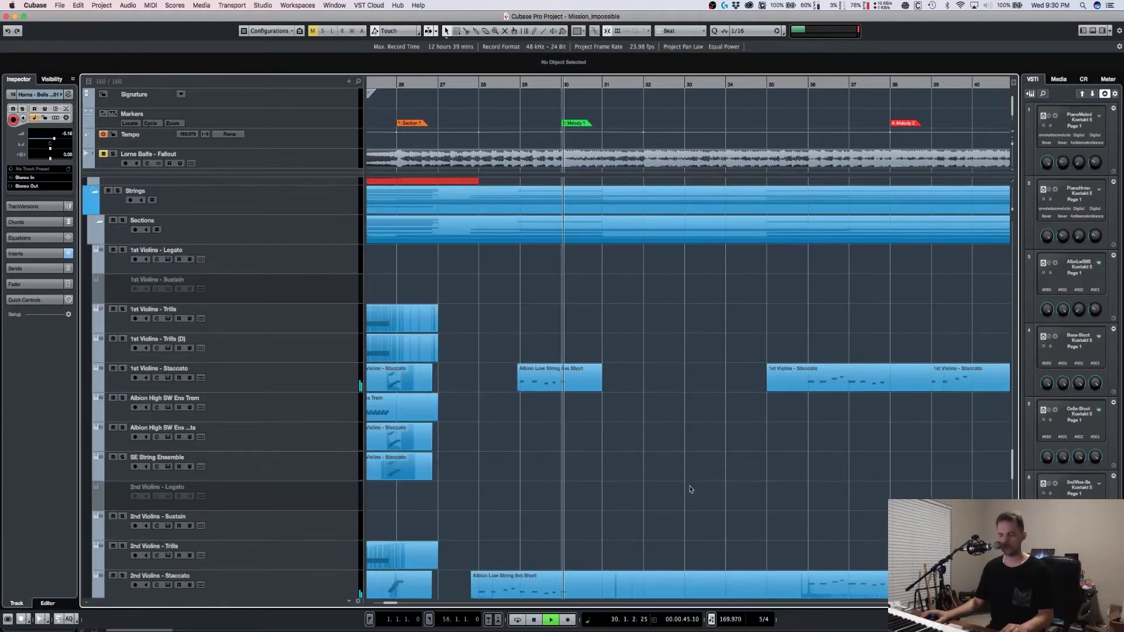
{"action": "scroll", "coordinate": [690, 486], "scroll_direction": "down", "scroll_amount": 15}
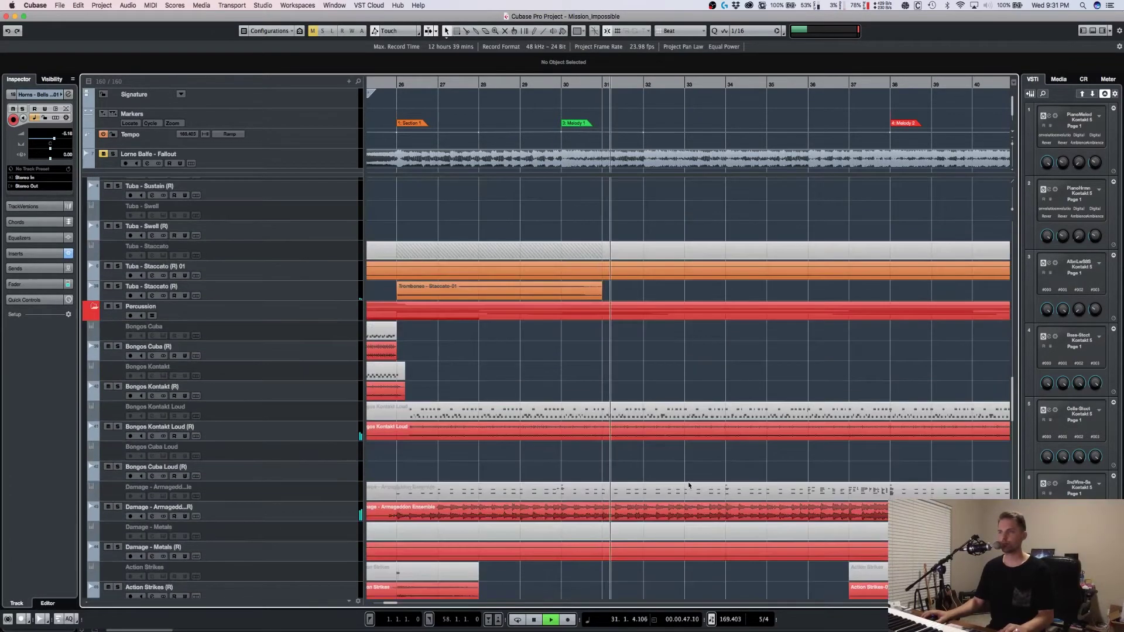
Step: Examine the tuba, low brass, trombone and flutter trumpet parts as the Melody 1 section plays
{"action": "scroll", "coordinate": [689, 486], "scroll_direction": "up", "scroll_amount": 1}
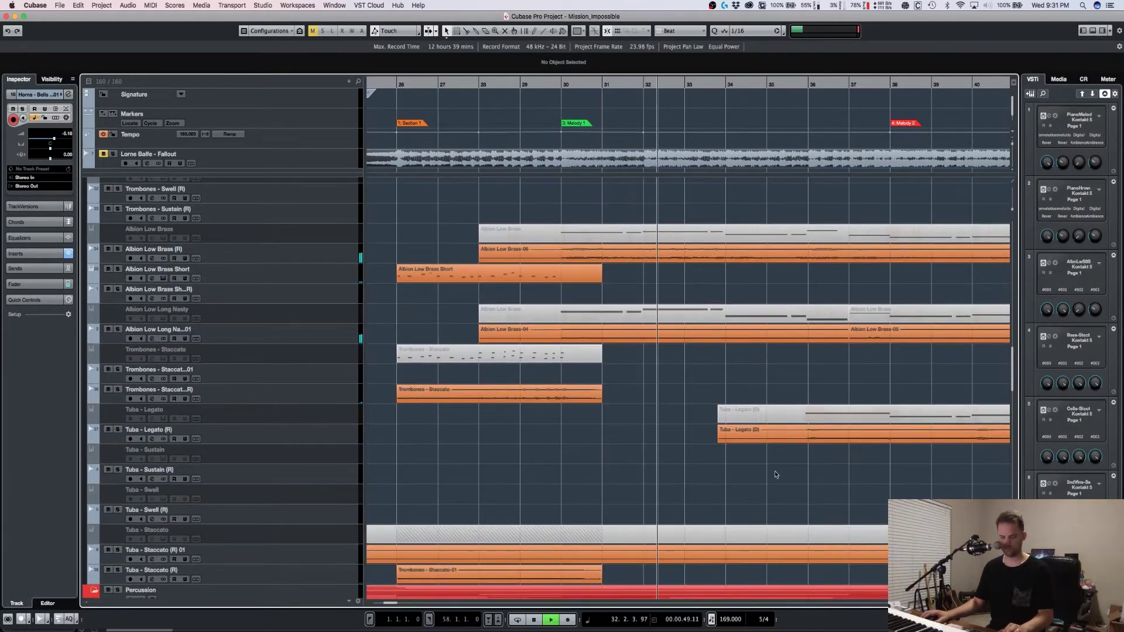
{"action": "scroll", "coordinate": [721, 474], "scroll_direction": "up", "scroll_amount": 12}
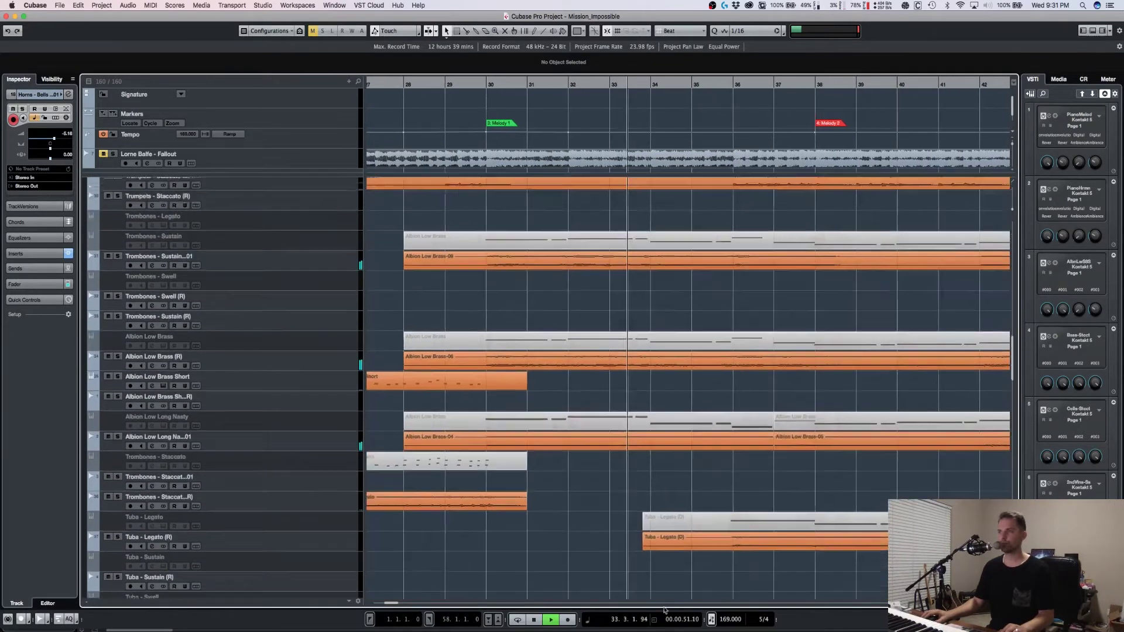
{"action": "scroll", "coordinate": [744, 356], "scroll_direction": "up", "scroll_amount": 4}
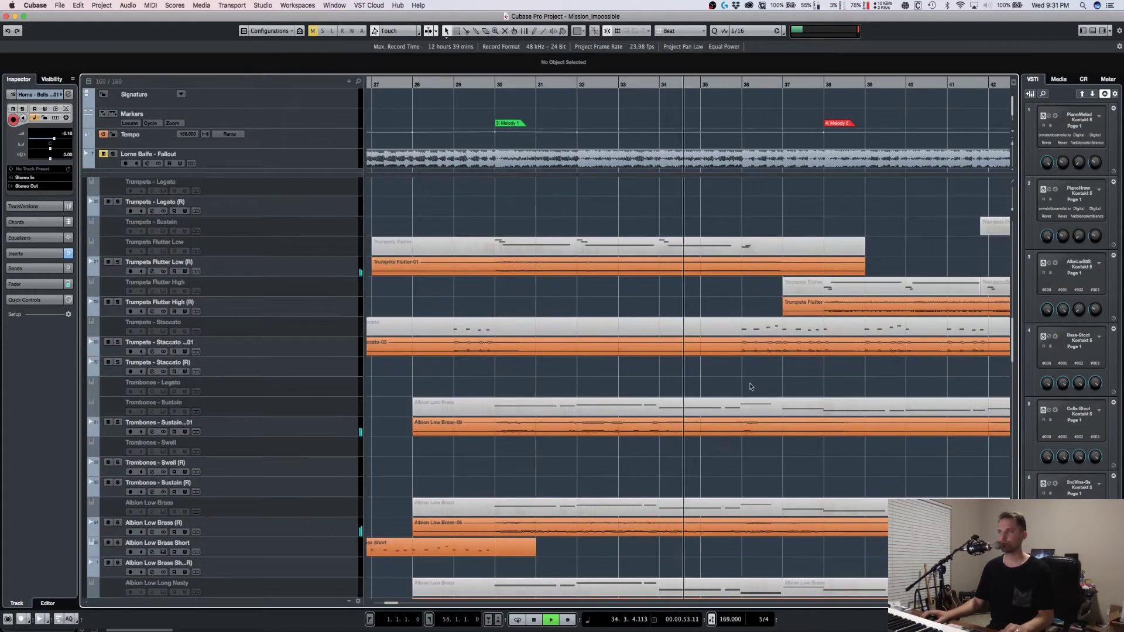
{"action": "key", "text": "g"}
{"action": "key", "text": "g"}
{"action": "key", "text": "h"}
{"action": "key", "text": "h"}
{"action": "key", "text": "h"}
{"action": "key", "text": "h"}
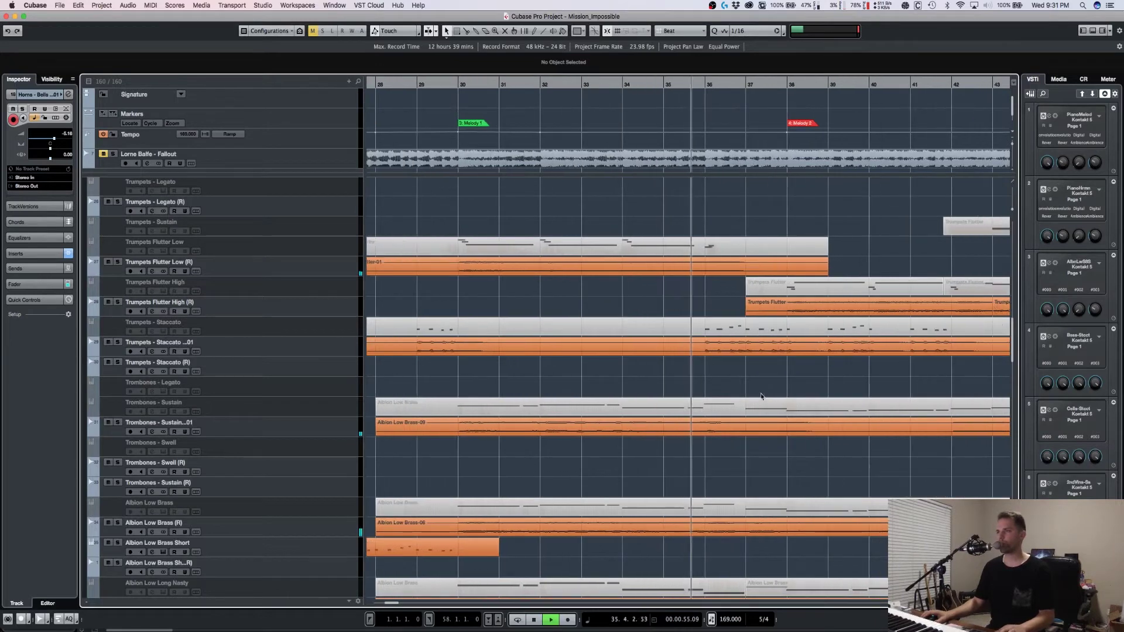
{"action": "key", "text": "g"}
{"action": "key", "text": "g"}
{"action": "key", "text": "g"}
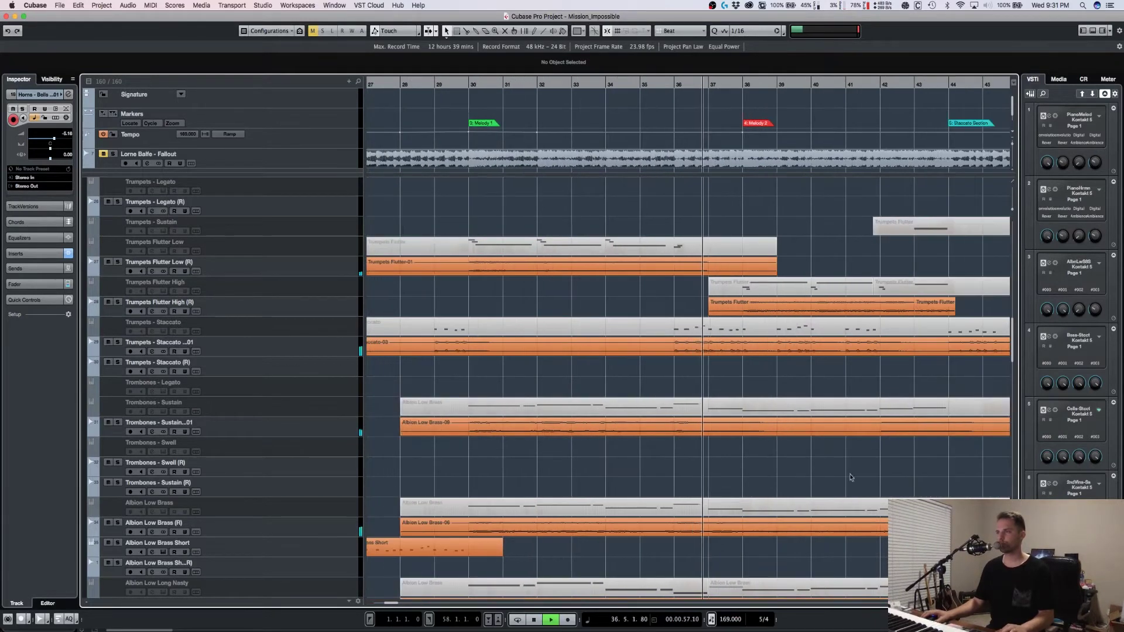
Step: Follow the playback through Melody 2, examining the horn sustain and staccato parts and the trumpet flutter and staccato parts
{"action": "scroll", "coordinate": [734, 477], "scroll_direction": "up", "scroll_amount": 1}
{"action": "scroll", "coordinate": [631, 418], "scroll_direction": "up", "scroll_amount": 4}
{"action": "scroll", "coordinate": [632, 418], "scroll_direction": "right", "scroll_amount": 3}
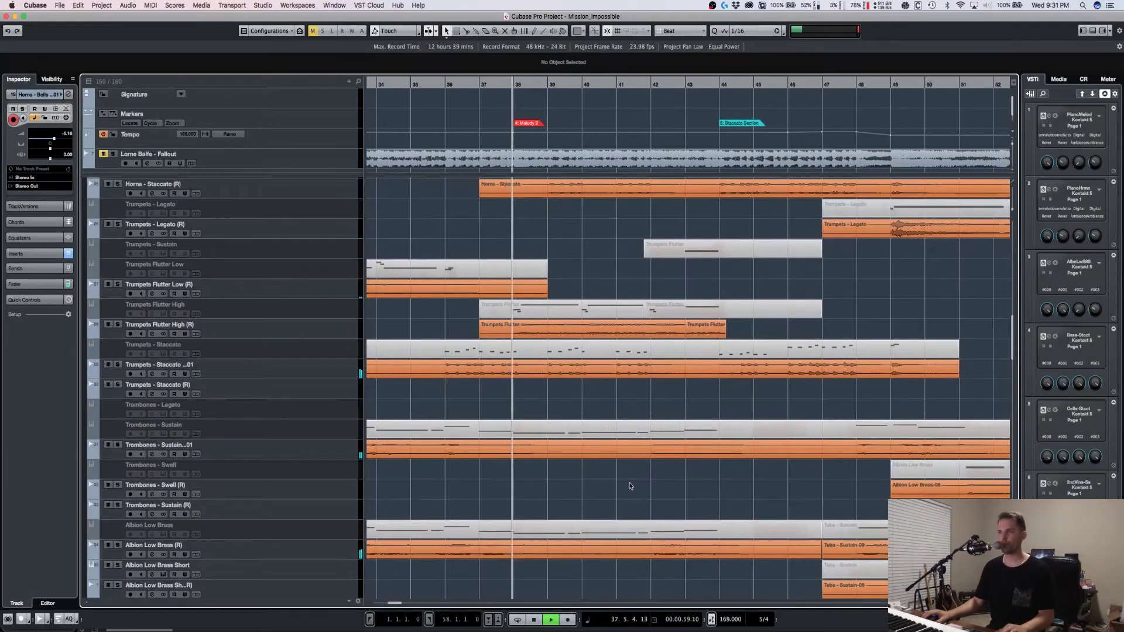
{"action": "key", "text": "h"}
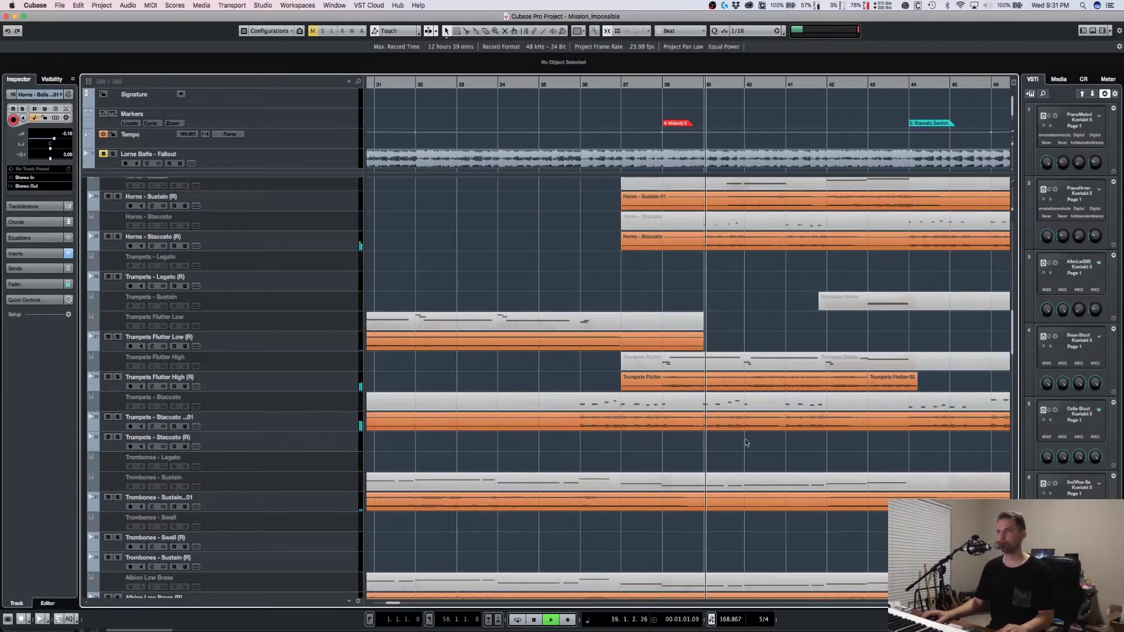
{"action": "key", "text": "g"}
{"action": "key", "text": "g"}
{"action": "scroll", "coordinate": [756, 442], "scroll_direction": "up", "scroll_amount": 1}
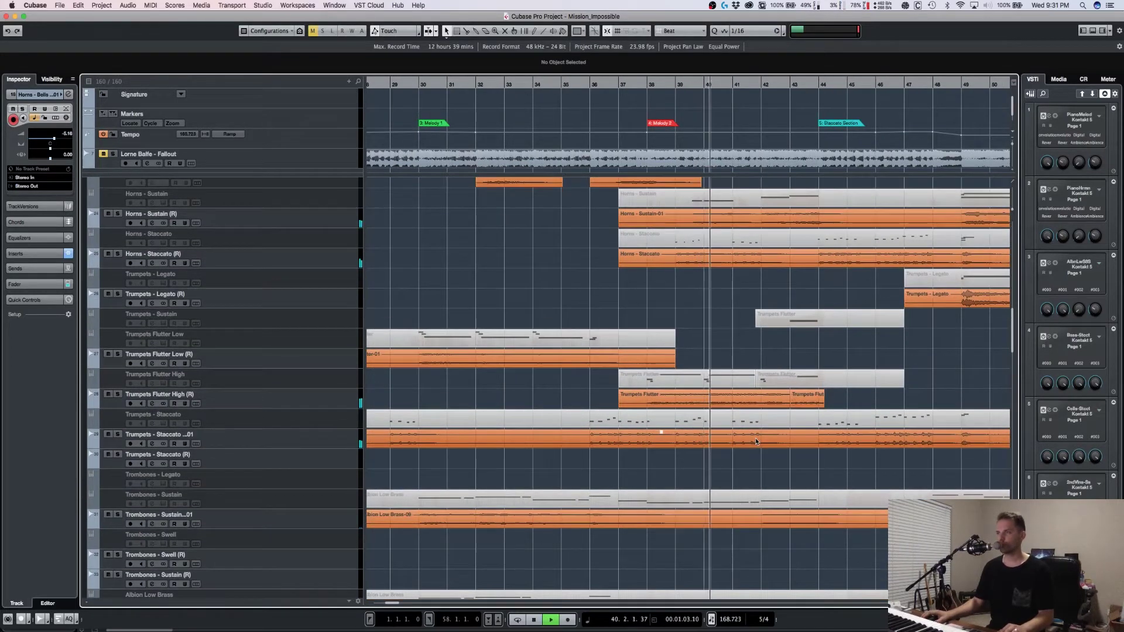
{"action": "scroll", "coordinate": [872, 476], "scroll_direction": "right", "scroll_amount": 1}
{"action": "scroll", "coordinate": [873, 476], "scroll_direction": "up", "scroll_amount": 1}
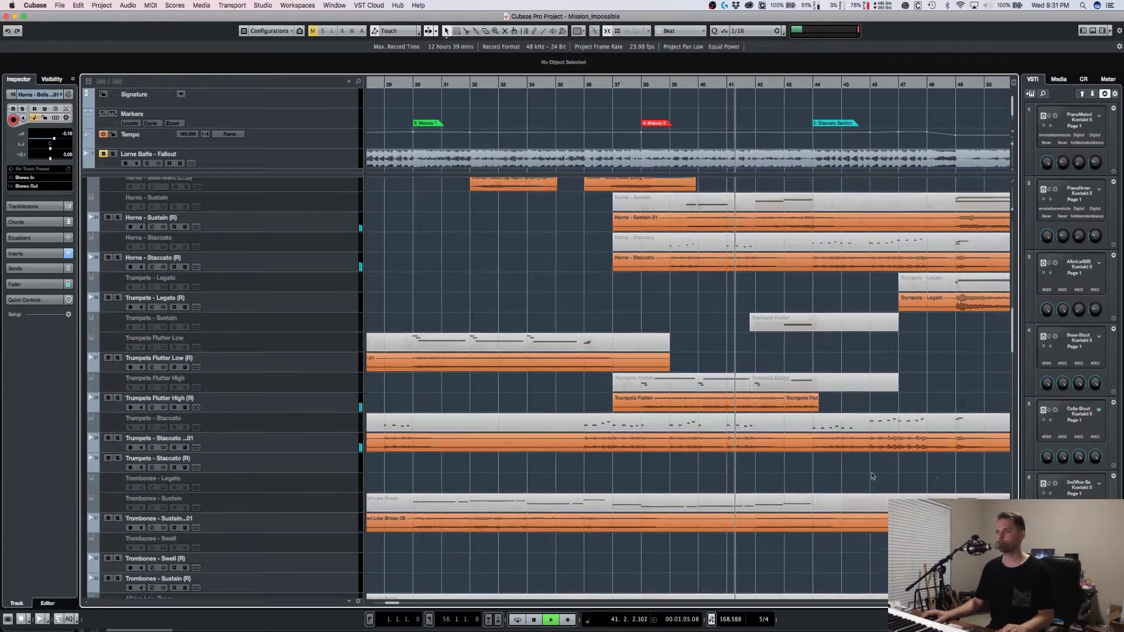
{"action": "scroll", "coordinate": [872, 476], "scroll_direction": "right", "scroll_amount": 10}
{"action": "scroll", "coordinate": [674, 449], "scroll_direction": "up", "scroll_amount": 1}
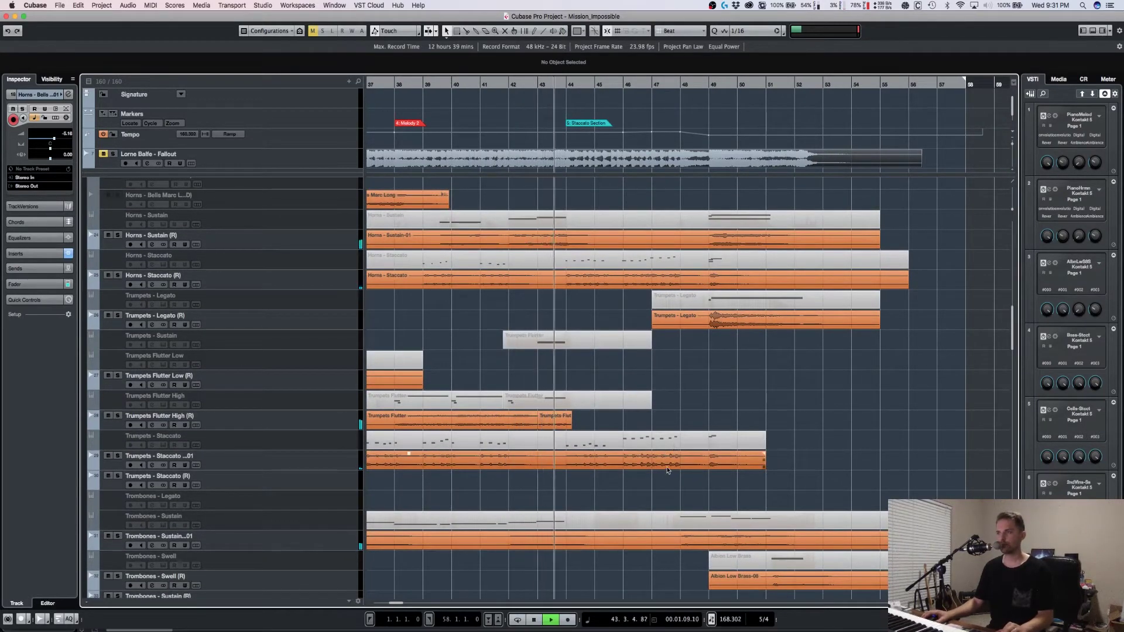
Step: Examine the trombone, low brass and string staccato parts as the Staccato Section plays
{"action": "scroll", "coordinate": [670, 470], "scroll_direction": "down", "scroll_amount": 10}
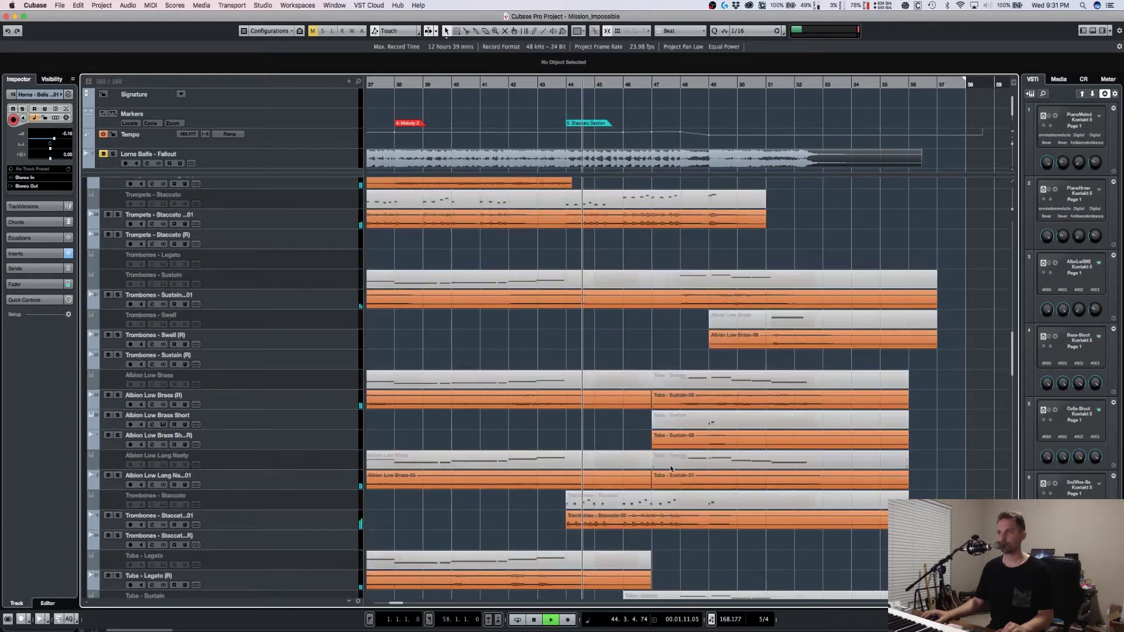
{"action": "scroll", "coordinate": [672, 469], "scroll_direction": "down", "scroll_amount": 16}
{"action": "scroll", "coordinate": [671, 468], "scroll_direction": "down", "scroll_amount": 8}
{"action": "scroll", "coordinate": [672, 468], "scroll_direction": "down", "scroll_amount": 5}
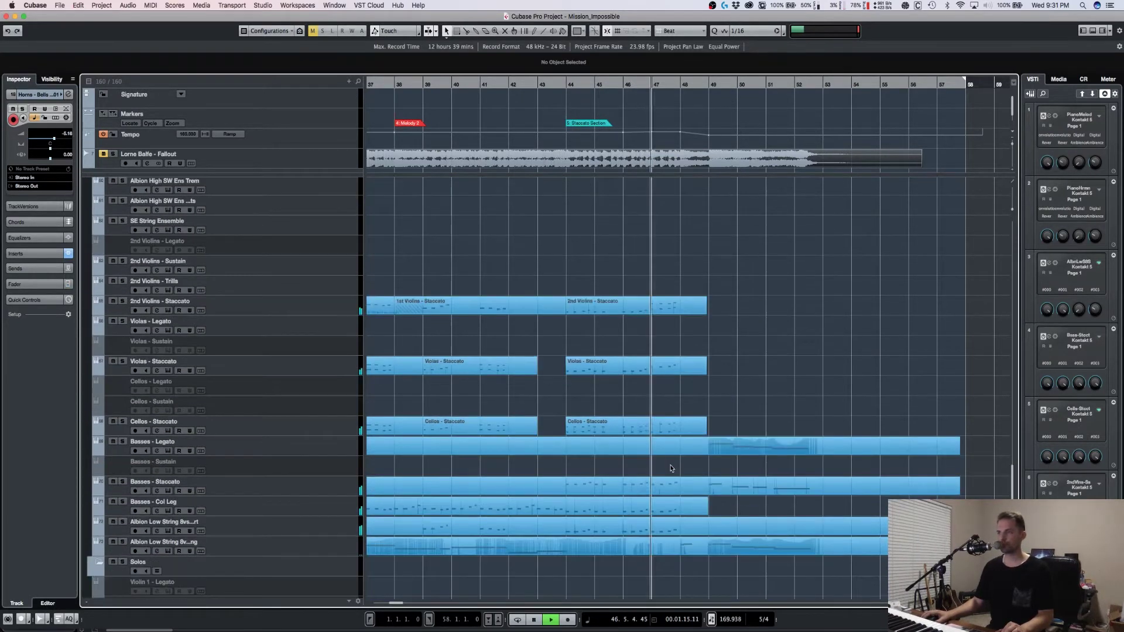
{"action": "scroll", "coordinate": [672, 469], "scroll_direction": "up", "scroll_amount": 15}
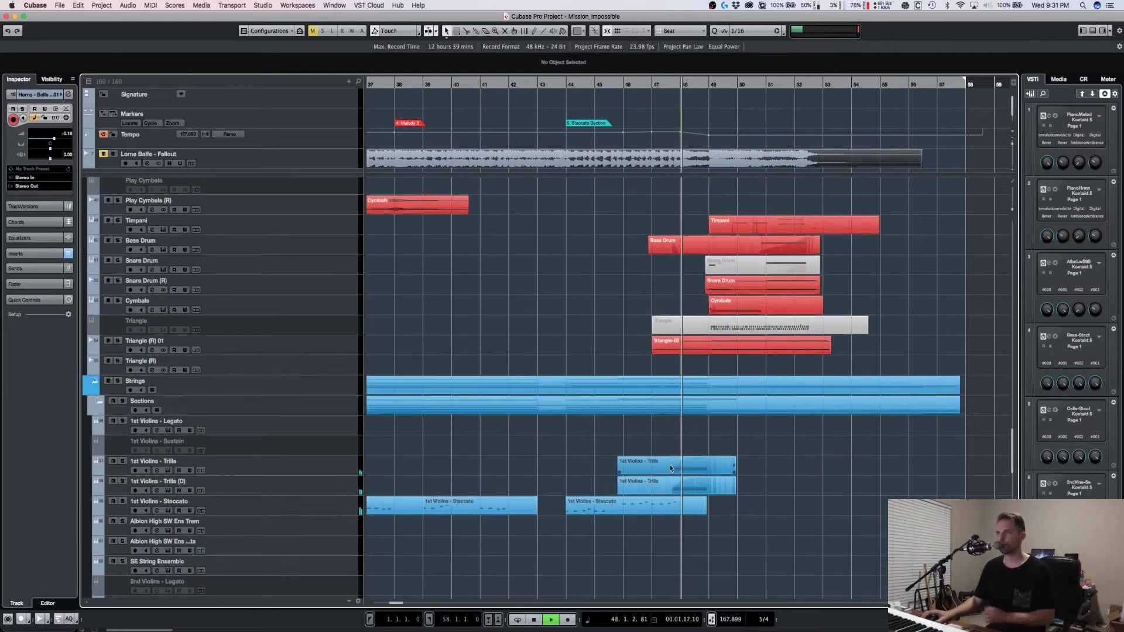
Step: Examine the loud bongos, Damage ensemble, timpani and orchestral drum parts through the ending, and stop playback after the final hits
{"action": "scroll", "coordinate": [668, 388], "scroll_direction": "up", "scroll_amount": 14}
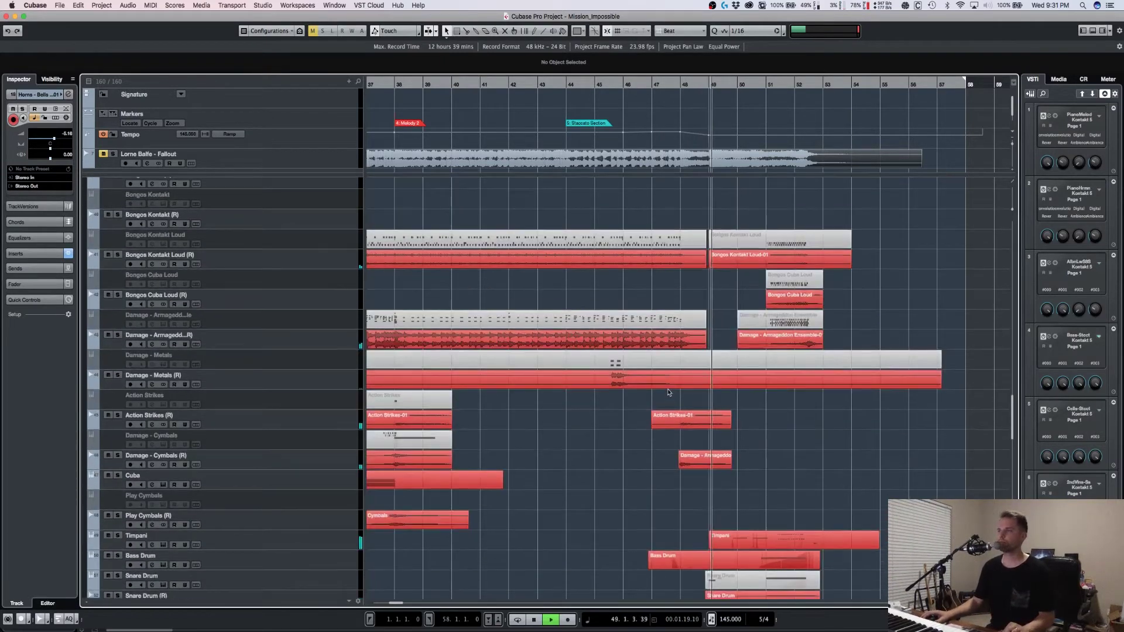
{"action": "scroll", "coordinate": [784, 405], "scroll_direction": "up", "scroll_amount": 4}
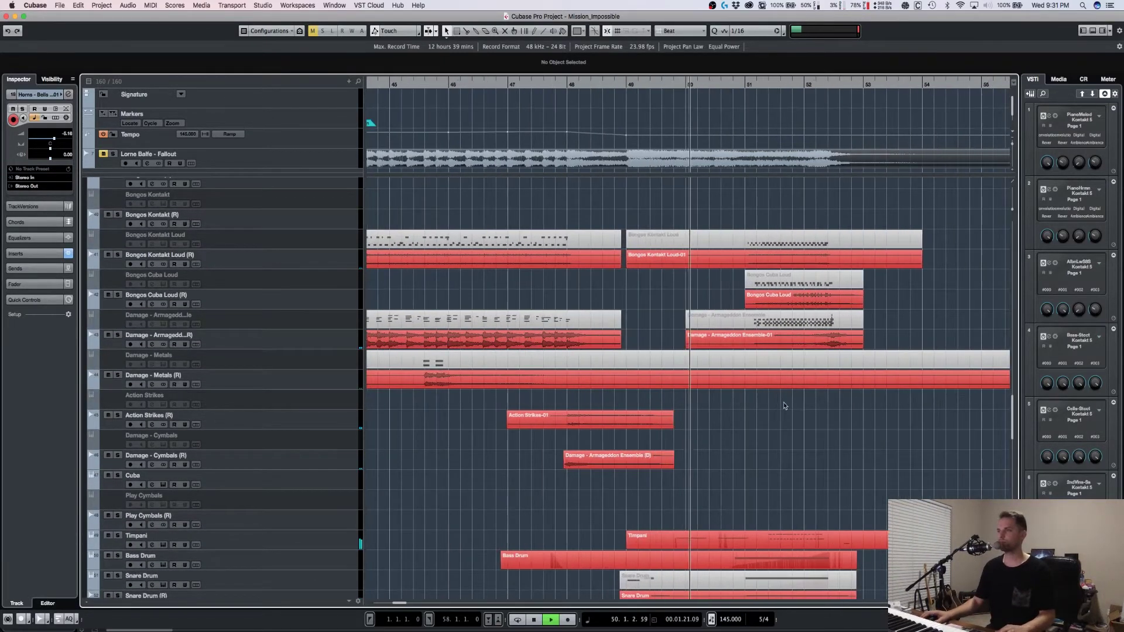
{"action": "scroll", "coordinate": [831, 419], "scroll_direction": "down", "scroll_amount": 1}
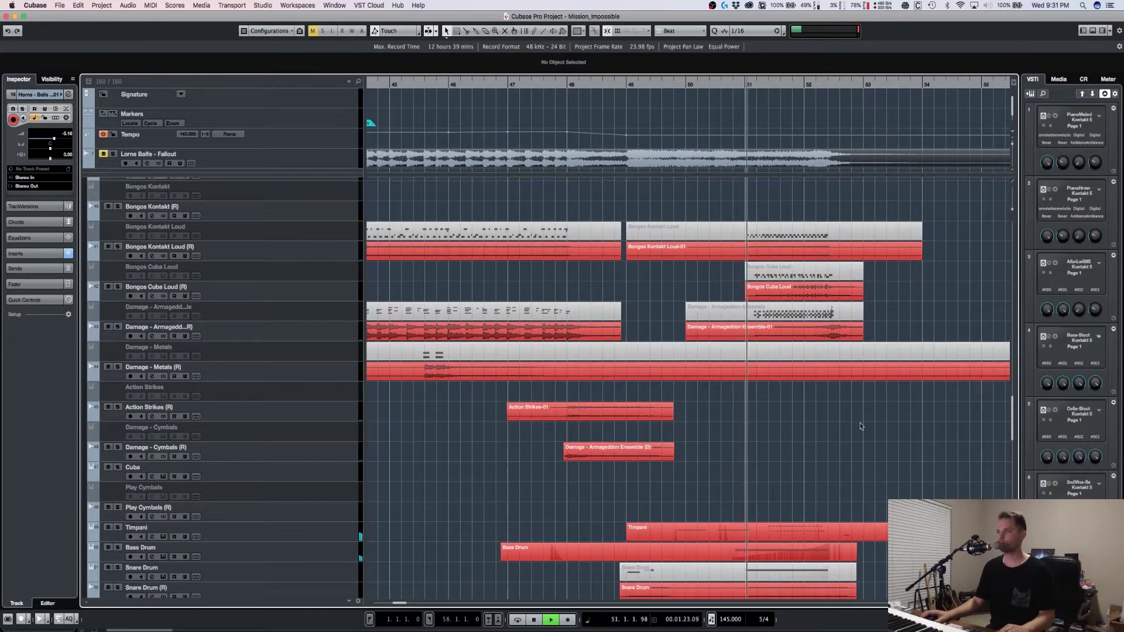
{"action": "scroll", "coordinate": [861, 426], "scroll_direction": "up", "scroll_amount": 2}
{"action": "scroll", "coordinate": [862, 479], "scroll_direction": "down", "scroll_amount": 3}
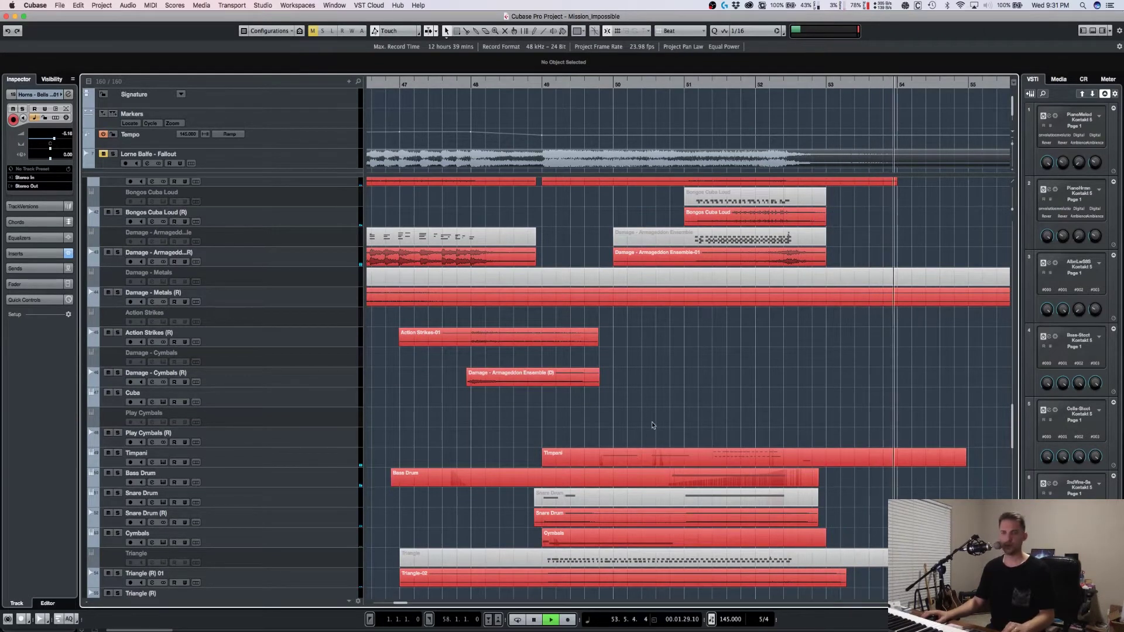
{"action": "key", "text": "space"}
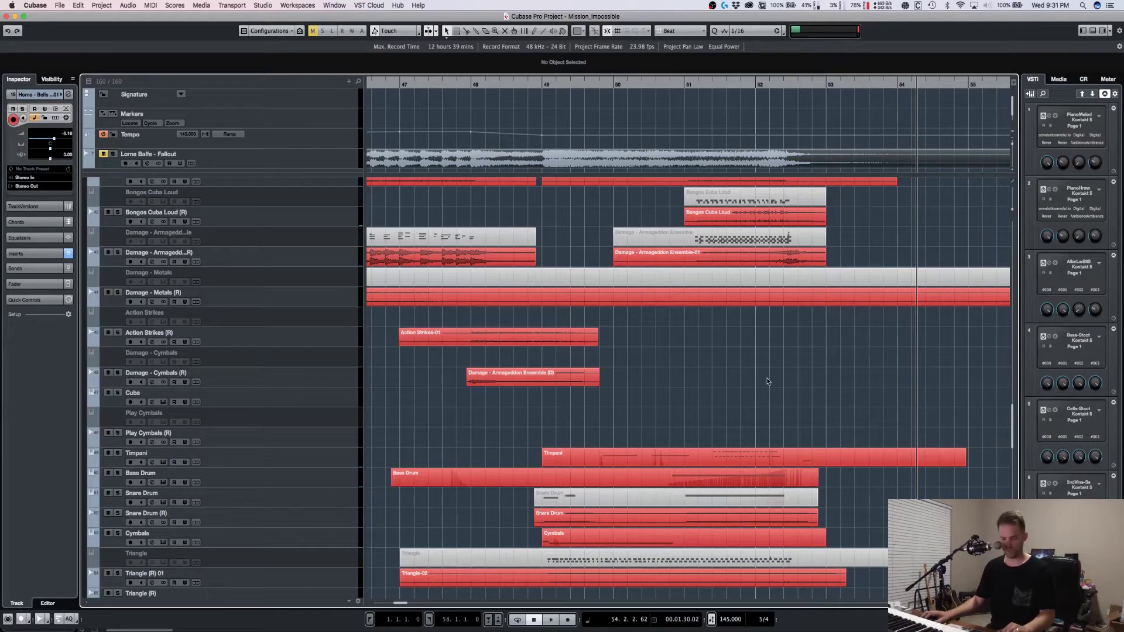
Step: Return the playhead to the project start and zoom in on the intro bongo tracks in the Percussion folder
{"action": "key", "text": "g"}
{"action": "key", "text": "g"}
{"action": "key", "text": "g"}
{"action": "key", "text": "g"}
{"action": "key", "text": "g"}
{"action": "key", "text": "g"}
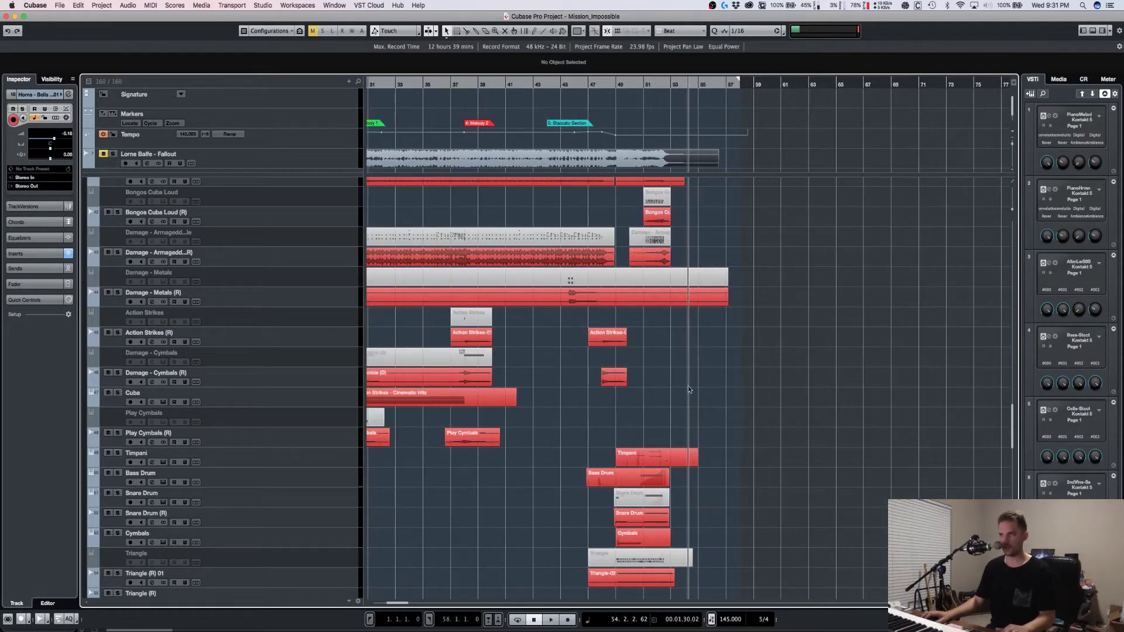
{"action": "key", "text": "g"}
{"action": "key", "text": "g"}
{"action": "key", "text": "g"}
{"action": "key", "text": "g"}
{"action": "key", "text": "g"}
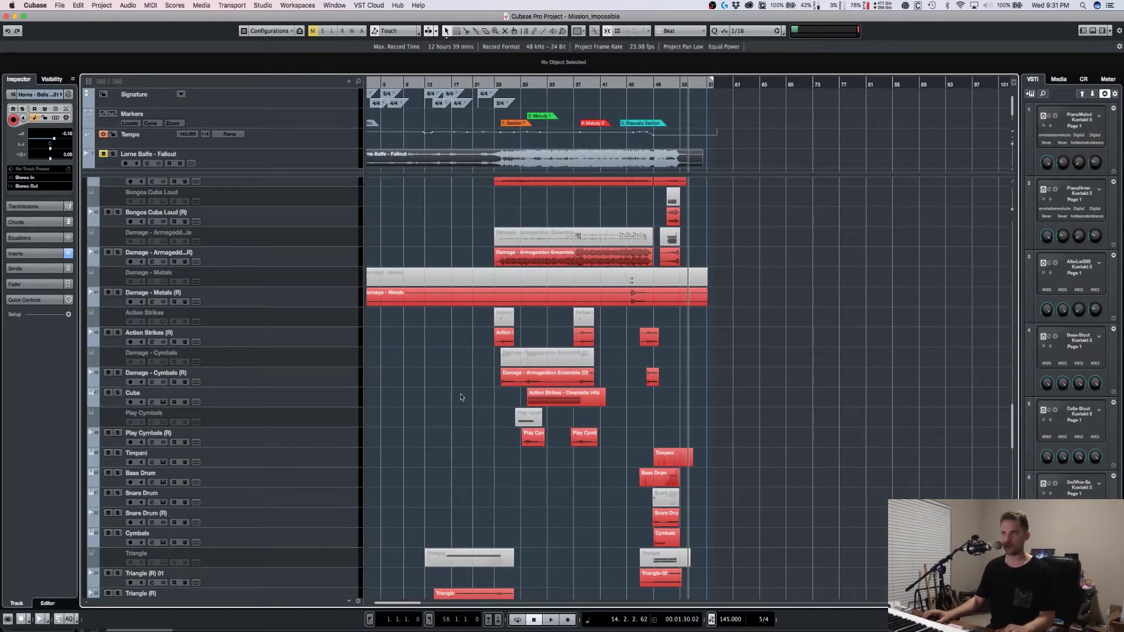
{"action": "key", "text": "Home"}
{"action": "scroll", "coordinate": [435, 378], "scroll_direction": "up", "scroll_amount": 5}
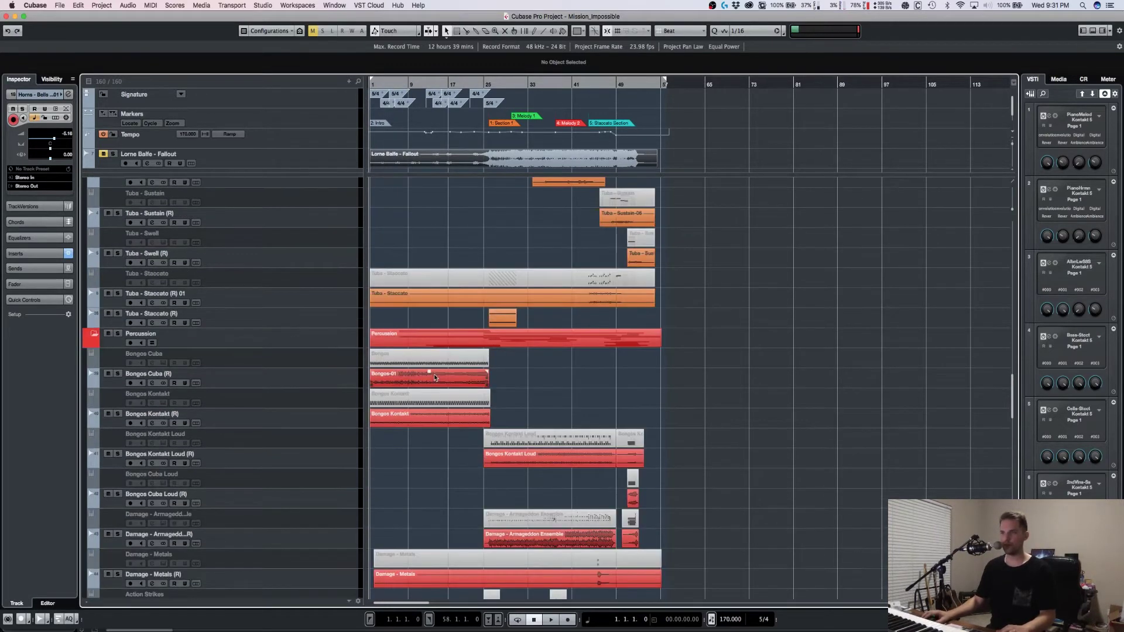
{"action": "key", "text": "shift+h"}
{"action": "key", "text": "h"}
{"action": "key", "text": "h"}
{"action": "key", "text": "h"}
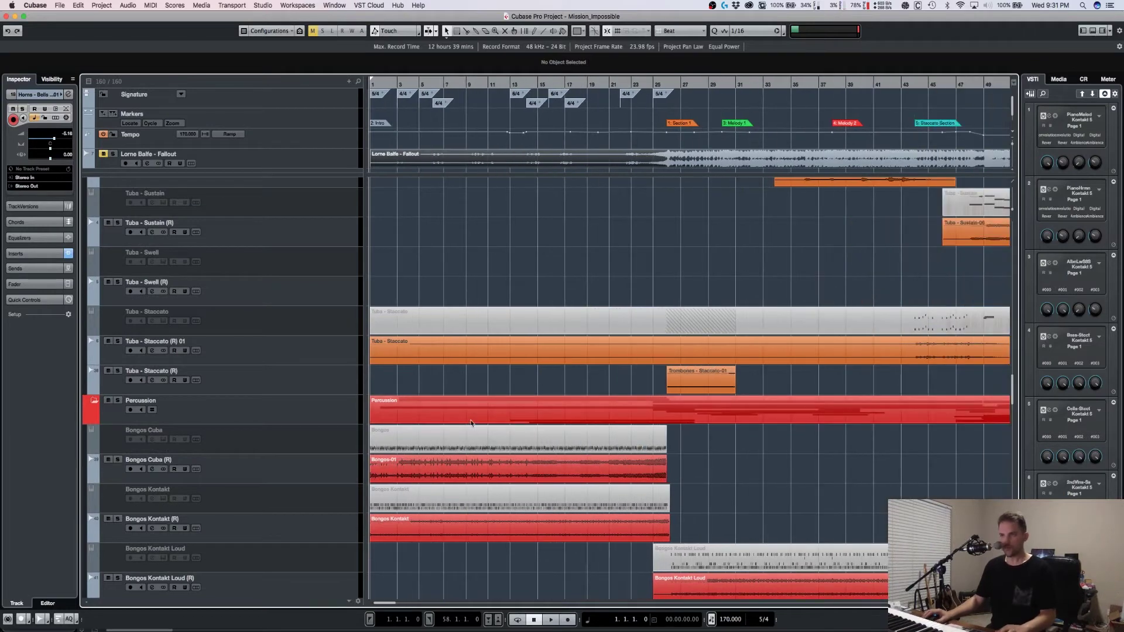
{"action": "key", "text": "h"}
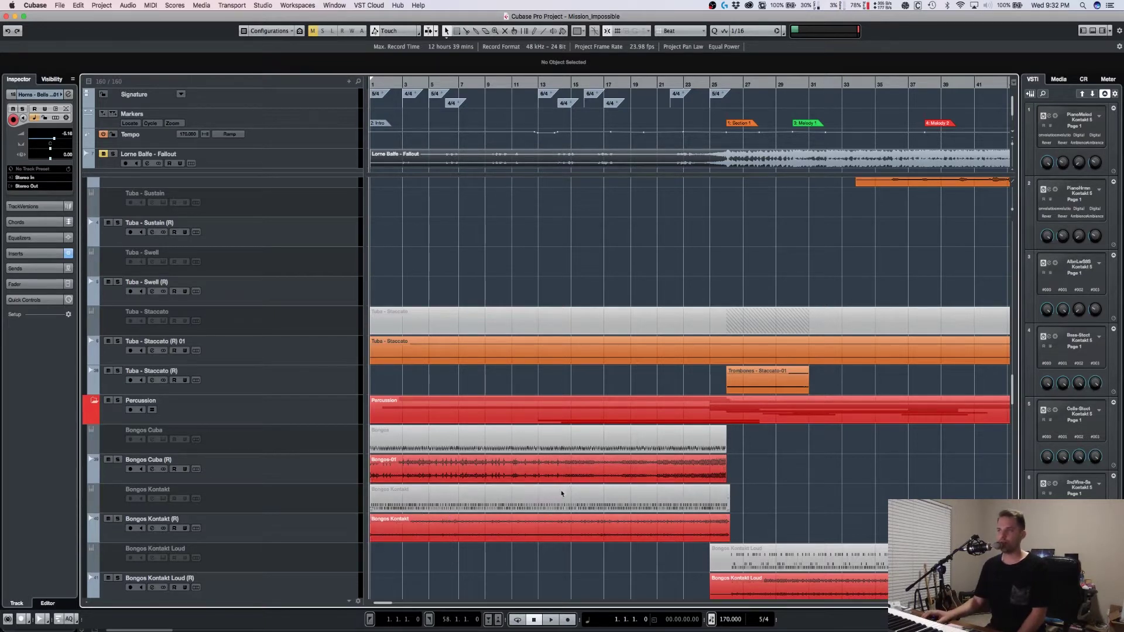
Step: Check the computer's memory, disk and CPU usage in the system monitor
{"action": "left_click", "coordinate": [889, 7]}
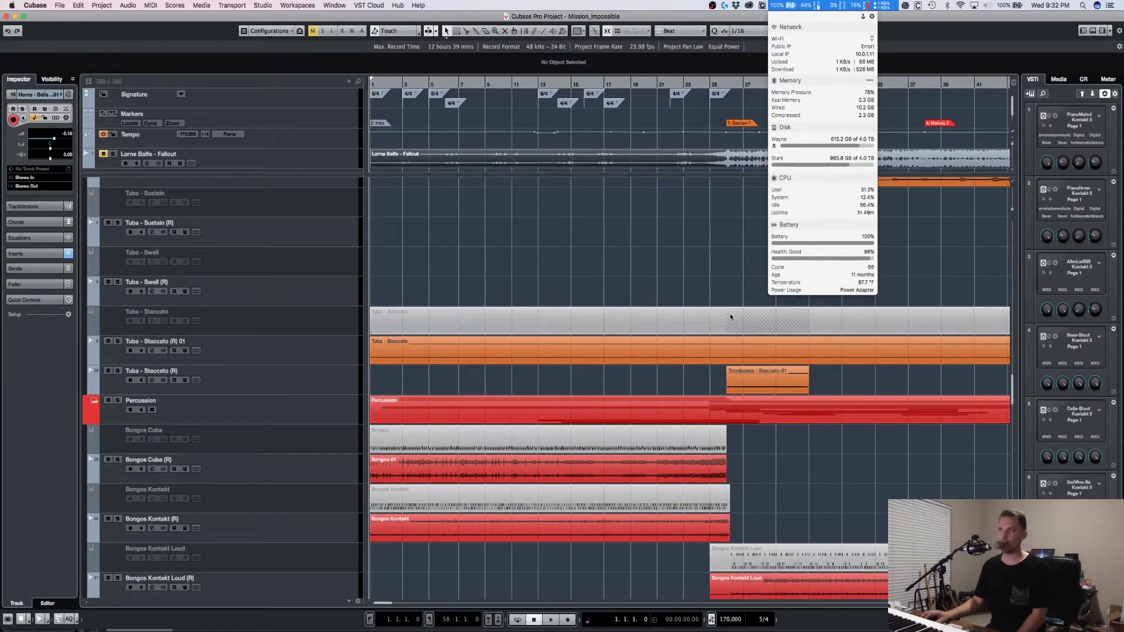
{"action": "left_click", "coordinate": [637, 268]}
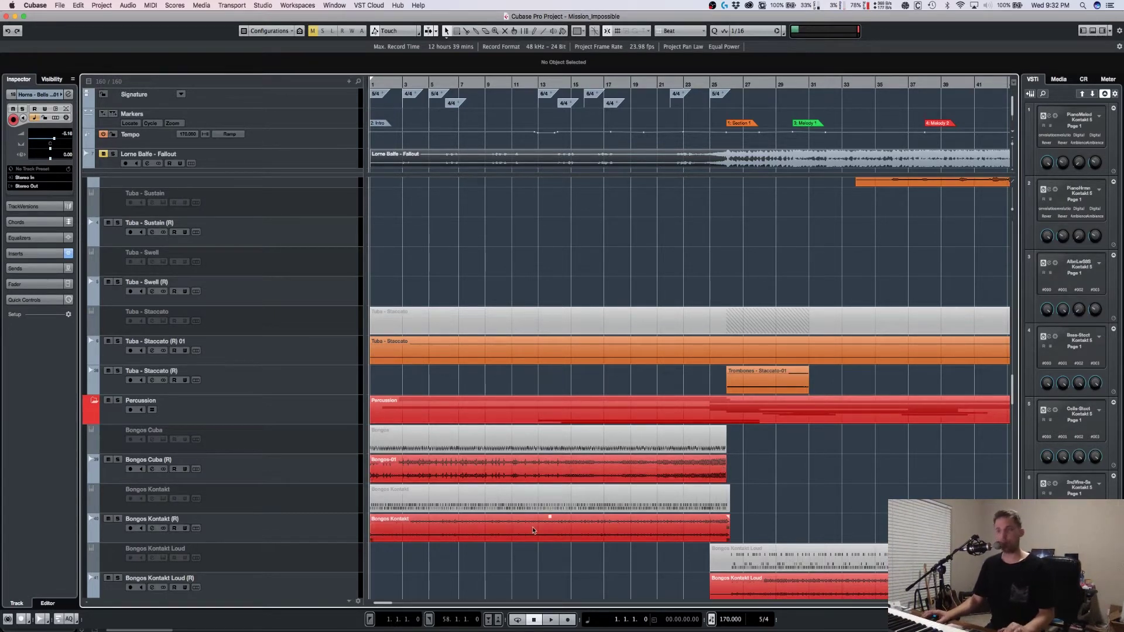
Step: Compare the disabled Bongos Cuba and Bongos Kontakt MIDI tracks with the rendered Bongos Kontakt (R) track, showing the basic track settings
{"action": "scroll", "coordinate": [533, 530], "scroll_direction": "down", "scroll_amount": 3}
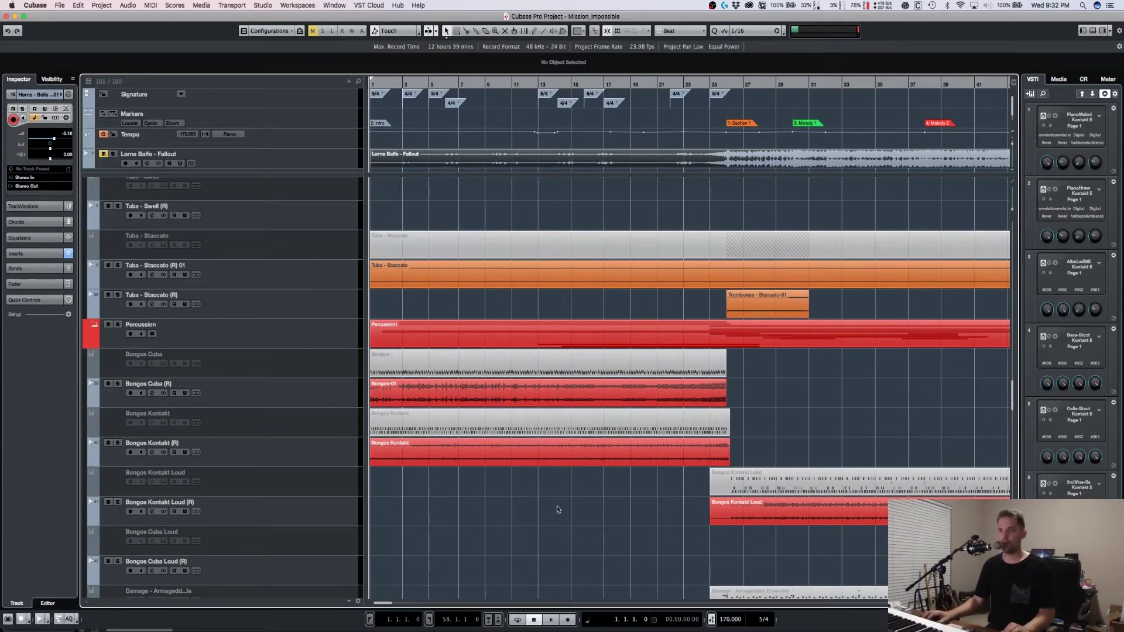
{"action": "left_click", "coordinate": [315, 457]}
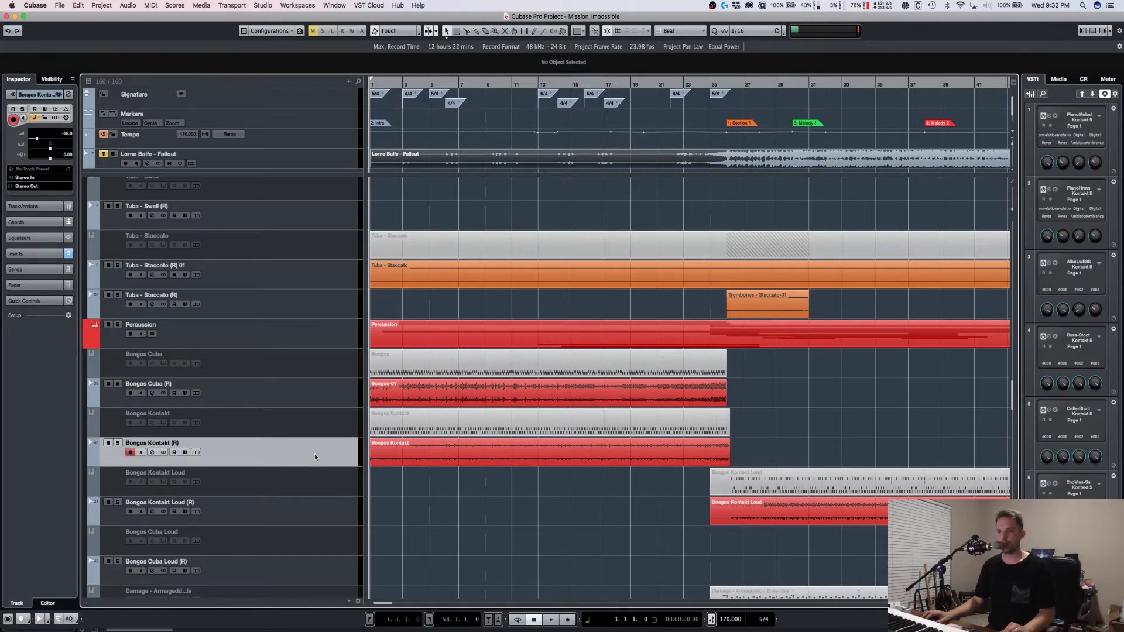
{"action": "left_click", "coordinate": [305, 363]}
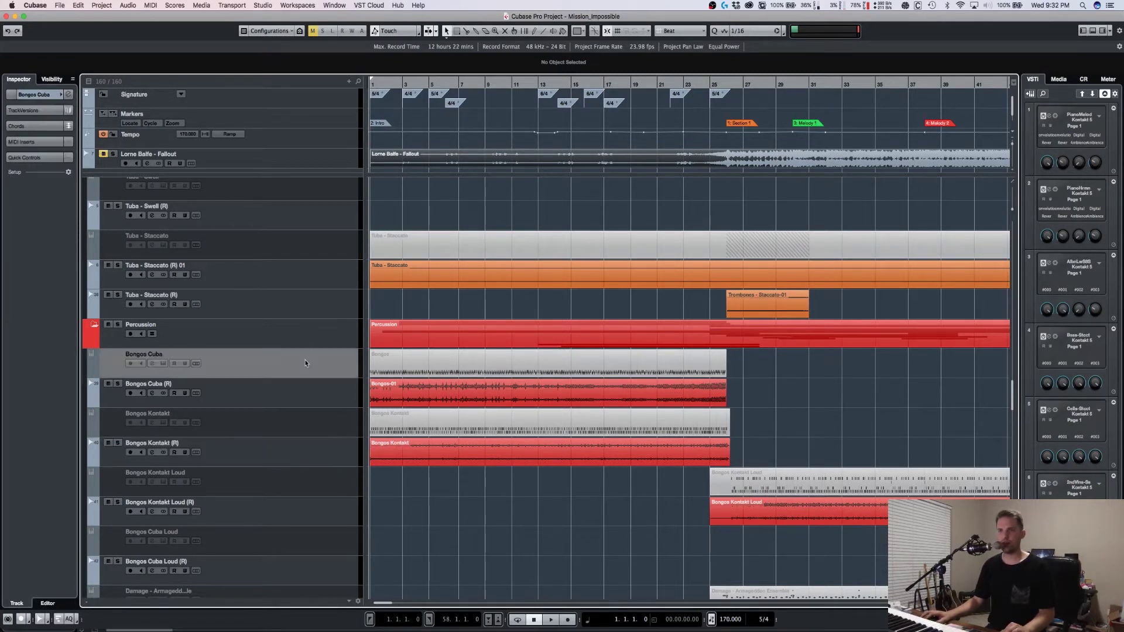
{"action": "left_click", "coordinate": [51, 93]}
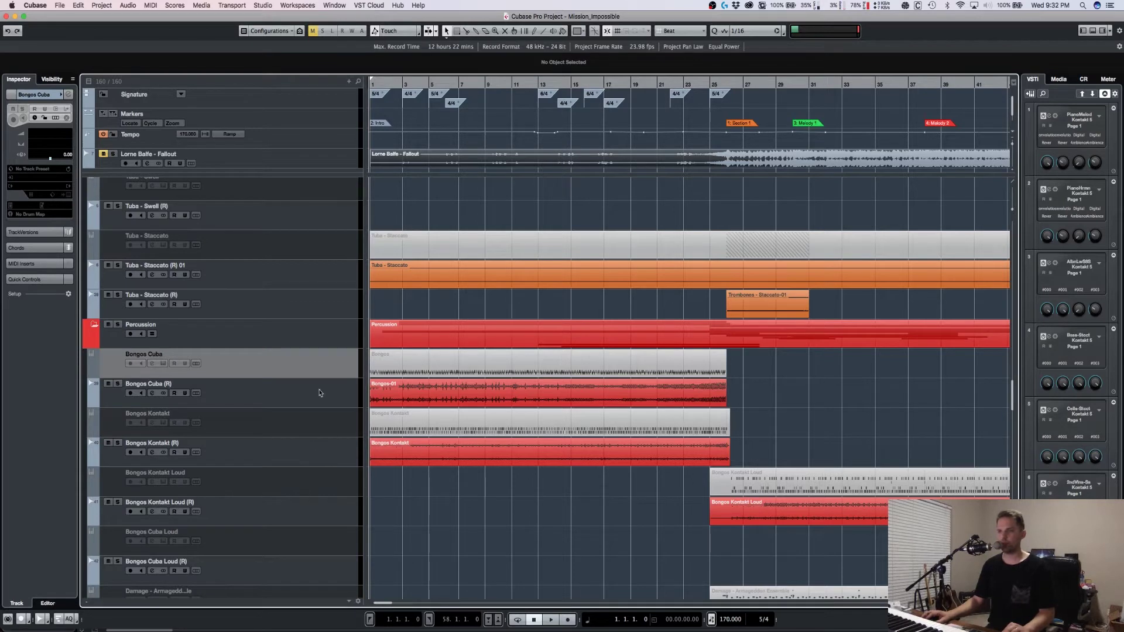
{"action": "left_click", "coordinate": [331, 422]}
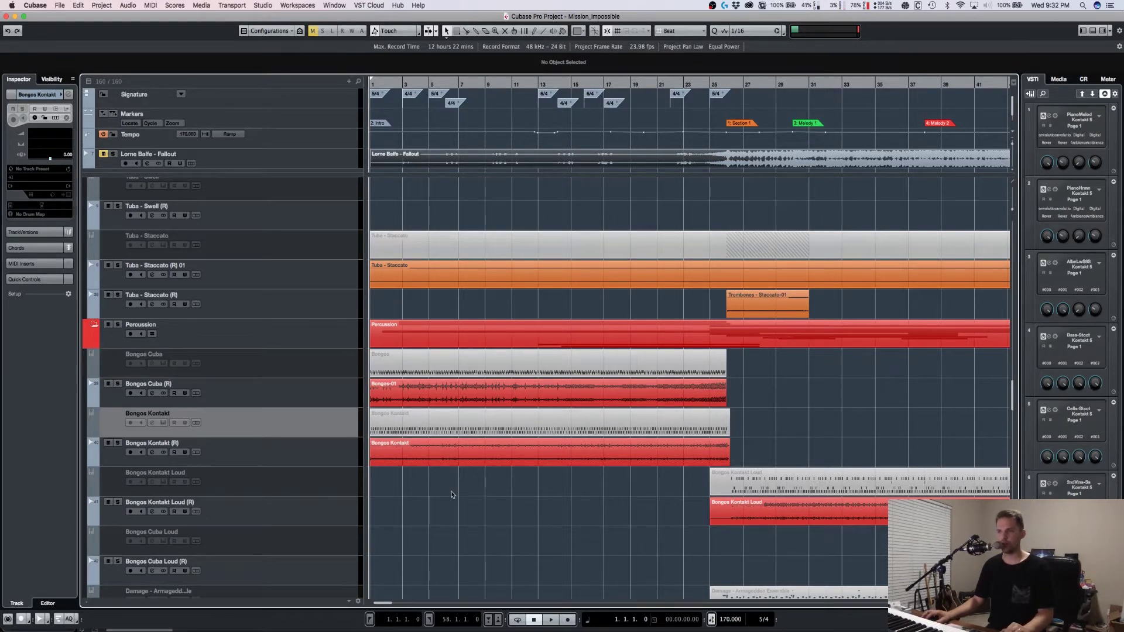
{"action": "left_click", "coordinate": [395, 458]}
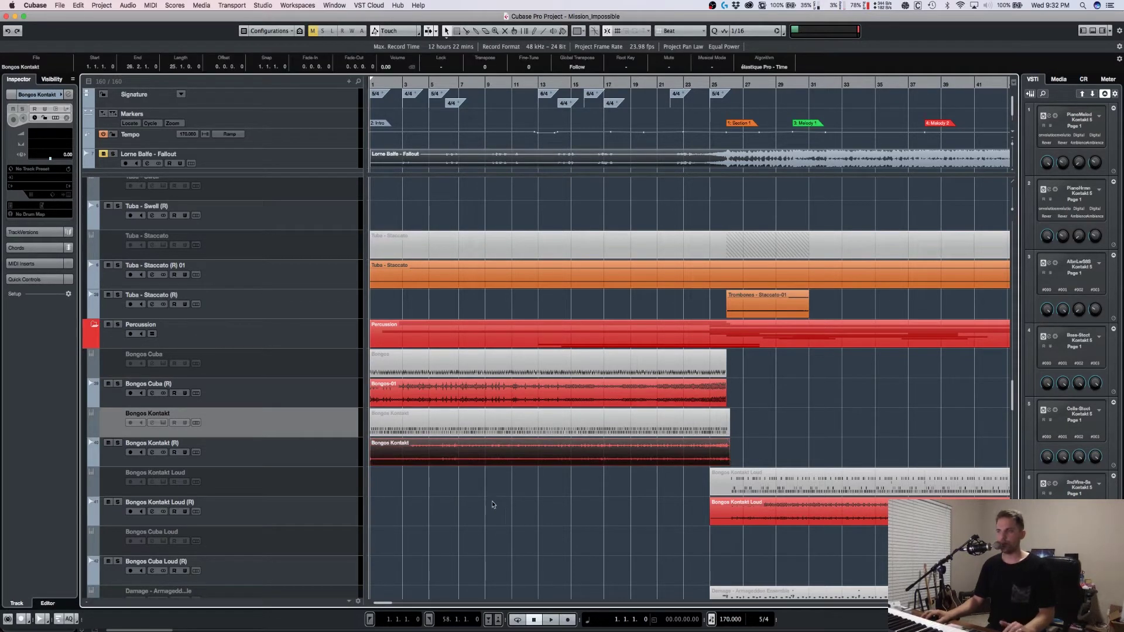
Step: Enlarge the bongo tracks and inspect the Bongos Kontakt MIDI part against its rendered audio clip, leaving the audio clip selected
{"action": "scroll", "coordinate": [469, 531], "scroll_direction": "down", "scroll_amount": 5}
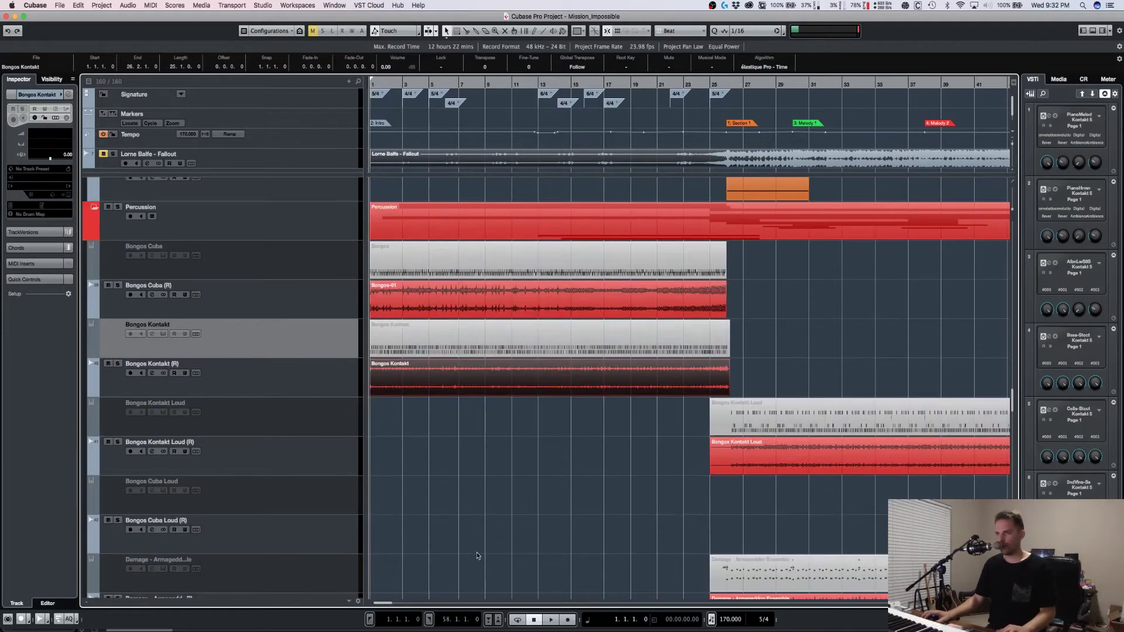
{"action": "key", "text": "shift+h"}
{"action": "key", "text": "h"}
{"action": "key", "text": "h"}
{"action": "key", "text": "g"}
{"action": "key", "text": "g"}
{"action": "key", "text": "g"}
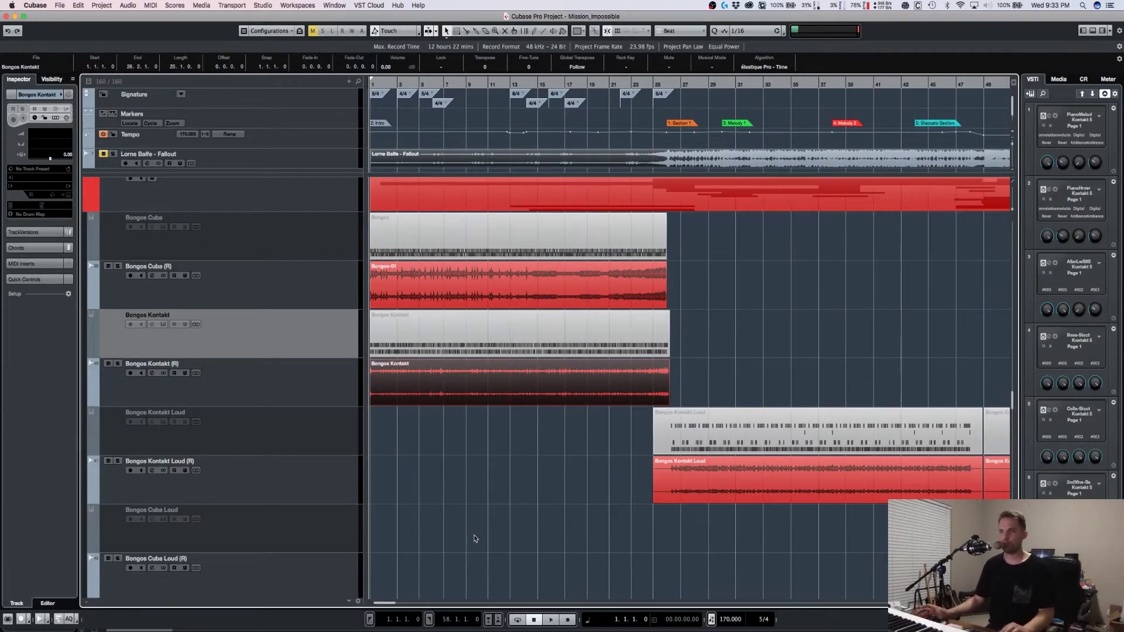
{"action": "left_click", "coordinate": [432, 460]}
{"action": "left_click", "coordinate": [268, 385]}
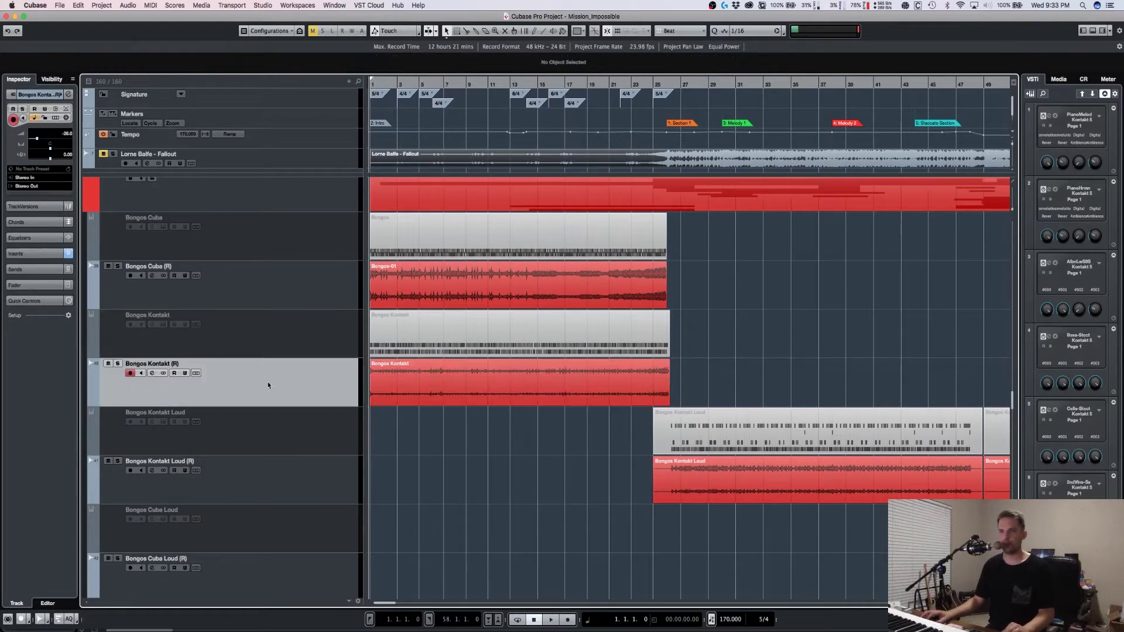
{"action": "left_click", "coordinate": [312, 335]}
{"action": "left_click", "coordinate": [534, 350]}
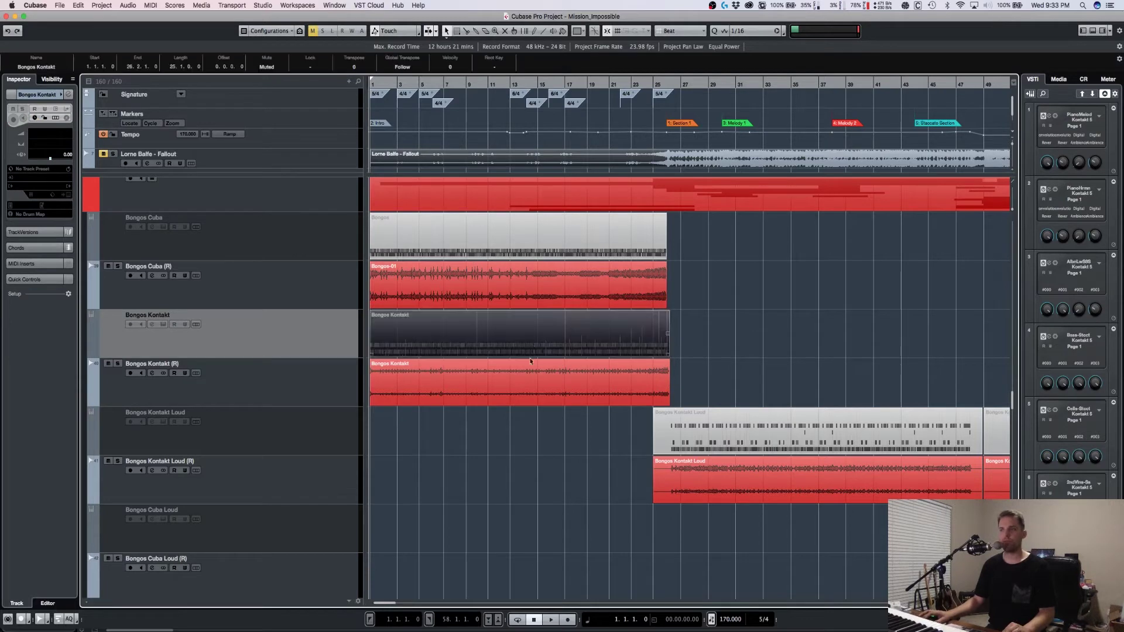
{"action": "left_click", "coordinate": [612, 362], "text": "shift"}
{"action": "left_click_drag", "start_coordinate": [754, 335], "coordinate": [657, 351]}
{"action": "left_click_drag", "start_coordinate": [429, 426], "coordinate": [403, 393]}
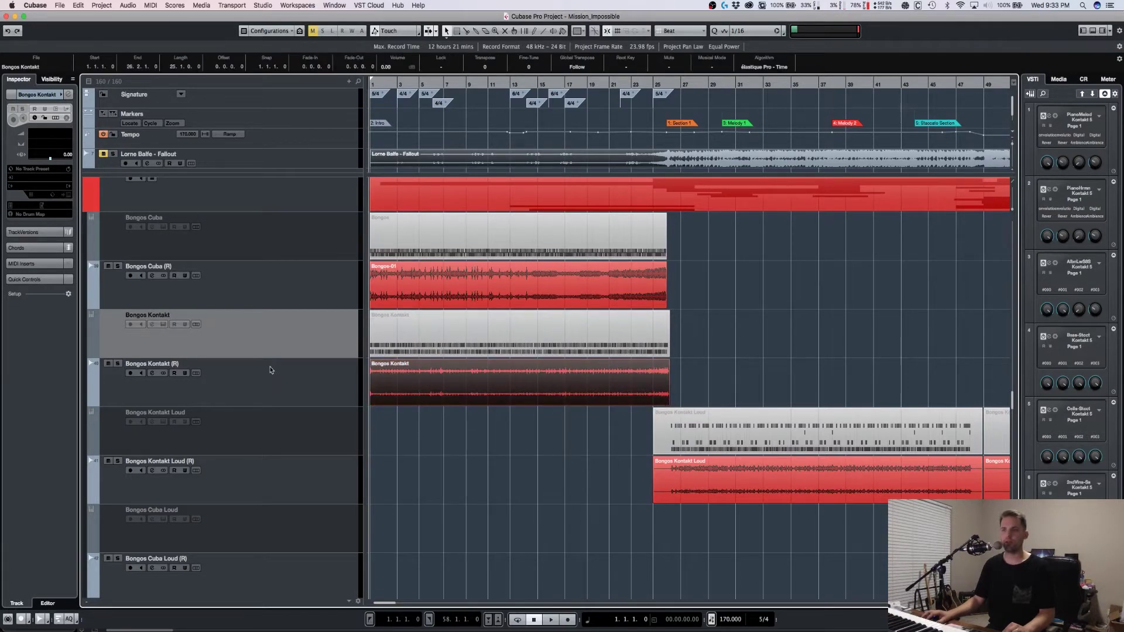
Step: Enable the Bongos Kontakt instrument track to load its Kontakt instrument, and revert the track to disabled
{"action": "left_click", "coordinate": [291, 345]}
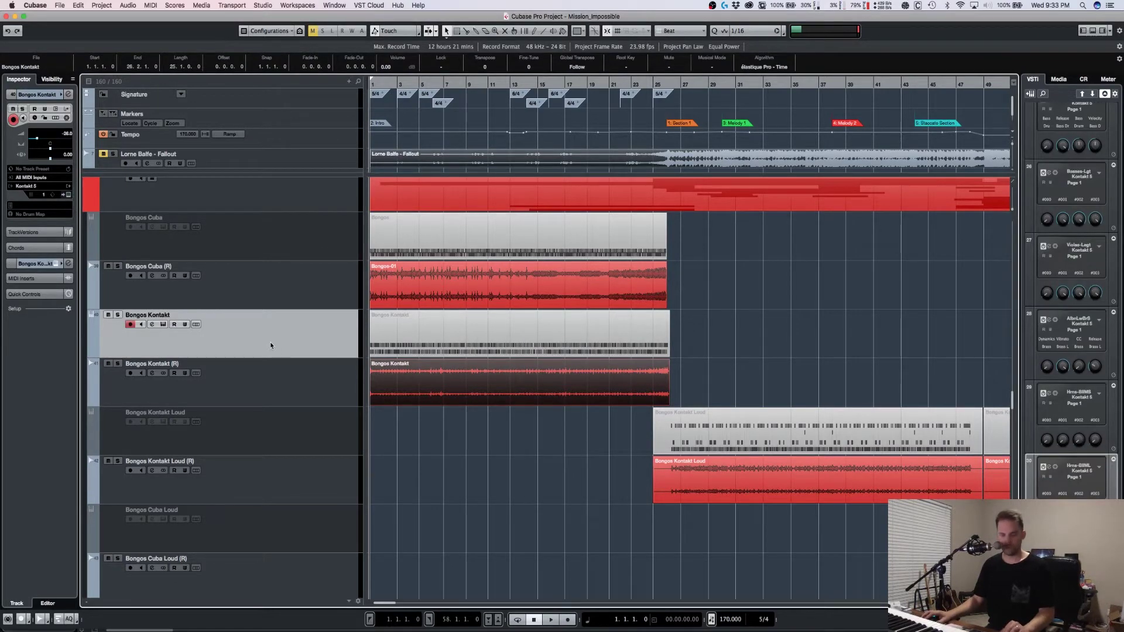
{"action": "key", "text": "super+z"}
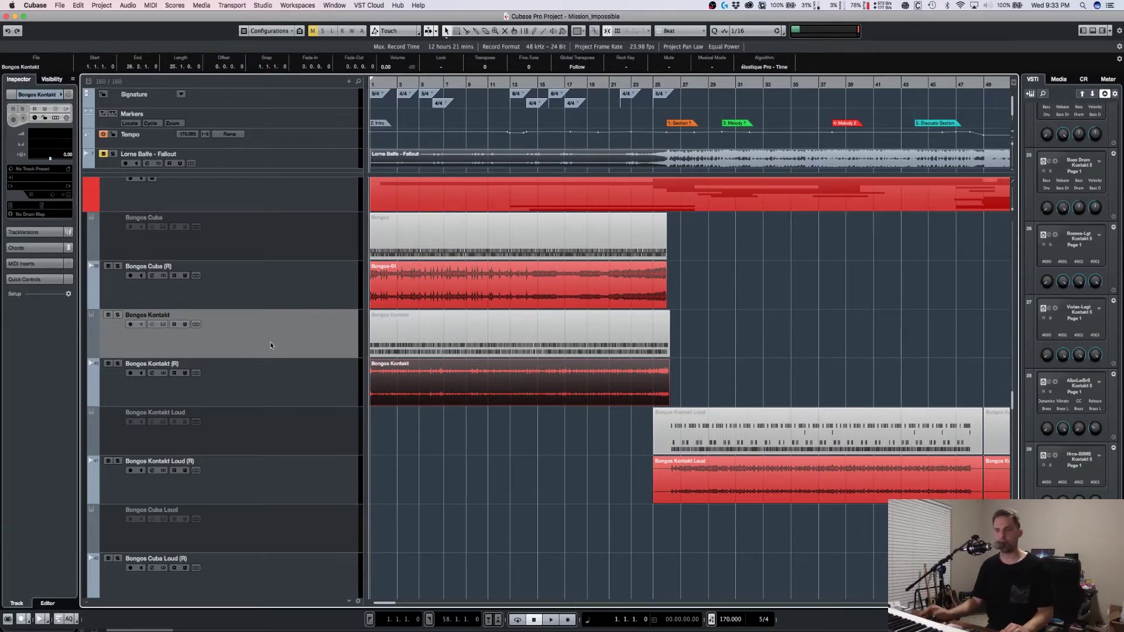
{"action": "left_click", "coordinate": [60, 5]}
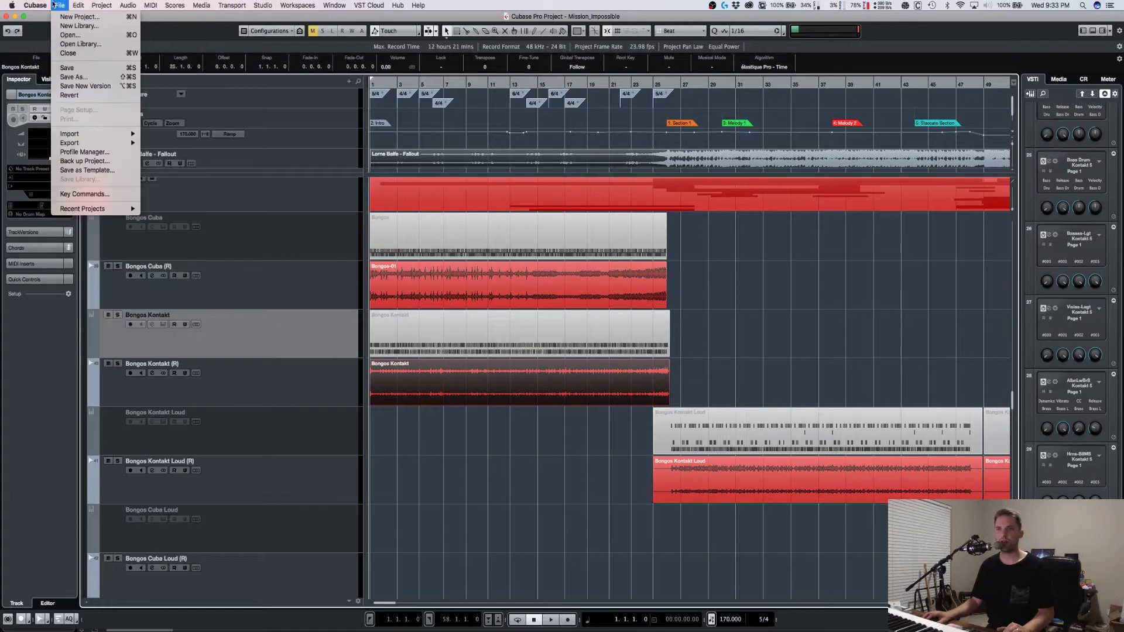
{"action": "left_click", "coordinate": [258, 391]}
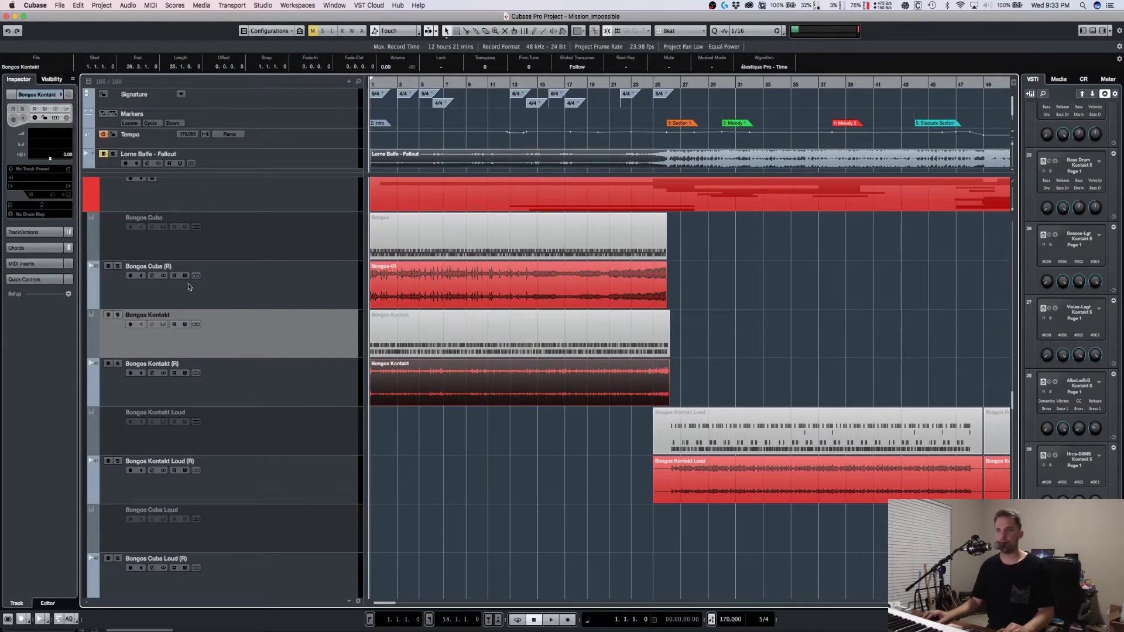
Step: Look up the key command assigned to Disable/Enable Track in the Audio category
{"action": "left_click", "coordinate": [57, 5]}
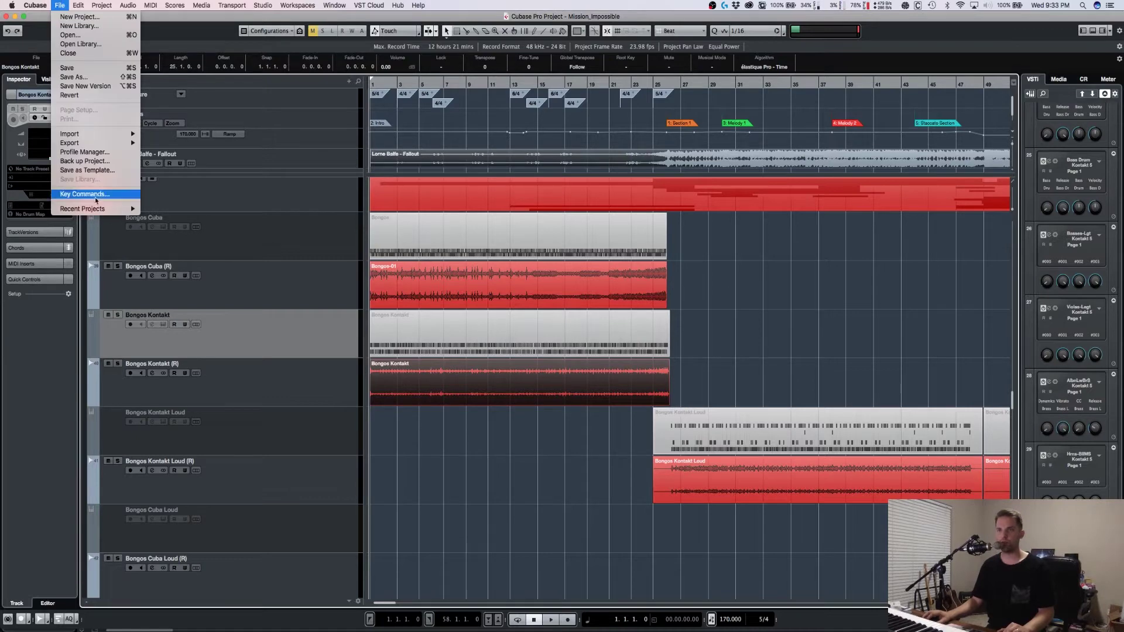
{"action": "left_click", "coordinate": [76, 196]}
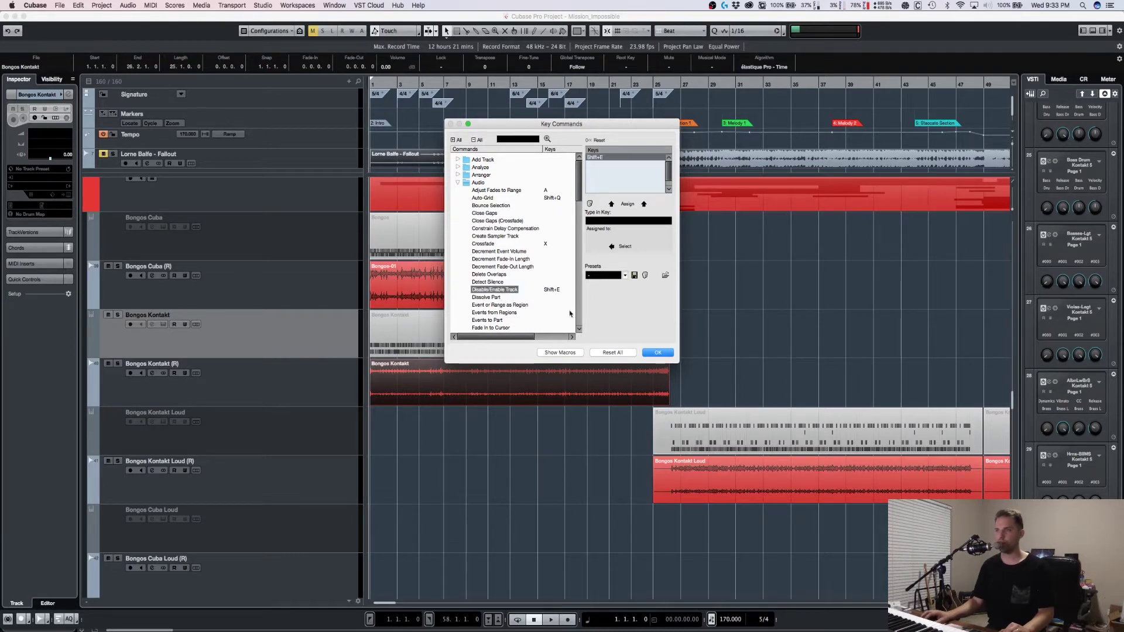
{"action": "left_click", "coordinate": [658, 353]}
Step: Enable the Bongos Kontakt instrument track and unmute its MIDI part
{"action": "left_click", "coordinate": [301, 376]}
{"action": "left_click", "coordinate": [308, 335]}
{"action": "key", "text": "shift+e"}
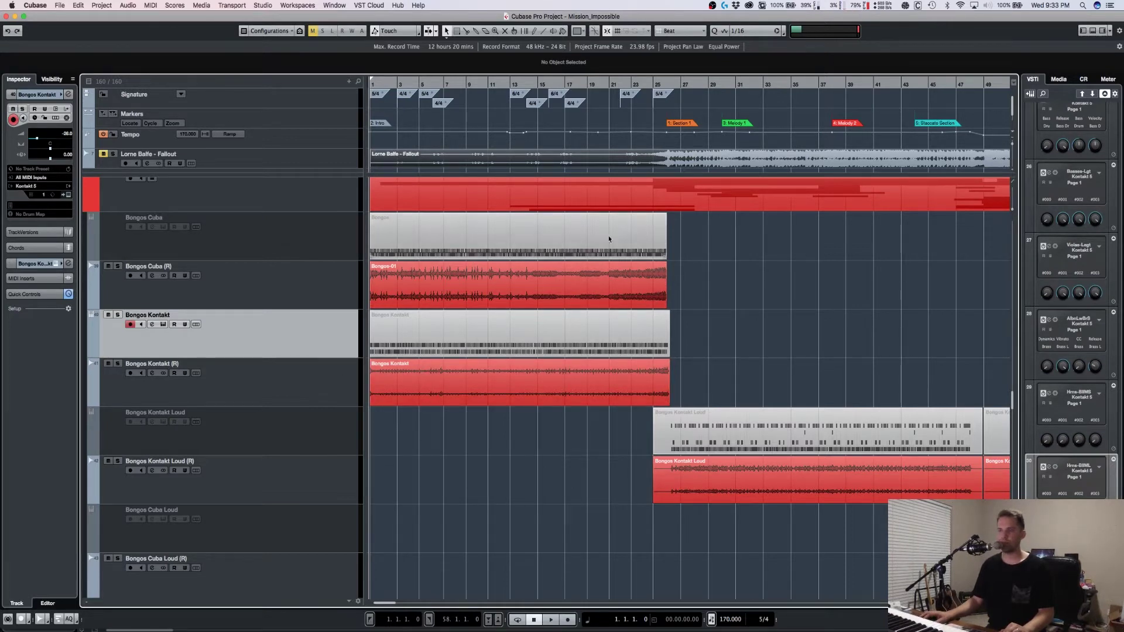
{"action": "left_click", "coordinate": [593, 338]}
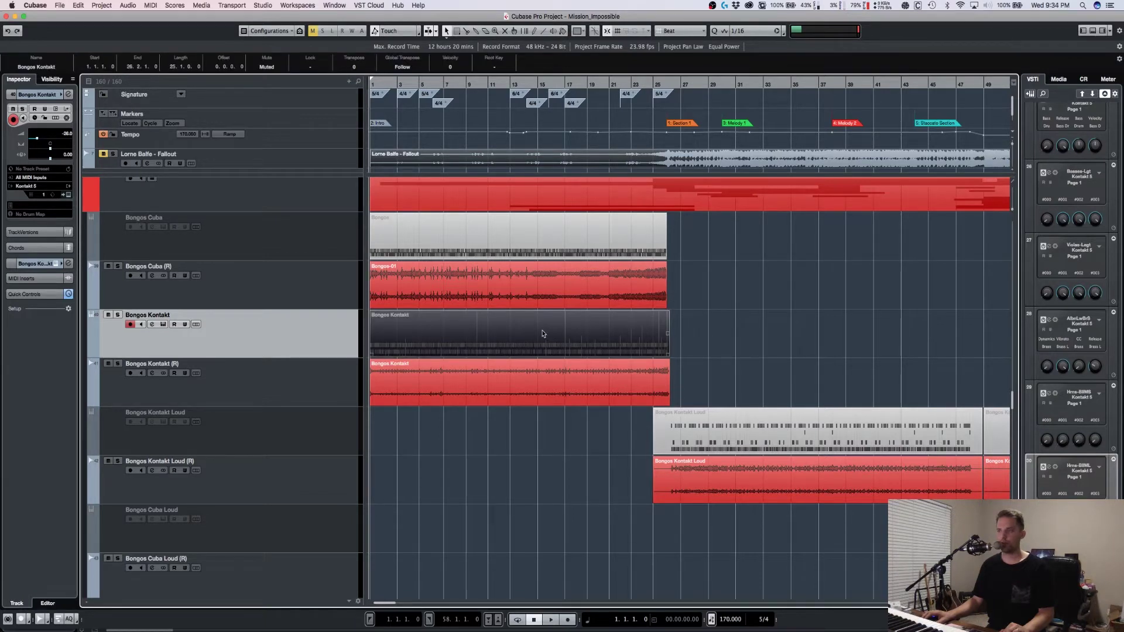
{"action": "right_click", "coordinate": [542, 334]}
{"action": "left_click", "coordinate": [627, 326]}
{"action": "left_click", "coordinate": [550, 329]}
{"action": "right_click", "coordinate": [694, 321]}
{"action": "left_click", "coordinate": [695, 322]}
{"action": "left_click", "coordinate": [694, 326]}
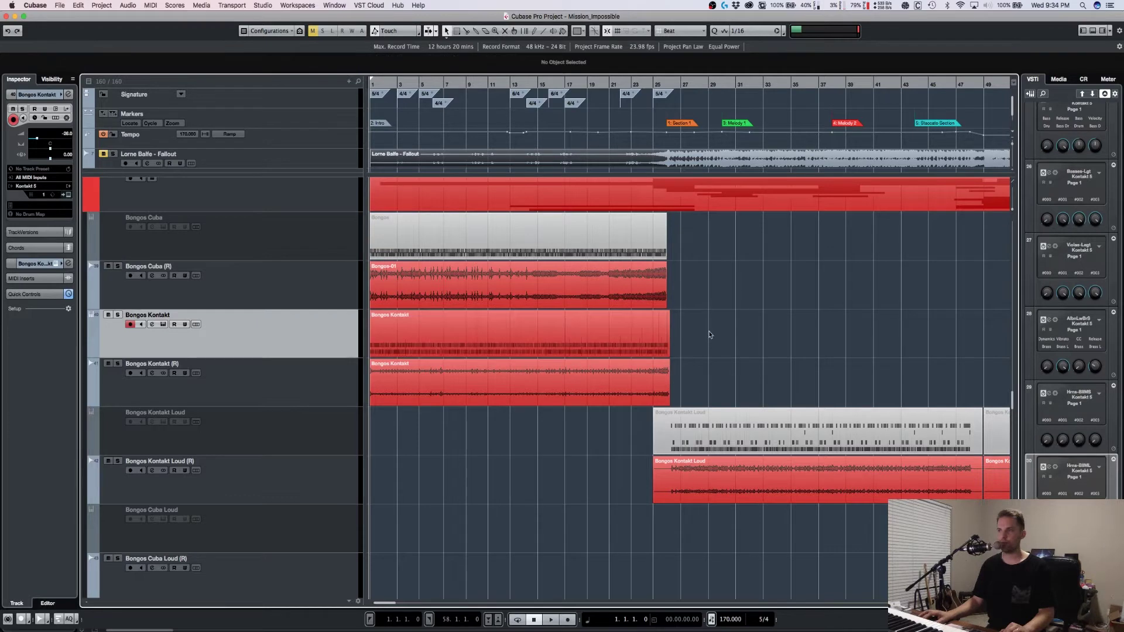
Step: Compare the Bongos Kontakt instrument track with the rendered Bongos Kontakt (R) track in soloed playback, and clear the solos
{"action": "left_click", "coordinate": [116, 316]}
{"action": "key", "text": "space"}
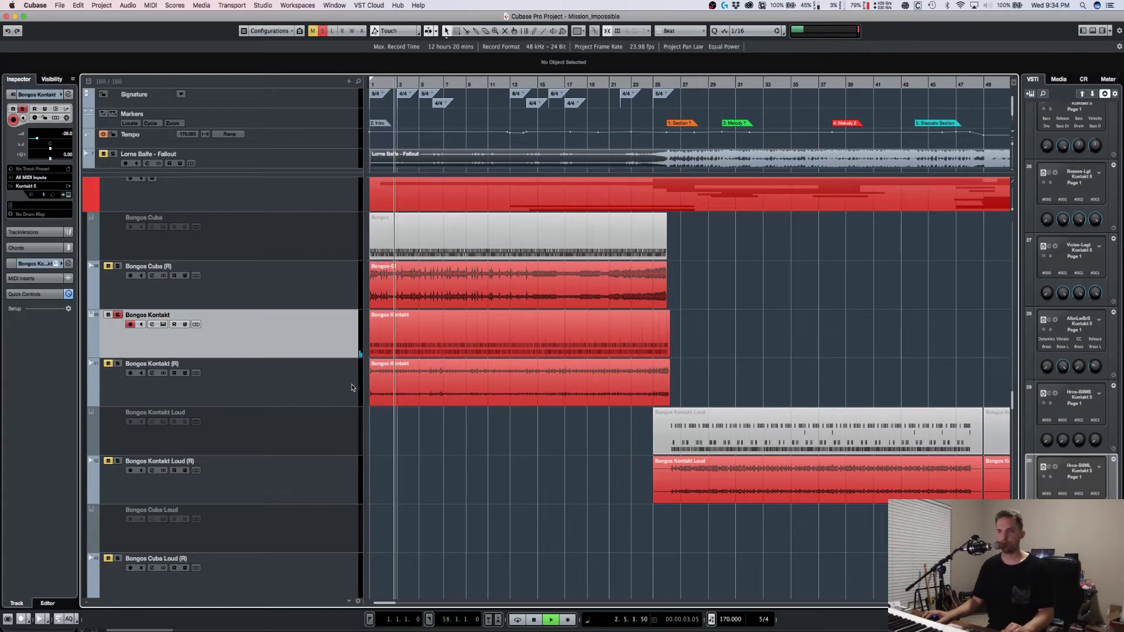
{"action": "left_click", "coordinate": [118, 364]}
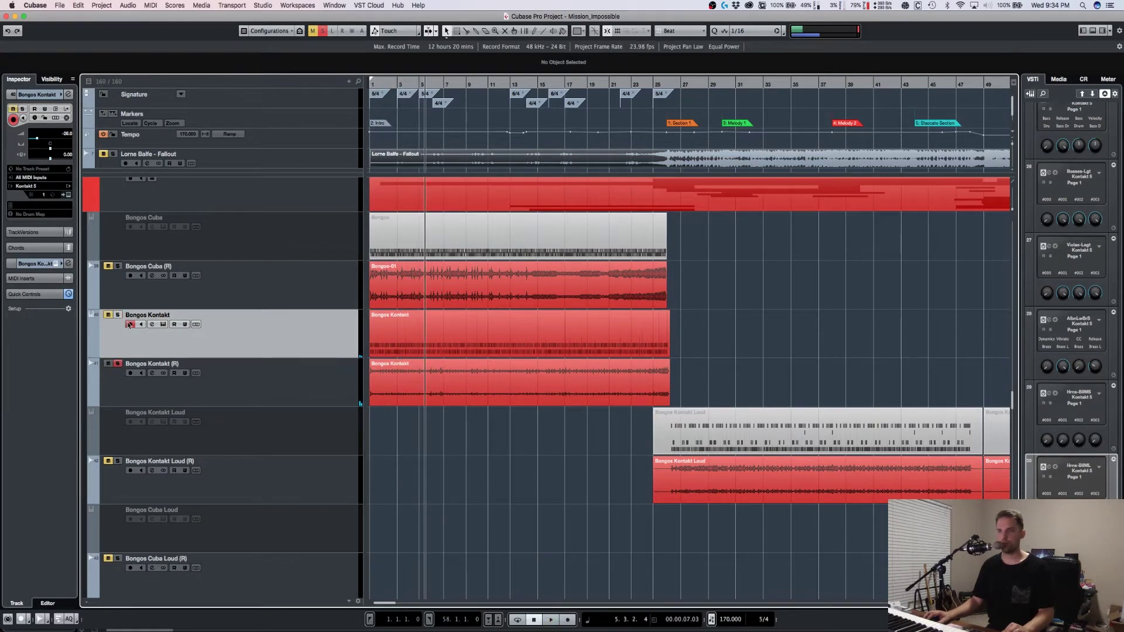
{"action": "key", "text": "space"}
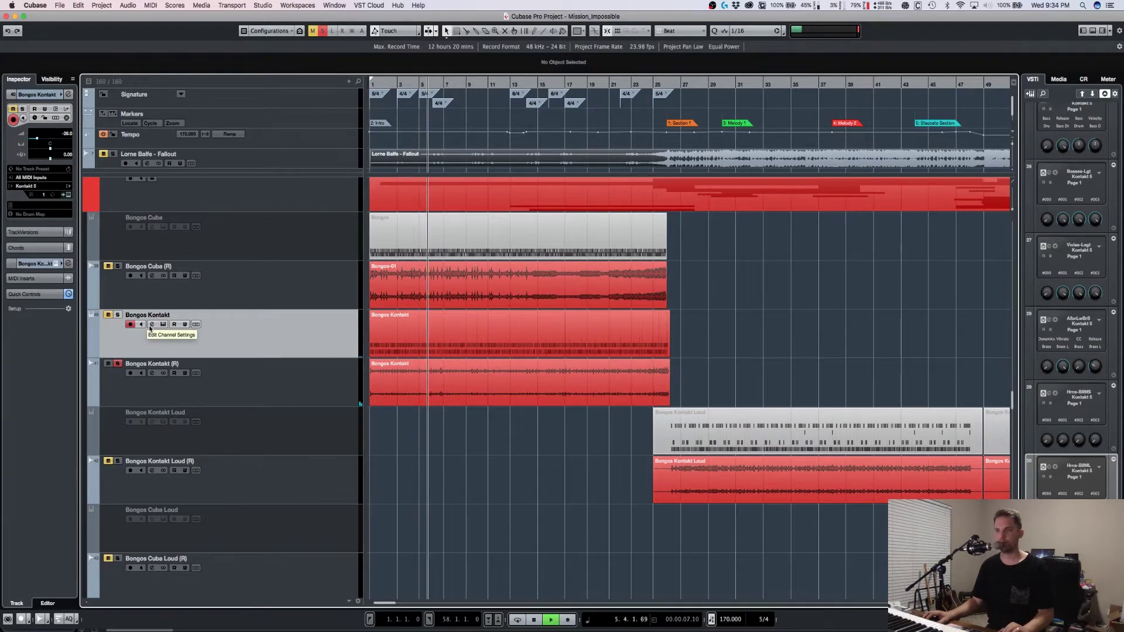
{"action": "key", "text": "space"}
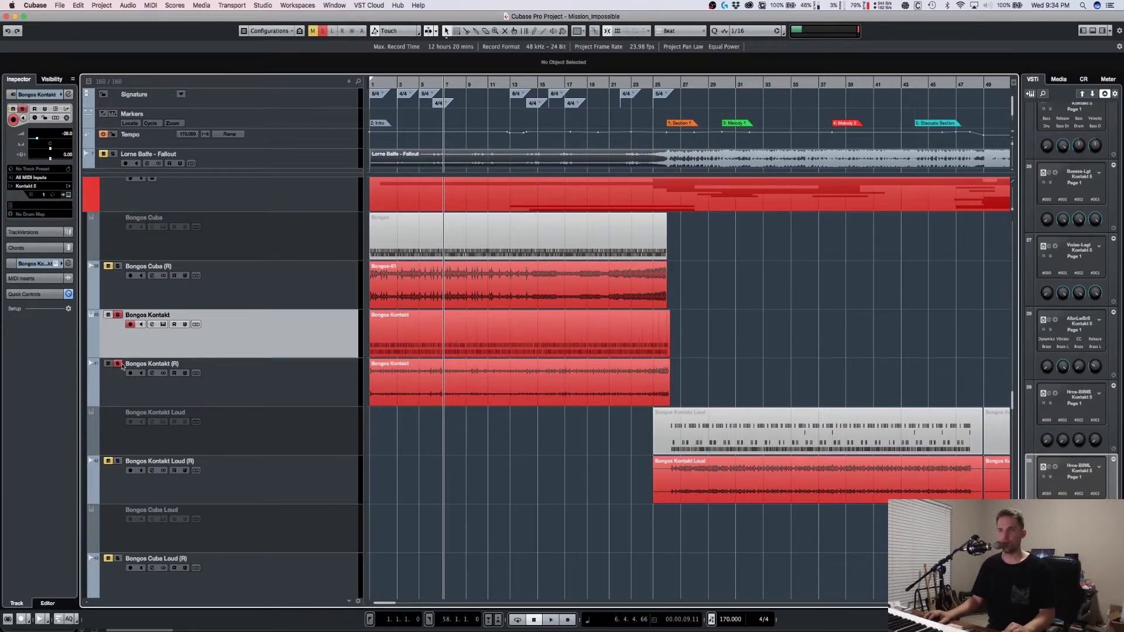
{"action": "left_click", "coordinate": [118, 316]}
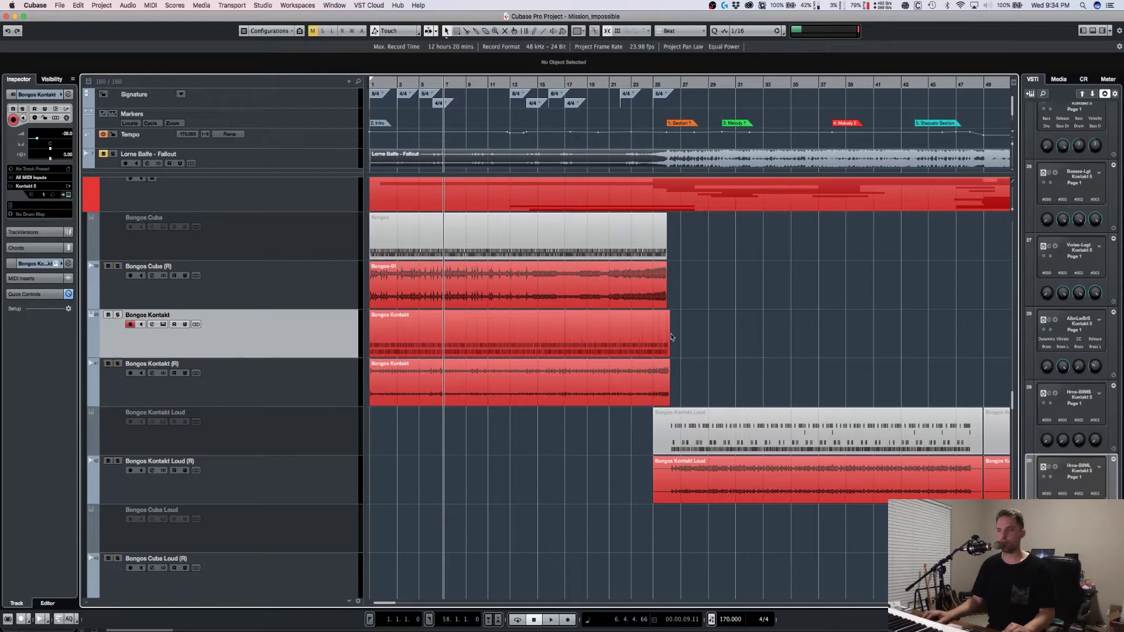
Step: Select the Bongos Kontakt MIDI part and search the available commands for "render" to locate the Render in Place options
{"action": "left_click", "coordinate": [555, 336]}
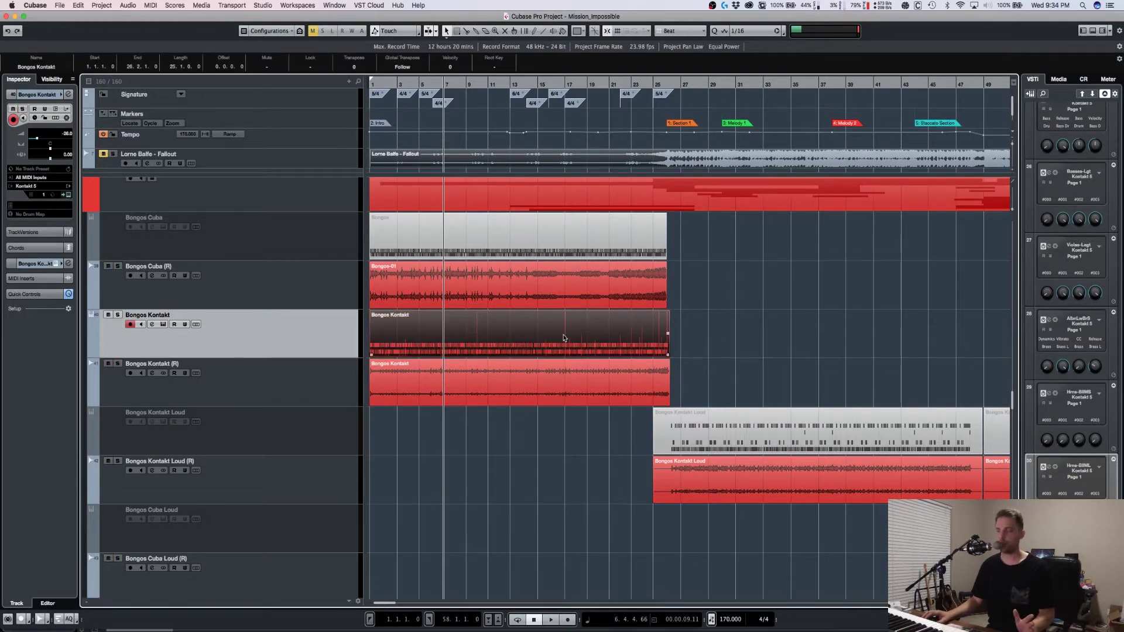
{"action": "left_click", "coordinate": [759, 334]}
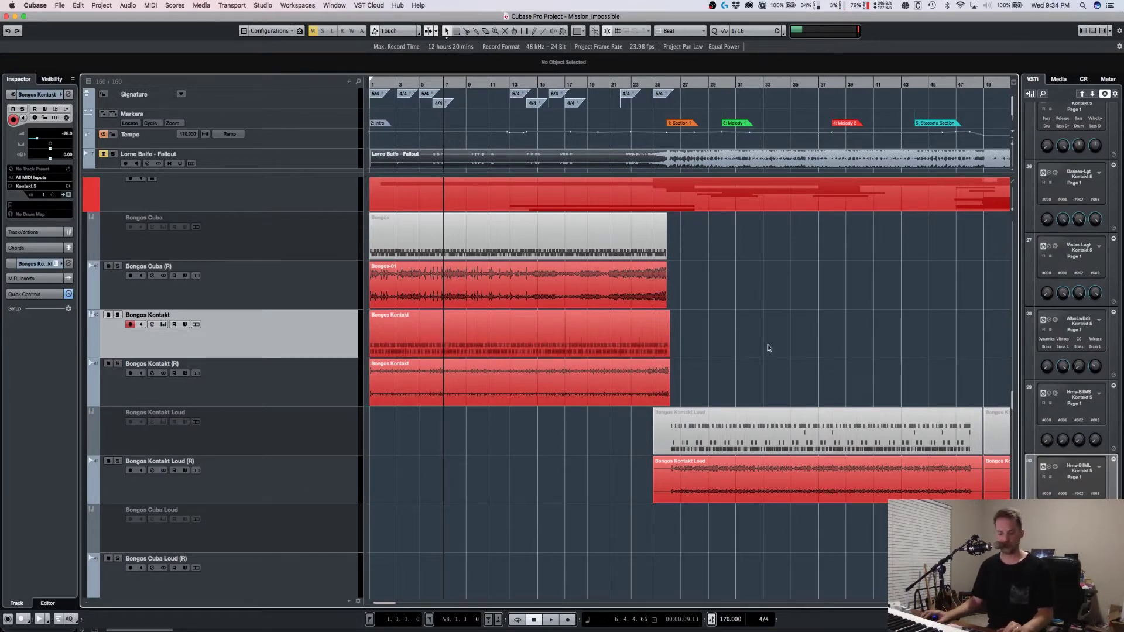
{"action": "left_click", "coordinate": [475, 332]}
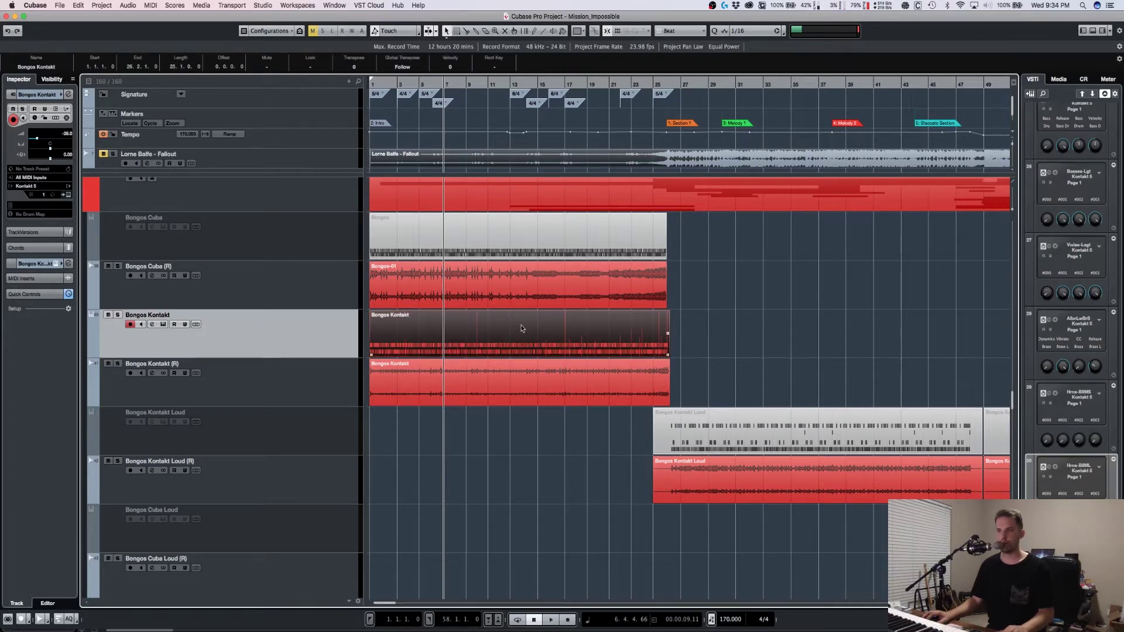
{"action": "left_click", "coordinate": [419, 6]}
{"action": "type", "text": "render"}
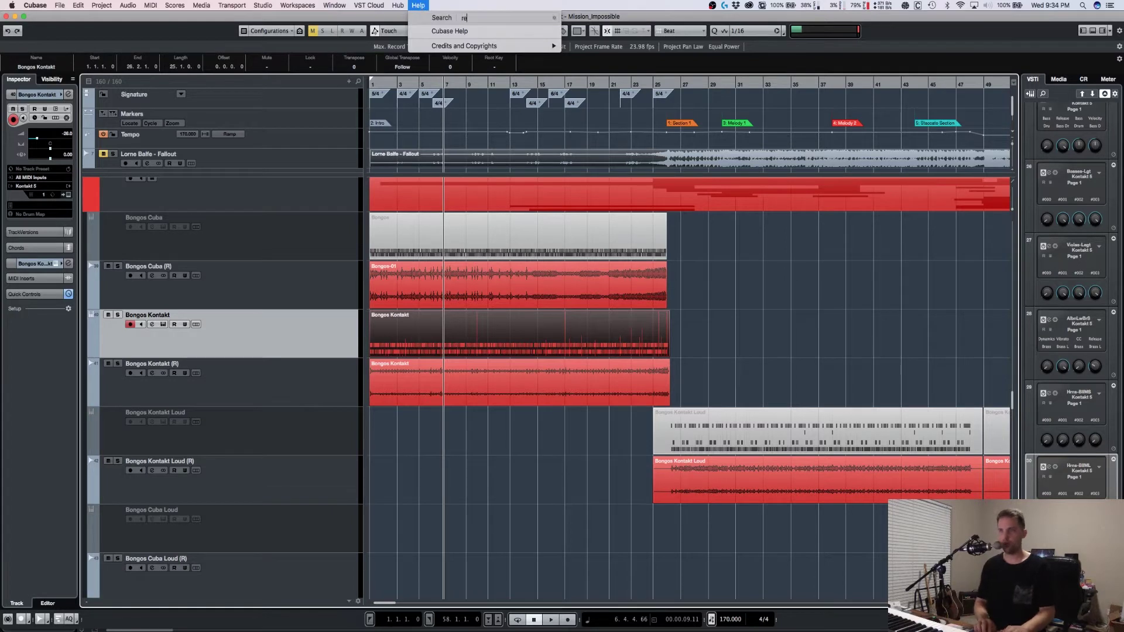
{"action": "key", "text": "Down"}
{"action": "key", "text": "Down"}
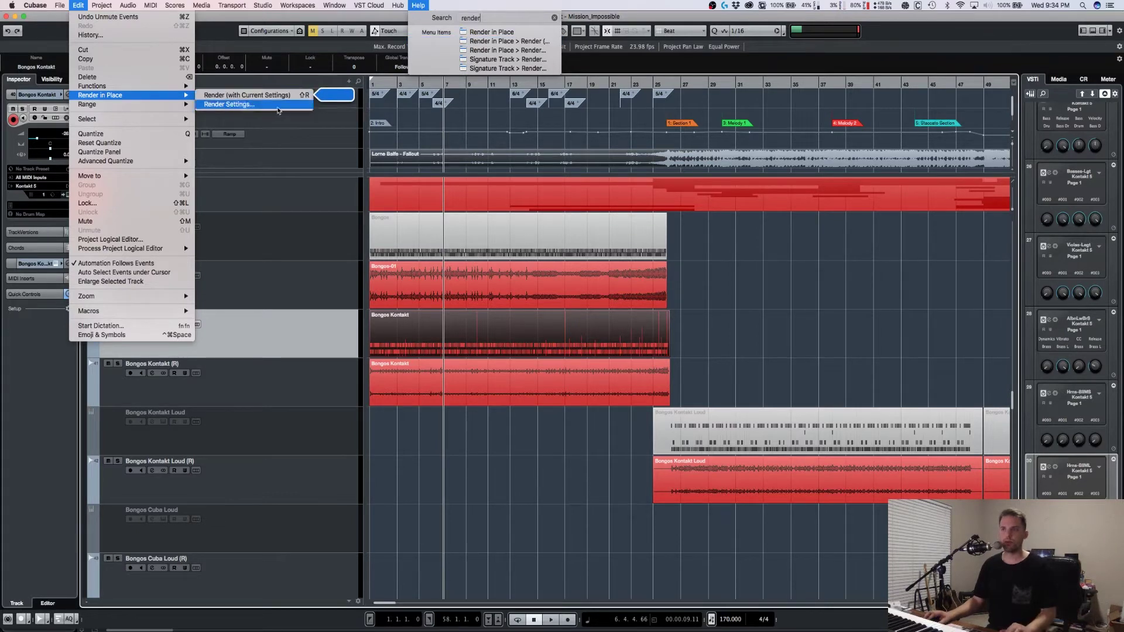
{"action": "left_click", "coordinate": [493, 40]}
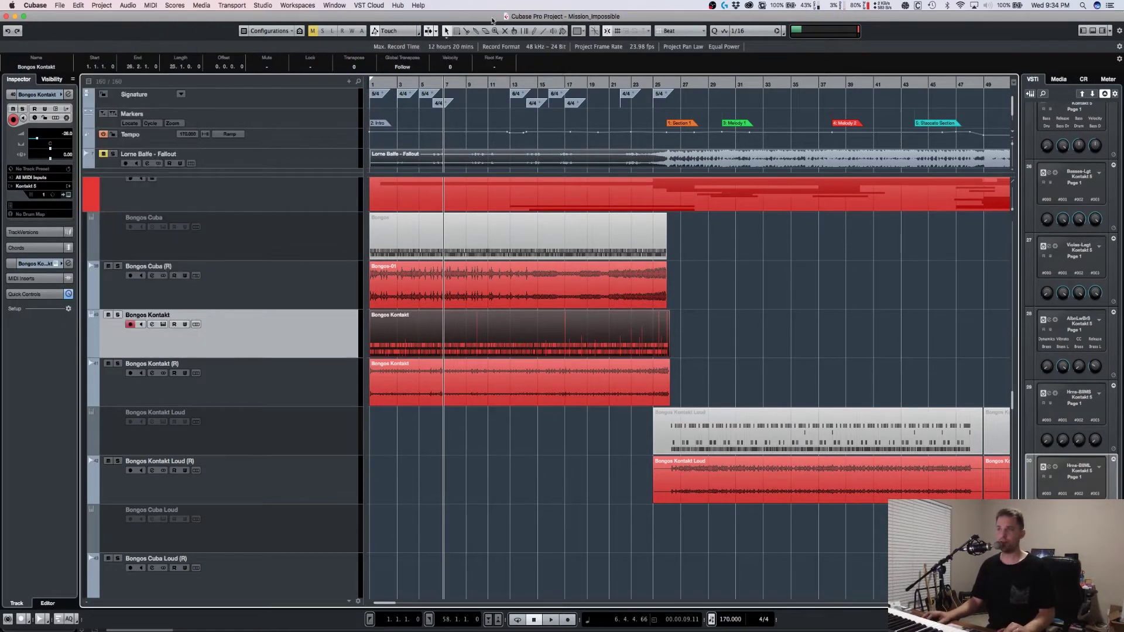
{"action": "left_click", "coordinate": [419, 4]}
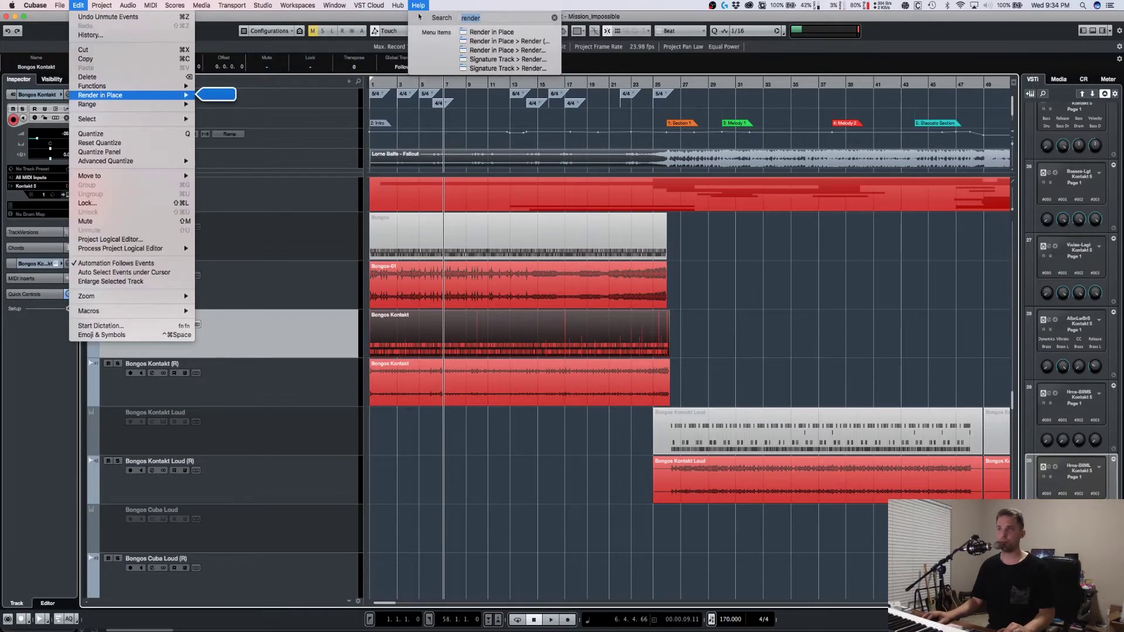
{"action": "key", "text": "Escape"}
Step: Render the Bongos Kontakt MIDI part in place with the current settings, and disable its instrument track
{"action": "left_click_drag", "start_coordinate": [741, 333], "coordinate": [583, 341]}
{"action": "left_click_drag", "start_coordinate": [735, 340], "coordinate": [613, 348]}
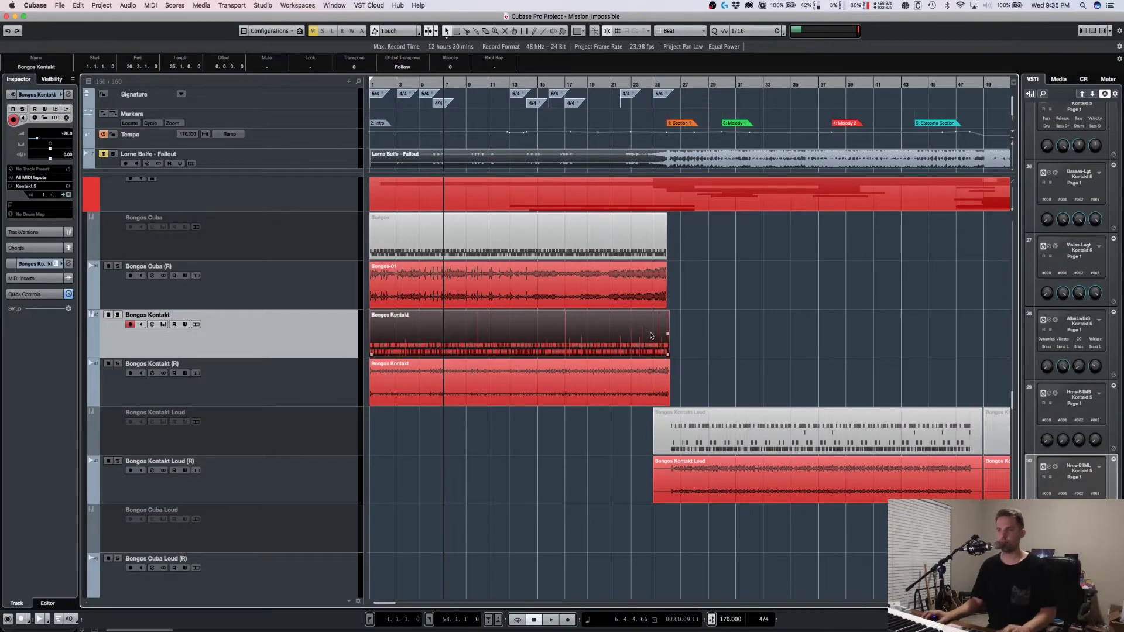
{"action": "key", "text": "alt+r"}
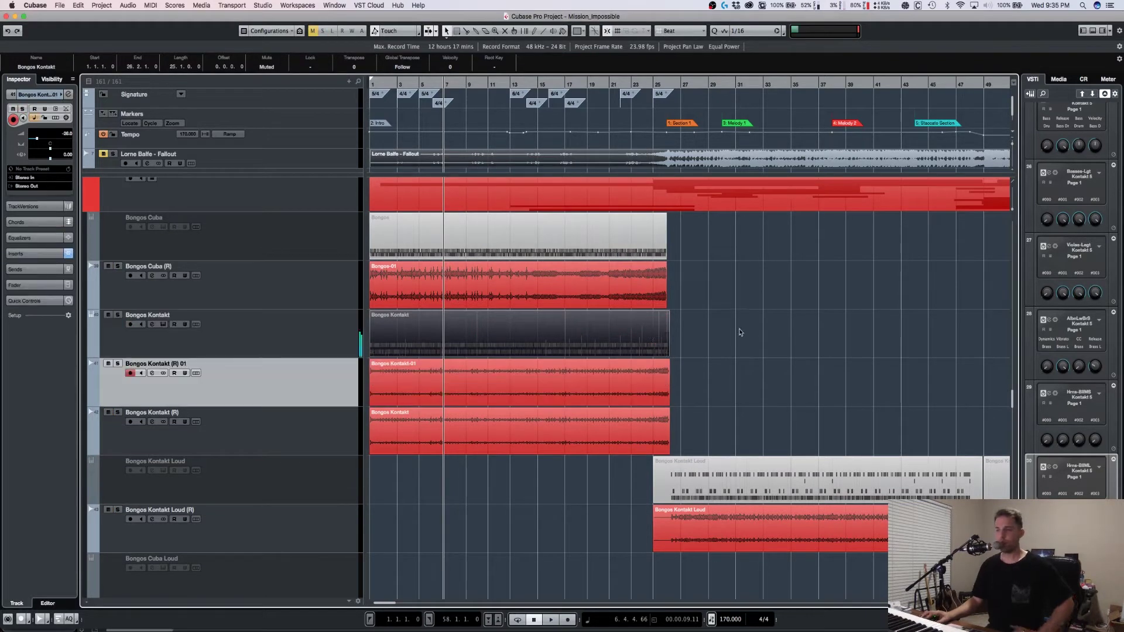
{"action": "left_click", "coordinate": [321, 341]}
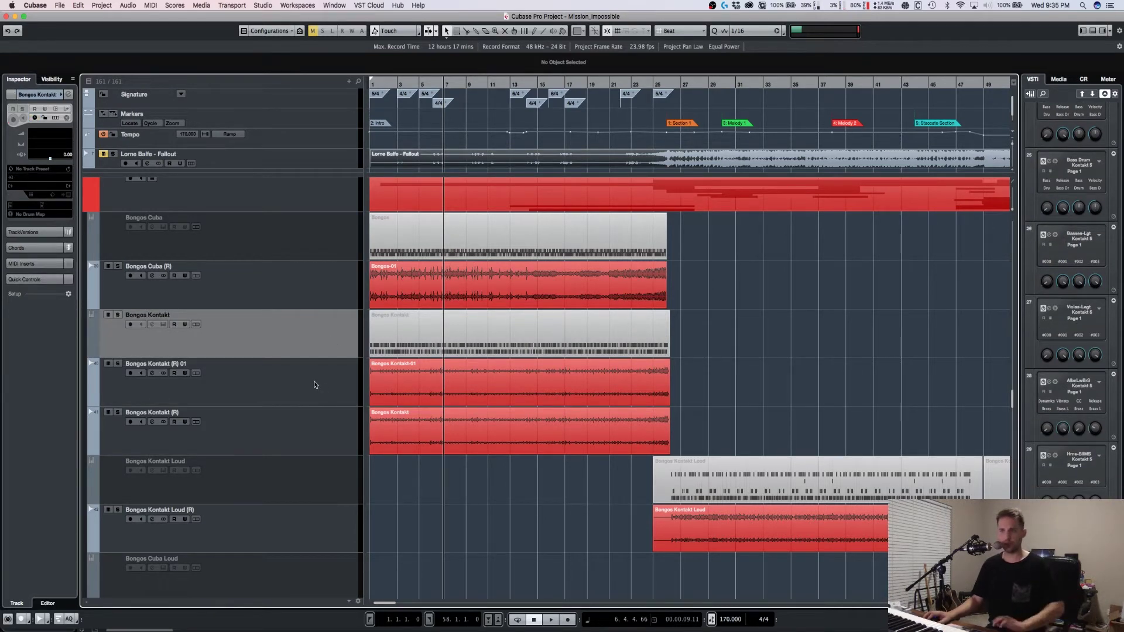
Step: Remove the duplicate rendered track Bongos Kontakt (R) 01 together with its audio clip
{"action": "left_click", "coordinate": [231, 400]}
{"action": "right_click", "coordinate": [256, 388]}
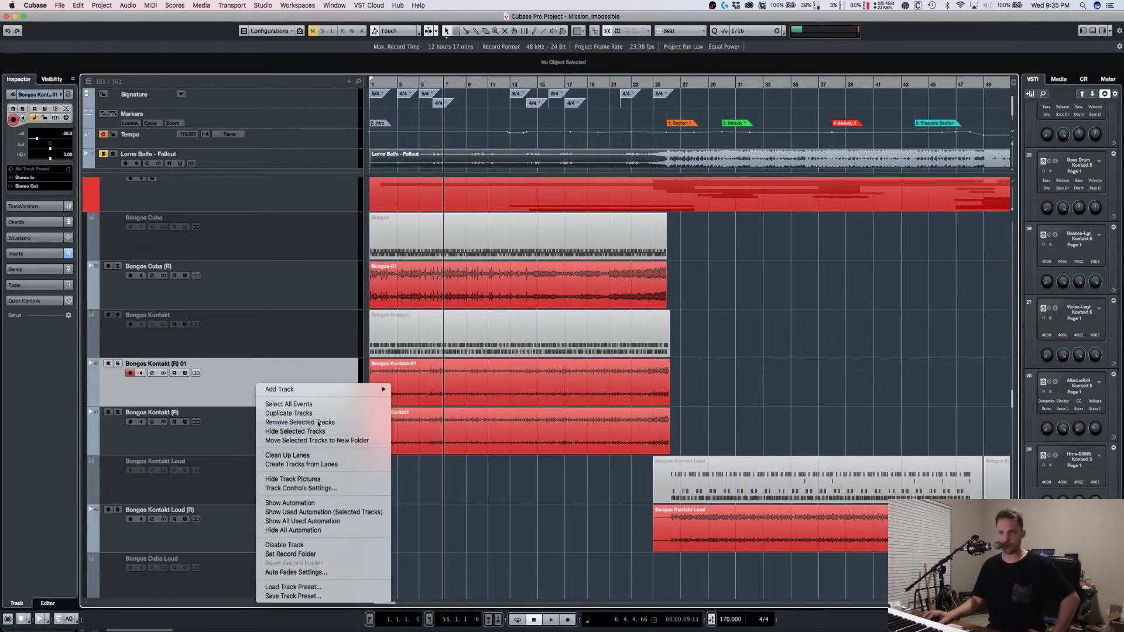
{"action": "left_click", "coordinate": [318, 424]}
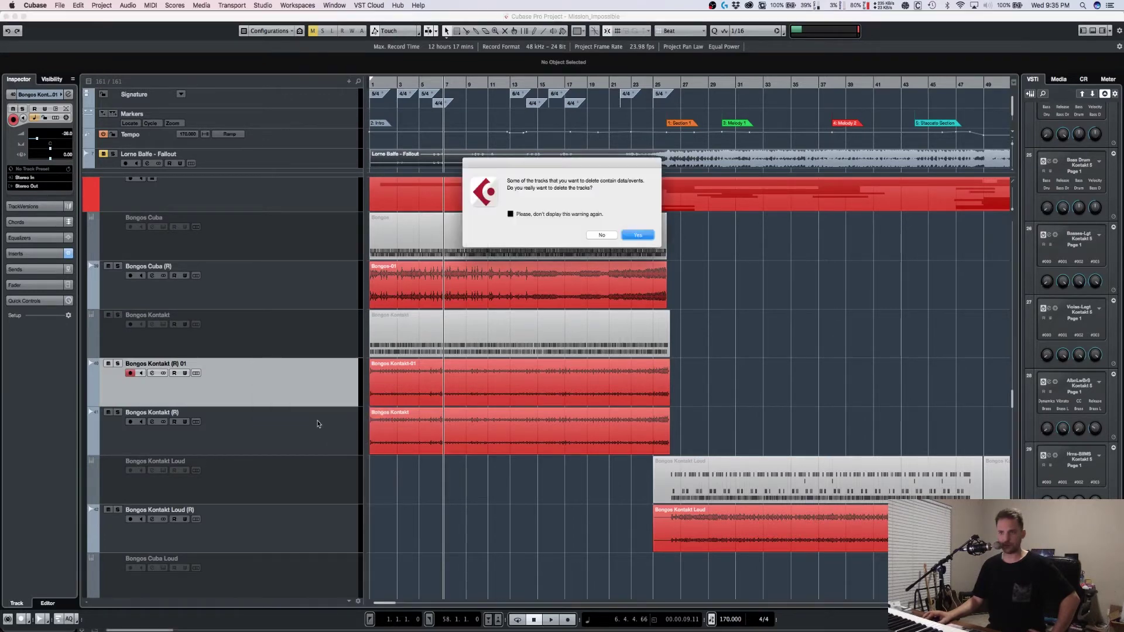
{"action": "left_click", "coordinate": [637, 235]}
Step: Examine the low brass and percussion MIDI tracks alongside their rendered audio tracks across the arrangement, ending at the intro bongo tracks
{"action": "key", "text": "g"}
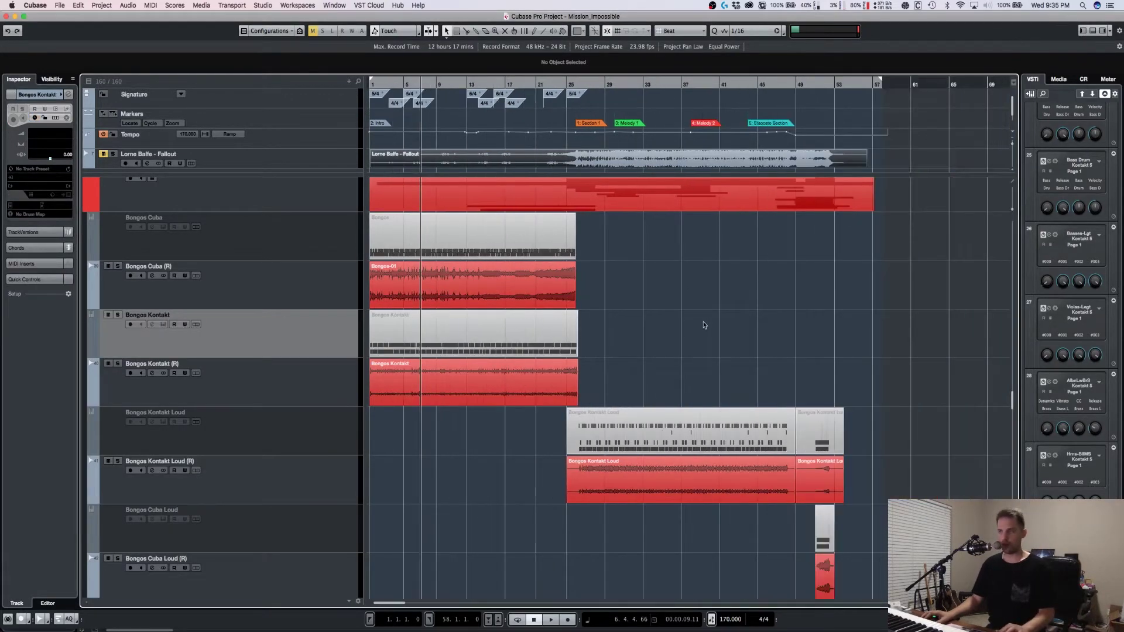
{"action": "key", "text": "g"}
{"action": "scroll", "coordinate": [640, 334], "scroll_direction": "up", "scroll_amount": 10}
{"action": "key", "text": "shift+g"}
{"action": "key", "text": "shift+g"}
{"action": "key", "text": "shift+g"}
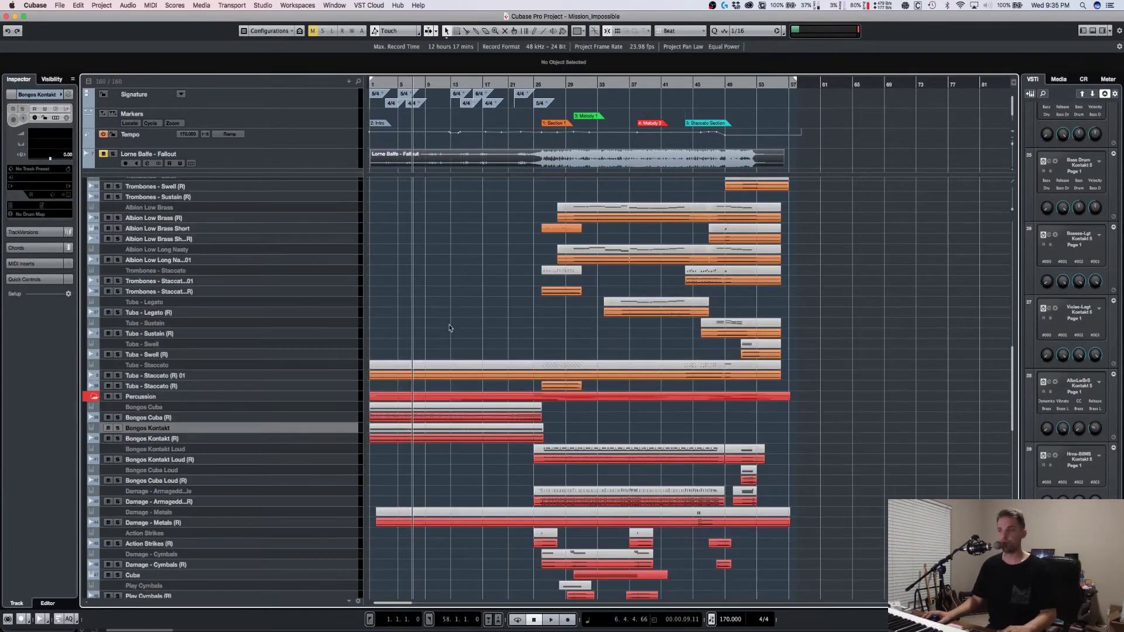
{"action": "key", "text": "shift+h"}
{"action": "key", "text": "shift+g"}
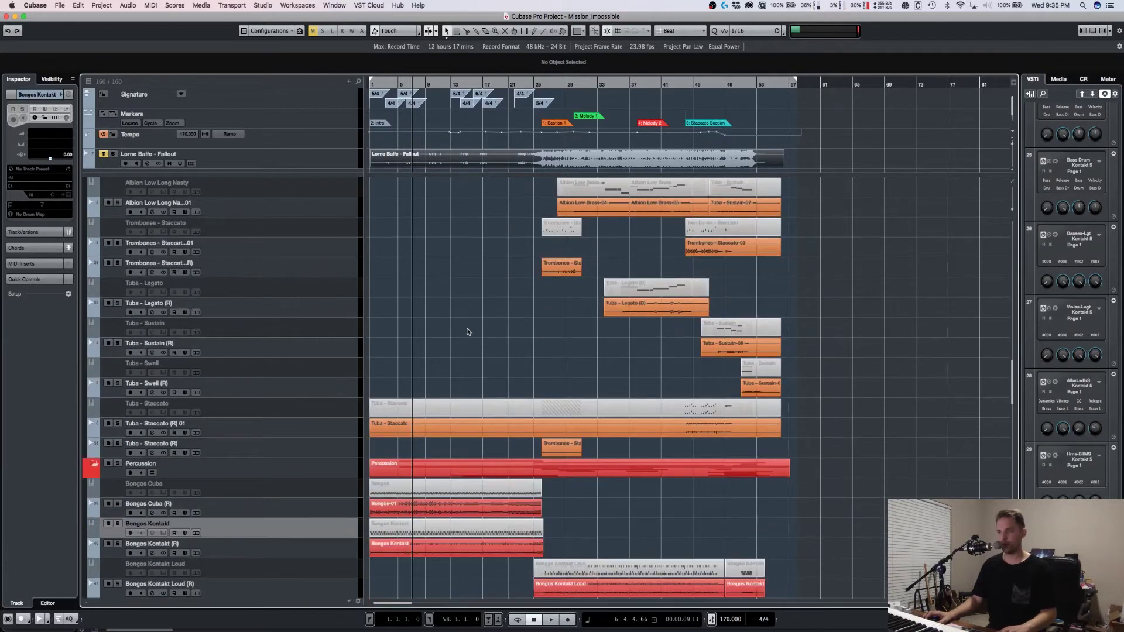
{"action": "key", "text": "h"}
{"action": "key", "text": "shift+h"}
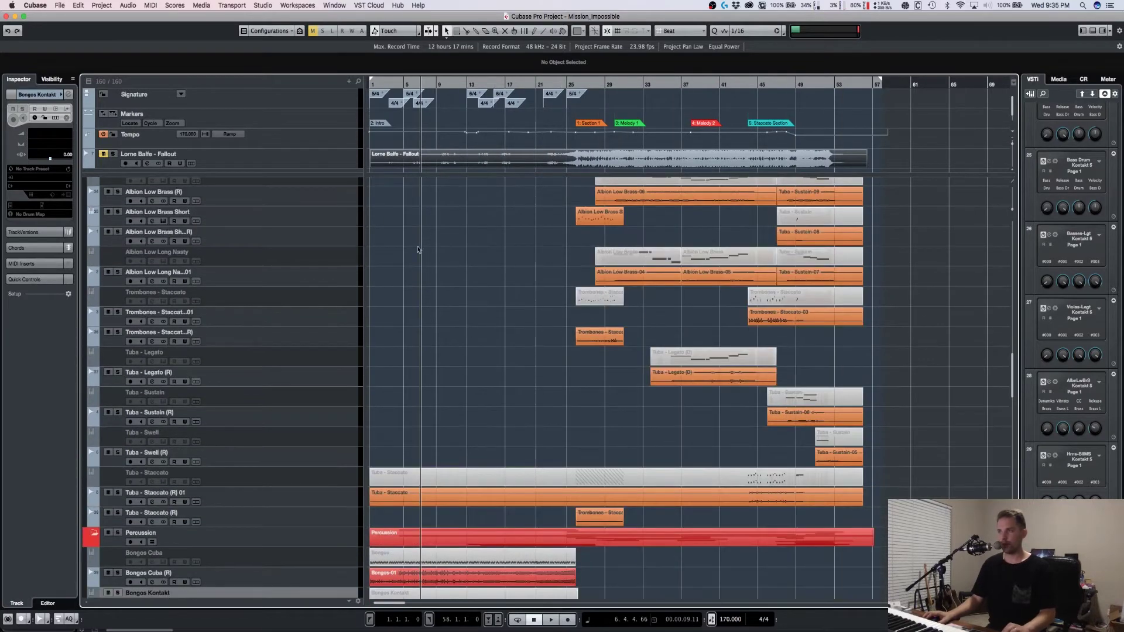
{"action": "left_click_drag", "start_coordinate": [392, 84], "coordinate": [378, 199]}
{"action": "scroll", "coordinate": [429, 303], "scroll_direction": "left", "scroll_amount": 3}
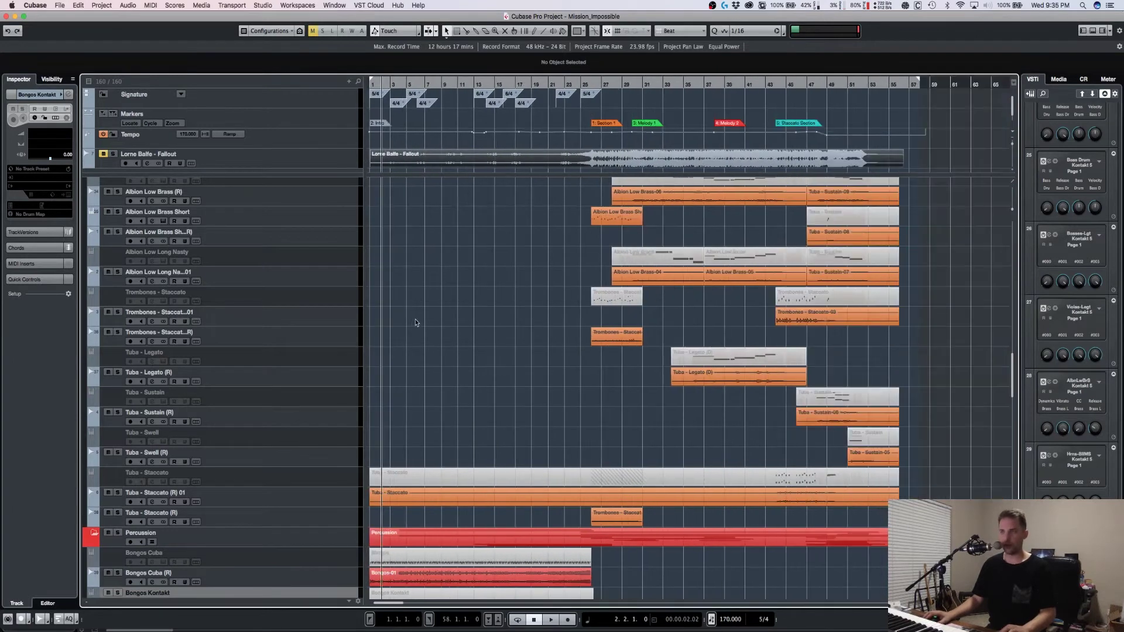
{"action": "scroll", "coordinate": [480, 362], "scroll_direction": "down", "scroll_amount": 5}
{"action": "key", "text": "h"}
{"action": "key", "text": "h"}
{"action": "key", "text": "h"}
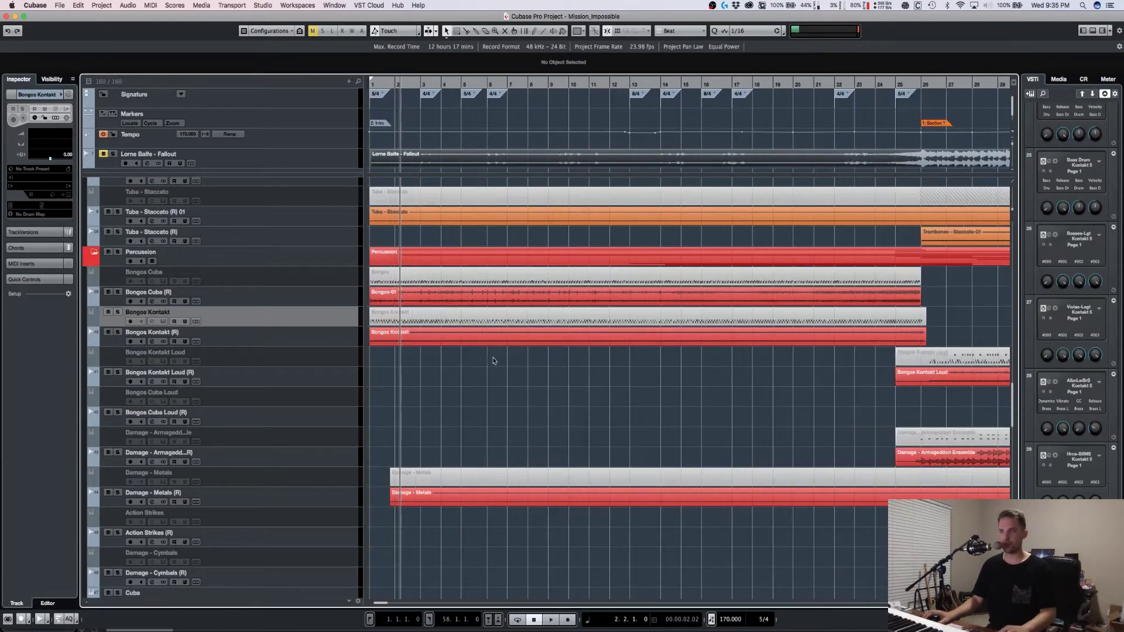
{"action": "scroll", "coordinate": [493, 354], "scroll_direction": "up", "scroll_amount": 2}
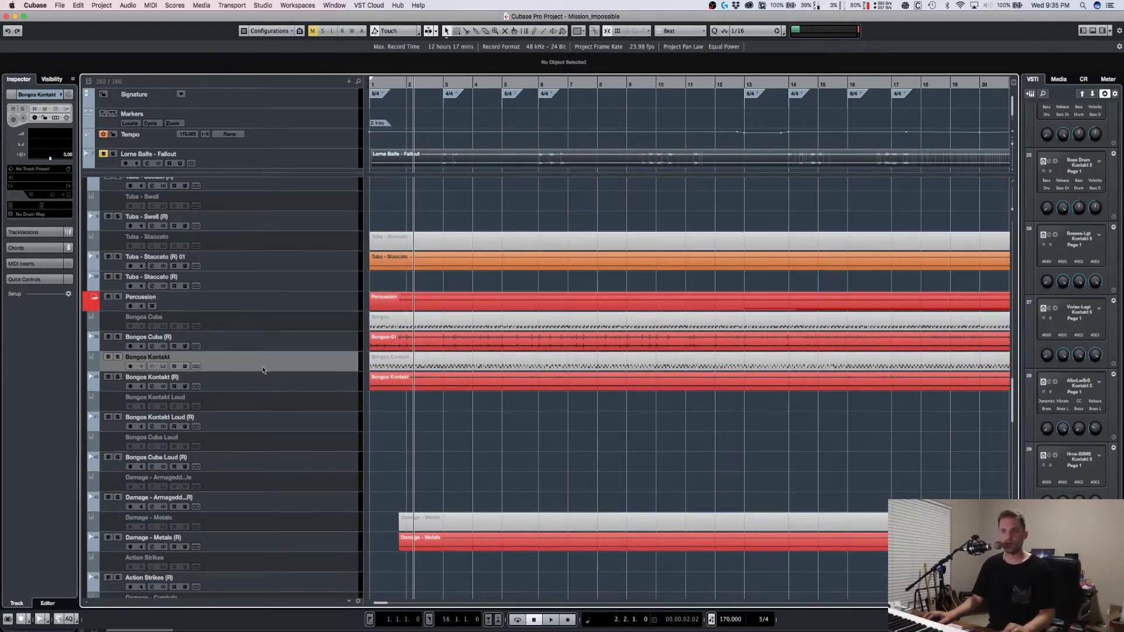
Step: Enable the Bongos Cuba track to audition the bongo patterns and hits in its Kontakt instrument, and return the track to disabled
{"action": "left_click", "coordinate": [242, 327]}
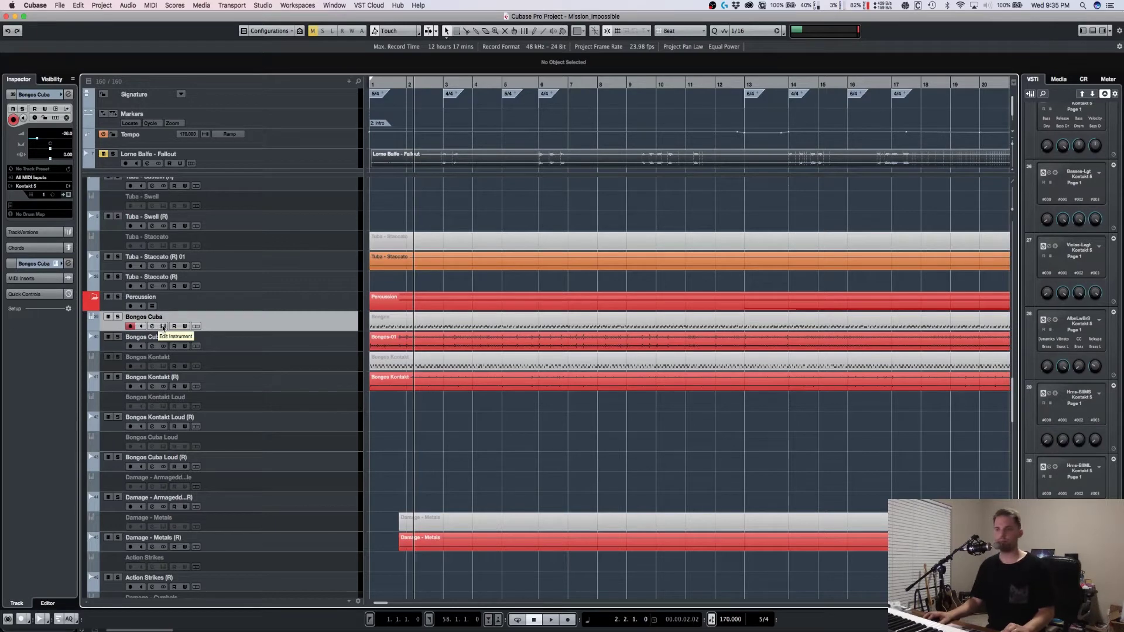
{"action": "left_click", "coordinate": [163, 327]}
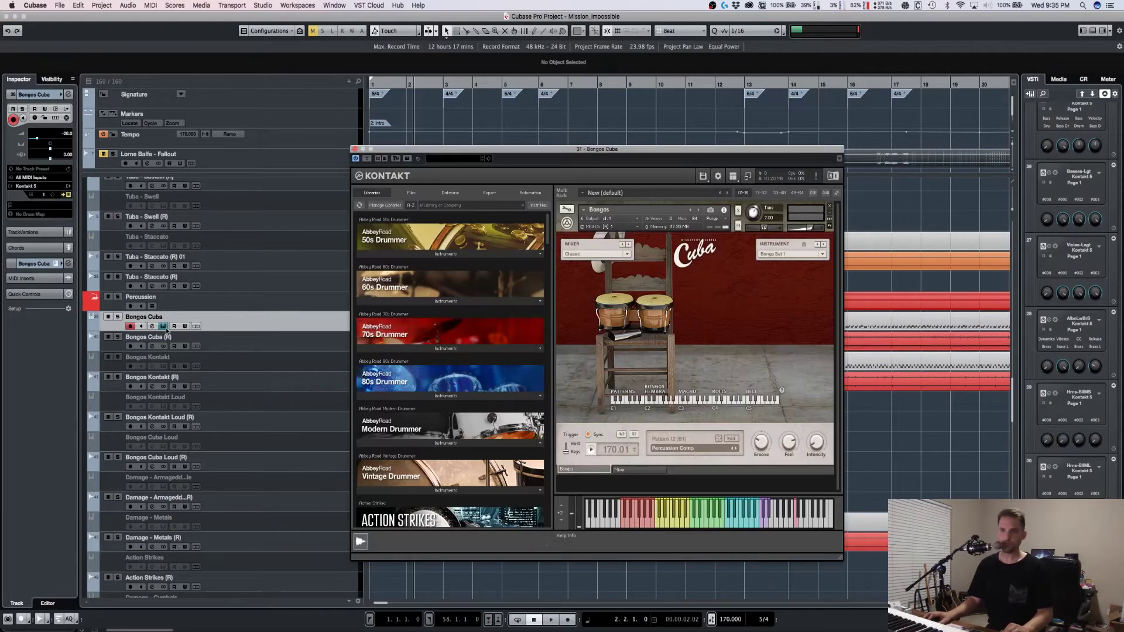
{"action": "left_click", "coordinate": [667, 527]}
{"action": "left_click", "coordinate": [692, 526]}
{"action": "left_click", "coordinate": [647, 523]}
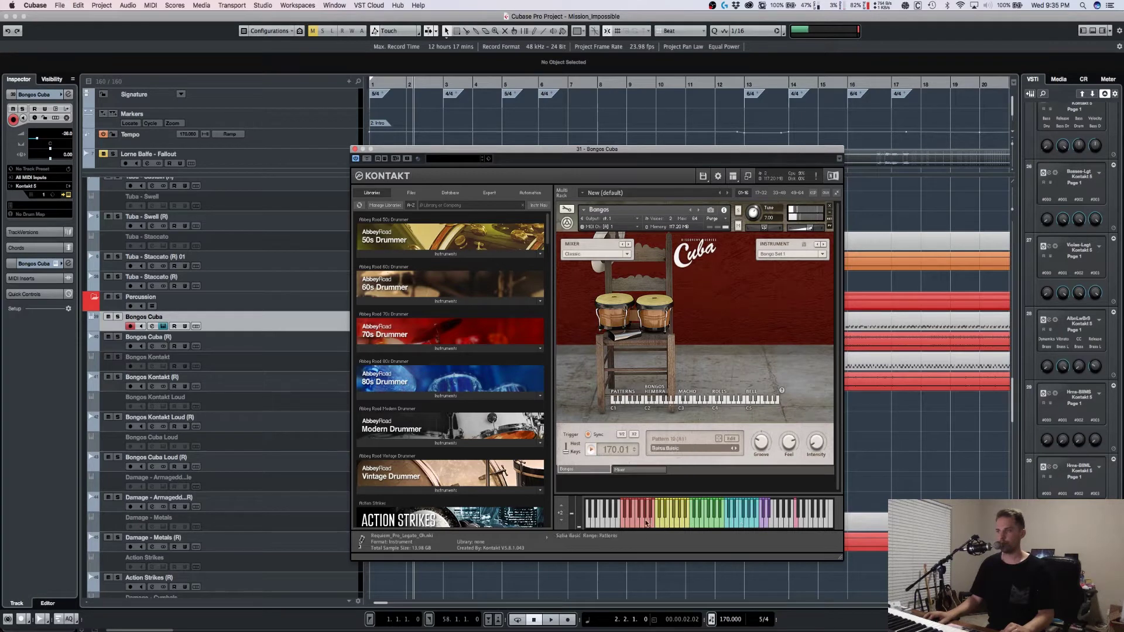
{"action": "left_click", "coordinate": [636, 525]}
{"action": "left_click", "coordinate": [697, 522]}
{"action": "left_click", "coordinate": [682, 519]}
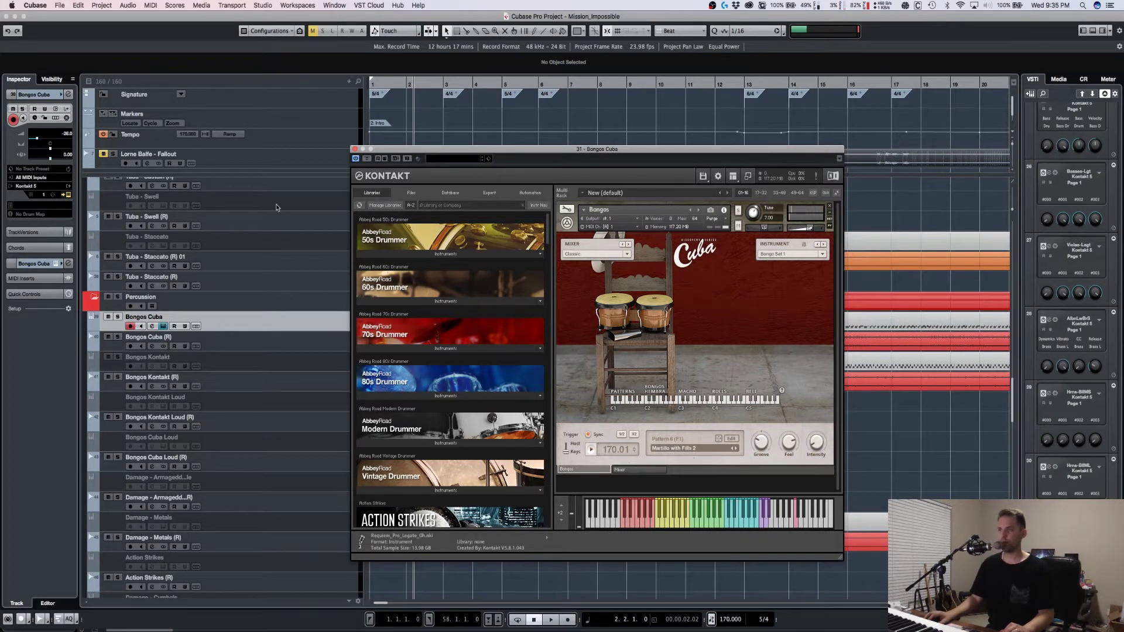
{"action": "left_click", "coordinate": [353, 150]}
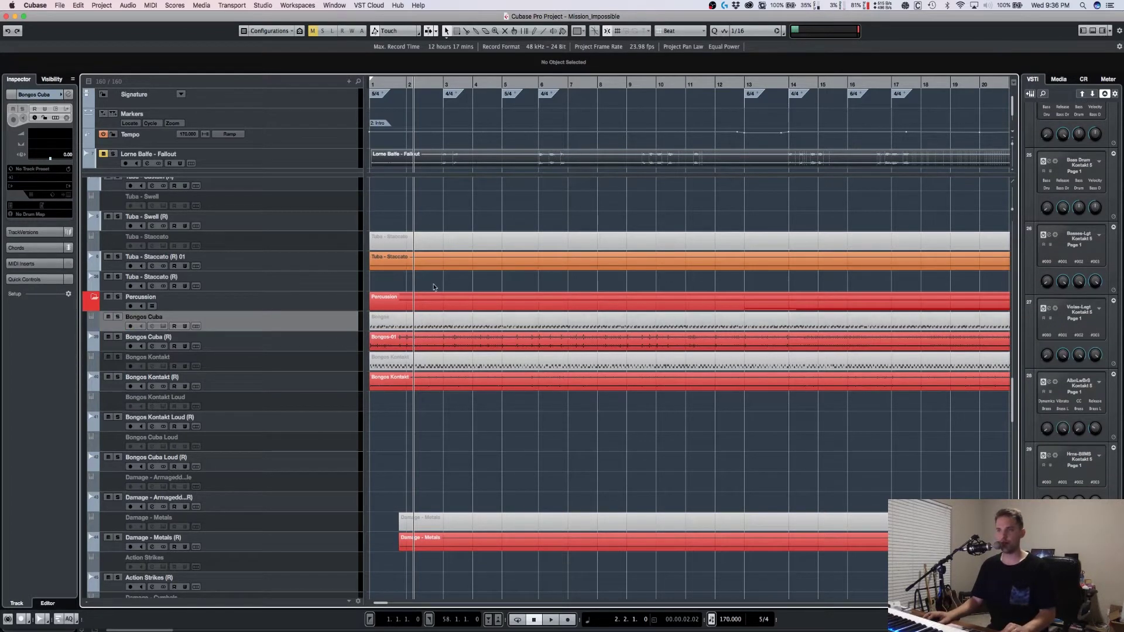
{"action": "left_click", "coordinate": [318, 363]}
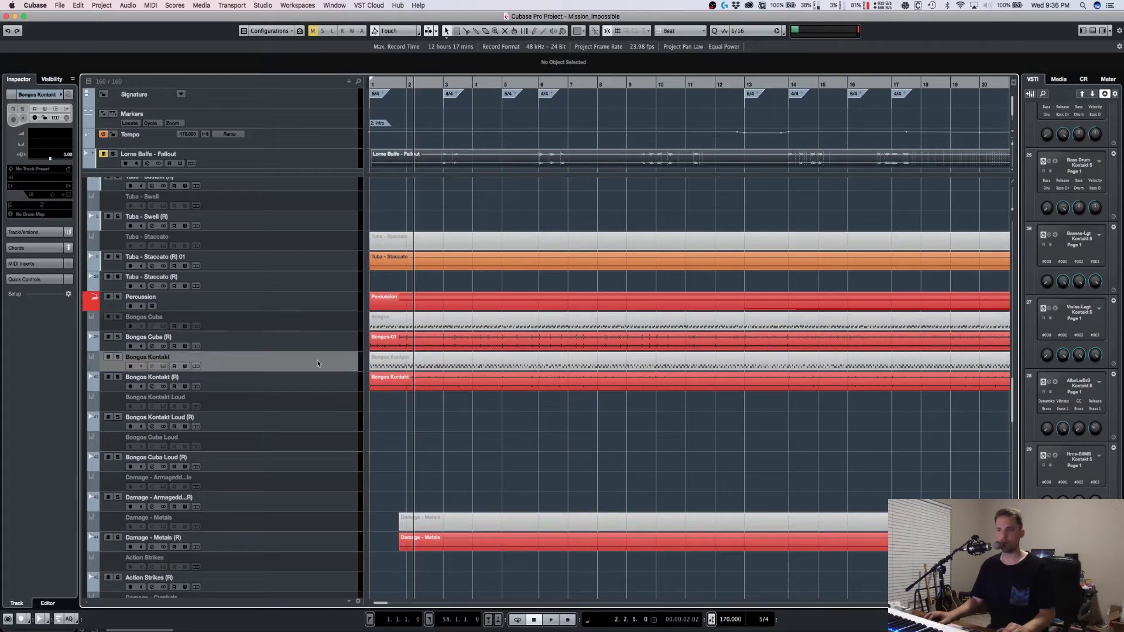
Step: Enable the Bongos Kontakt track and view the Bongos World Drums patch in its Kontakt instrument
{"action": "left_click", "coordinate": [270, 369]}
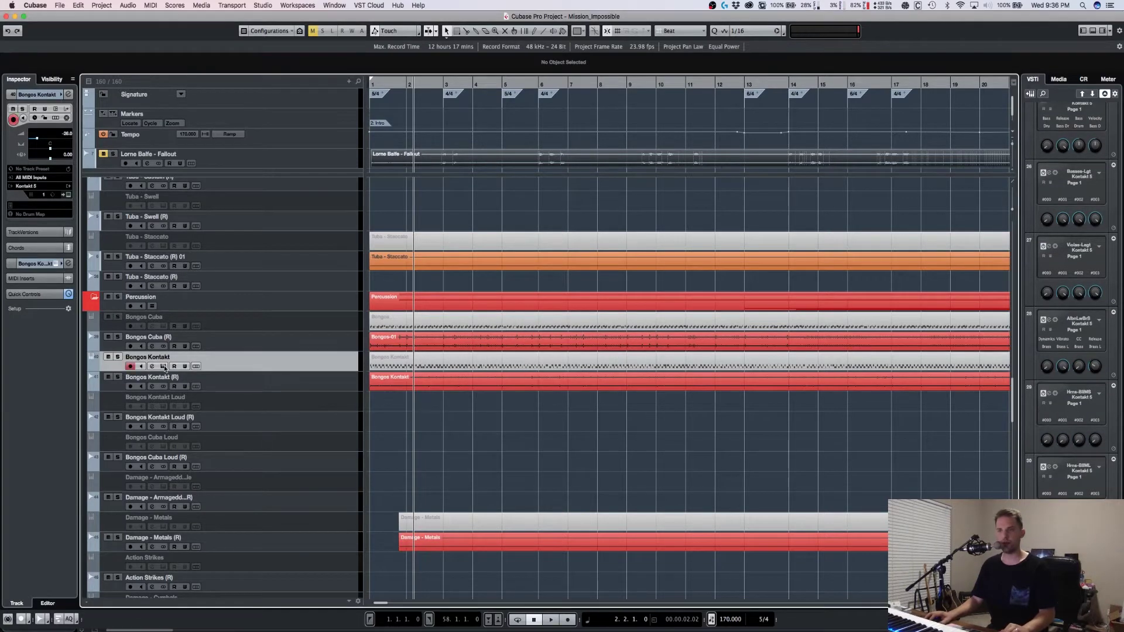
{"action": "left_click", "coordinate": [163, 366]}
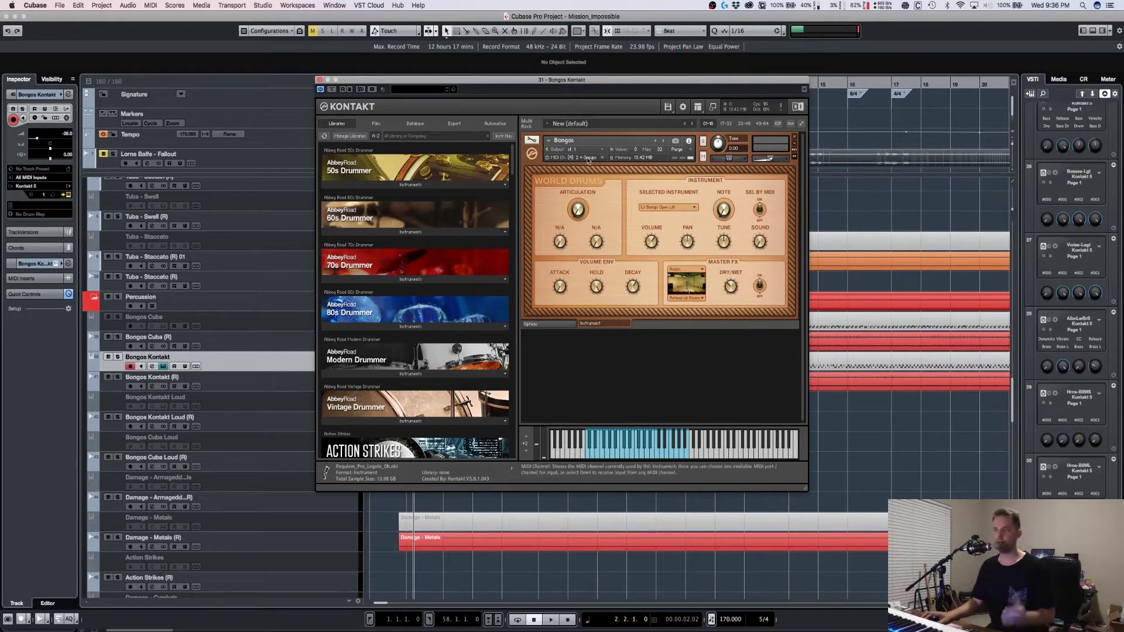
{"action": "left_click", "coordinate": [319, 81]}
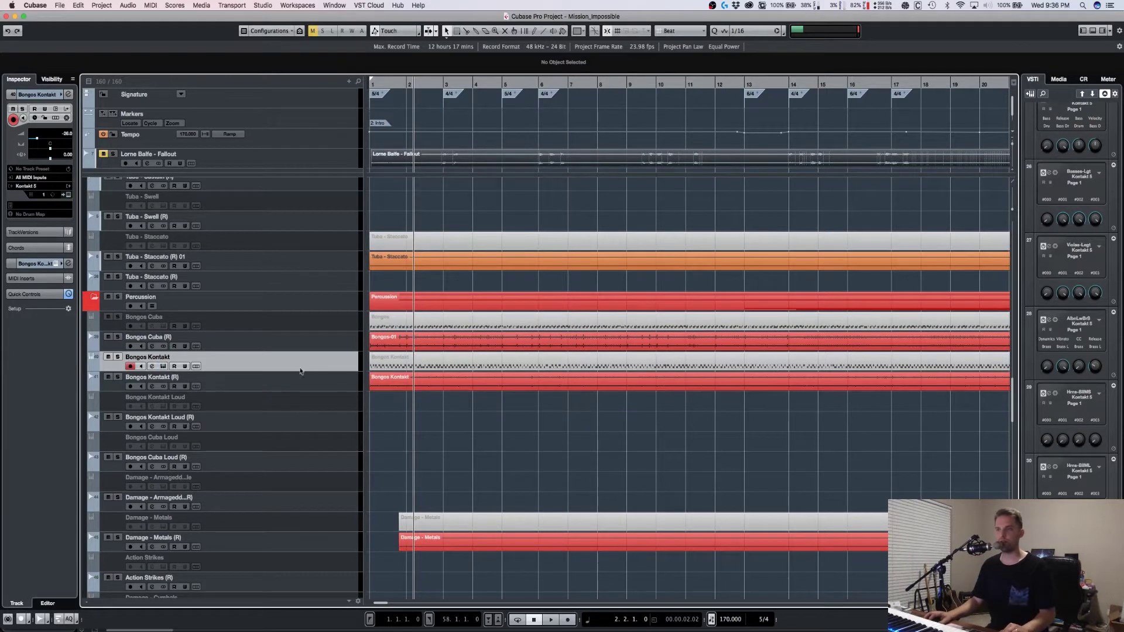
Step: Reopen the Bongos Kontakt track's instrument and show the top-level folders of the Kontakt Factory Library
{"action": "left_click", "coordinate": [162, 367]}
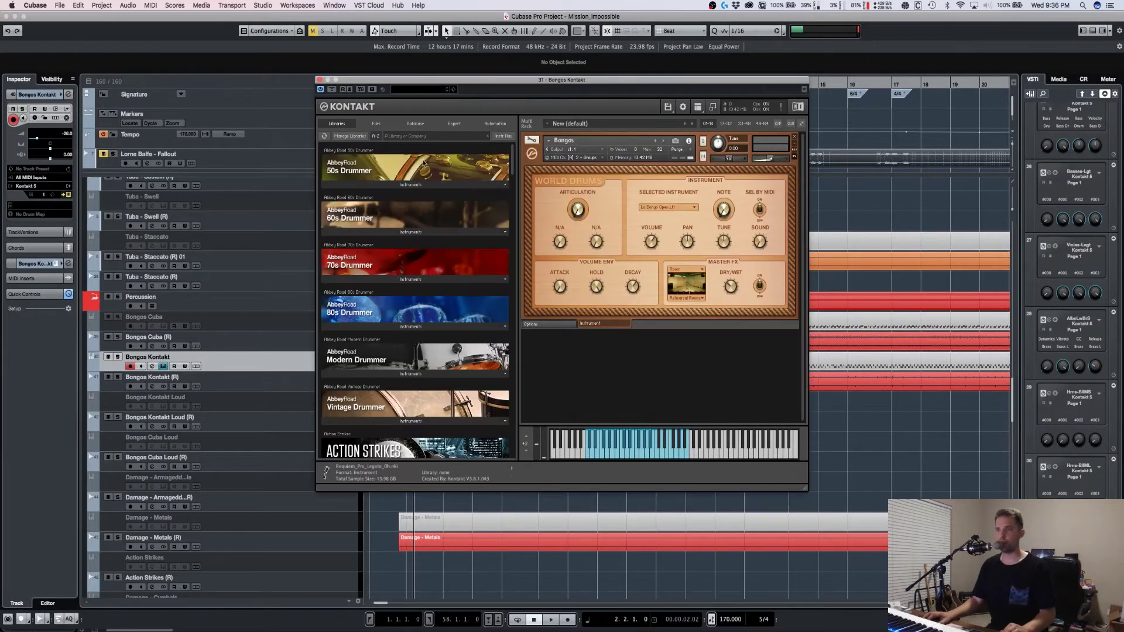
{"action": "left_click_drag", "start_coordinate": [512, 166], "coordinate": [509, 283]}
{"action": "scroll", "coordinate": [354, 331], "scroll_direction": "down", "scroll_amount": 3}
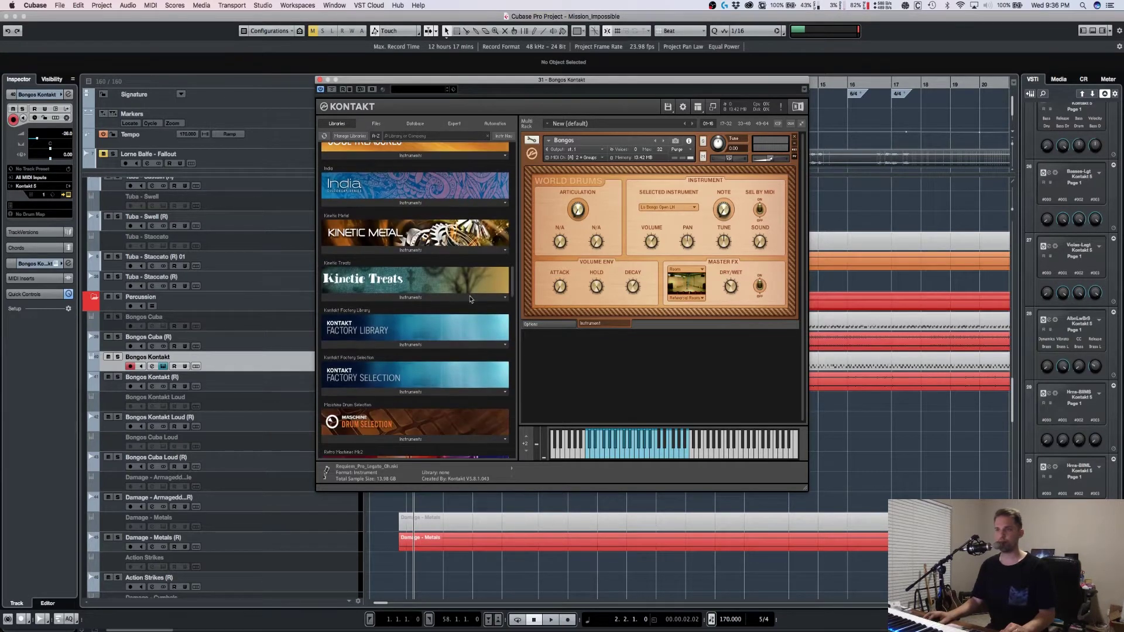
{"action": "left_click", "coordinate": [403, 345]}
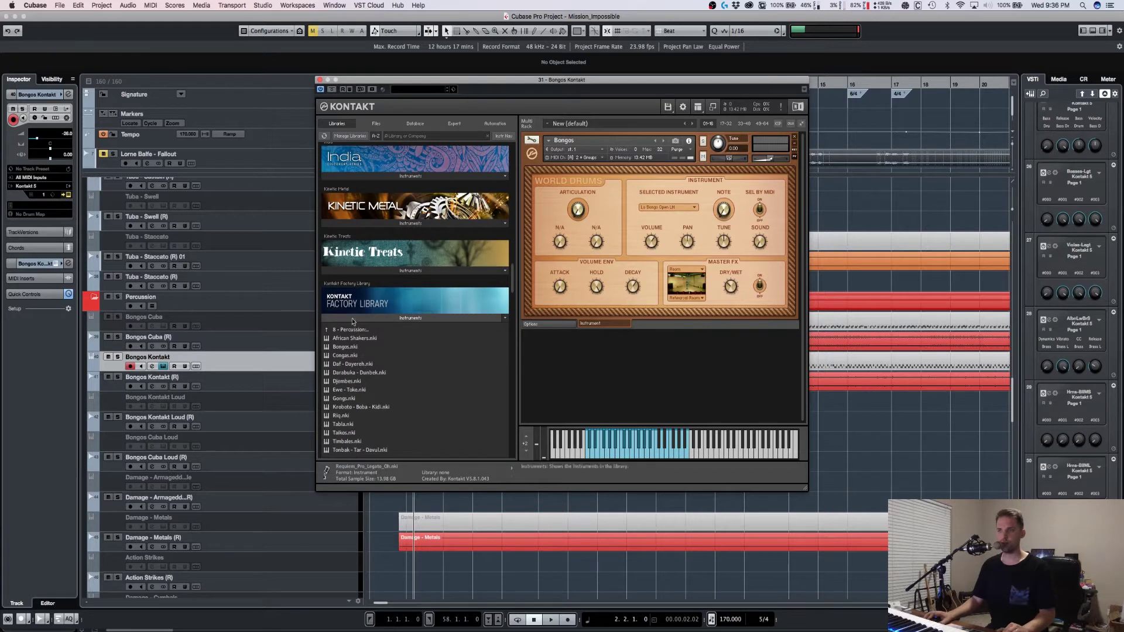
{"action": "left_click", "coordinate": [343, 331]}
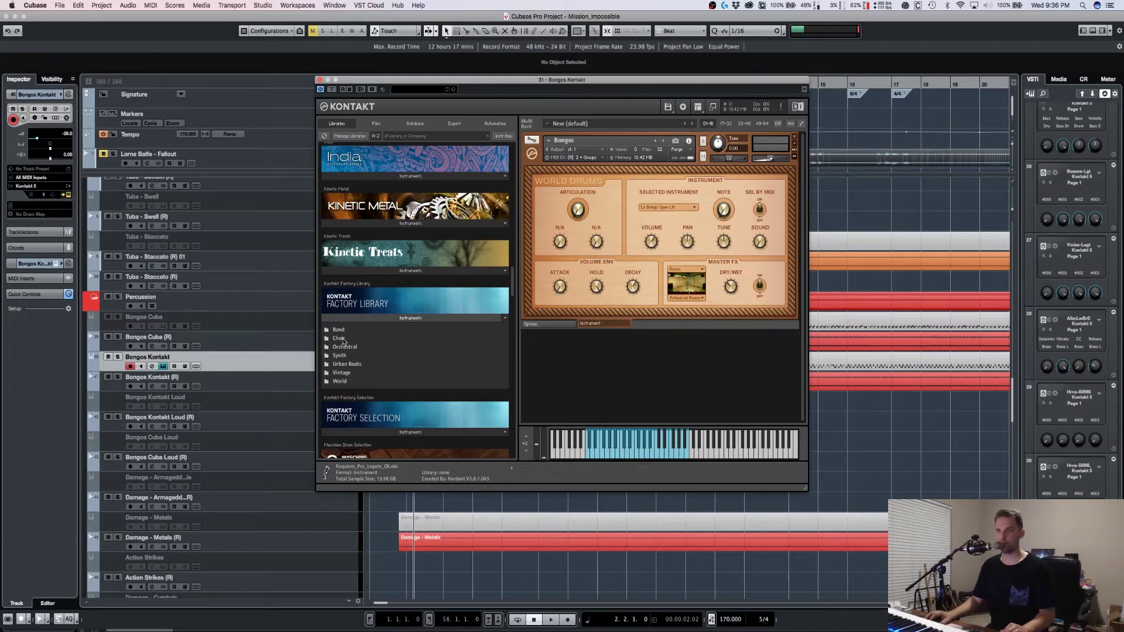
Step: Browse the factory library's World folder to the 8 - Percussion patches, close Kontakt and disable the Bongos Kontakt track
{"action": "double_click", "coordinate": [341, 382]}
{"action": "double_click", "coordinate": [343, 331]}
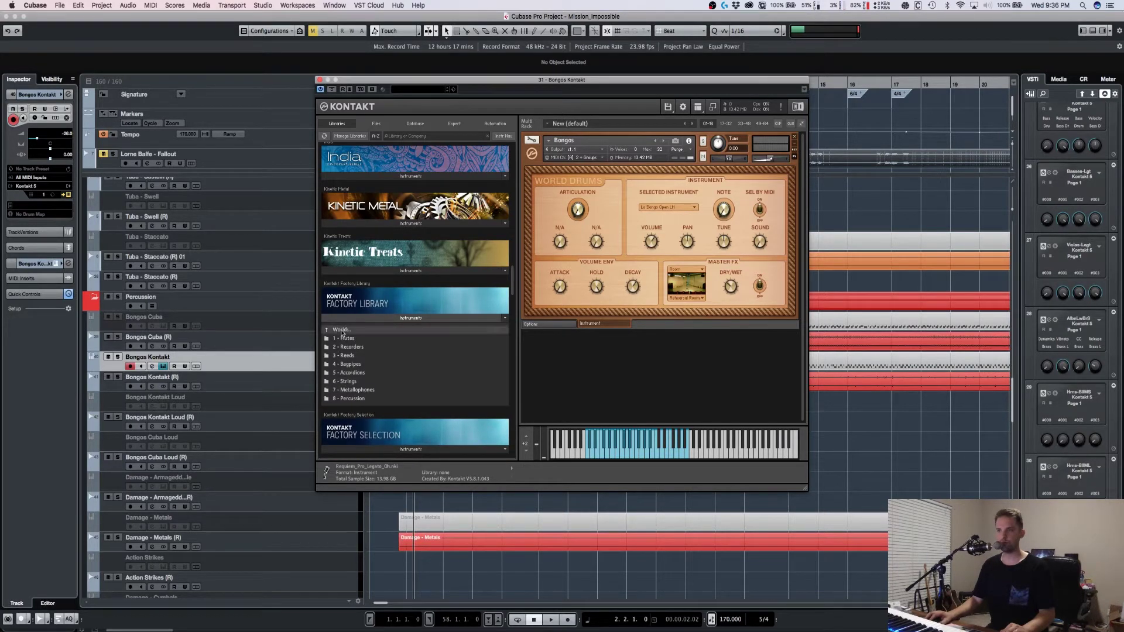
{"action": "double_click", "coordinate": [345, 374]}
{"action": "double_click", "coordinate": [340, 330]}
{"action": "double_click", "coordinate": [339, 384]}
{"action": "scroll", "coordinate": [359, 393], "scroll_direction": "down", "scroll_amount": 1}
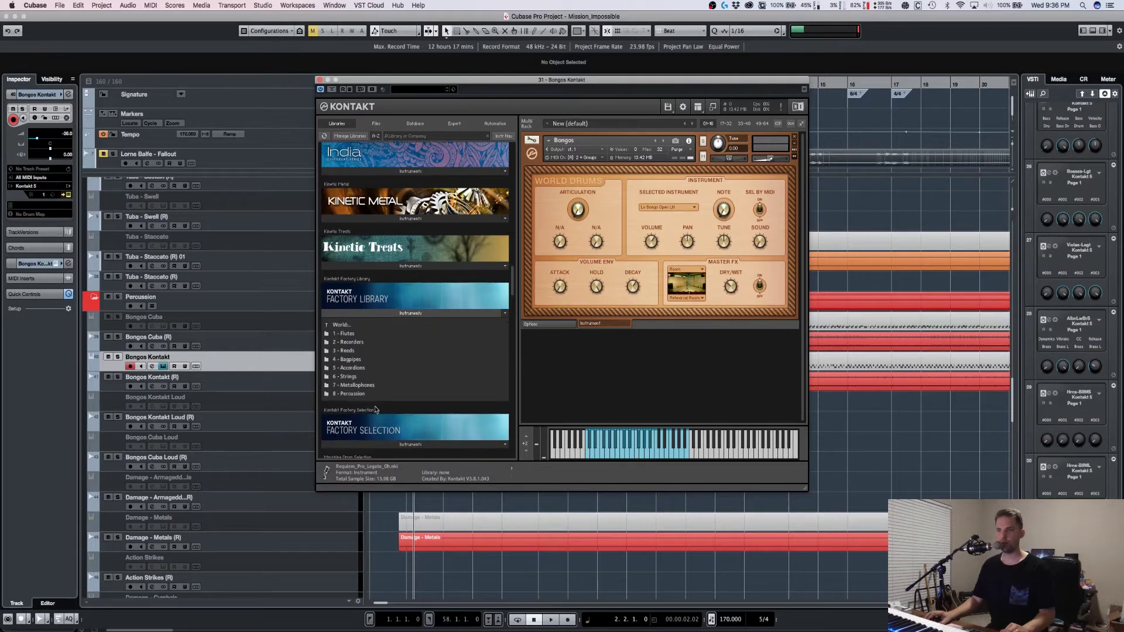
{"action": "double_click", "coordinate": [361, 396]}
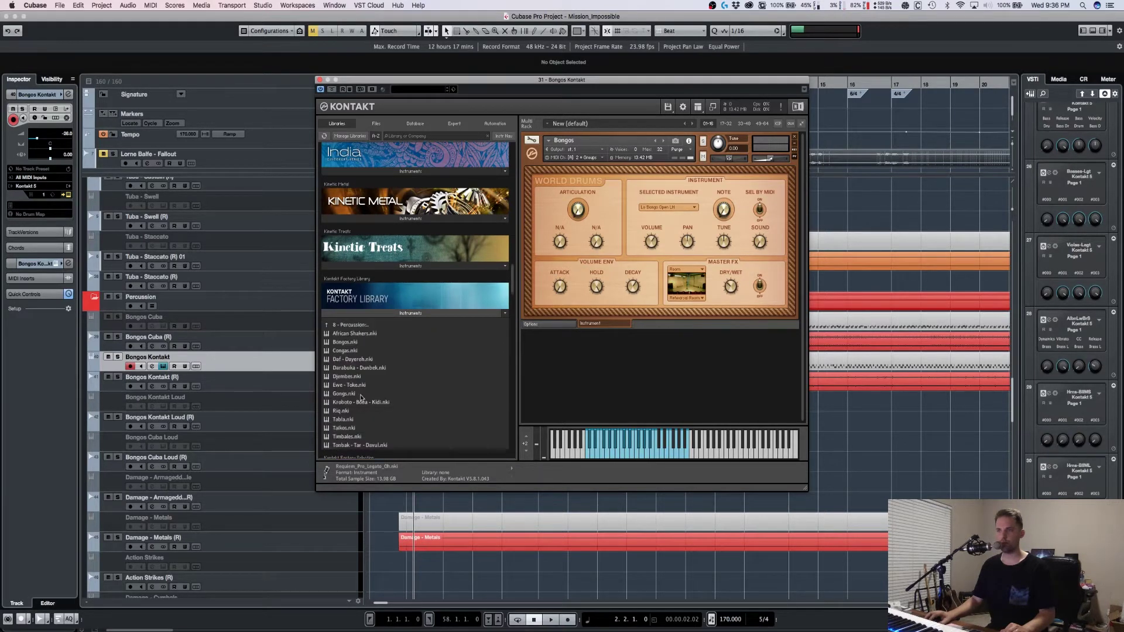
{"action": "left_click", "coordinate": [320, 79]}
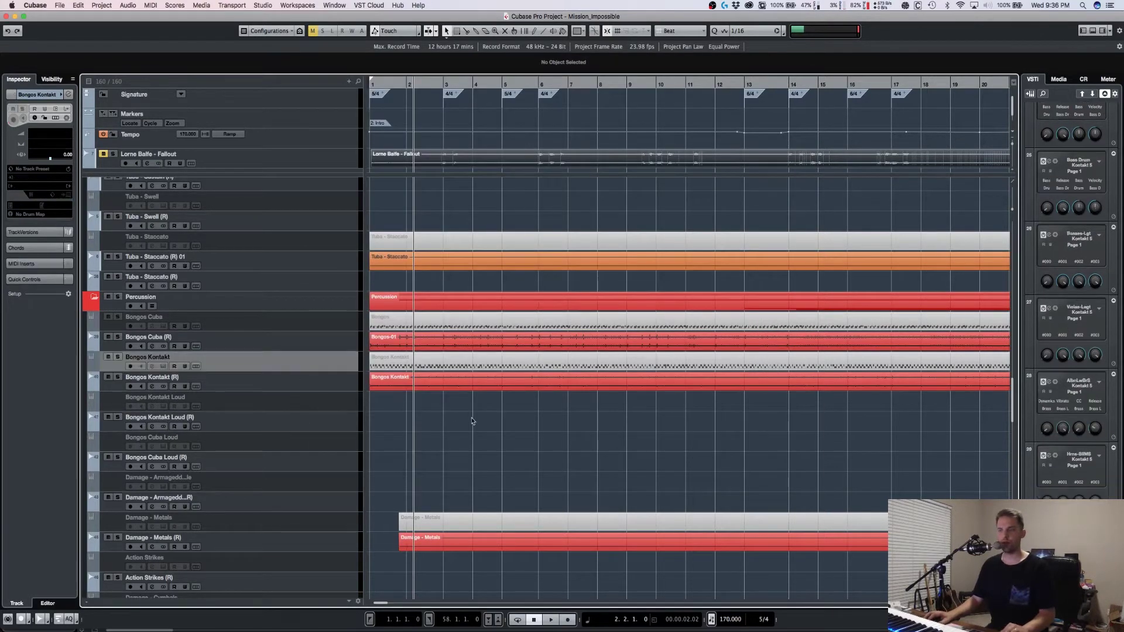
Step: Play the intro from bar 2 to audition the rendered bongo tracks, and stop playback around bar 5
{"action": "key", "text": "space"}
{"action": "key", "text": "h"}
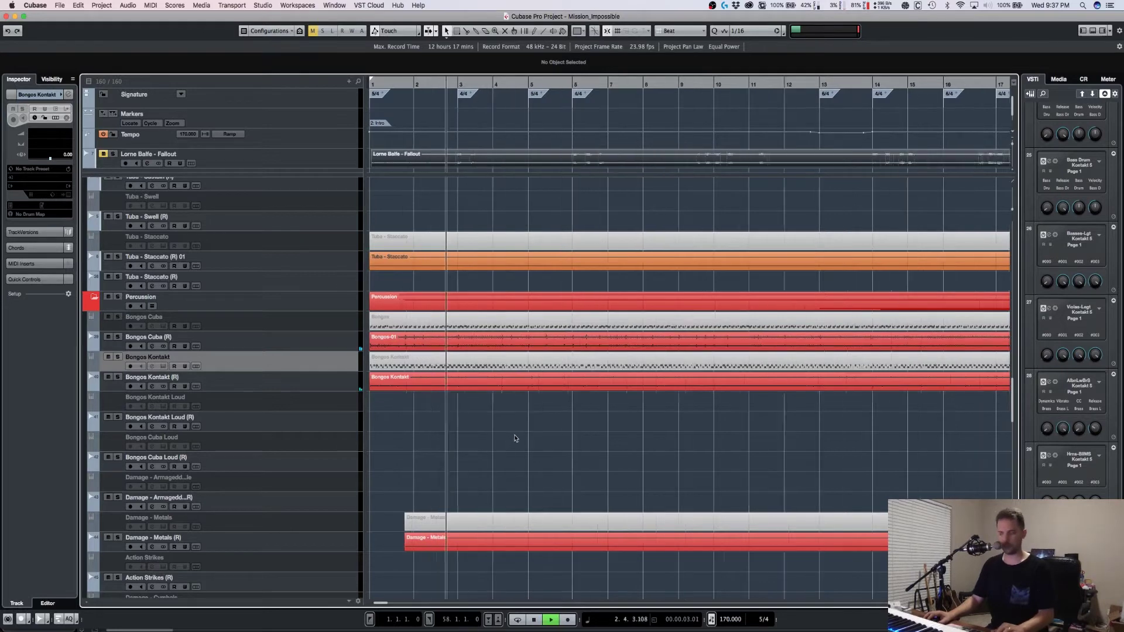
{"action": "key", "text": "g"}
{"action": "key", "text": "g"}
{"action": "key", "text": "g"}
{"action": "key", "text": "g"}
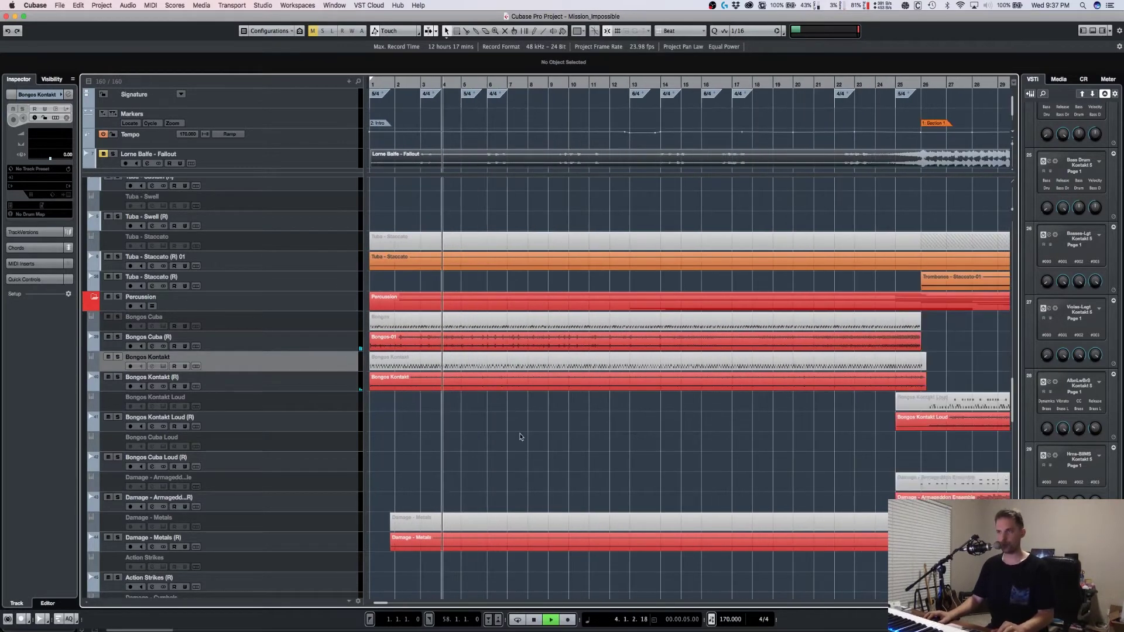
{"action": "key", "text": "space"}
Step: Examine the notes and velocities of the Bongos Kontakt MIDI part in the Key Editor, and return to the project with nothing selected
{"action": "double_click", "coordinate": [440, 363]}
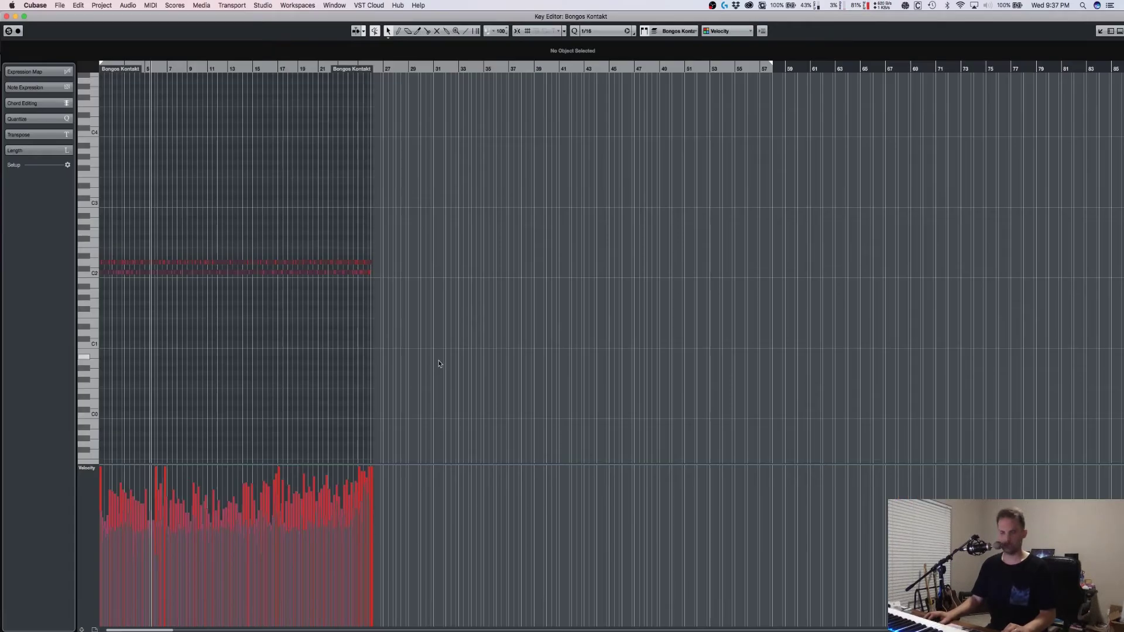
{"action": "key", "text": "h"}
{"action": "key", "text": "h"}
{"action": "key", "text": "h"}
{"action": "key", "text": "h"}
{"action": "key", "text": "h"}
{"action": "key", "text": "h"}
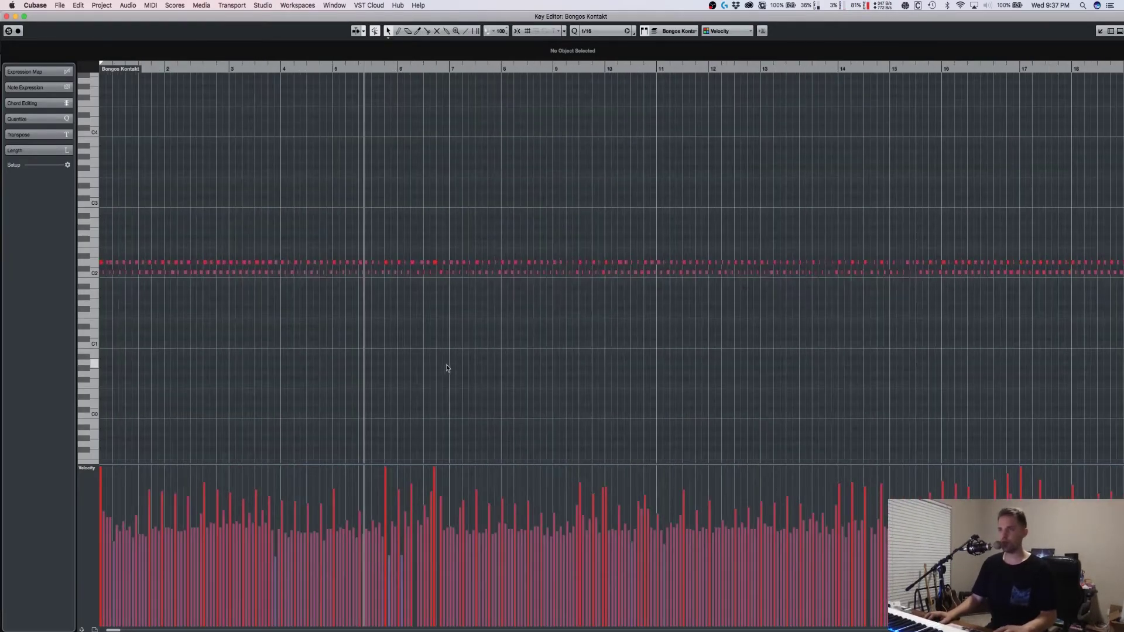
{"action": "key", "text": "h"}
{"action": "key", "text": "h"}
{"action": "key", "text": "h"}
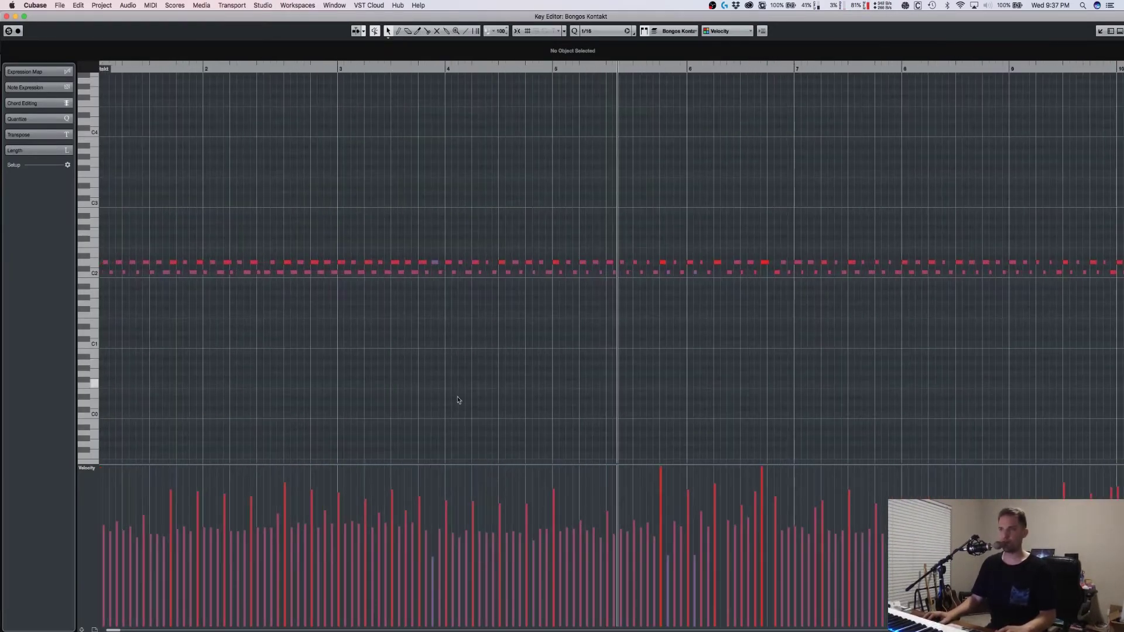
{"action": "key", "text": "g"}
{"action": "key", "text": "g"}
{"action": "key", "text": "g"}
{"action": "key", "text": "g"}
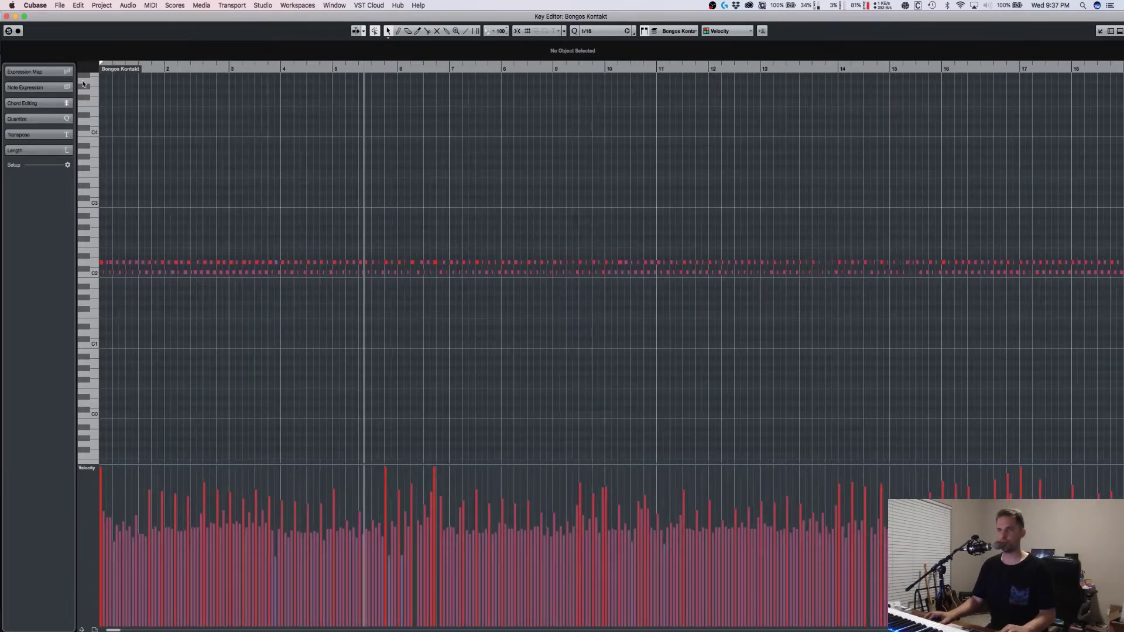
{"action": "key", "text": "g"}
{"action": "key", "text": "g"}
{"action": "key", "text": "g"}
{"action": "key", "text": "g"}
{"action": "left_click", "coordinate": [6, 15]}
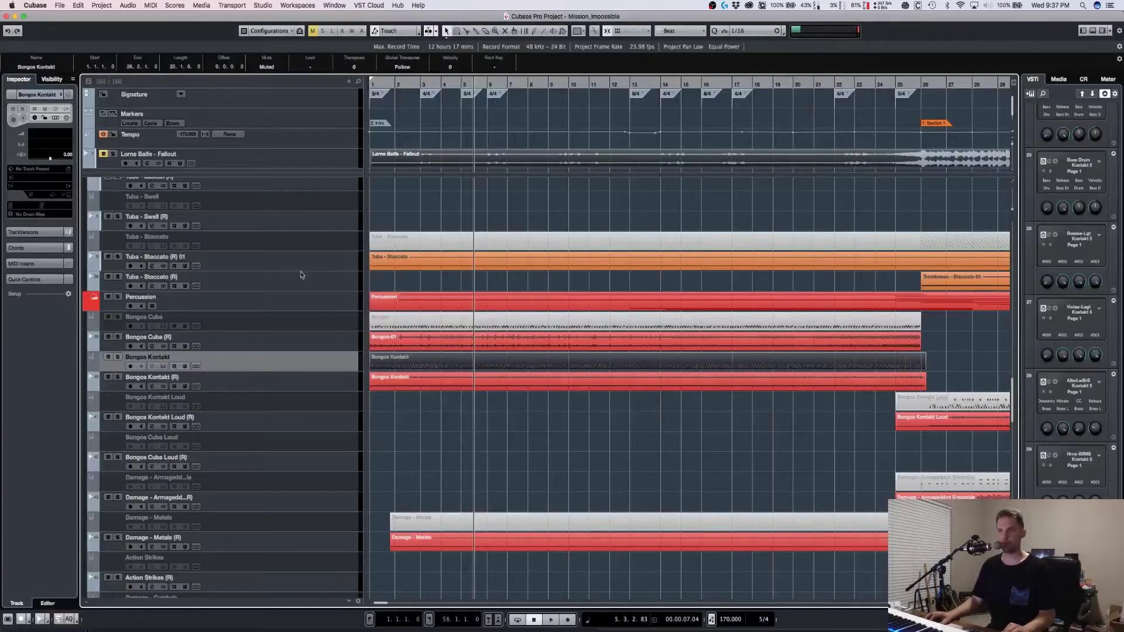
{"action": "left_click", "coordinate": [468, 435]}
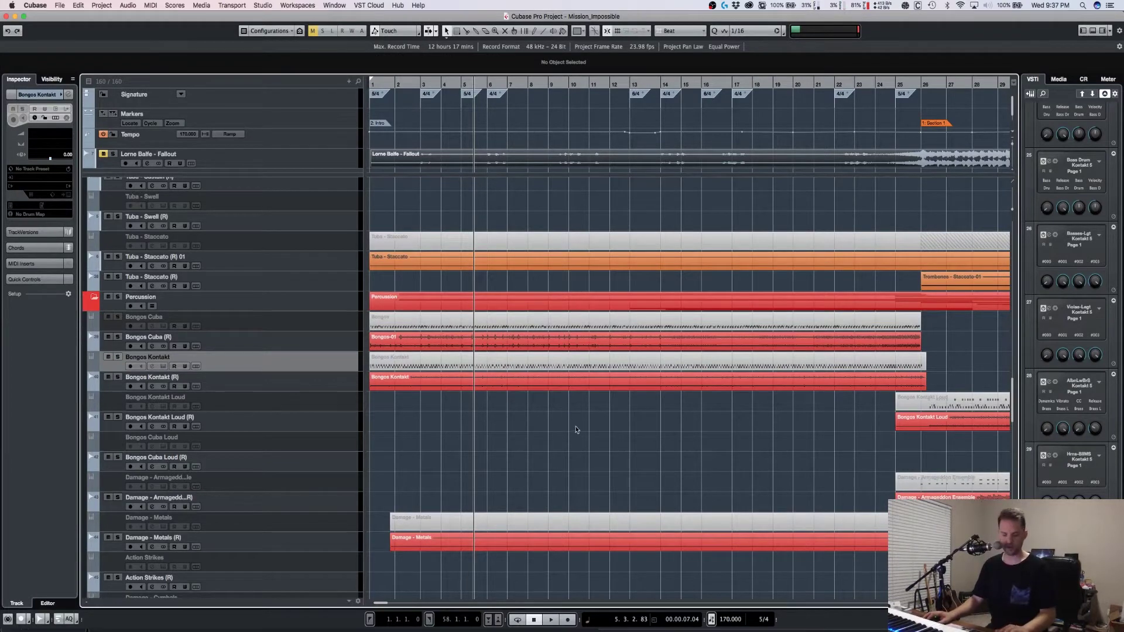
Step: Examine the brass, percussion and string tracks across the arrangement, ending at the low string staccato and legato parts in the intro
{"action": "key", "text": "g"}
{"action": "scroll", "coordinate": [580, 438], "scroll_direction": "up", "scroll_amount": 5}
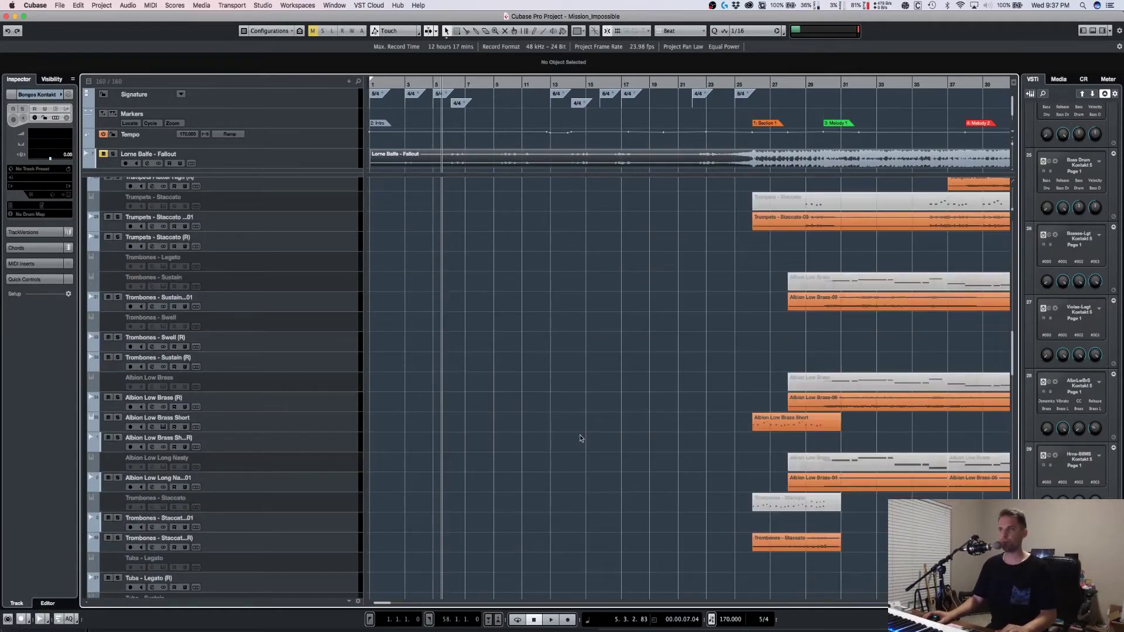
{"action": "scroll", "coordinate": [499, 561], "scroll_direction": "down", "scroll_amount": 10}
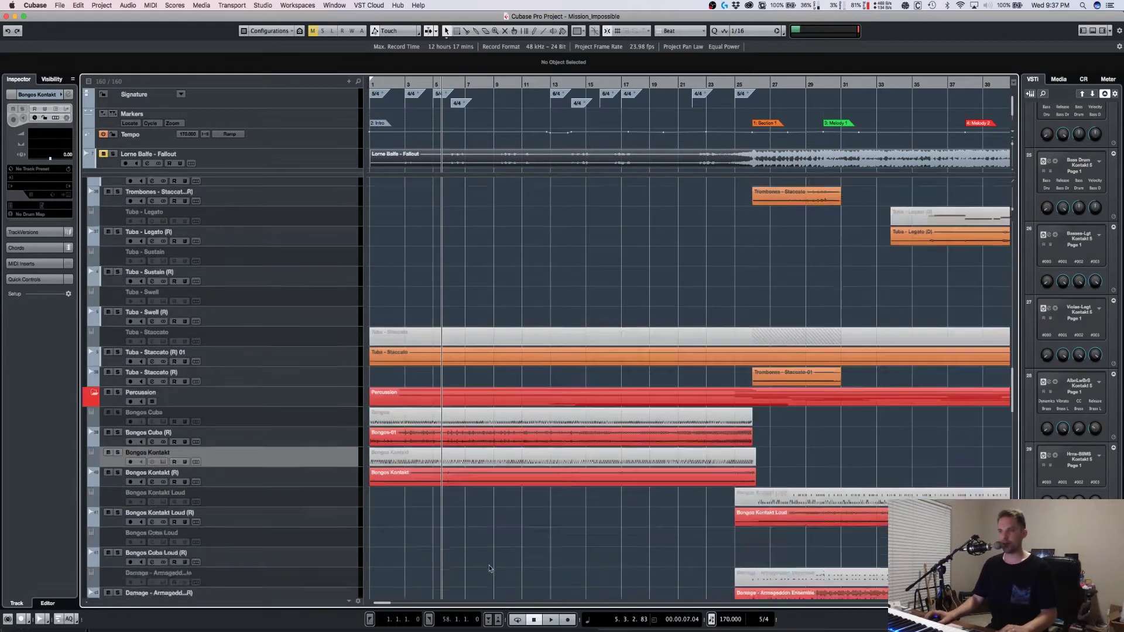
{"action": "scroll", "coordinate": [499, 561], "scroll_direction": "down", "scroll_amount": 8}
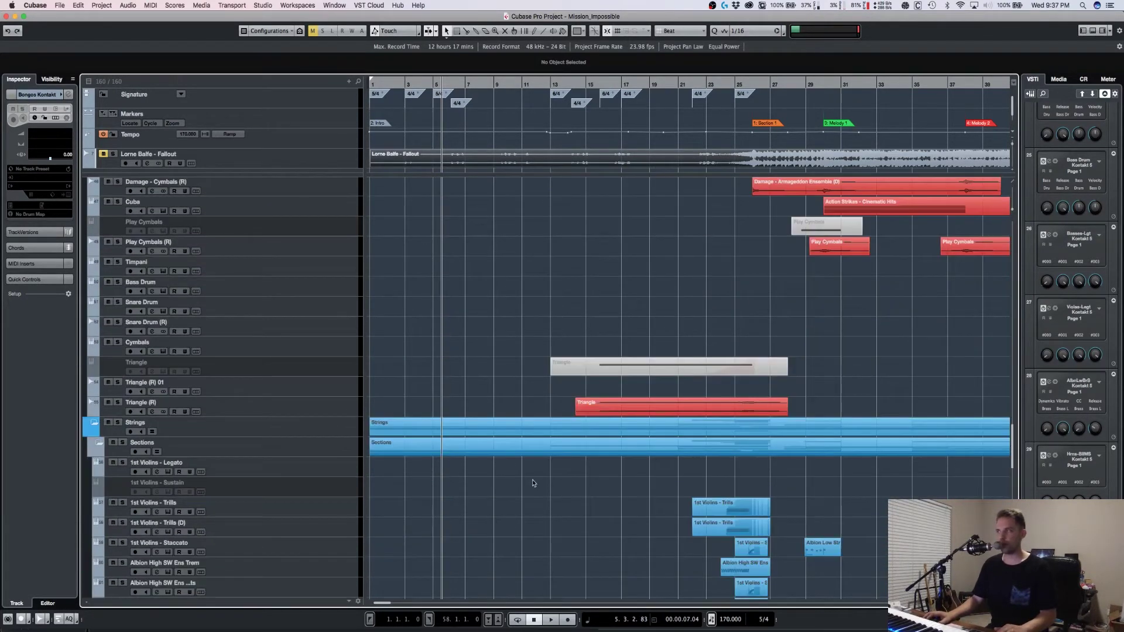
{"action": "scroll", "coordinate": [530, 503], "scroll_direction": "down", "scroll_amount": 6}
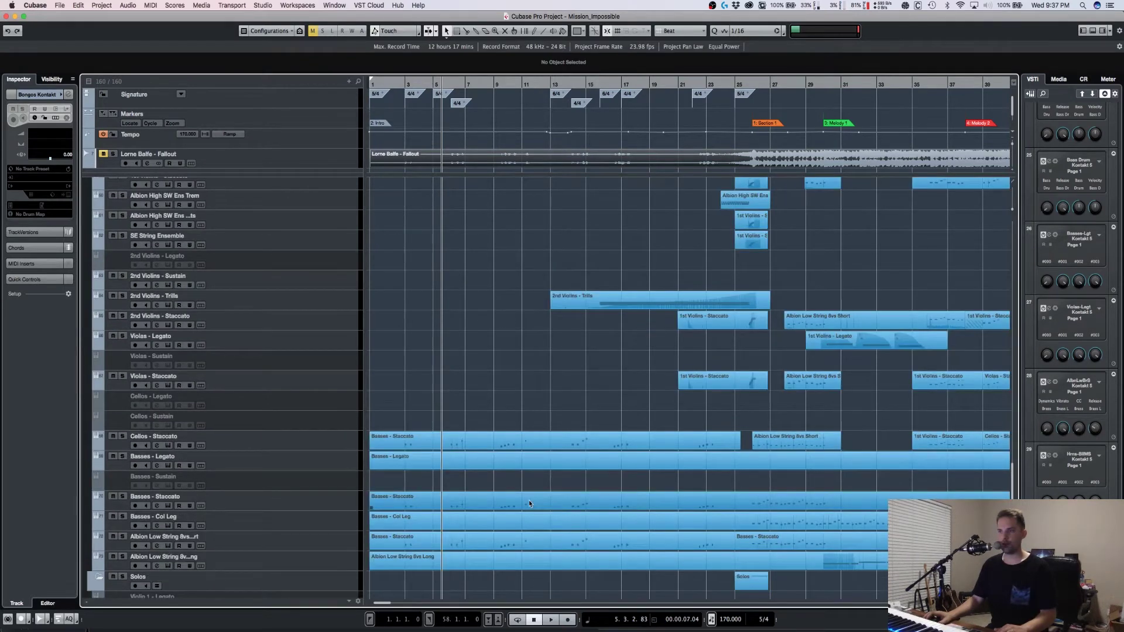
{"action": "scroll", "coordinate": [530, 504], "scroll_direction": "down", "scroll_amount": 3}
{"action": "key", "text": "h"}
{"action": "key", "text": "h"}
{"action": "key", "text": "h"}
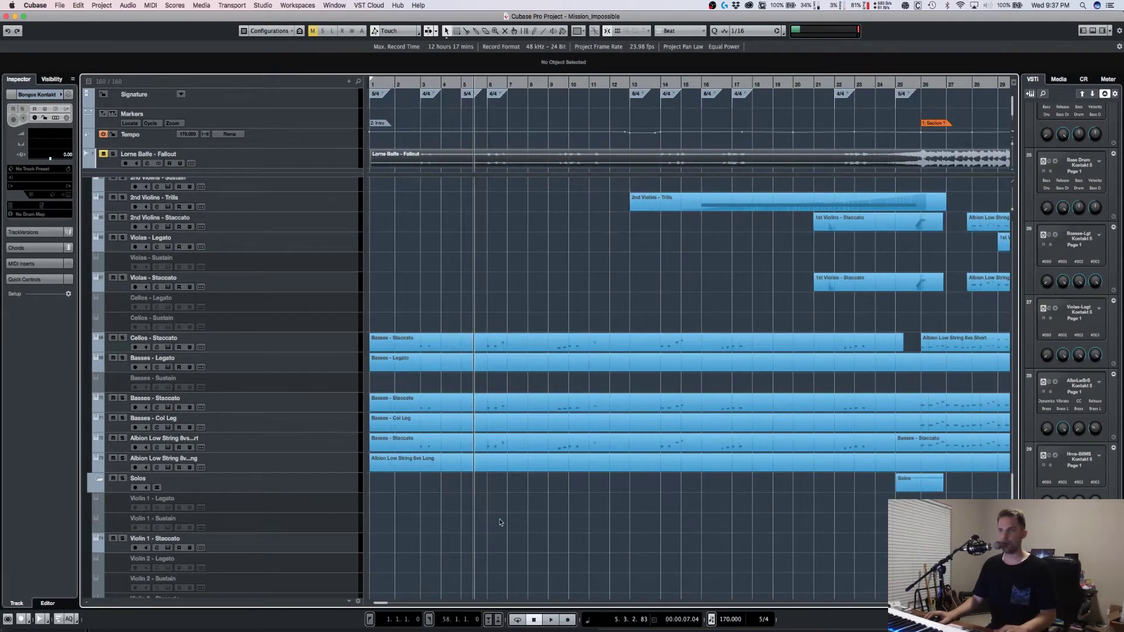
{"action": "key", "text": "h"}
{"action": "scroll", "coordinate": [438, 176], "scroll_direction": "up", "scroll_amount": 1}
{"action": "left_click_drag", "start_coordinate": [420, 86], "coordinate": [422, 144]}
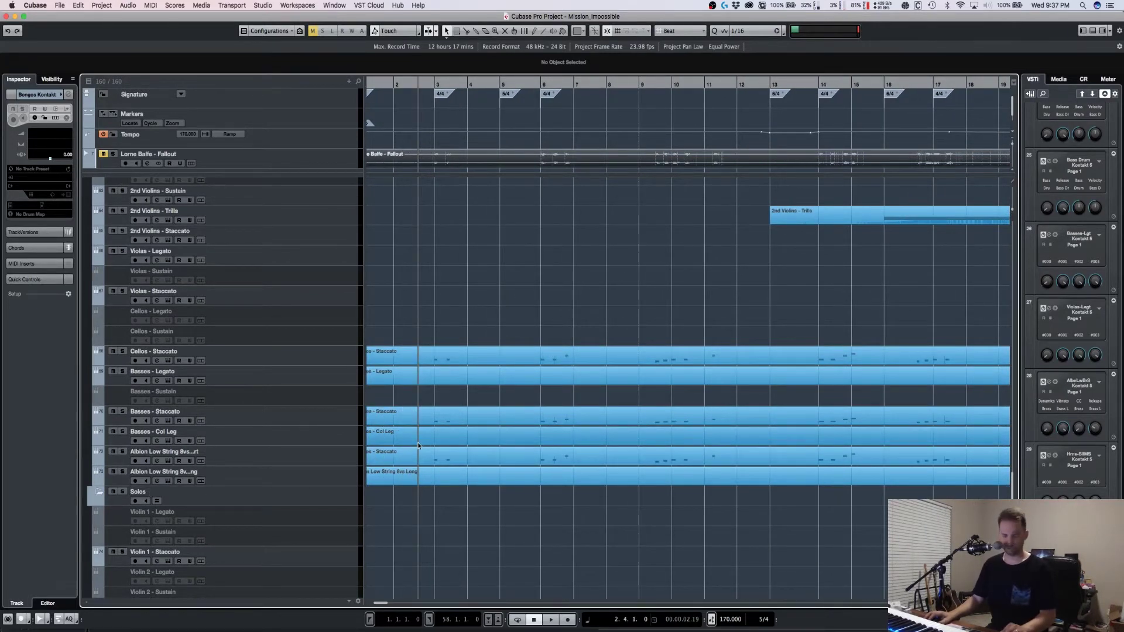
{"action": "key", "text": "g"}
{"action": "key", "text": "h"}
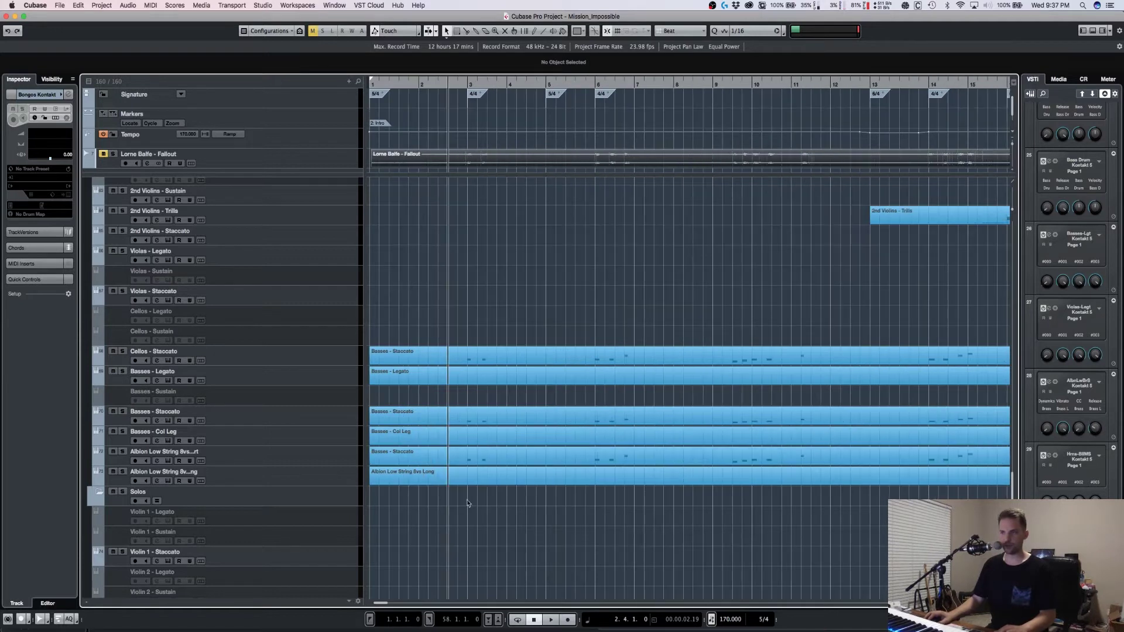
Step: Open the Albion Low String 8vs Short track's Kontakt instrument, browse Albion ONE to the individual orchestra patches, and close the instrument
{"action": "left_click", "coordinate": [264, 465]}
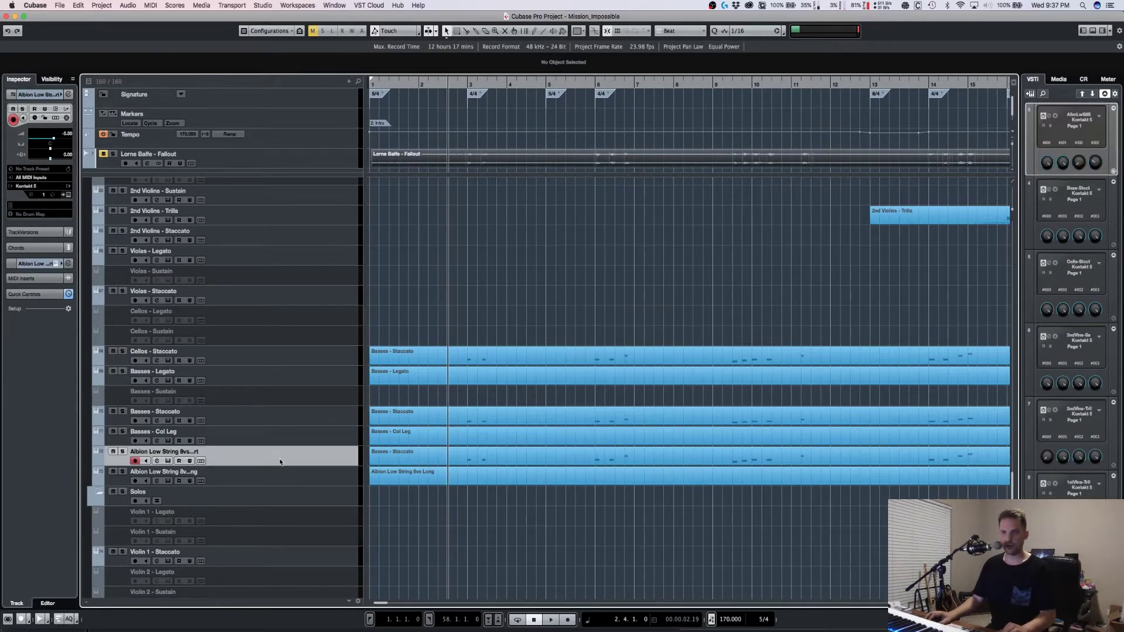
{"action": "left_click", "coordinate": [169, 461]}
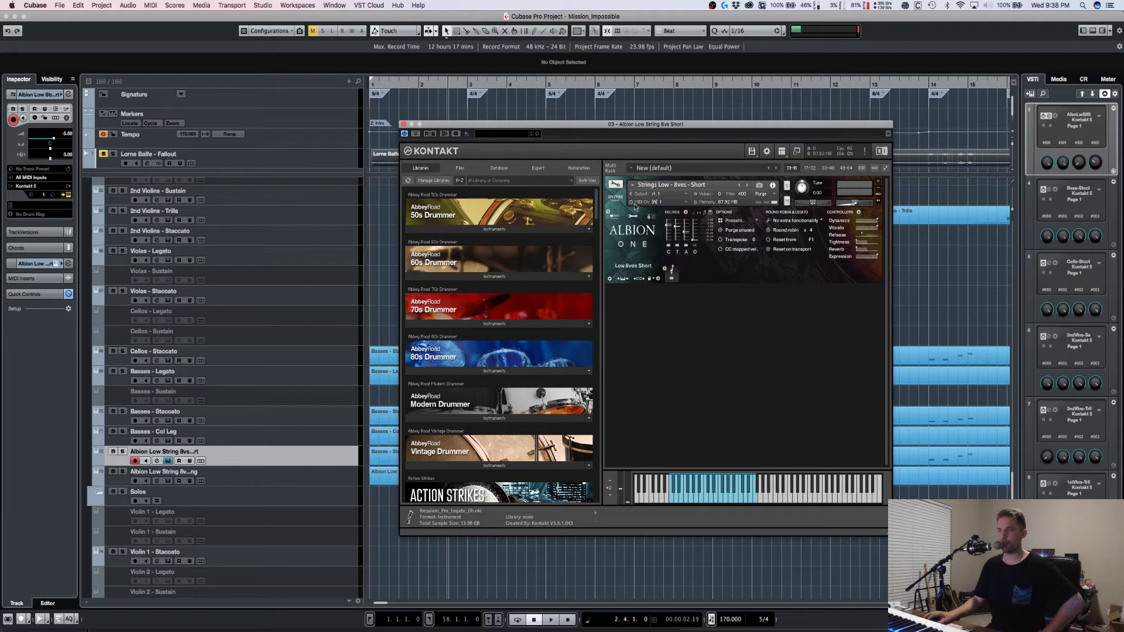
{"action": "left_click_drag", "start_coordinate": [593, 207], "coordinate": [603, 246]}
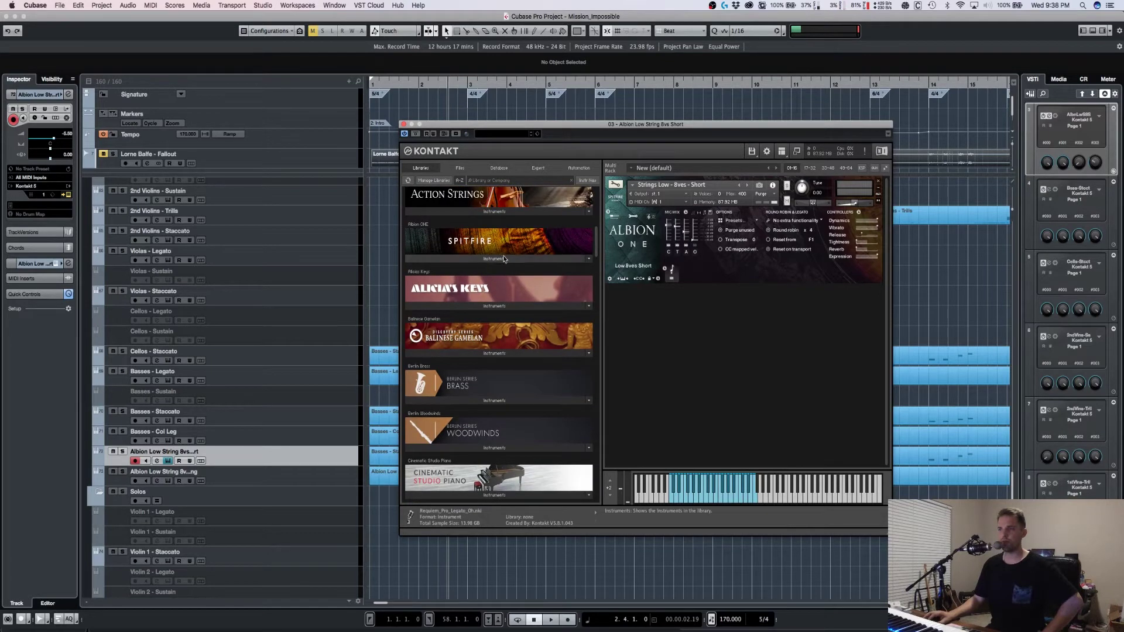
{"action": "left_click", "coordinate": [481, 259]}
{"action": "left_click", "coordinate": [442, 270]}
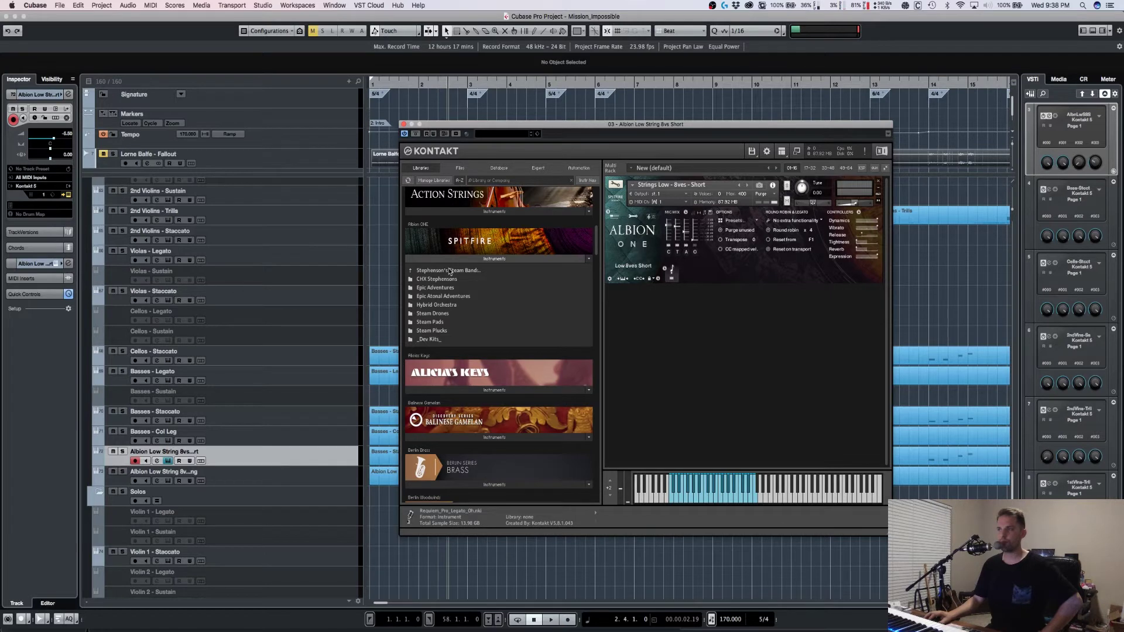
{"action": "left_click", "coordinate": [450, 270]}
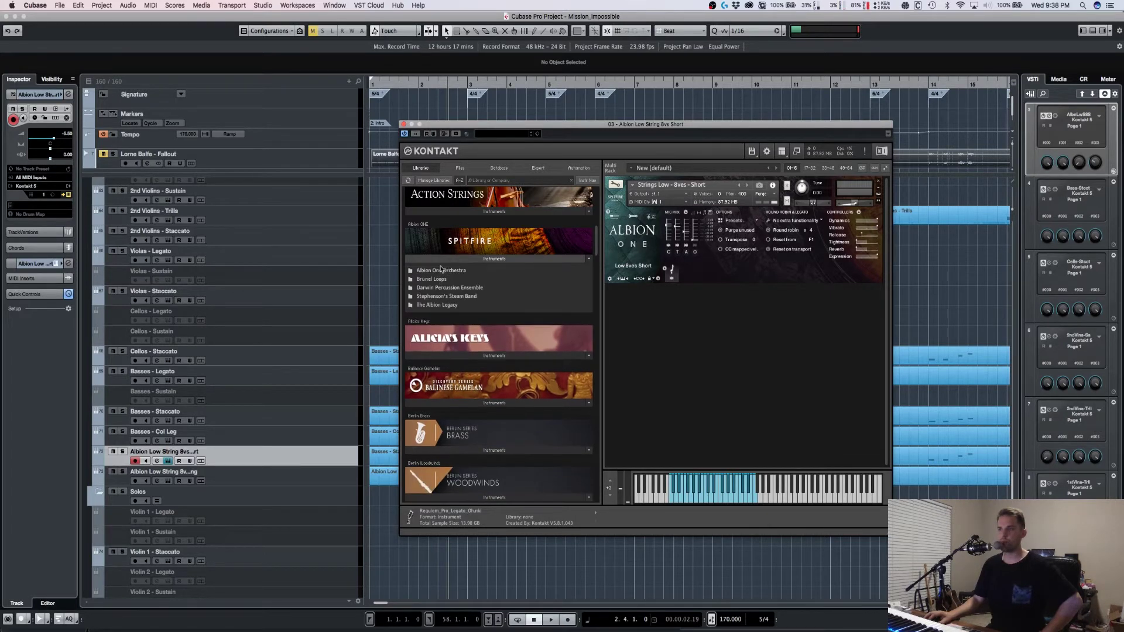
{"action": "left_click", "coordinate": [446, 270]}
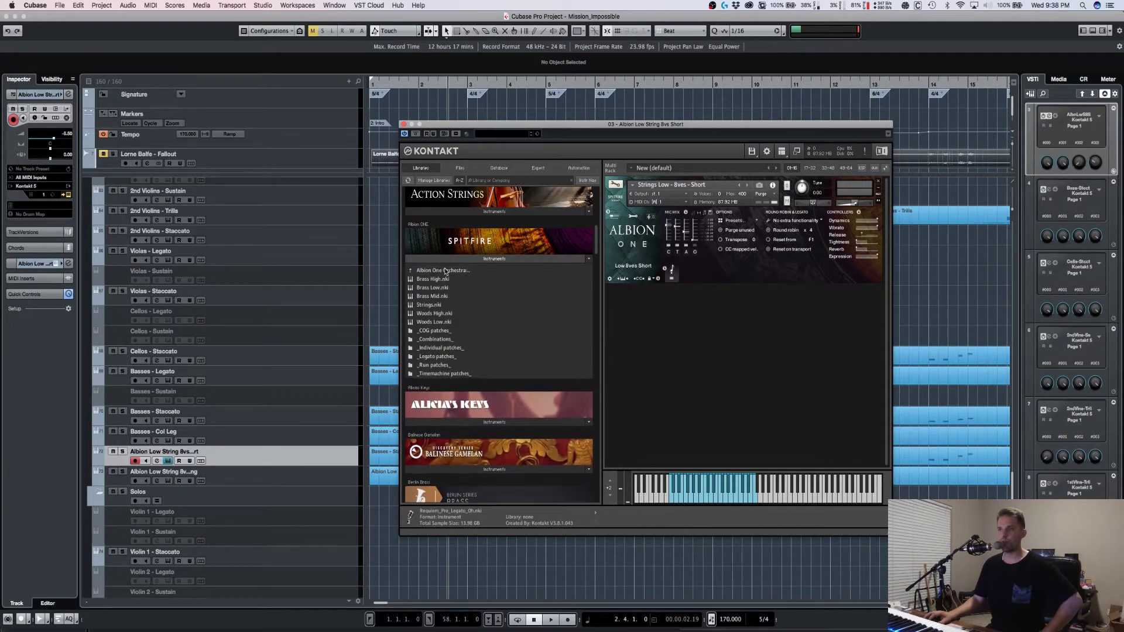
{"action": "left_click", "coordinate": [441, 349]}
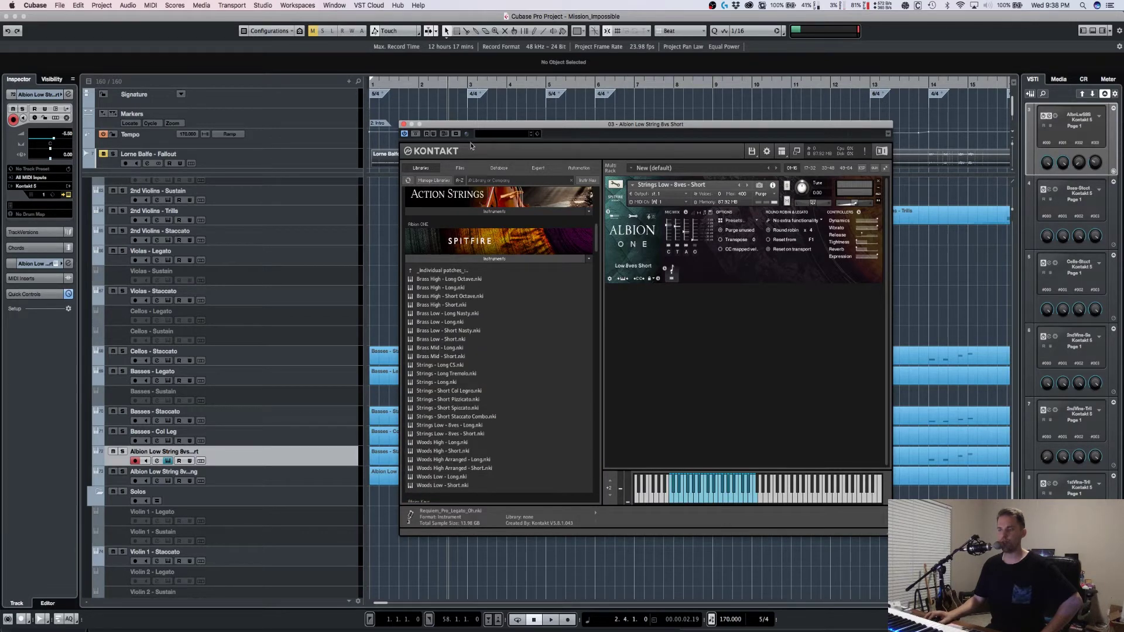
{"action": "left_click", "coordinate": [403, 125]}
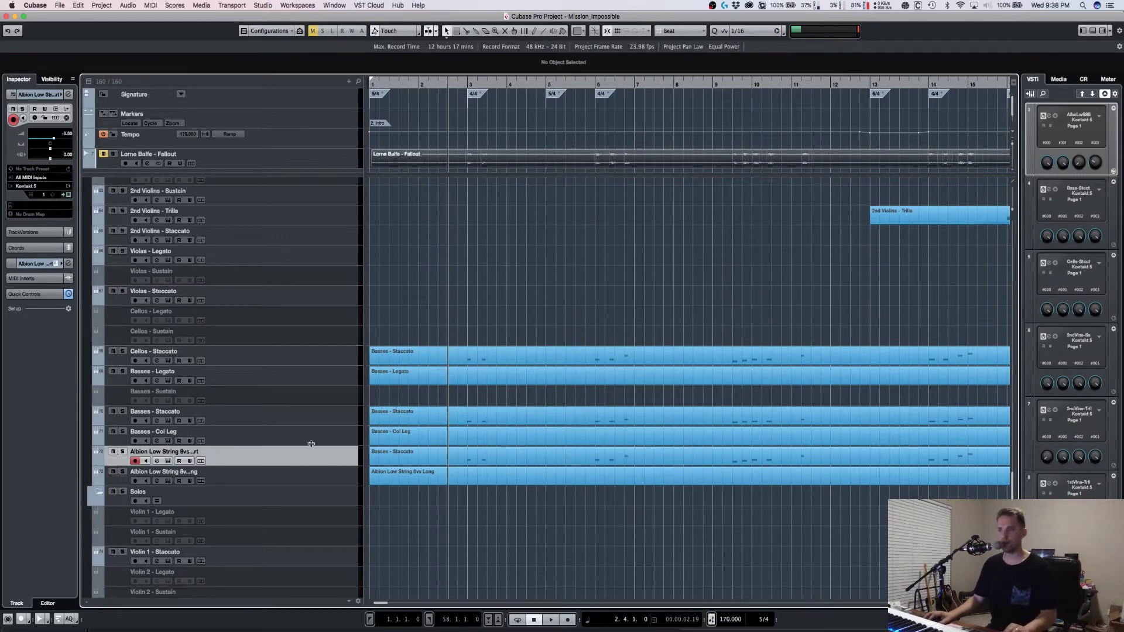
Step: Open the Basses - Staccato track's Kontakt instrument to examine its Cinematic Studio Strings patch, and close it
{"action": "left_click", "coordinate": [316, 424]}
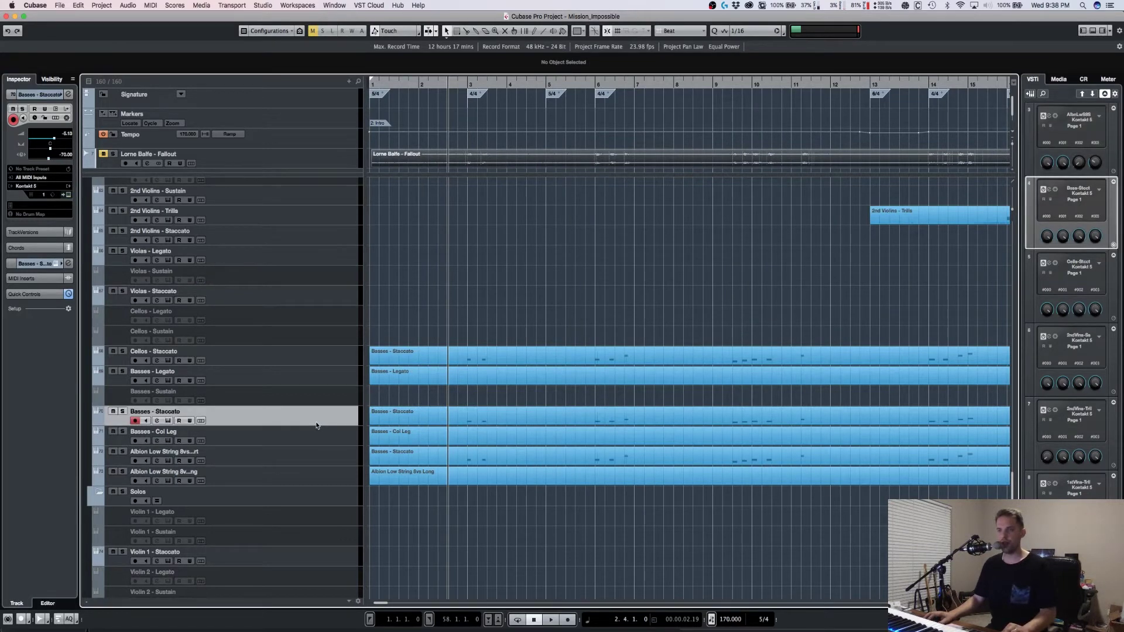
{"action": "left_click", "coordinate": [169, 421]}
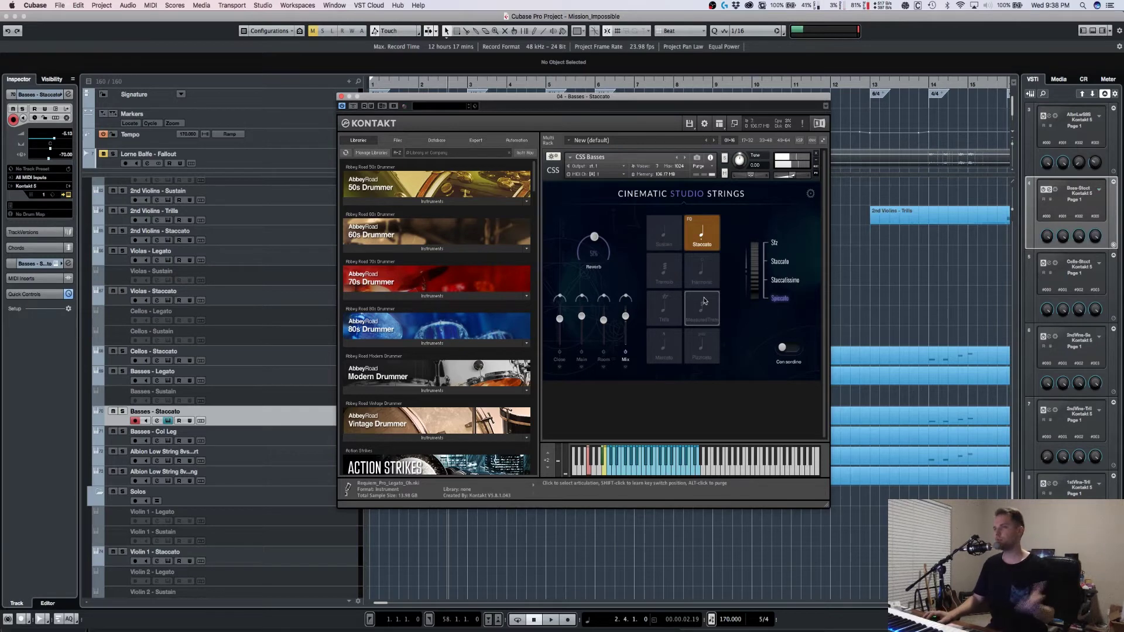
{"action": "left_click", "coordinate": [341, 97]}
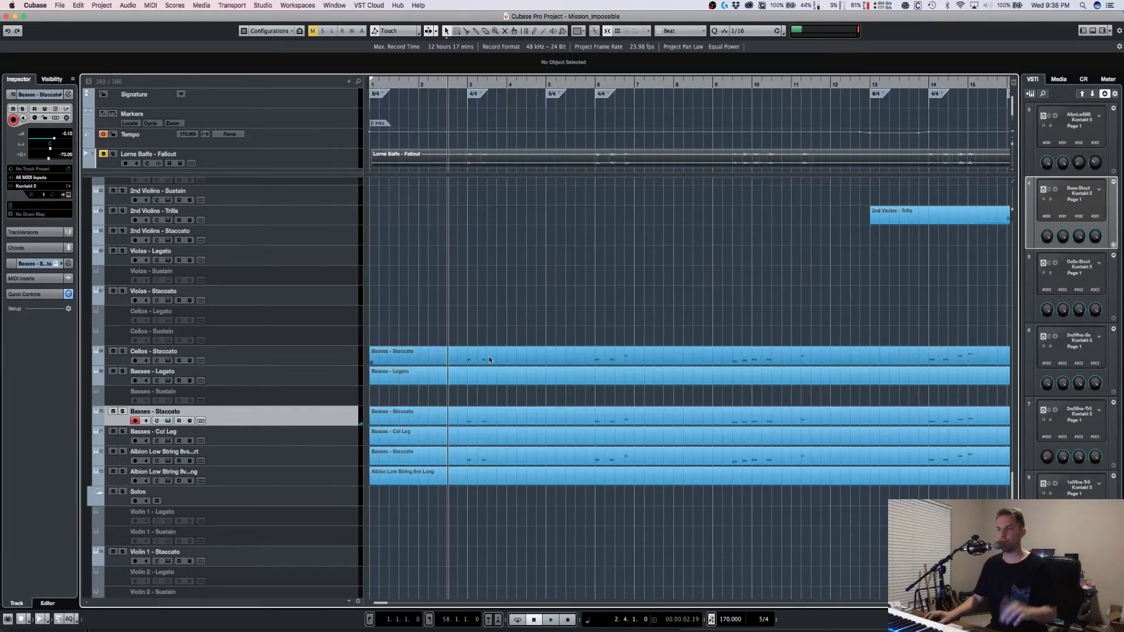
Step: Solo the Albion Low String short and Basses - Staccato tracks together, audition them, and remove the solo
{"action": "left_click", "coordinate": [272, 458]}
{"action": "left_click", "coordinate": [266, 415], "text": "super"}
{"action": "key", "text": "s"}
{"action": "key", "text": "space"}
{"action": "key", "text": "s"}
{"action": "key", "text": "space"}
Step: Play the soloed Cellos - Staccato track from just before bar 3, and remove the solo
{"action": "left_click", "coordinate": [288, 356]}
{"action": "left_click", "coordinate": [460, 83]}
{"action": "key", "text": "s"}
{"action": "key", "text": "space"}
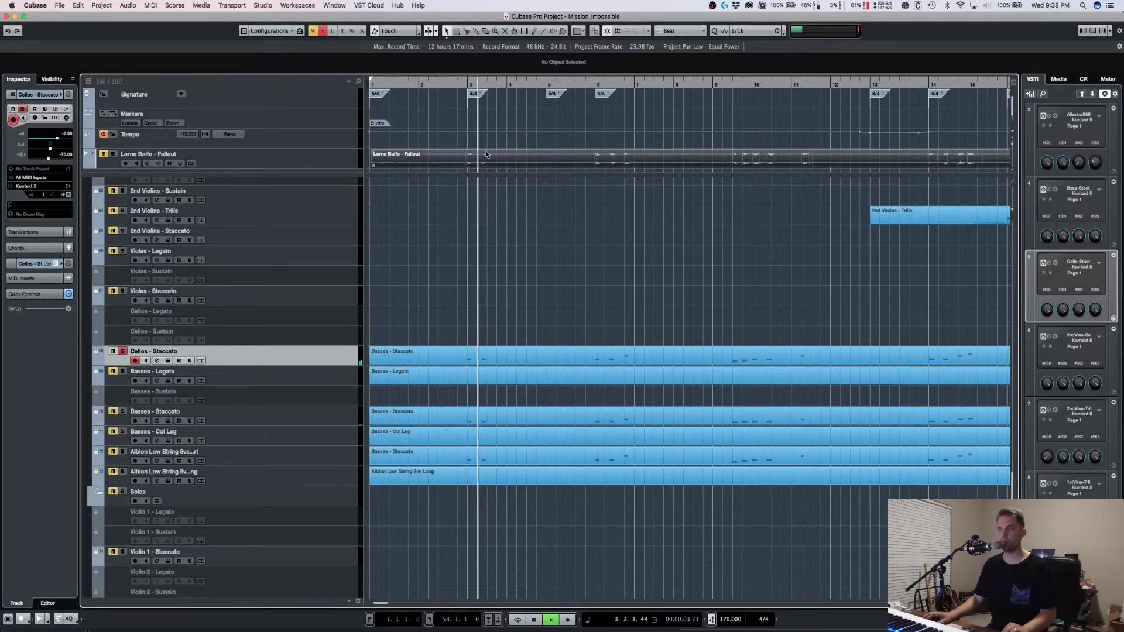
{"action": "key", "text": "s"}
Step: Place the playhead in bar 12, just before the 2nd Violins - Trills part, and save the project
{"action": "key", "text": "g"}
{"action": "key", "text": "g"}
{"action": "key", "text": "g"}
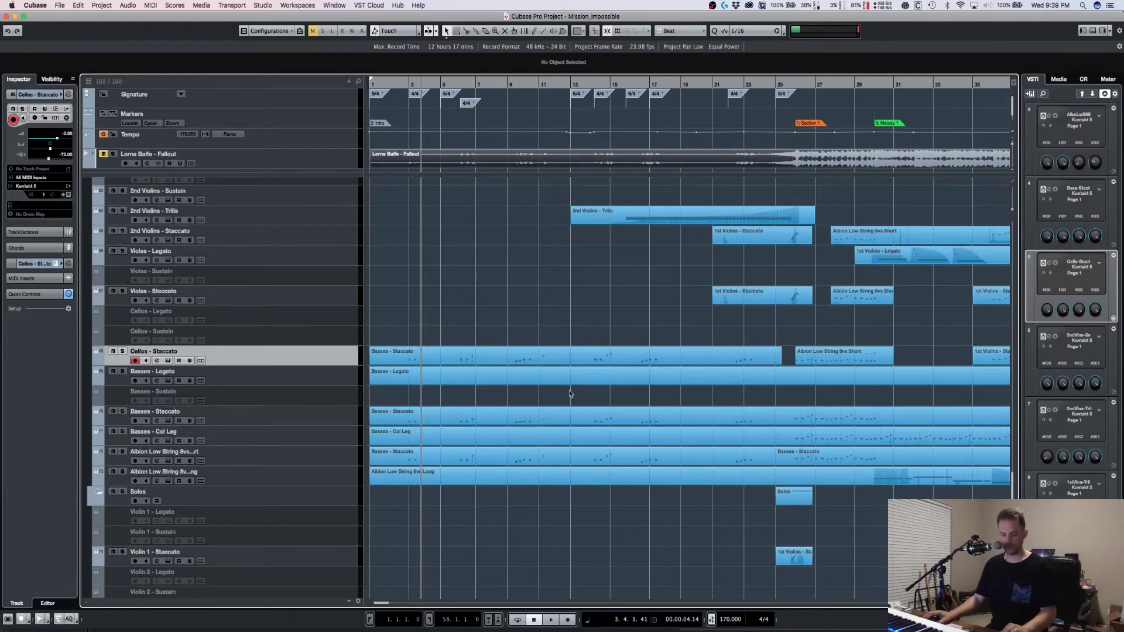
{"action": "scroll", "coordinate": [569, 384], "scroll_direction": "up", "scroll_amount": 10}
{"action": "scroll", "coordinate": [570, 384], "scroll_direction": "down", "scroll_amount": 10}
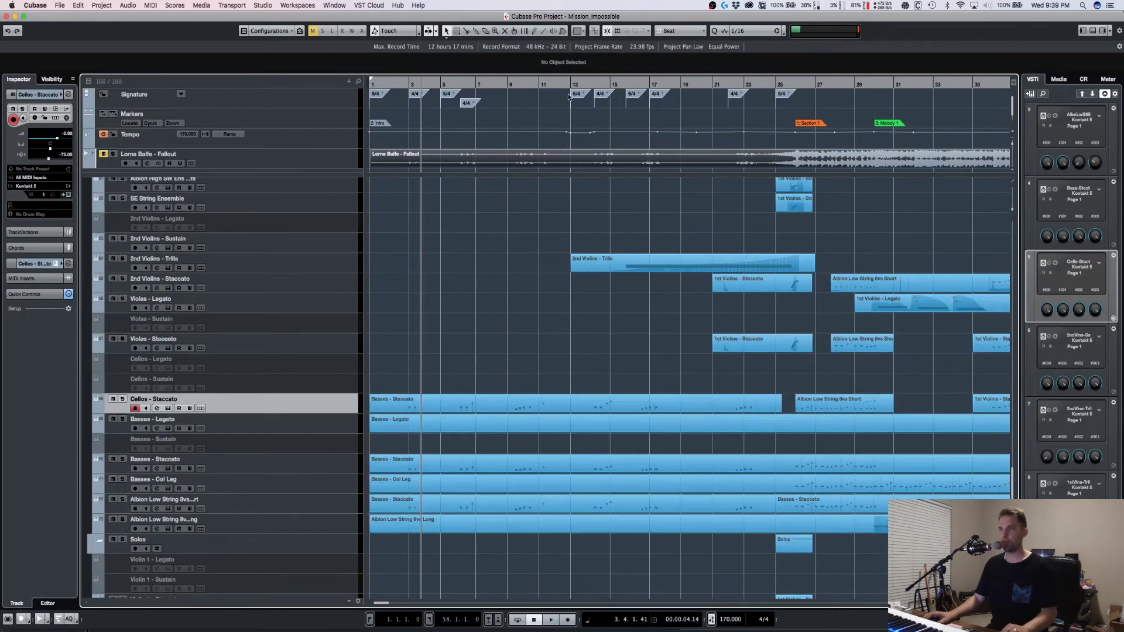
{"action": "left_click", "coordinate": [563, 84]}
{"action": "key", "text": "super+s"}
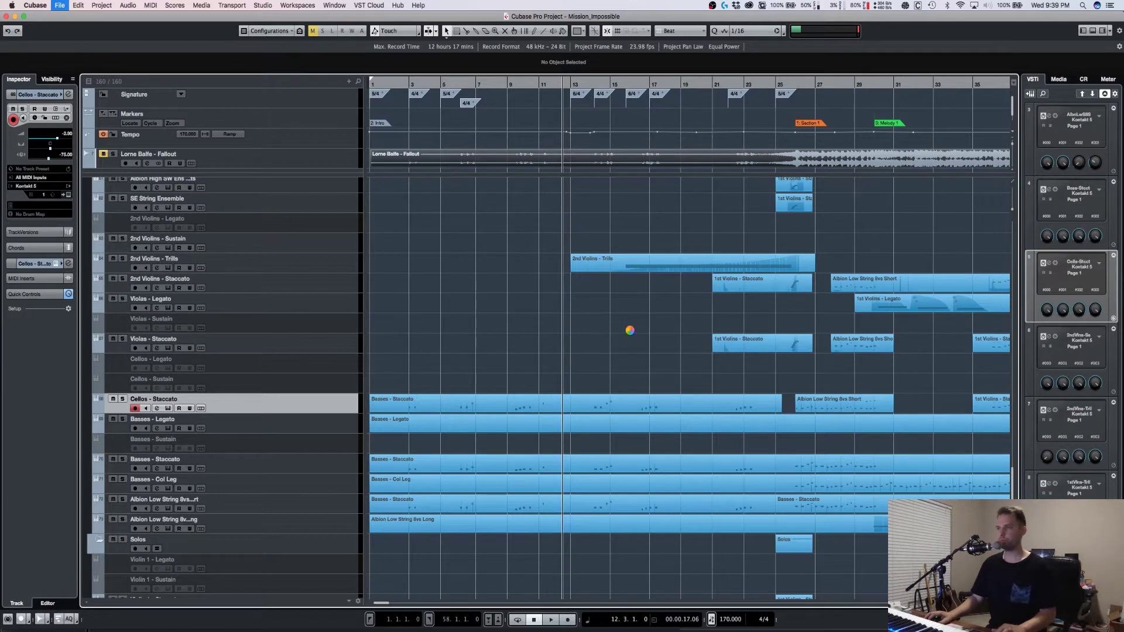
Step: Play from bar 12 to about bar 20 to audition the 2nd Violins trills over the low strings
{"action": "key", "text": "h"}
{"action": "key", "text": "h"}
{"action": "key", "text": "h"}
{"action": "key", "text": "h"}
{"action": "key", "text": "space"}
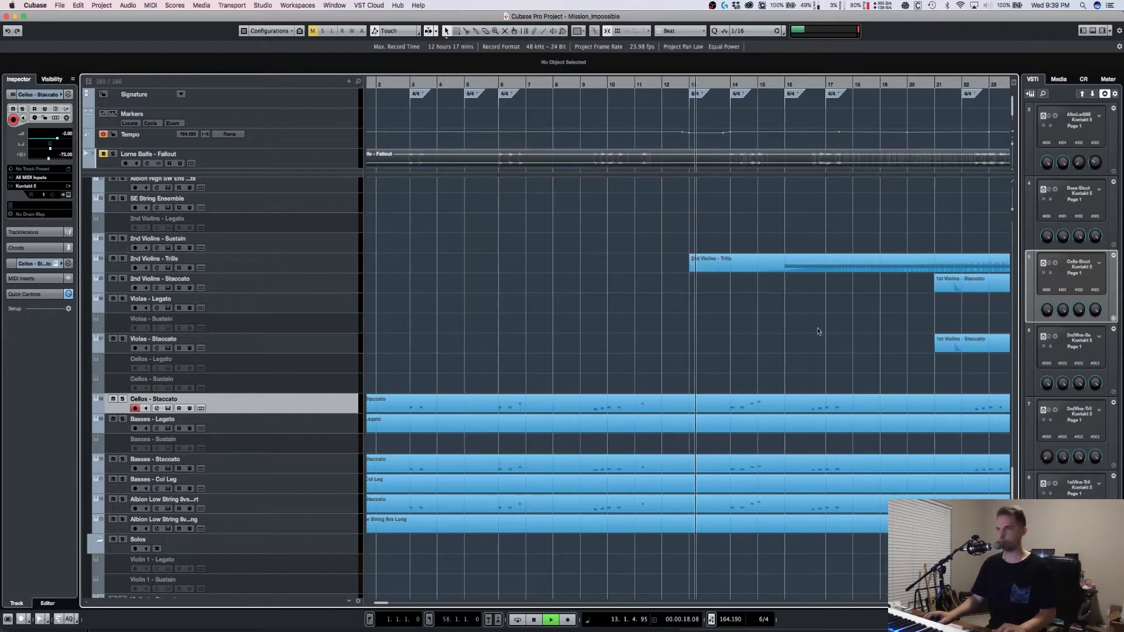
{"action": "key", "text": "g"}
{"action": "key", "text": "g"}
{"action": "key", "text": "g"}
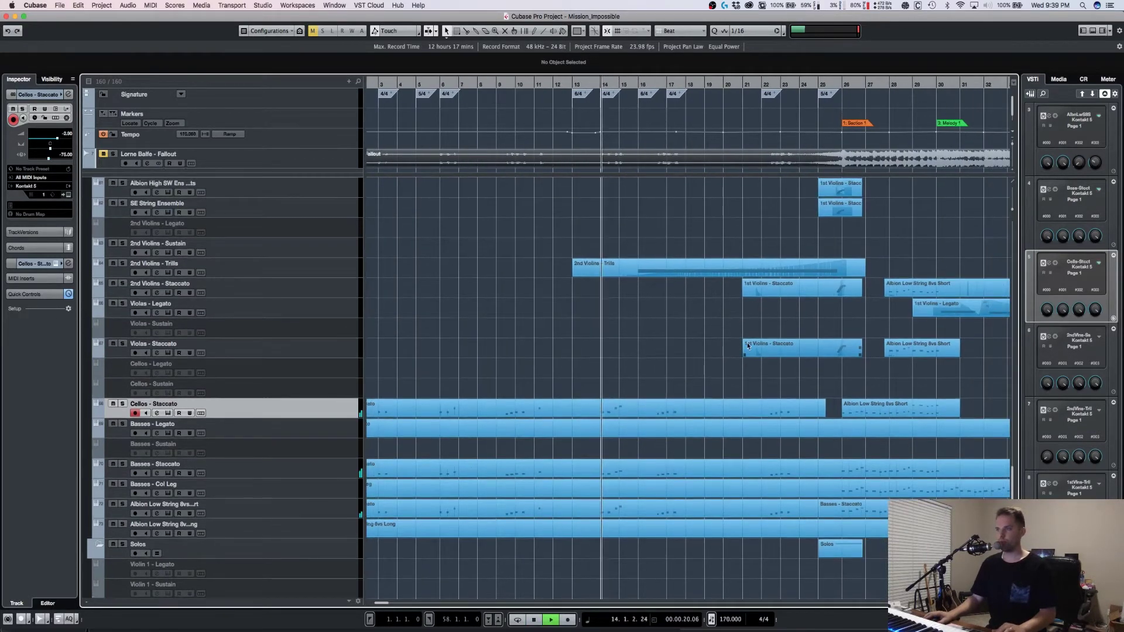
{"action": "key", "text": "h"}
{"action": "key", "text": "h"}
{"action": "key", "text": "h"}
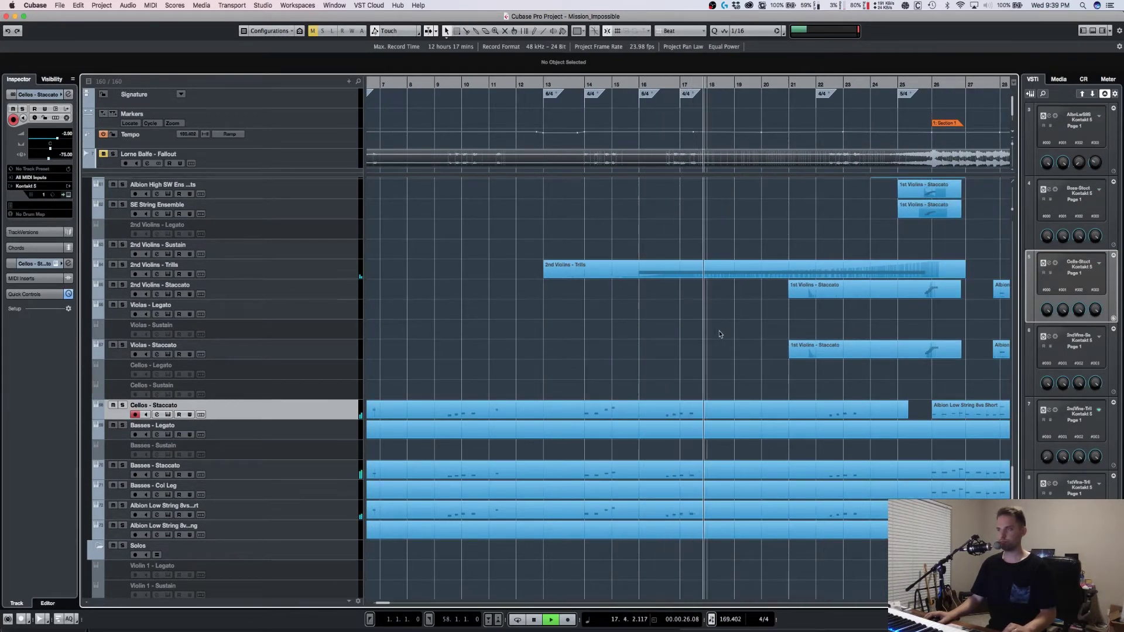
{"action": "scroll", "coordinate": [702, 337], "scroll_direction": "up", "scroll_amount": 1}
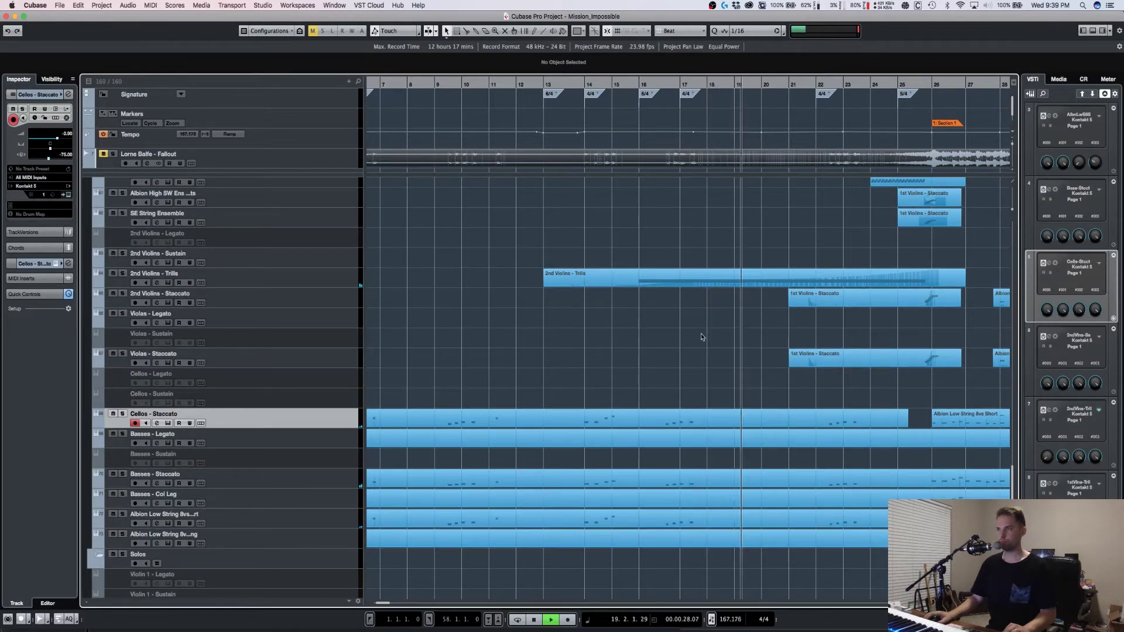
Step: Purge the Tremolo and MeasuredTrem articulations from the 2nd Violins - Trills track's Kontakt instrument, and close it
{"action": "left_click", "coordinate": [306, 280]}
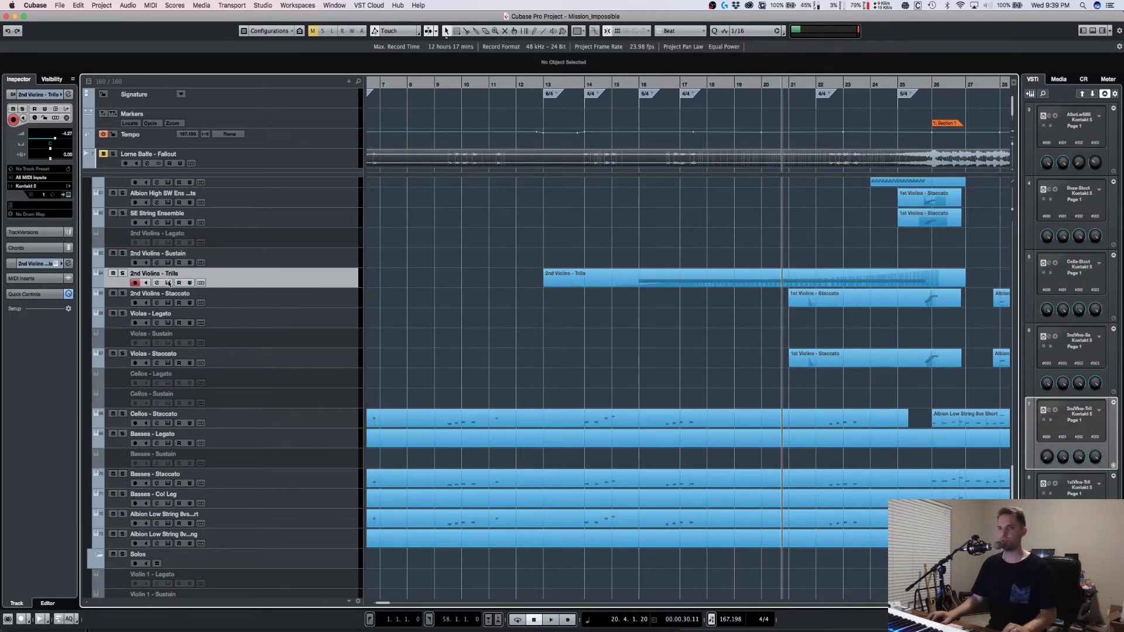
{"action": "left_click", "coordinate": [168, 283]}
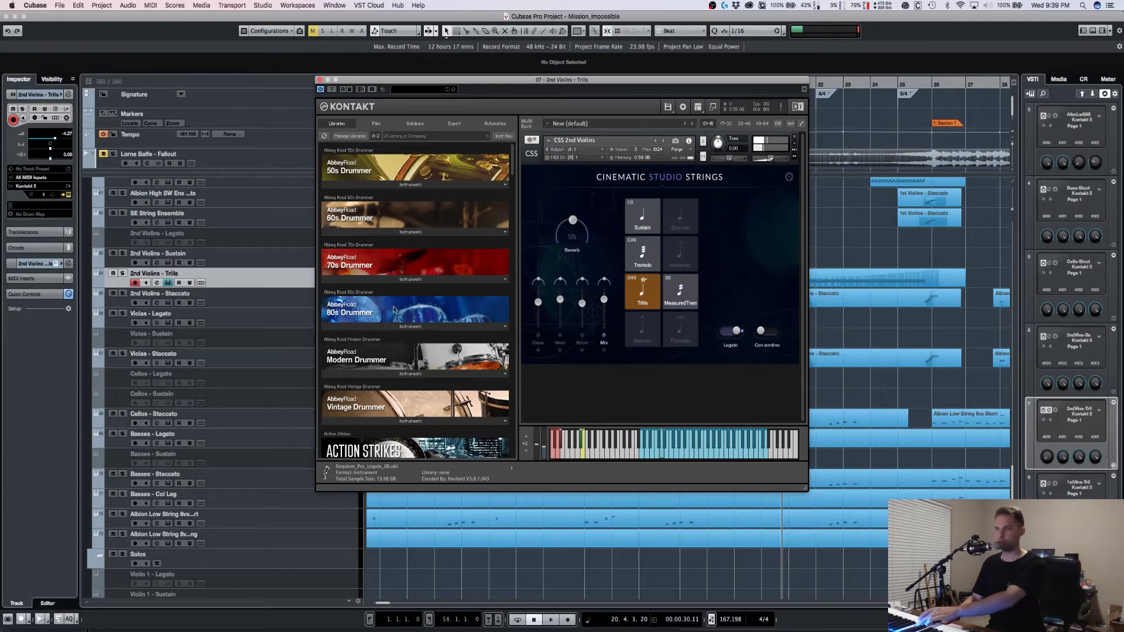
{"action": "left_click", "coordinate": [645, 258]}
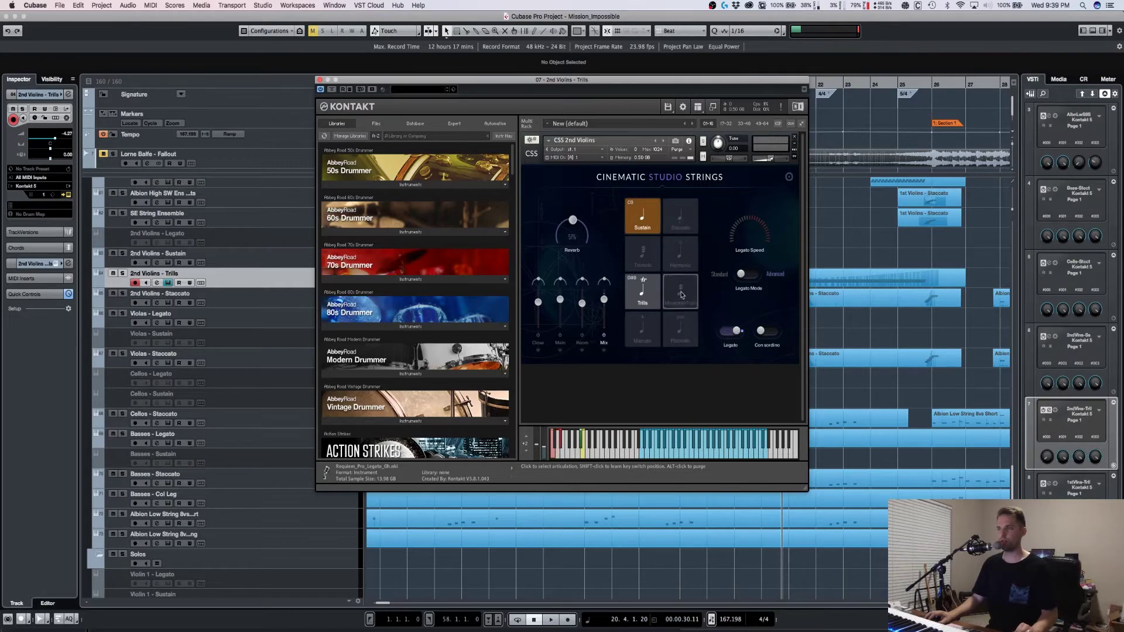
{"action": "left_click", "coordinate": [320, 79]}
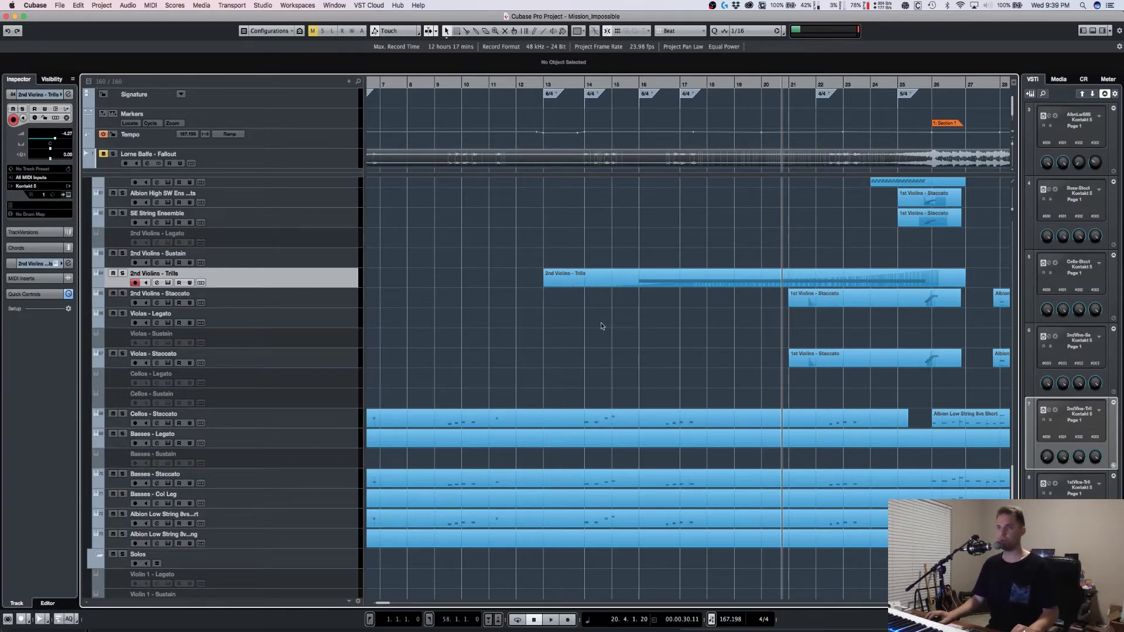
Step: Locate the Triangle tracks above the Strings folder and place the playhead at bar 15, beat 4
{"action": "scroll", "coordinate": [629, 361], "scroll_direction": "up", "scroll_amount": 8}
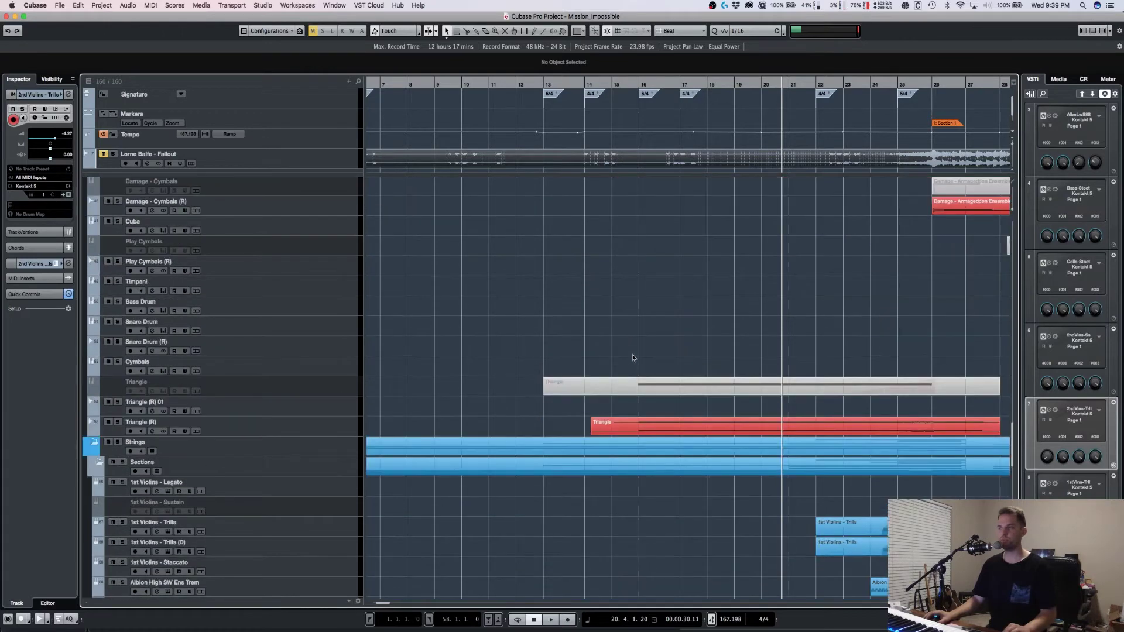
{"action": "scroll", "coordinate": [636, 362], "scroll_direction": "down", "scroll_amount": 5}
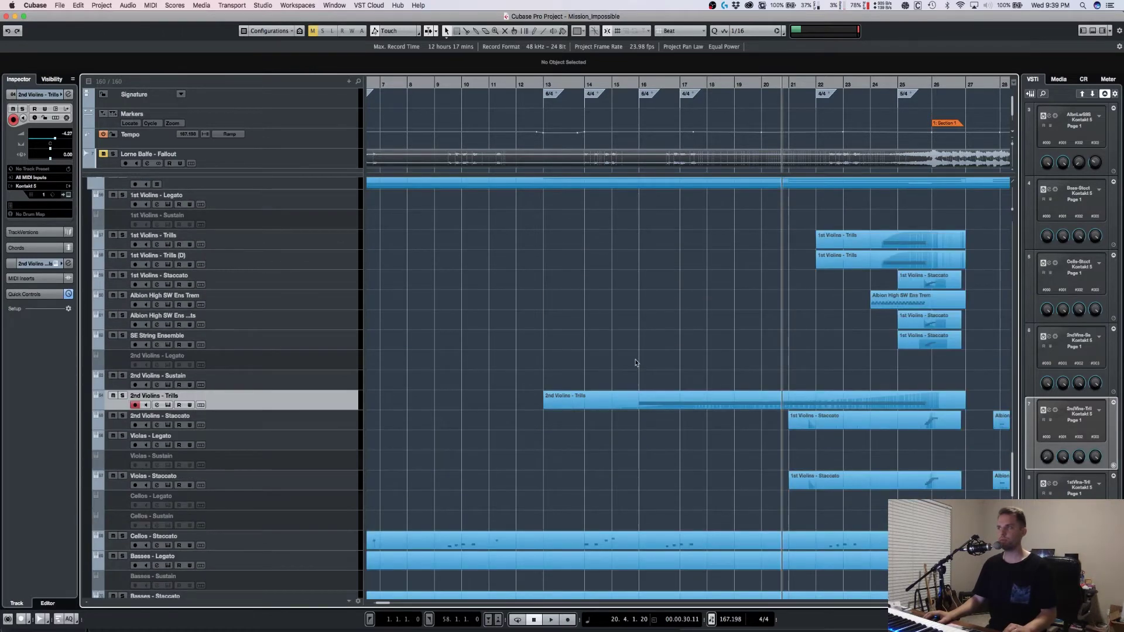
{"action": "left_click", "coordinate": [856, 7]}
{"action": "left_click", "coordinate": [689, 259]}
{"action": "scroll", "coordinate": [656, 352], "scroll_direction": "up", "scroll_amount": 5}
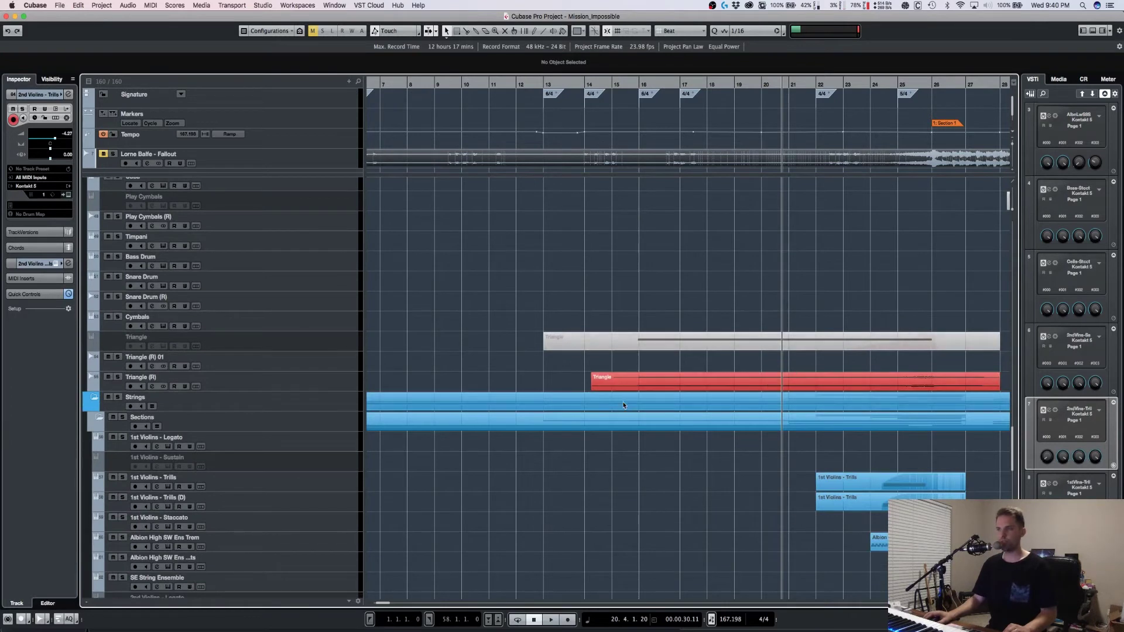
{"action": "left_click_drag", "start_coordinate": [628, 83], "coordinate": [632, 85]}
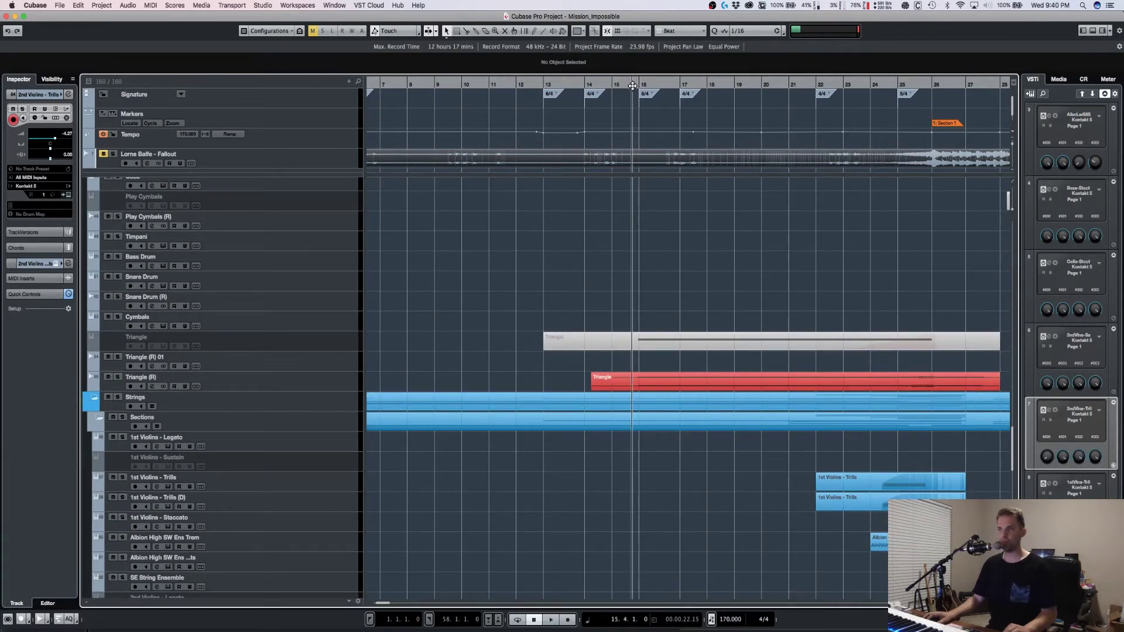
Step: Enable the disabled Triangle track, examine its Percussion patch in Kontakt, close the instrument and disable the track again
{"action": "left_click", "coordinate": [293, 343]}
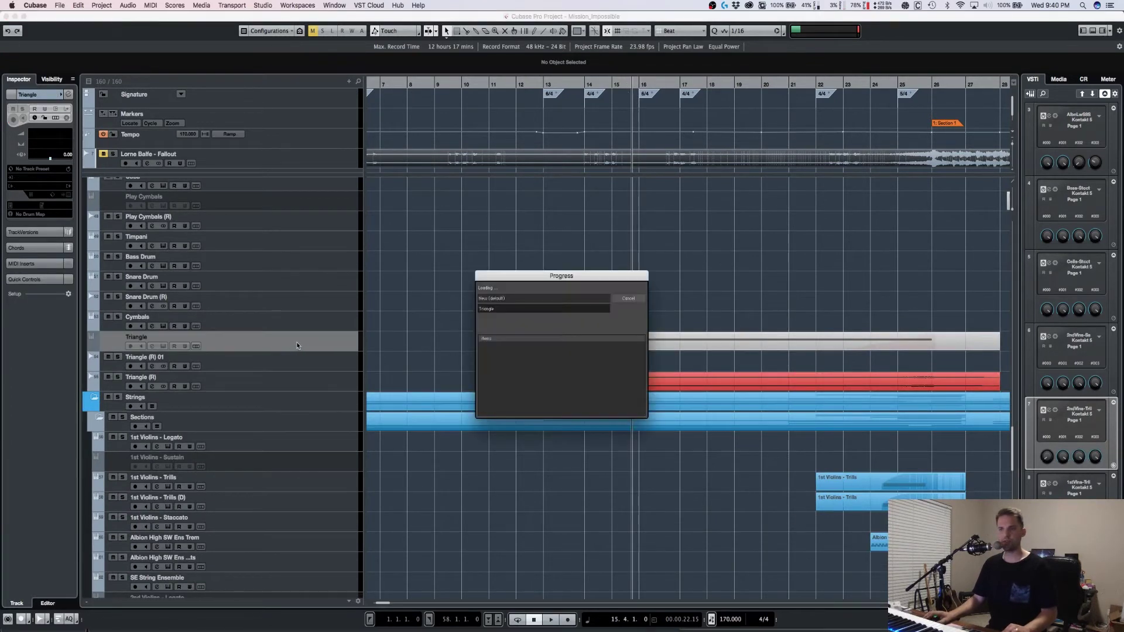
{"action": "left_click", "coordinate": [130, 346]}
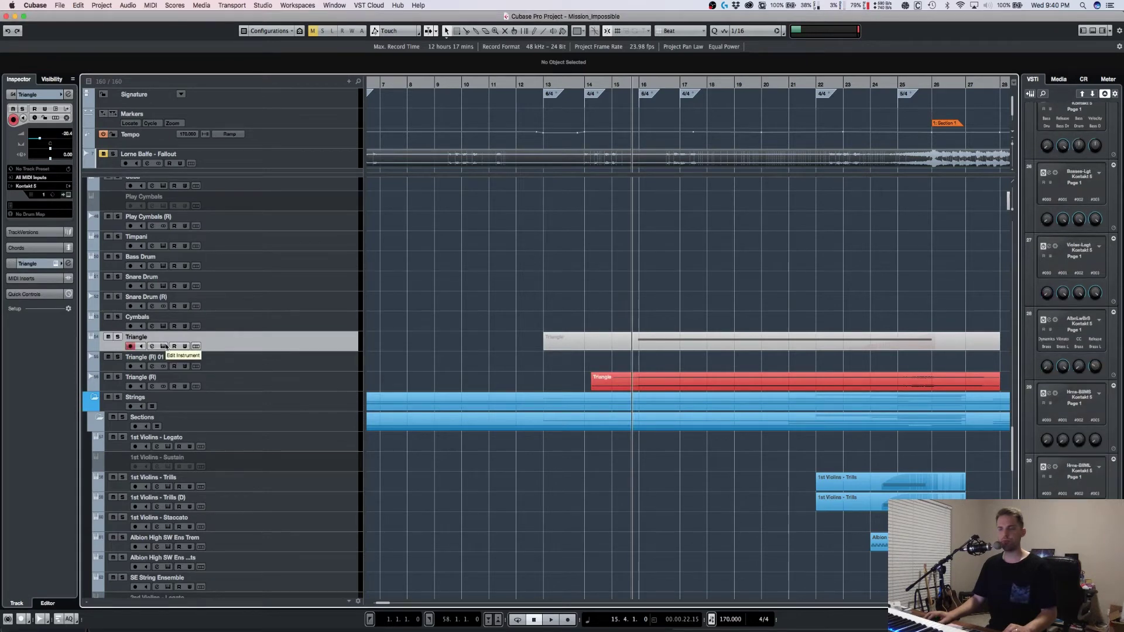
{"action": "left_click", "coordinate": [165, 346]}
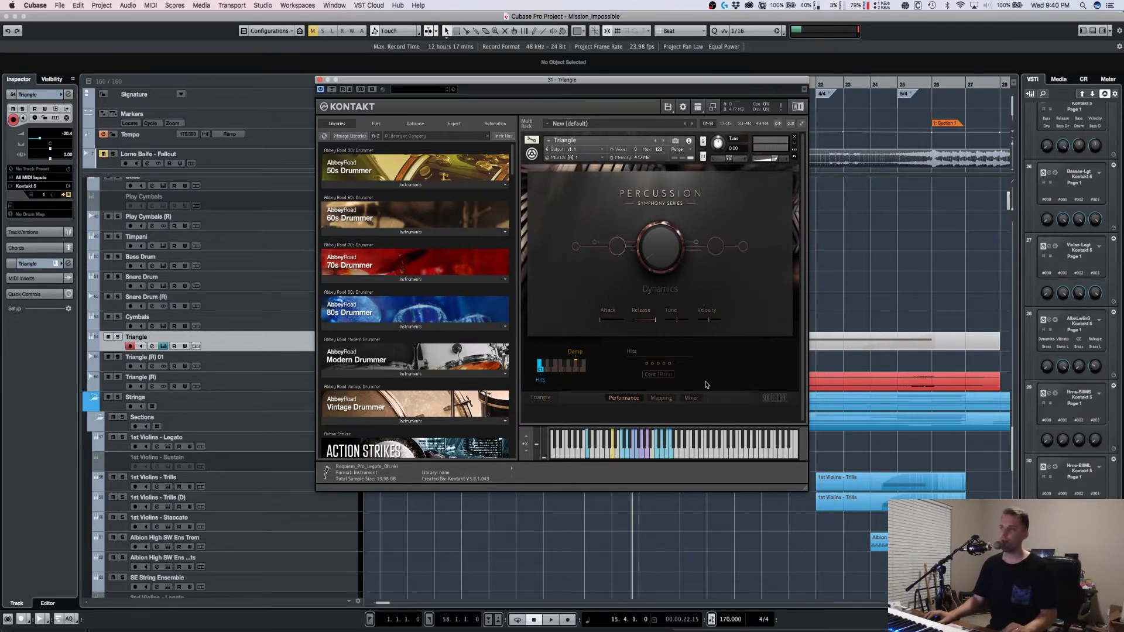
{"action": "left_click", "coordinate": [319, 79]}
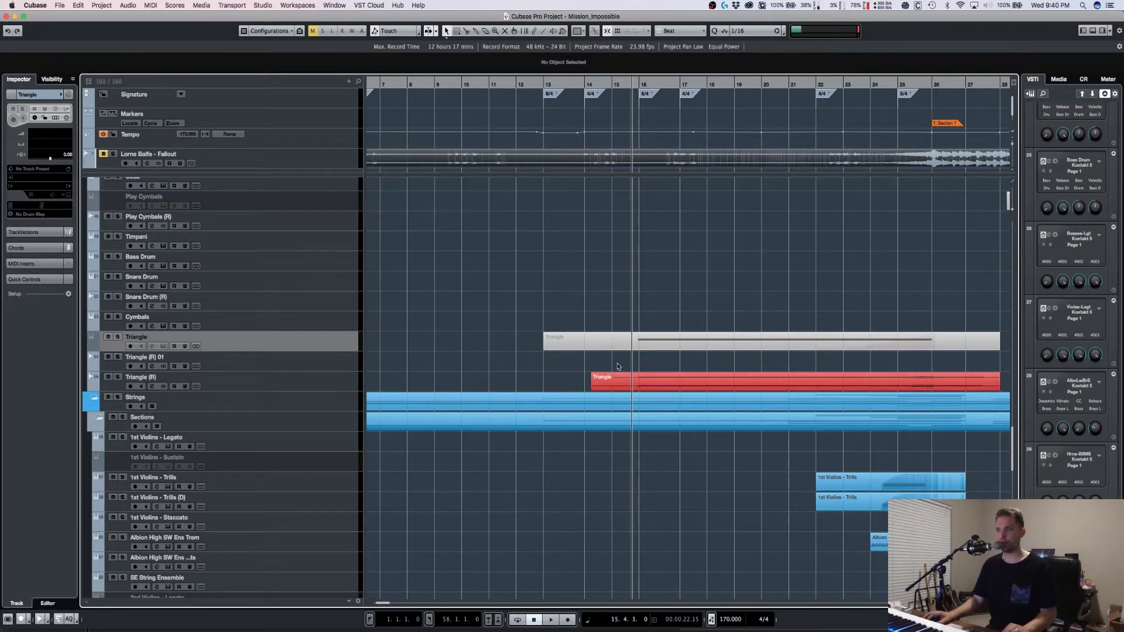
Step: Solo the rendered Triangle (R) track, play it from bar 15 to about bar 18, and remove the solo
{"action": "left_click", "coordinate": [253, 387]}
{"action": "key", "text": "s"}
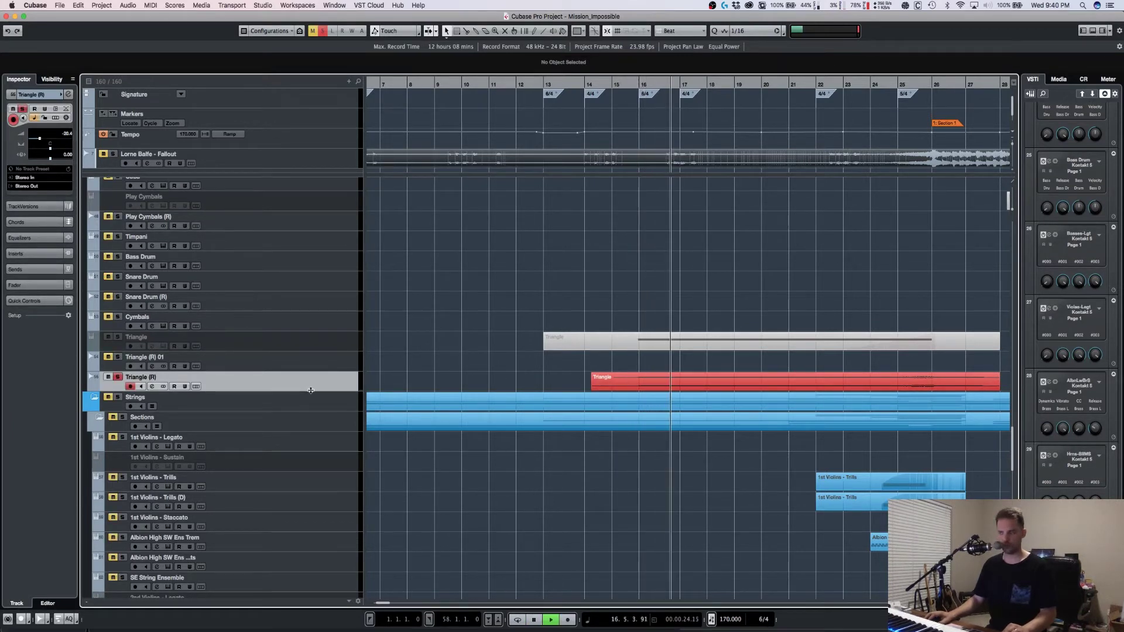
{"action": "key", "text": "space"}
{"action": "key", "text": "s"}
Step: Play the full arrangement from bar 18 and stop at about bar 20
{"action": "key", "text": "g"}
{"action": "key", "text": "g"}
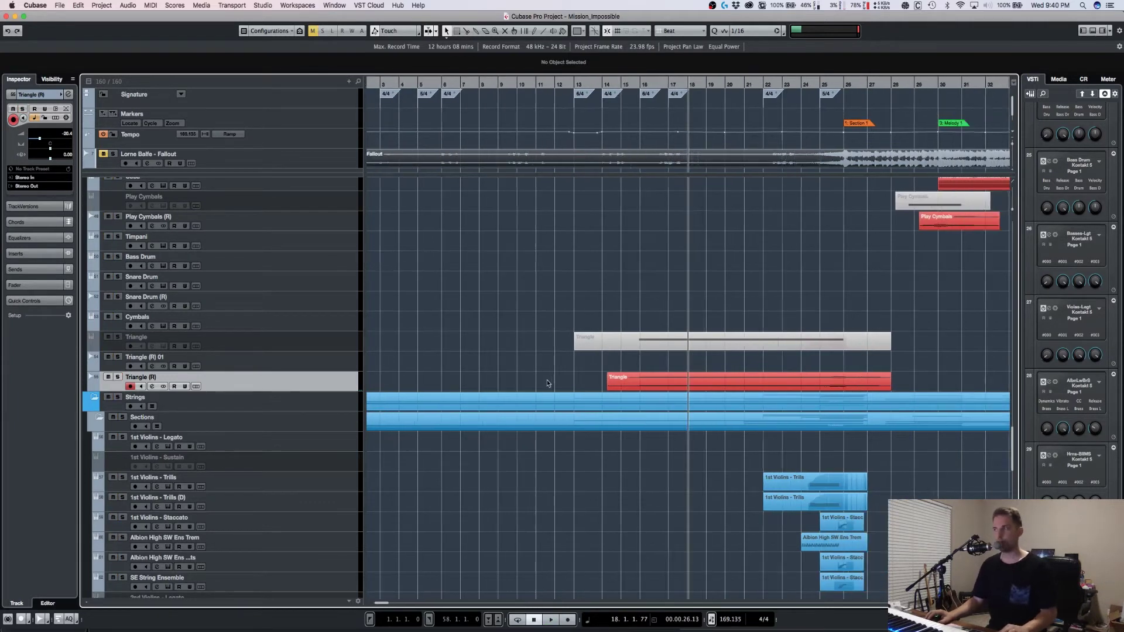
{"action": "key", "text": "g"}
{"action": "key", "text": "g"}
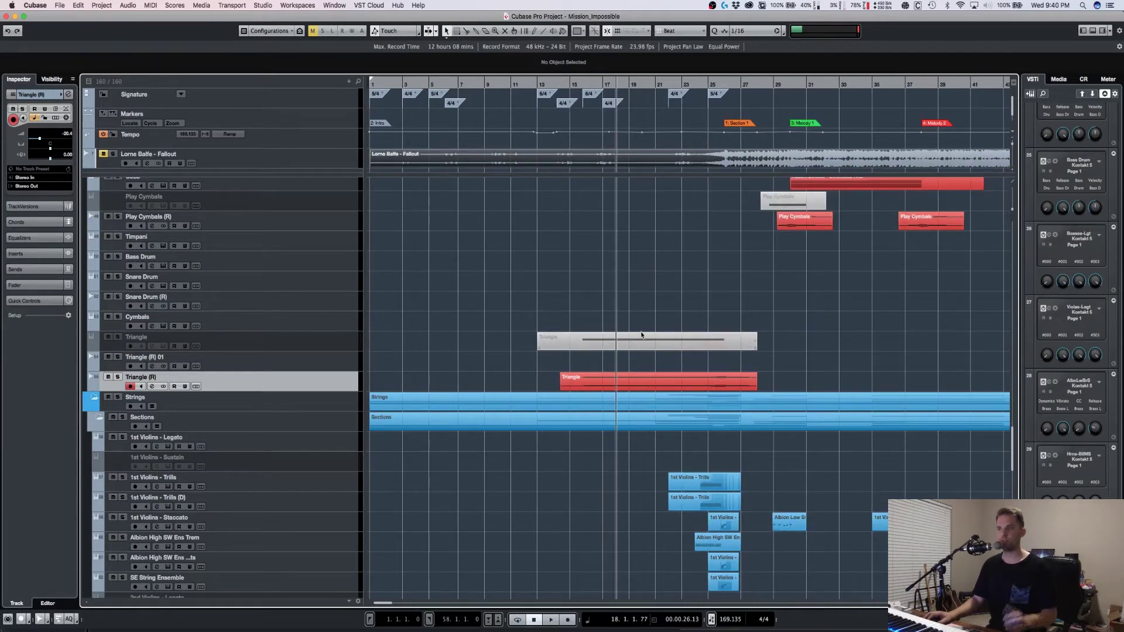
{"action": "key", "text": "space"}
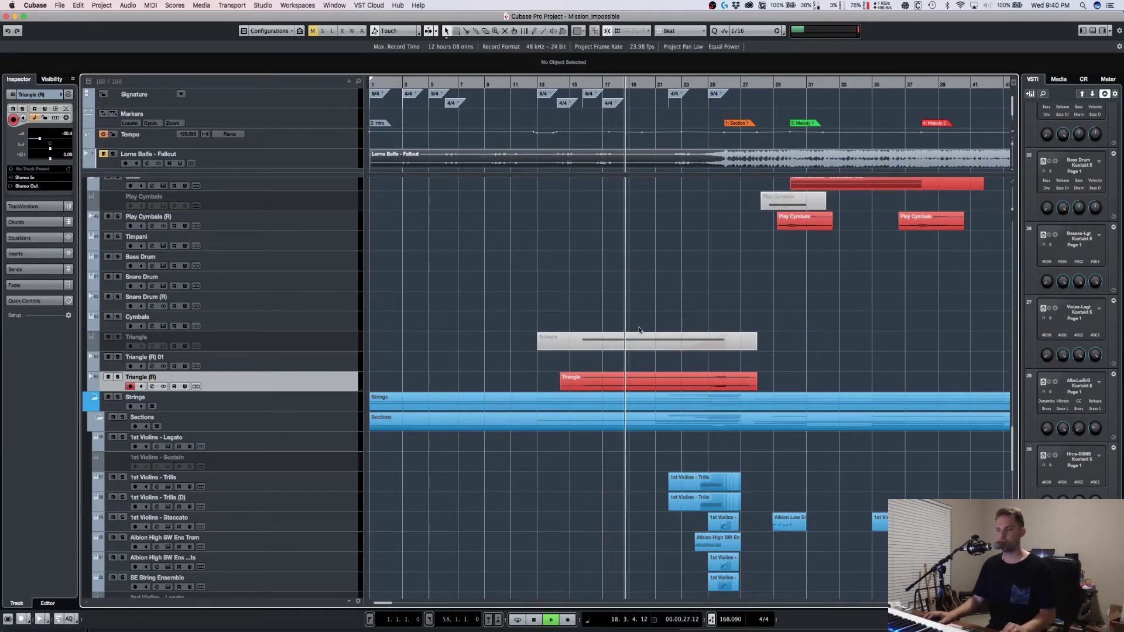
{"action": "key", "text": "space"}
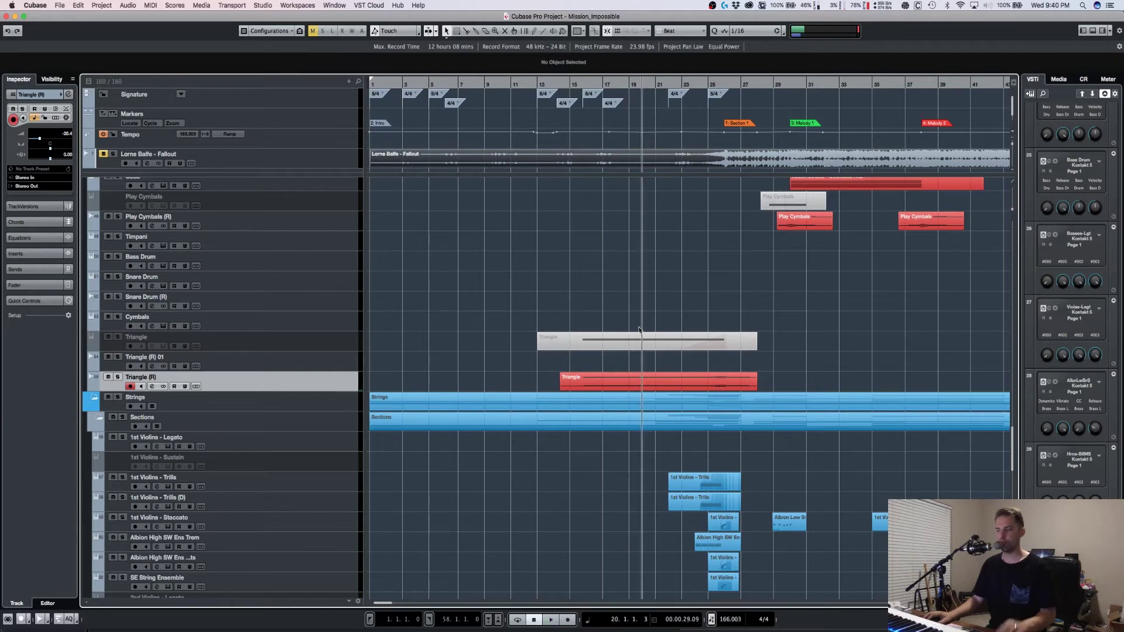
Step: Examine the violin and viola parts leading into Section 1, and select the 1st Violins - Trills (D) track
{"action": "scroll", "coordinate": [674, 410], "scroll_direction": "down", "scroll_amount": 2}
{"action": "scroll", "coordinate": [735, 532], "scroll_direction": "up", "scroll_amount": 5}
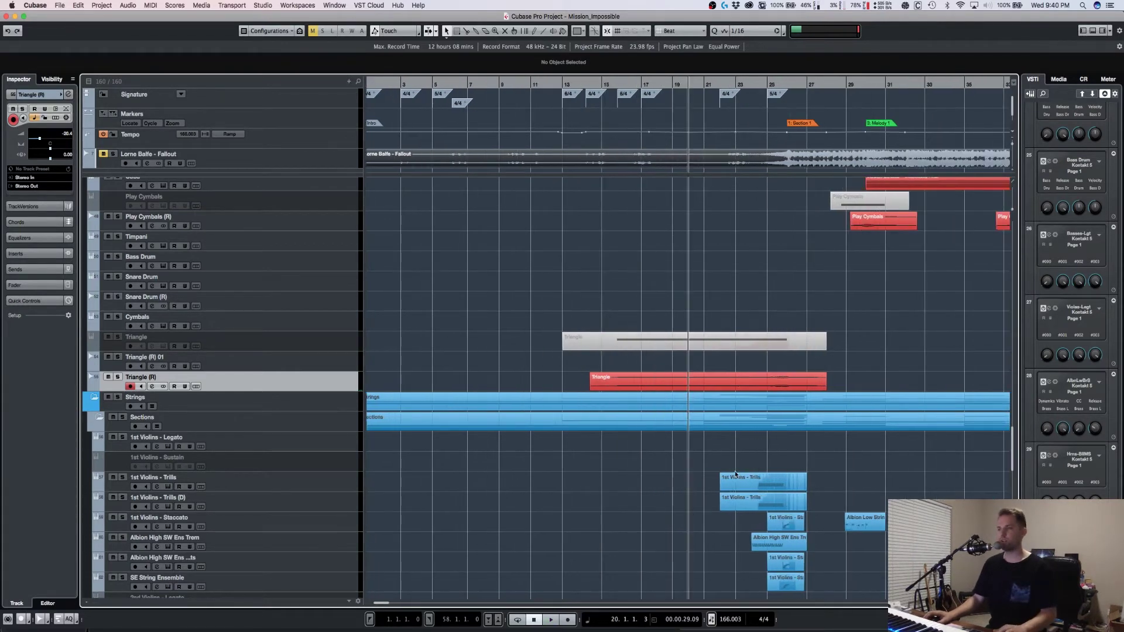
{"action": "scroll", "coordinate": [734, 532], "scroll_direction": "down", "scroll_amount": 6}
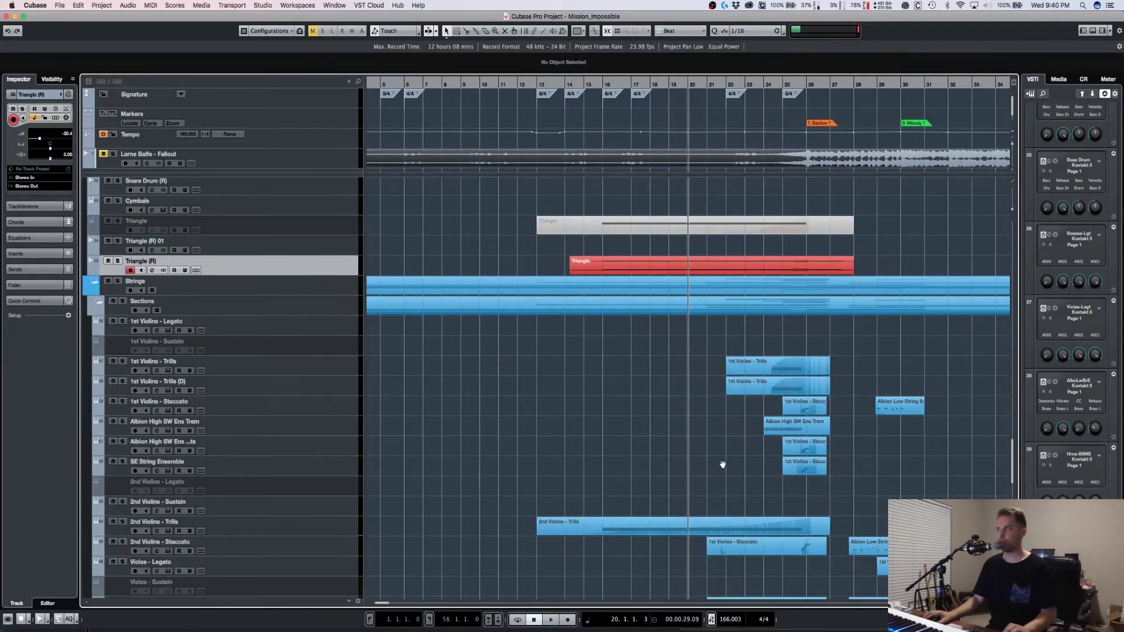
{"action": "scroll", "coordinate": [721, 465], "scroll_direction": "right", "scroll_amount": 2}
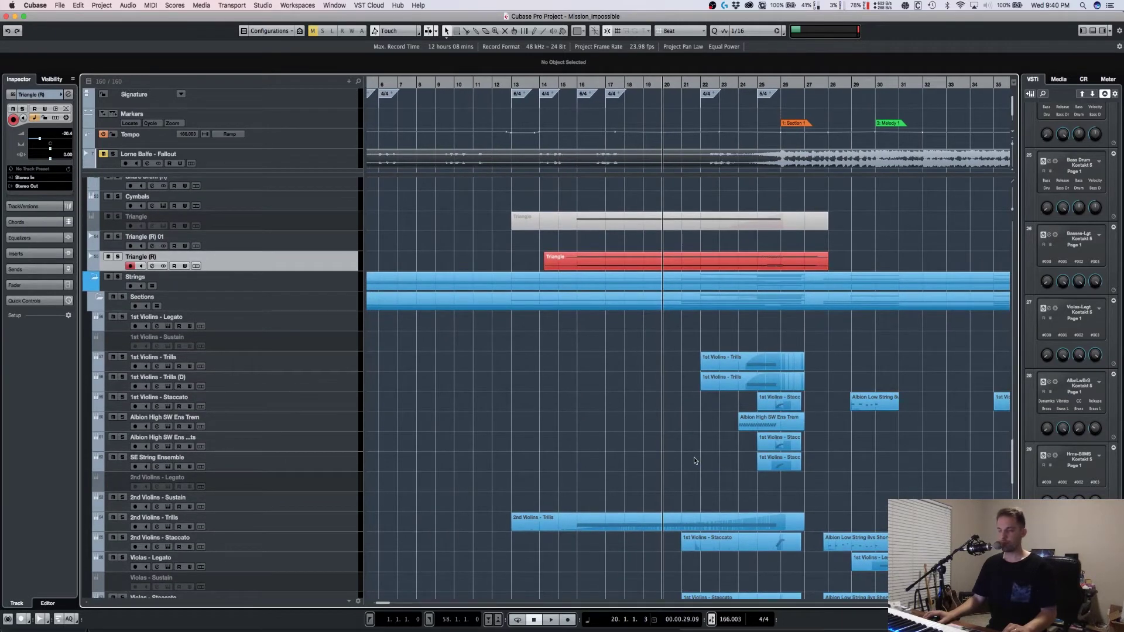
{"action": "scroll", "coordinate": [696, 458], "scroll_direction": "up", "scroll_amount": 3}
{"action": "scroll", "coordinate": [644, 410], "scroll_direction": "down", "scroll_amount": 5}
{"action": "scroll", "coordinate": [596, 364], "scroll_direction": "down", "scroll_amount": 1}
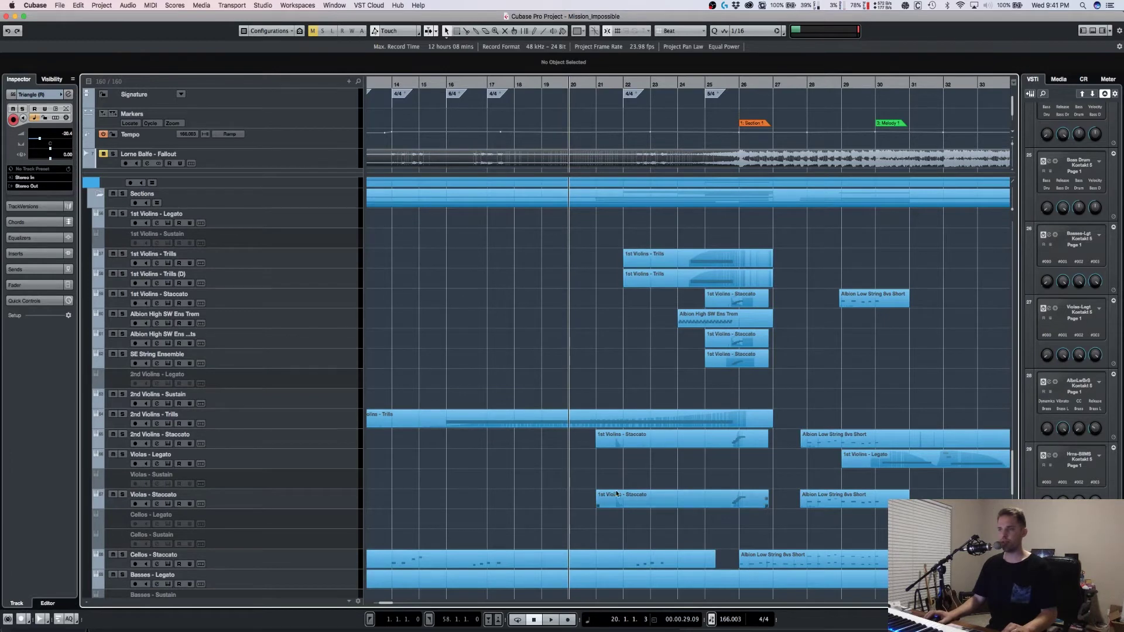
{"action": "scroll", "coordinate": [623, 345], "scroll_direction": "down", "scroll_amount": 2}
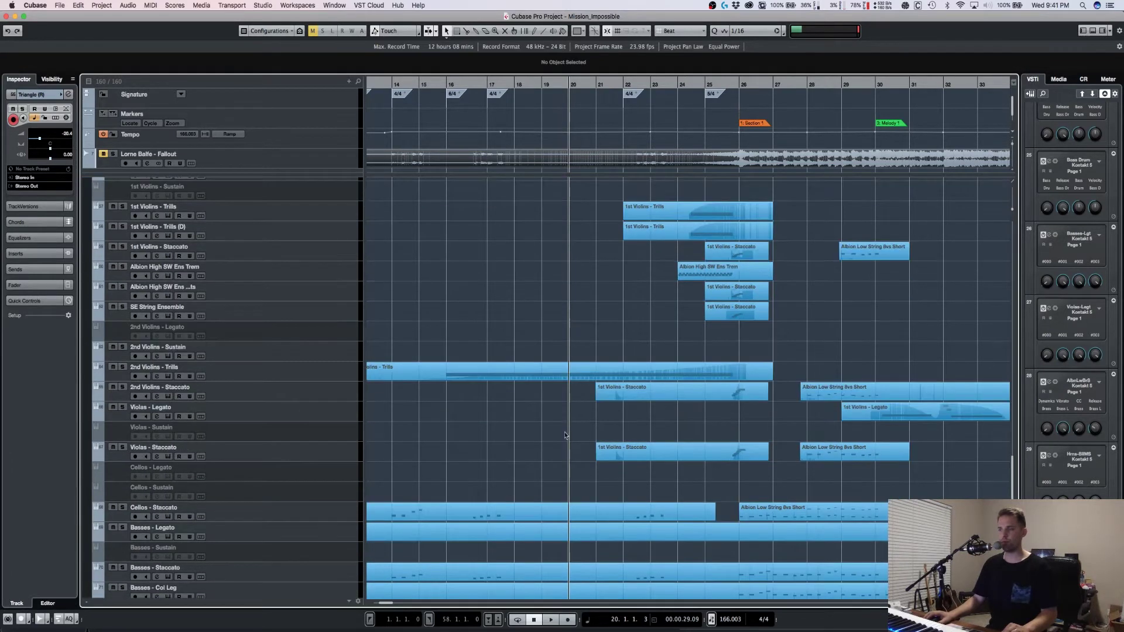
{"action": "scroll", "coordinate": [539, 526], "scroll_direction": "up", "scroll_amount": 4}
{"action": "scroll", "coordinate": [539, 526], "scroll_direction": "right", "scroll_amount": 2}
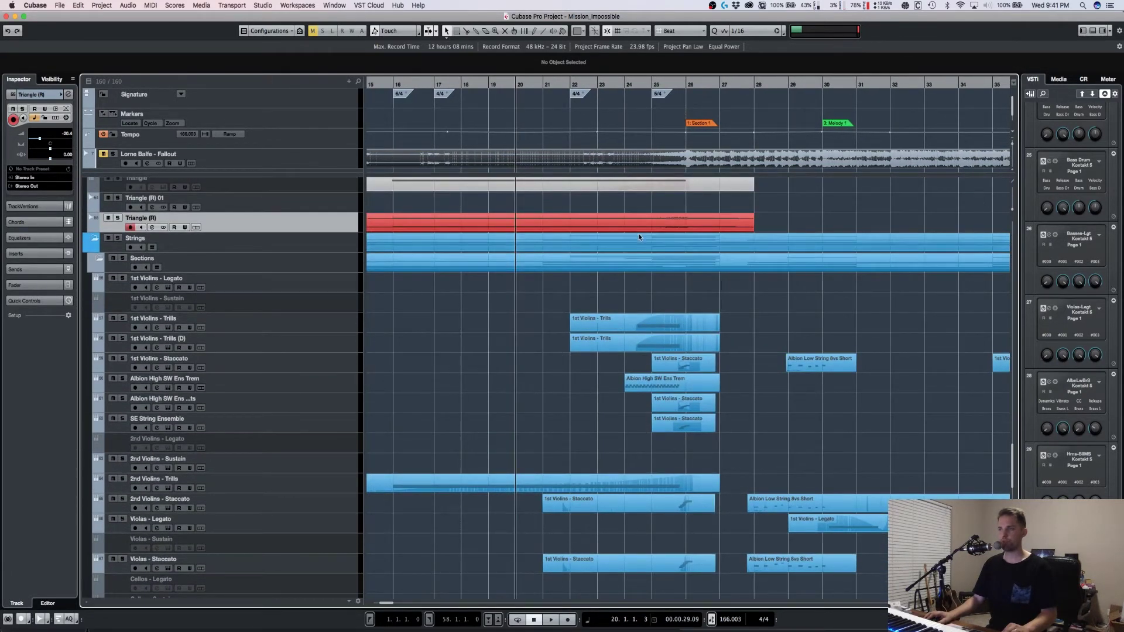
{"action": "left_click", "coordinate": [294, 344]}
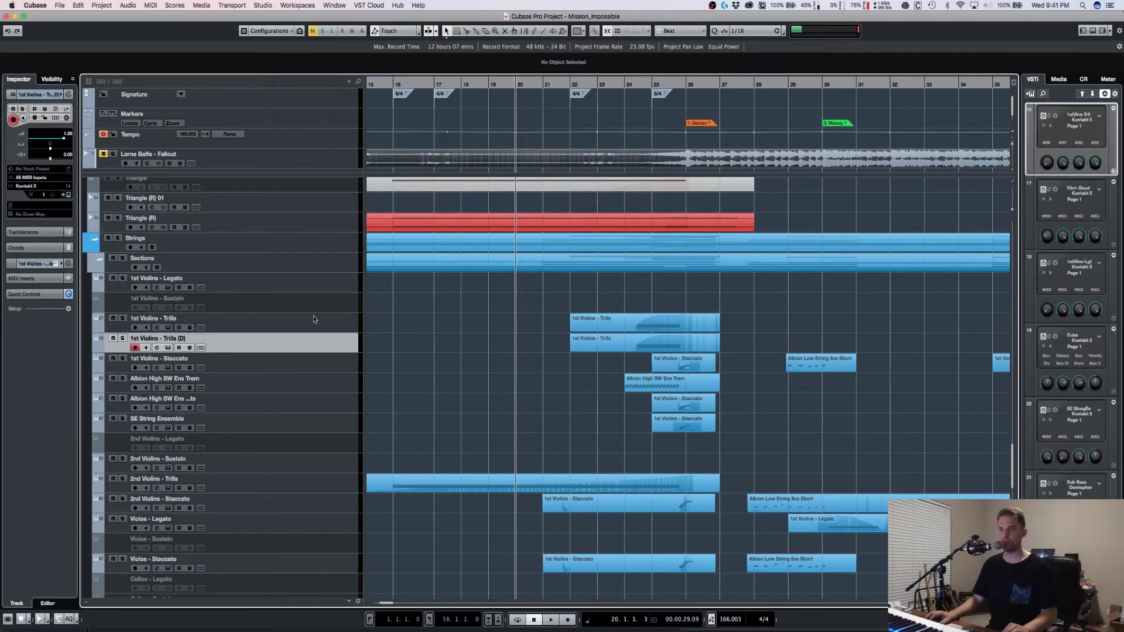
Step: Solo the 1st Violins - Trills and Trills (D) tracks, play them from bar 24 to the end of bar 25, and remove the solos
{"action": "left_click", "coordinate": [317, 320]}
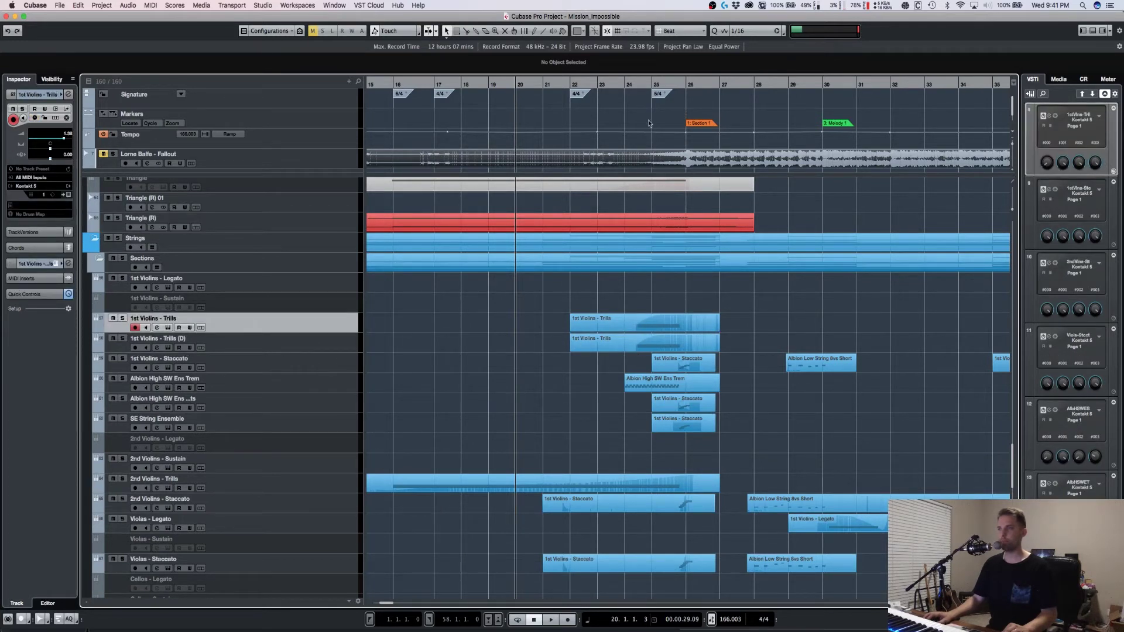
{"action": "left_click", "coordinate": [641, 87]}
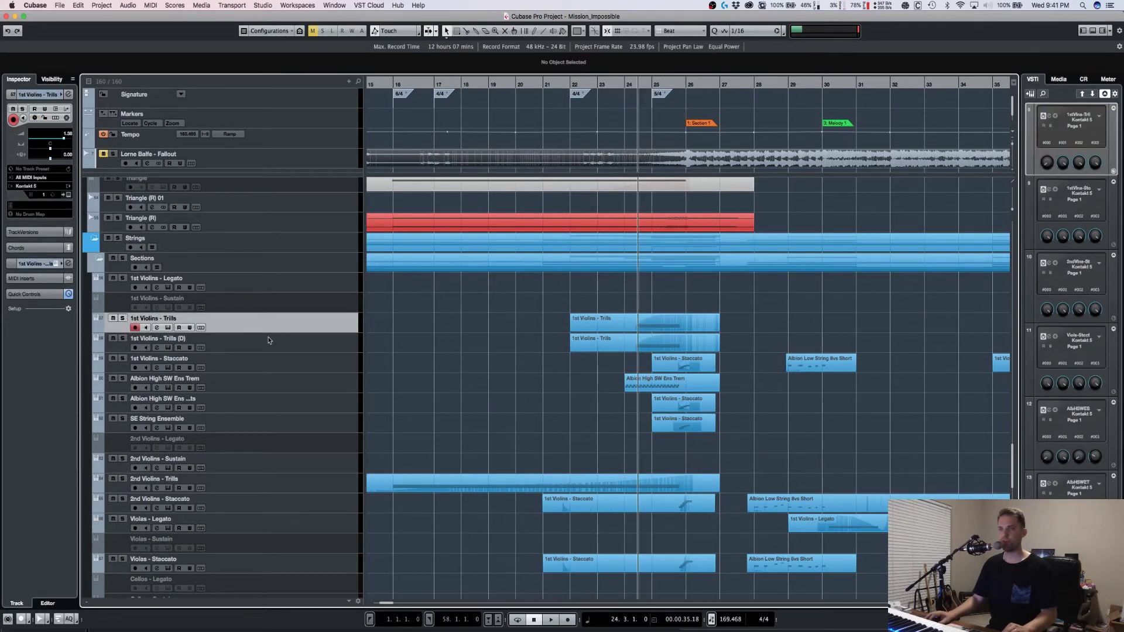
{"action": "key", "text": "s"}
{"action": "left_click", "coordinate": [286, 346]}
{"action": "key", "text": "space"}
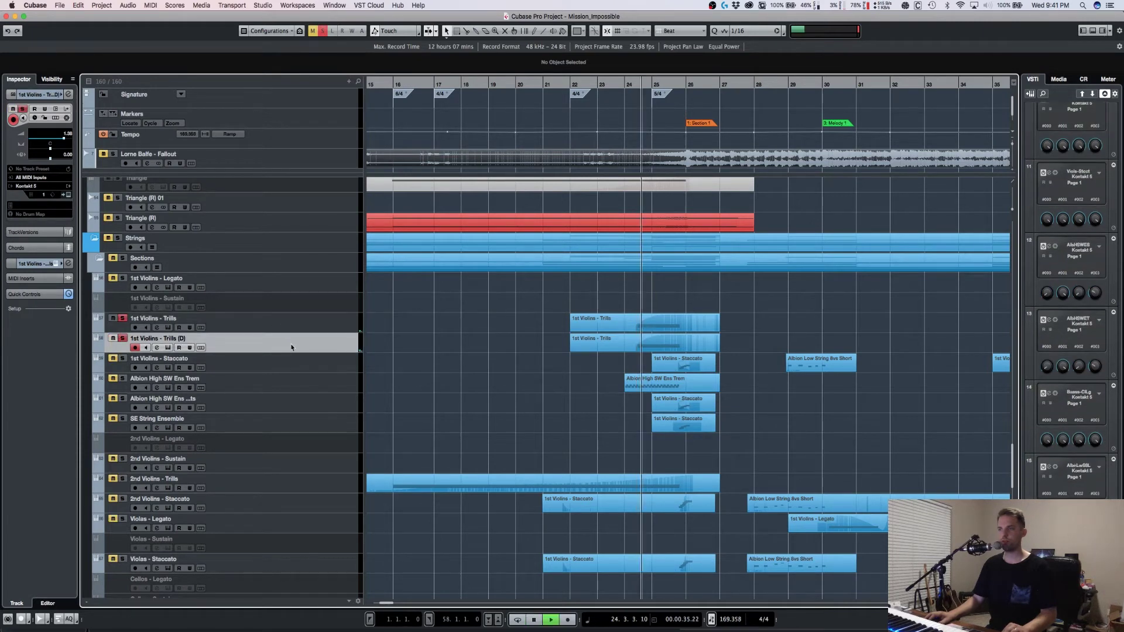
{"action": "key", "text": "space"}
{"action": "left_click", "coordinate": [308, 327], "text": "shift"}
{"action": "key", "text": "s"}
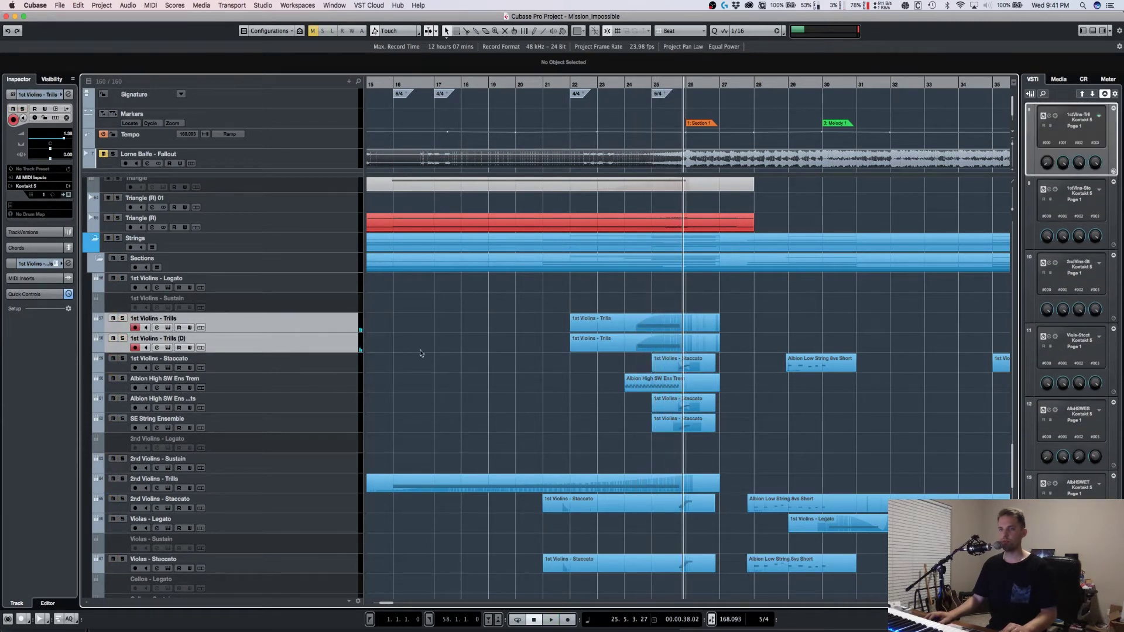
Step: Examine the Trills articulation of the CSS 1st Violins patch on the 1st Violins - Trills (D) track, and close the instrument
{"action": "left_click", "coordinate": [281, 372]}
{"action": "left_click", "coordinate": [174, 351]}
{"action": "left_click", "coordinate": [168, 349]}
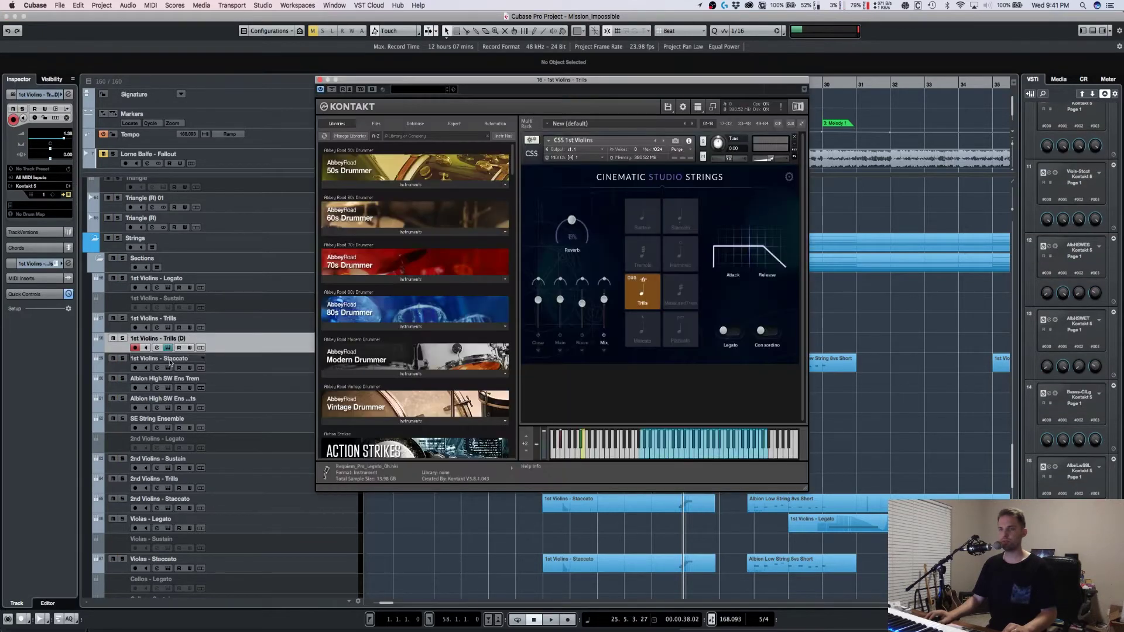
{"action": "key", "text": "super+w"}
Step: Select the 1st Violins - Staccato track and play the full arrangement through the run into Section 1, replaying from bar 25 to about bar 26
{"action": "key", "text": "Up"}
{"action": "key", "text": "h"}
{"action": "key", "text": "h"}
{"action": "key", "text": "h"}
{"action": "key", "text": "h"}
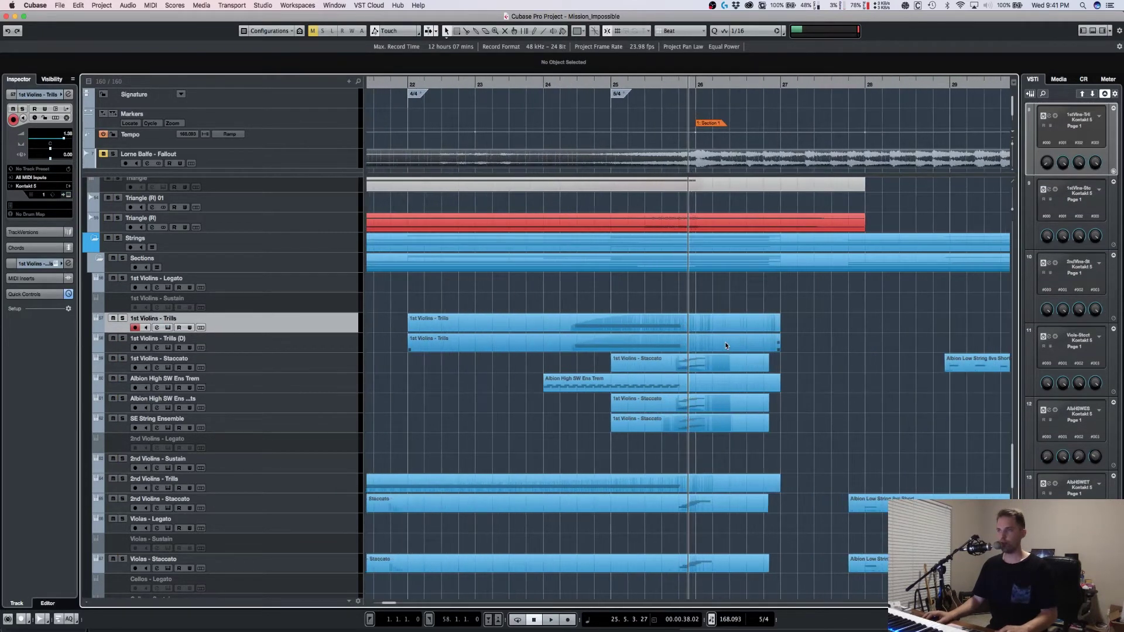
{"action": "key", "text": "h"}
{"action": "left_click", "coordinate": [272, 369]}
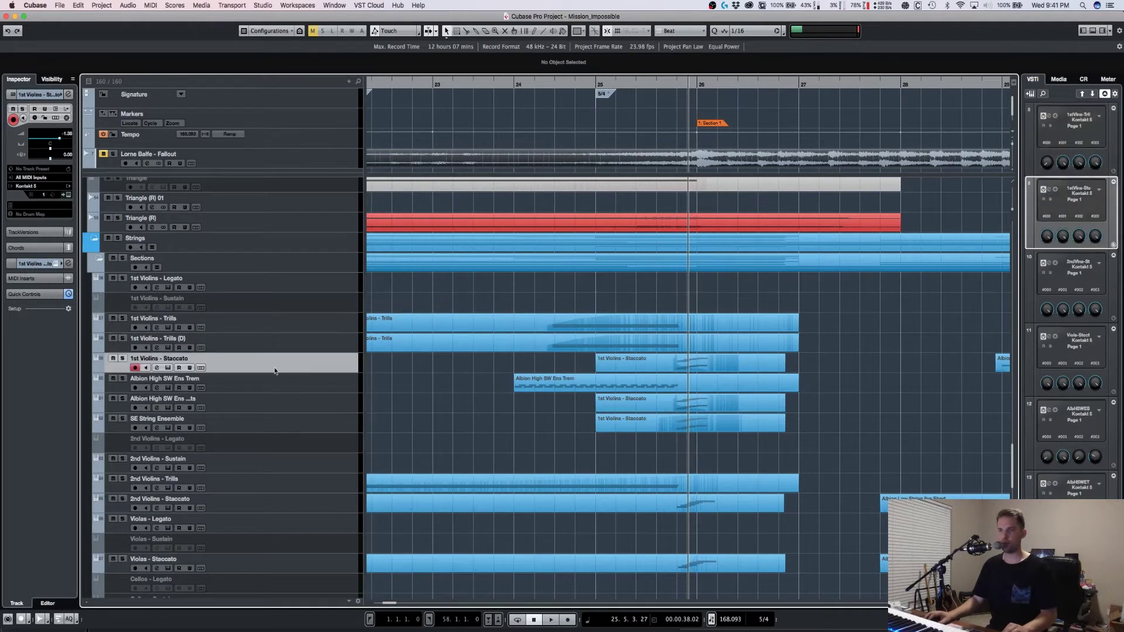
{"action": "key", "text": "space"}
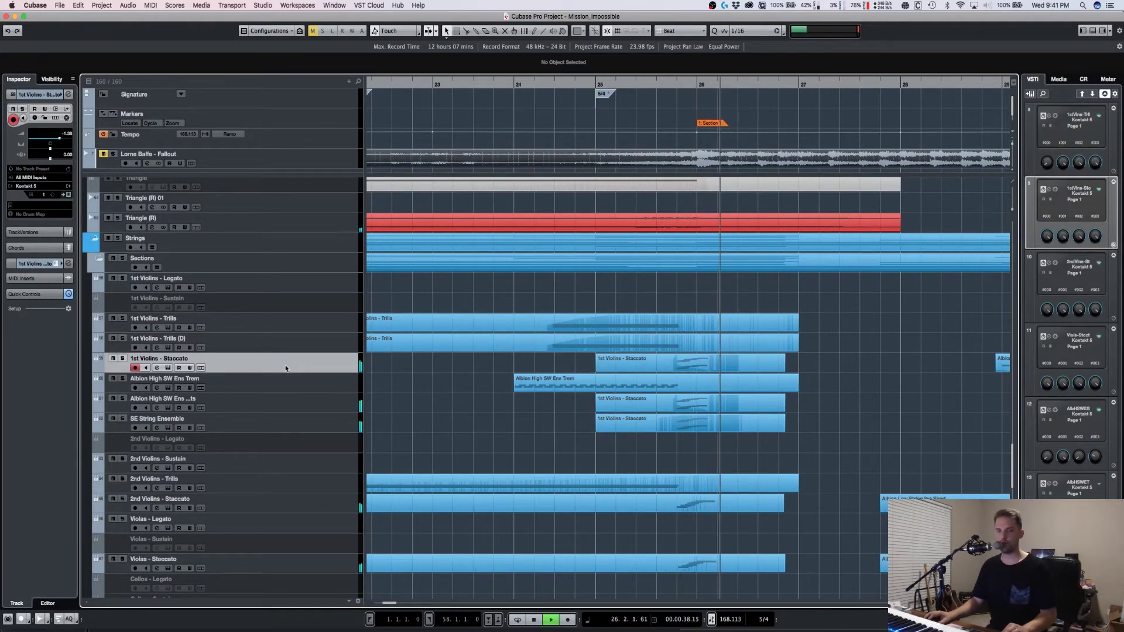
{"action": "left_click", "coordinate": [637, 85]}
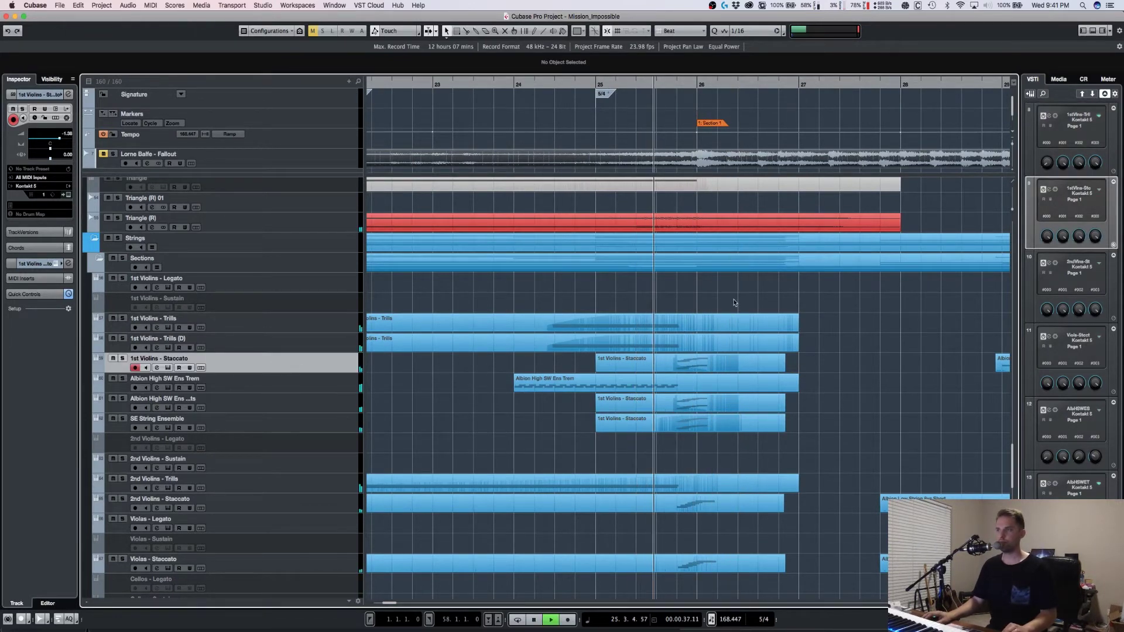
{"action": "key", "text": "space"}
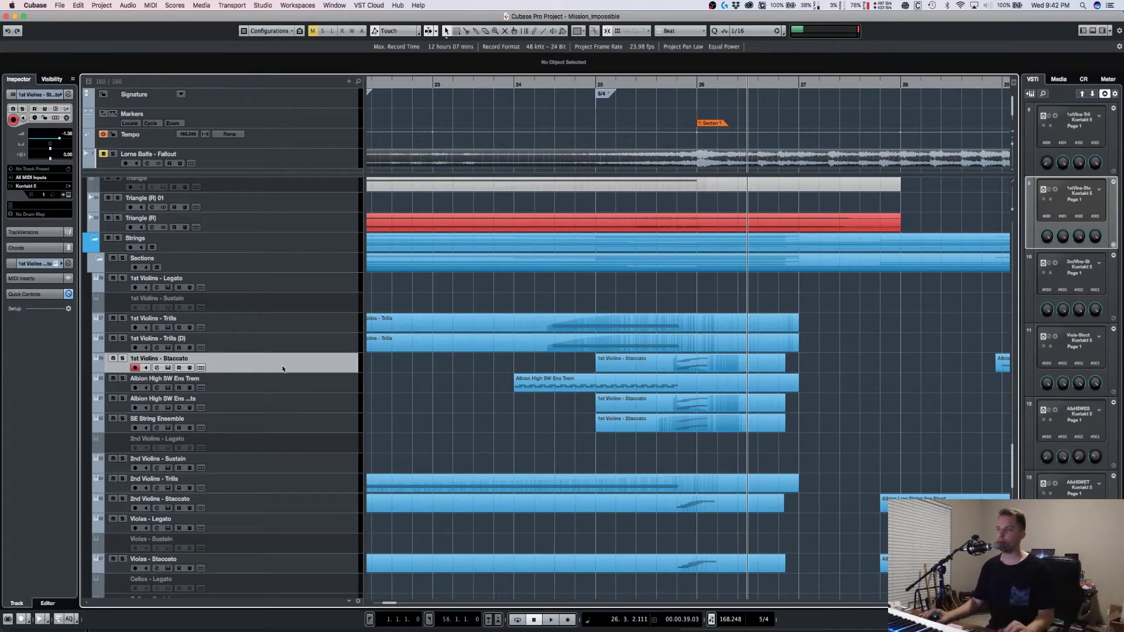
Step: Examine the Staccato articulation of the CSS 1st Violins patch on the 1st Violins - Staccato track, and close the instrument
{"action": "key", "text": "s"}
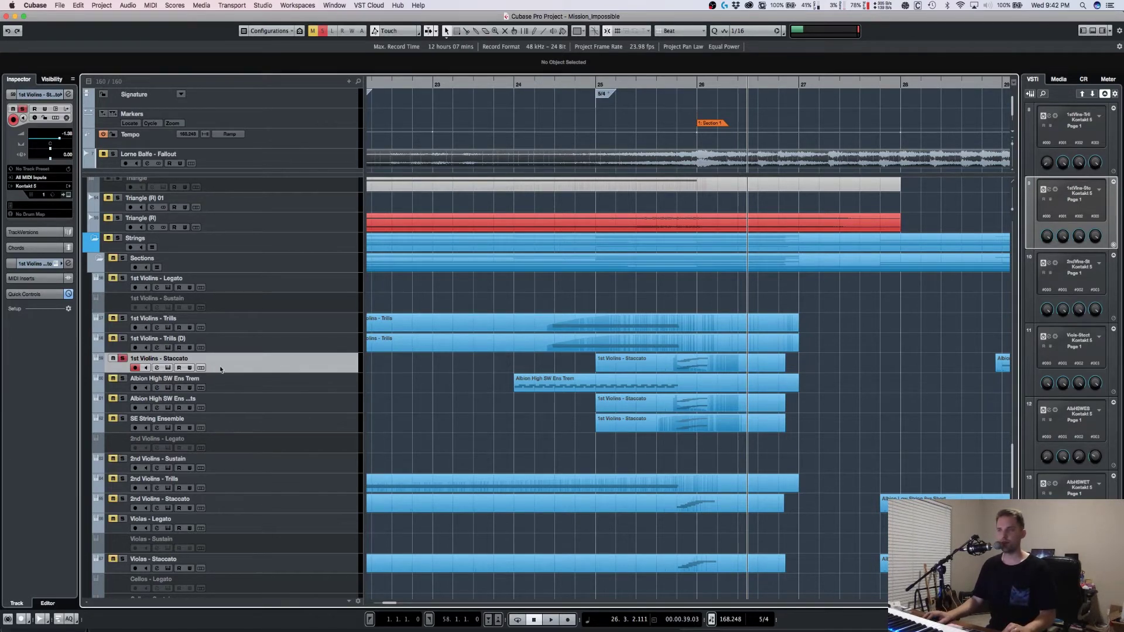
{"action": "key", "text": "s"}
{"action": "left_click", "coordinate": [170, 369]}
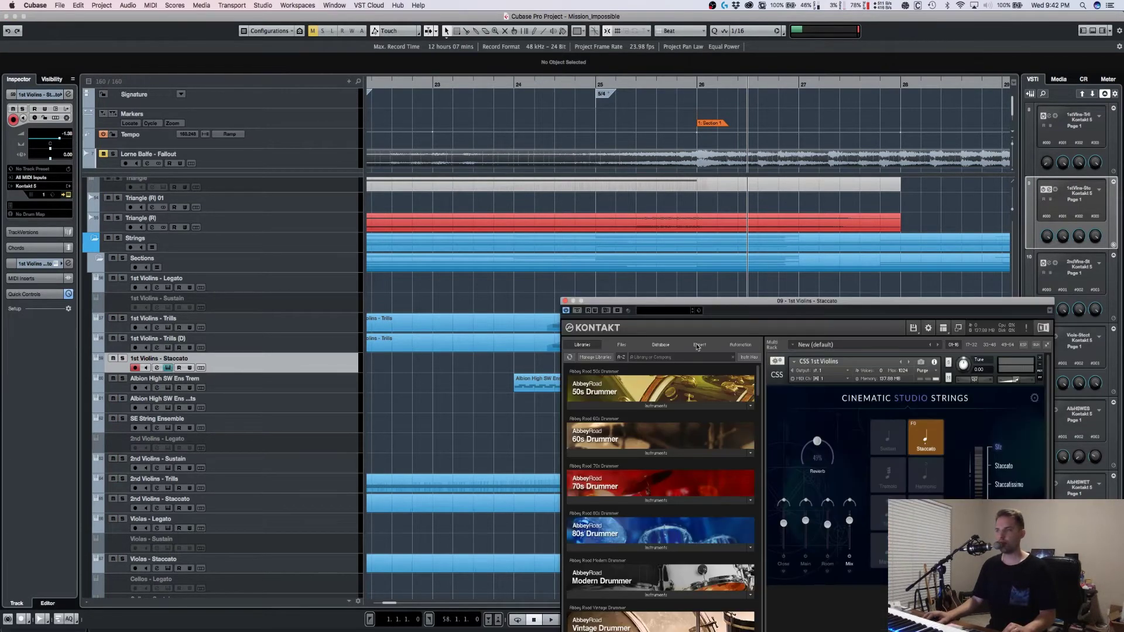
{"action": "left_click_drag", "start_coordinate": [841, 308], "coordinate": [674, 205]}
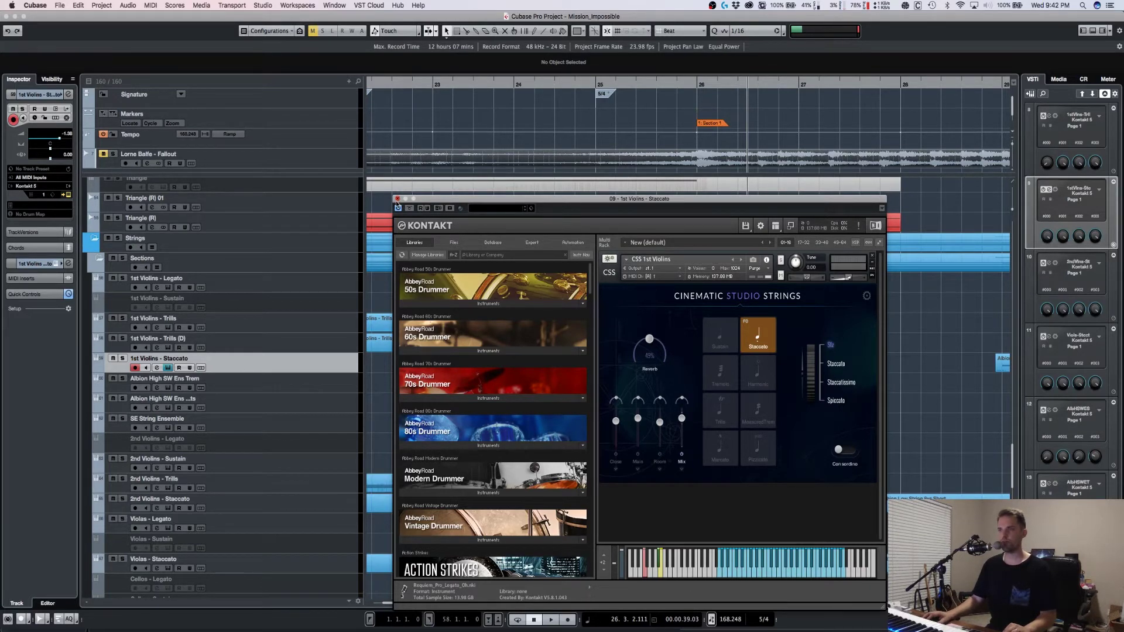
{"action": "left_click", "coordinate": [398, 199]}
Step: Open the Albion High SW Ens Shorts instrument in Kontakt and move its window clear of the string parts
{"action": "left_click", "coordinate": [210, 410]}
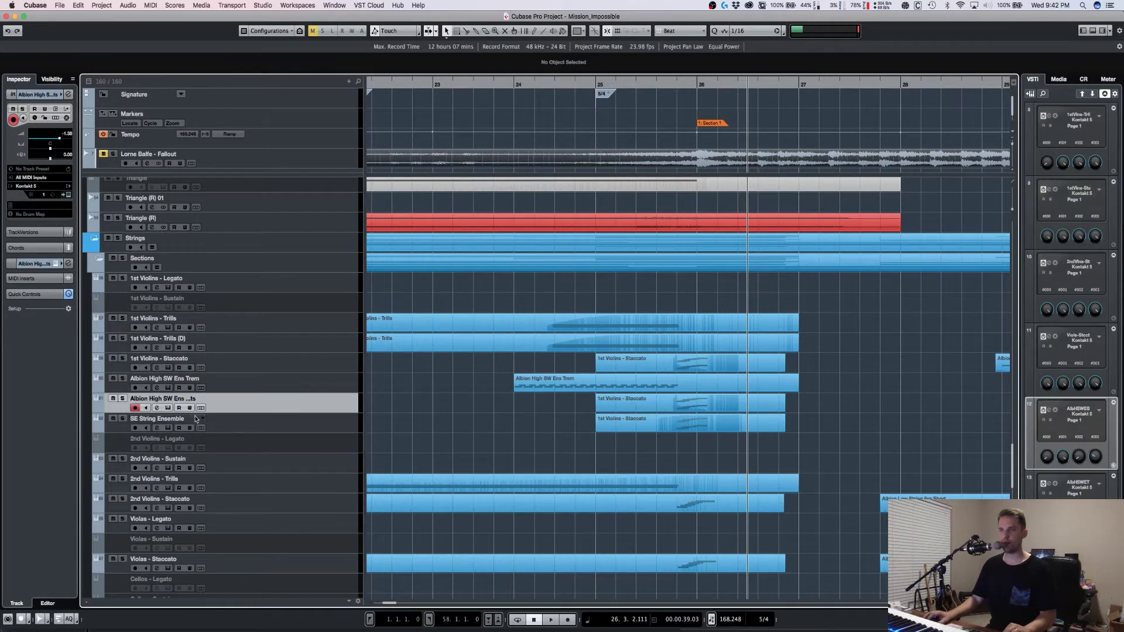
{"action": "left_click", "coordinate": [169, 409]}
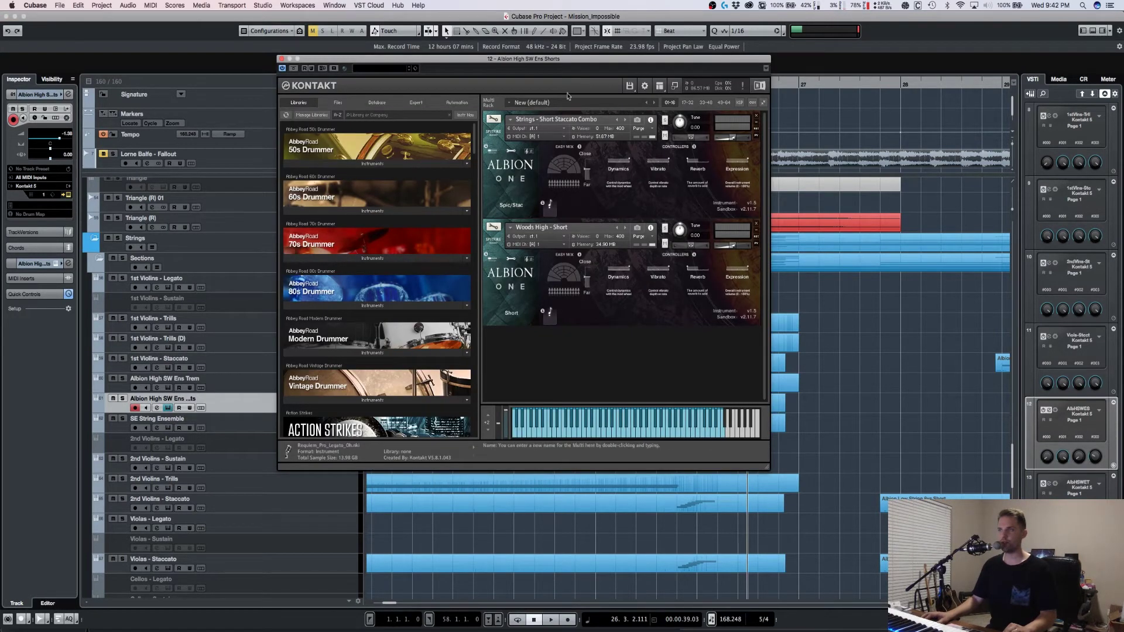
{"action": "left_click_drag", "start_coordinate": [579, 59], "coordinate": [737, 475]}
Step: Solo the Albion High SW Ens Shorts track, play its run from bar 25 into bar 26, and remove the solo
{"action": "left_click", "coordinate": [643, 268]}
{"action": "key", "text": "space"}
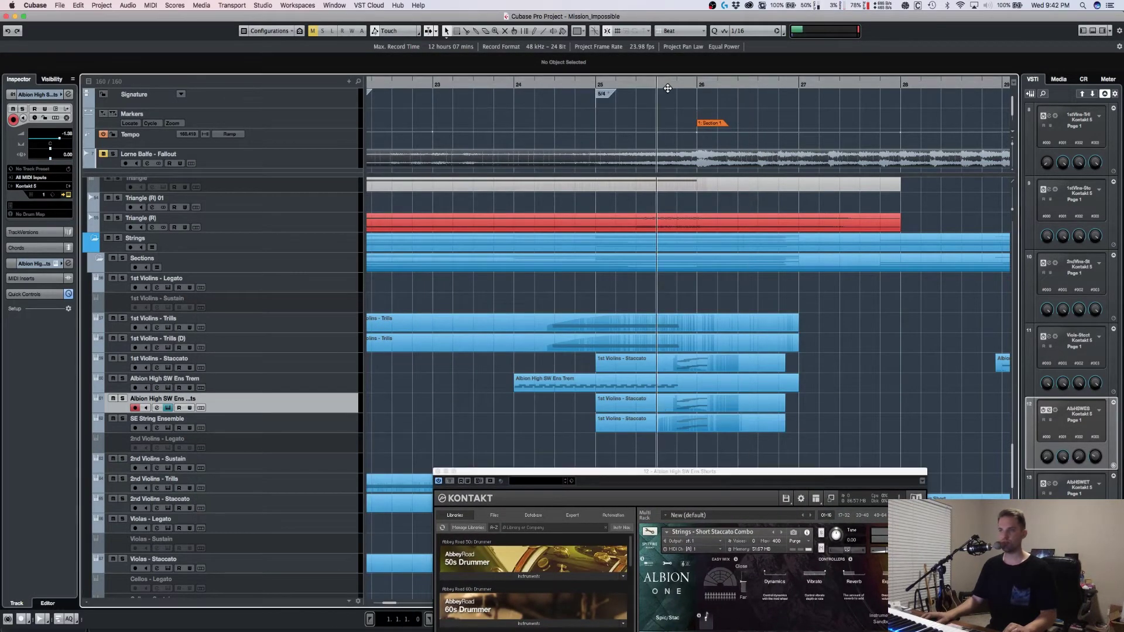
{"action": "key", "text": "s"}
{"action": "key", "text": "space"}
{"action": "key", "text": "space"}
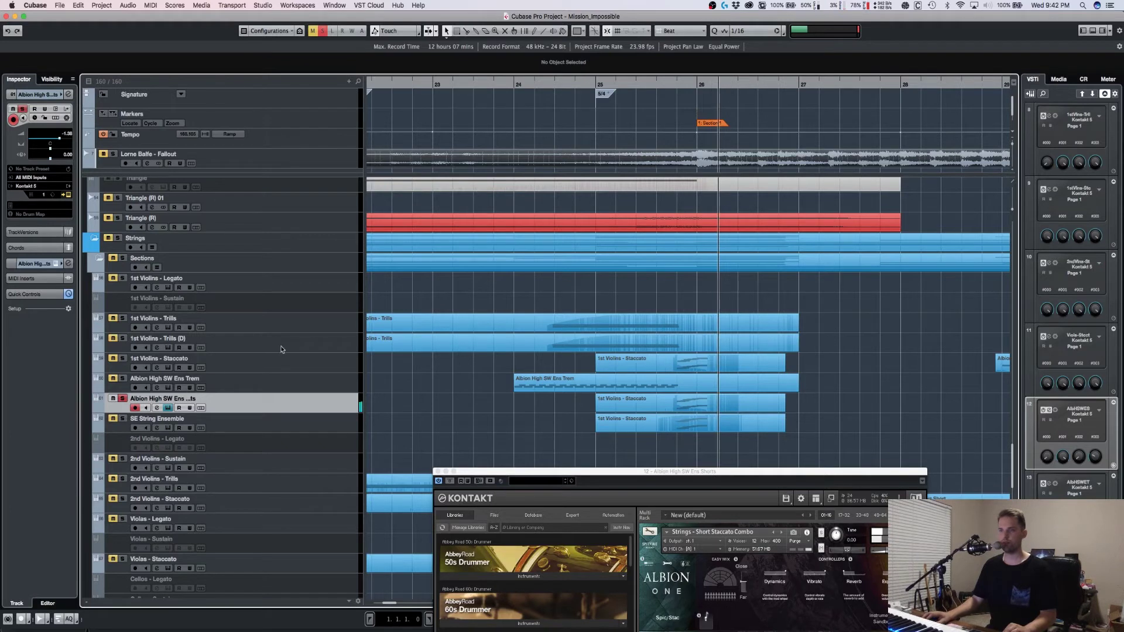
{"action": "key", "text": "s"}
Step: Solo the 1st Violins - Staccato track for comparison, play its run from bar 25 into bar 26, and remove the solo
{"action": "left_click", "coordinate": [280, 343]}
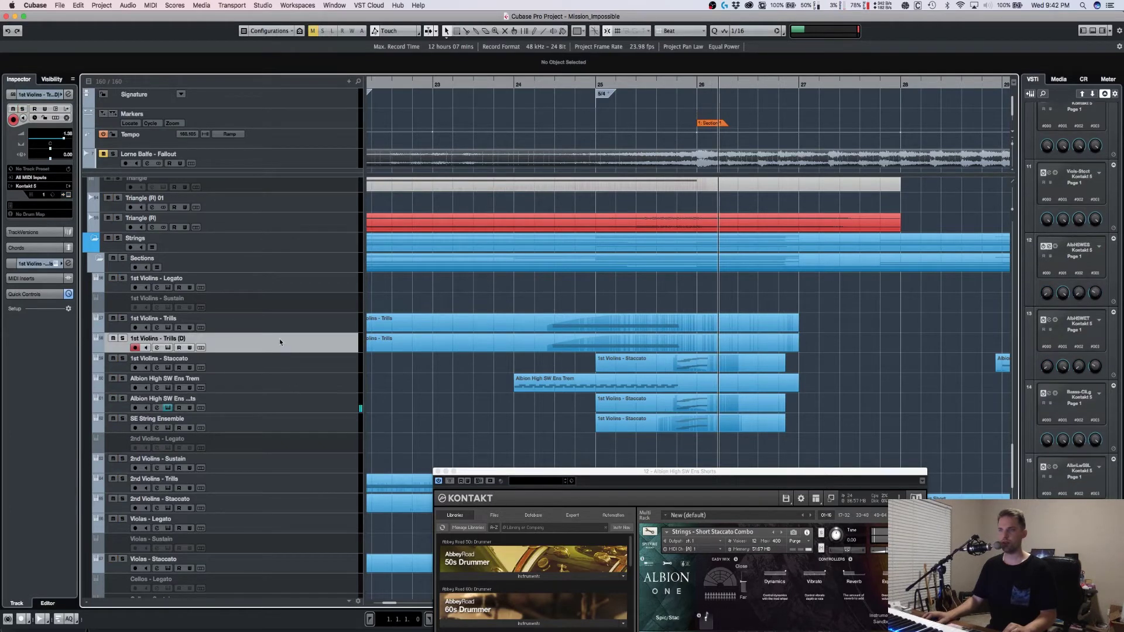
{"action": "left_click", "coordinate": [270, 370]}
{"action": "key", "text": "s"}
{"action": "left_click", "coordinate": [667, 84]}
{"action": "key", "text": "space"}
{"action": "key", "text": "s"}
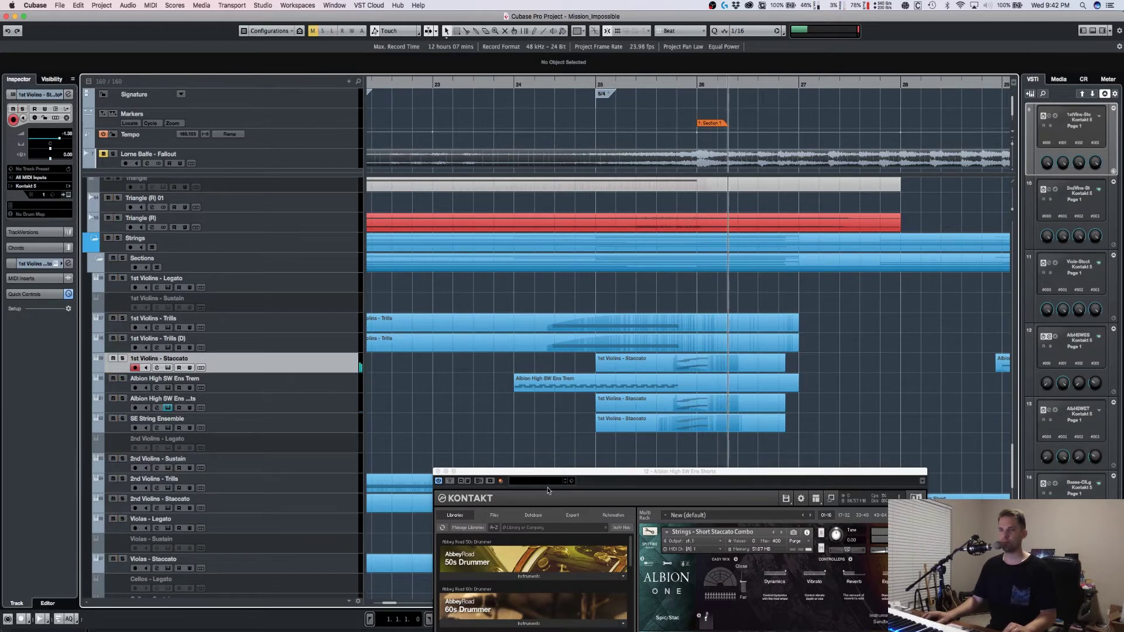
Step: Examine the Albion One Strings - Short Staccato Combo and Woods High - Short patches, and close the Kontakt window
{"action": "left_click_drag", "start_coordinate": [553, 474], "coordinate": [496, 173]}
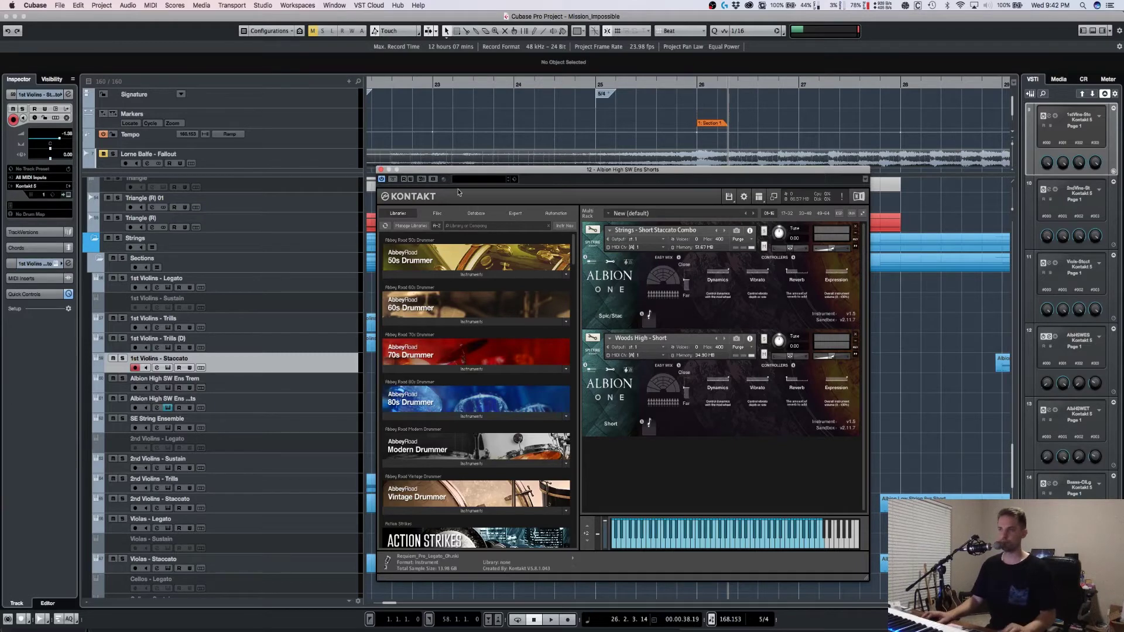
{"action": "left_click", "coordinate": [381, 170]}
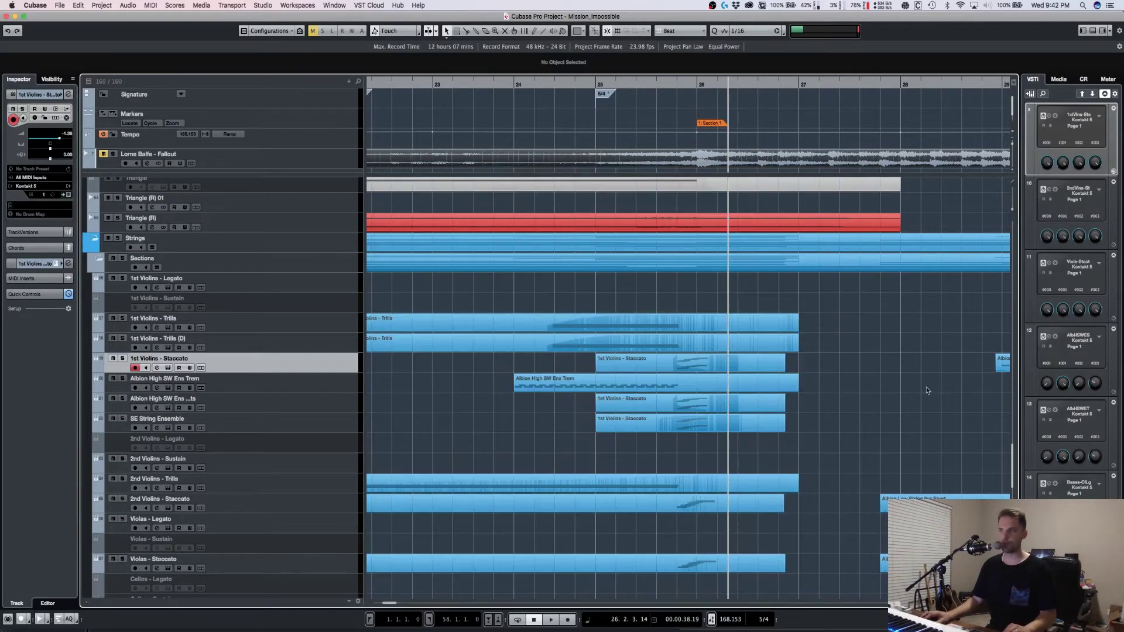
{"action": "key", "text": "g"}
{"action": "key", "text": "g"}
{"action": "scroll", "coordinate": [761, 235], "scroll_direction": "up", "scroll_amount": 1}
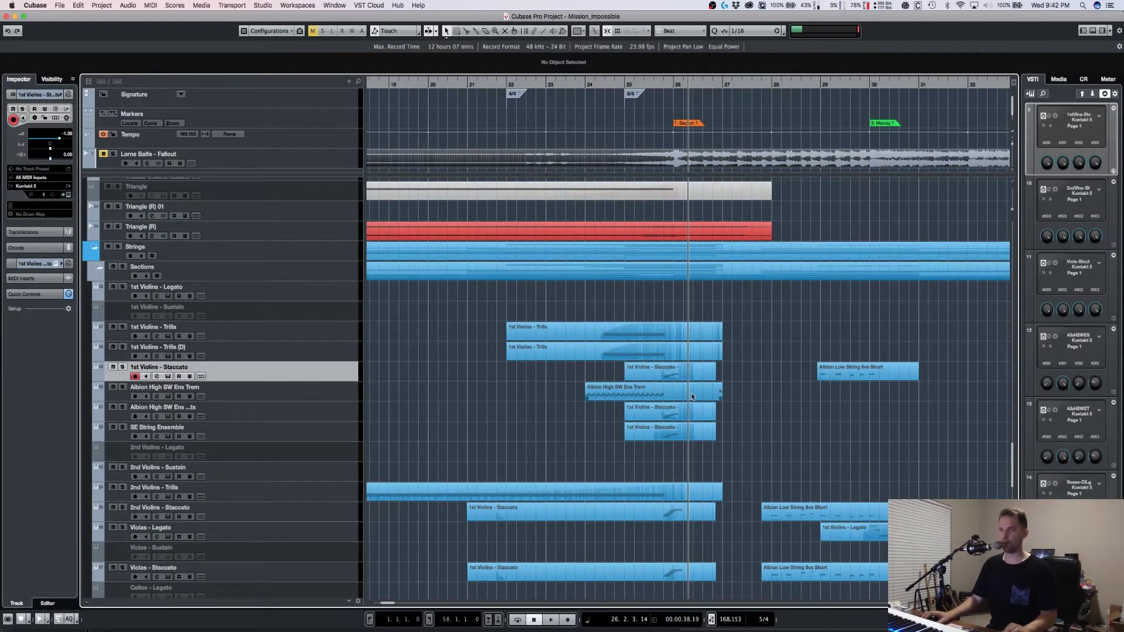
Step: Examine the string parts and the time signature changes leading into Section 1, placing the playhead at bar 27
{"action": "left_click", "coordinate": [649, 82]}
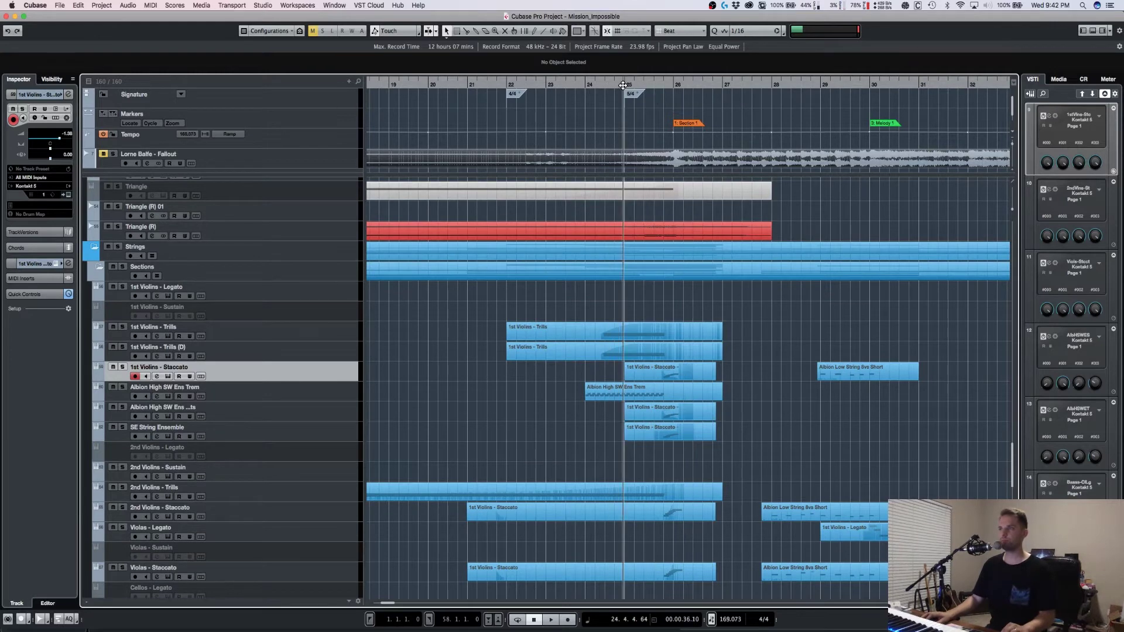
{"action": "key", "text": "g"}
{"action": "scroll", "coordinate": [582, 422], "scroll_direction": "up", "scroll_amount": 3}
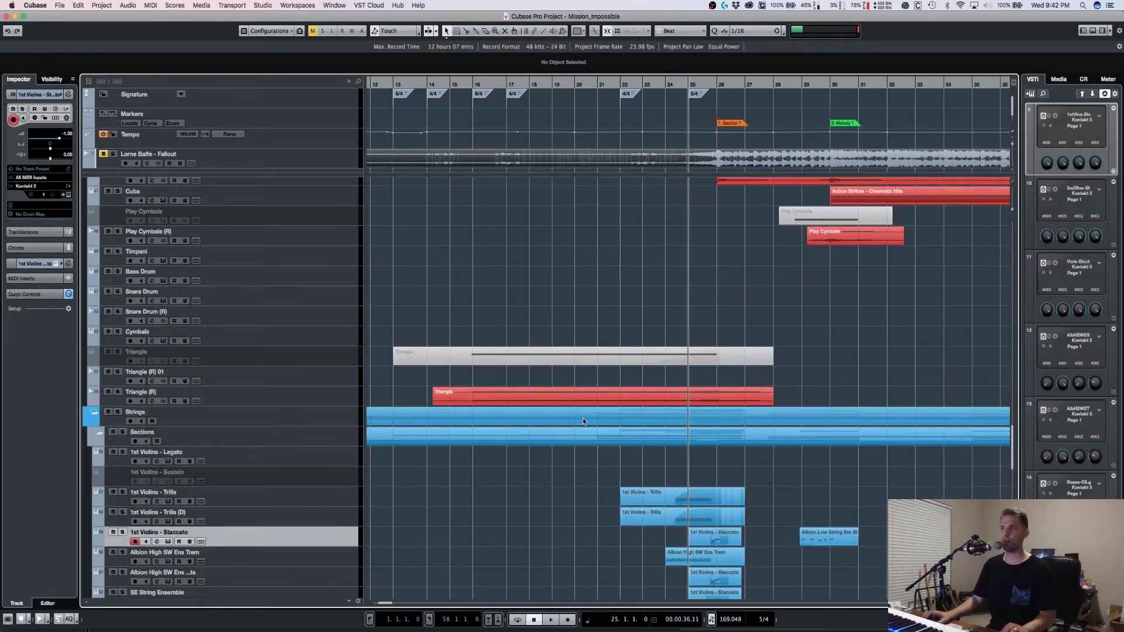
{"action": "scroll", "coordinate": [523, 319], "scroll_direction": "down", "scroll_amount": 6}
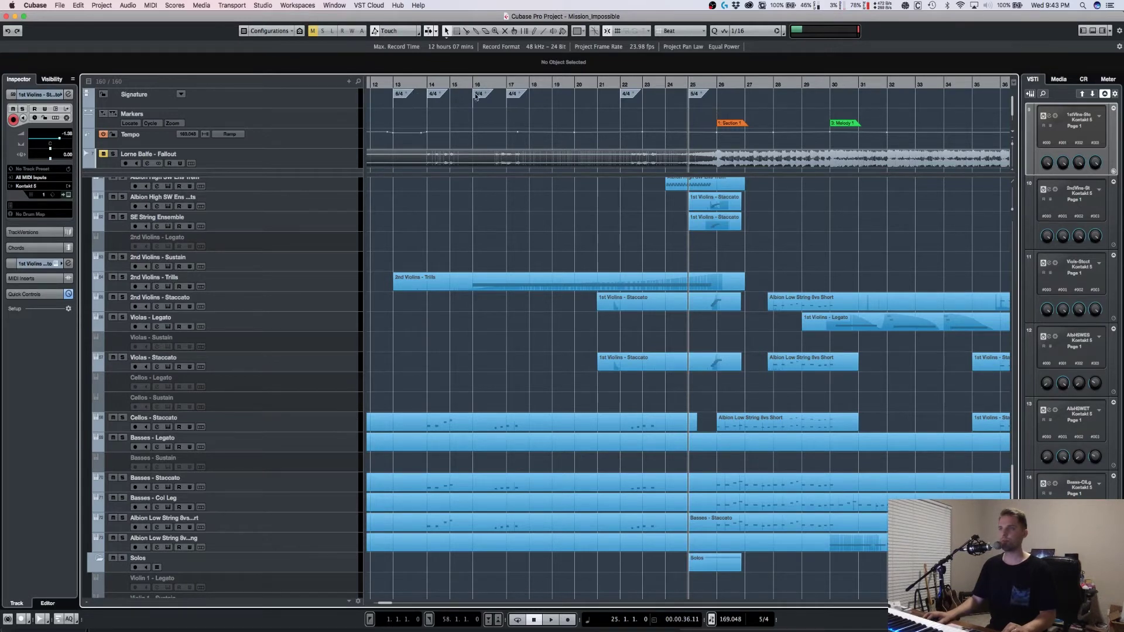
{"action": "left_click", "coordinate": [746, 83]}
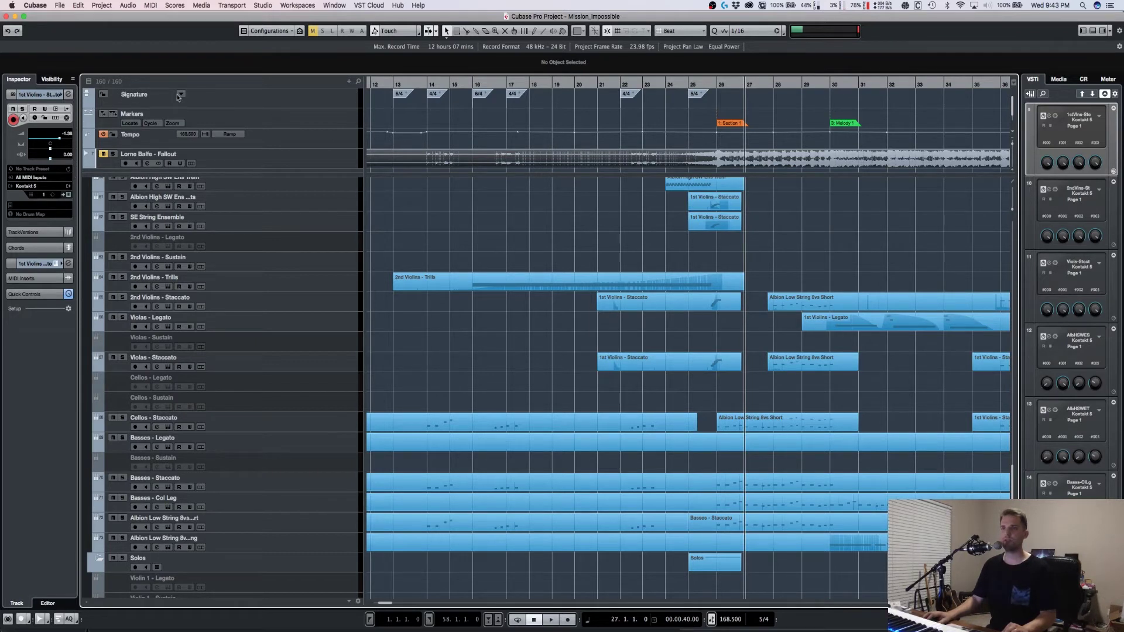
{"action": "left_click", "coordinate": [54, 80]}
{"action": "left_click", "coordinate": [22, 81]}
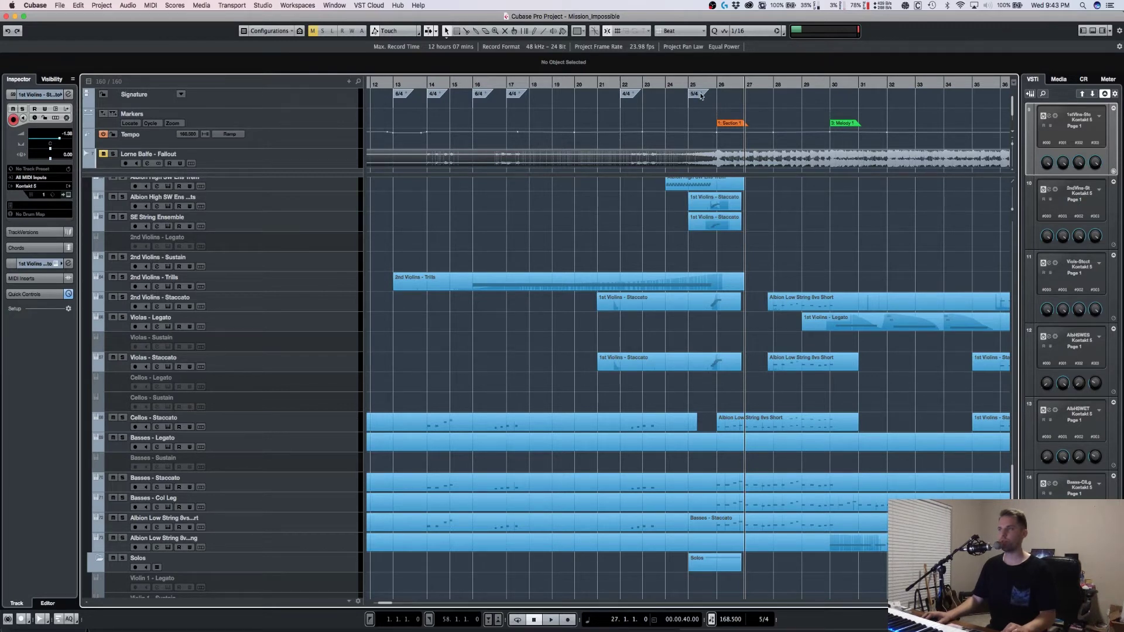
Step: Examine the violin and viola parts on both sides of bar 27, from the opening bars through Melody 1
{"action": "key", "text": "g"}
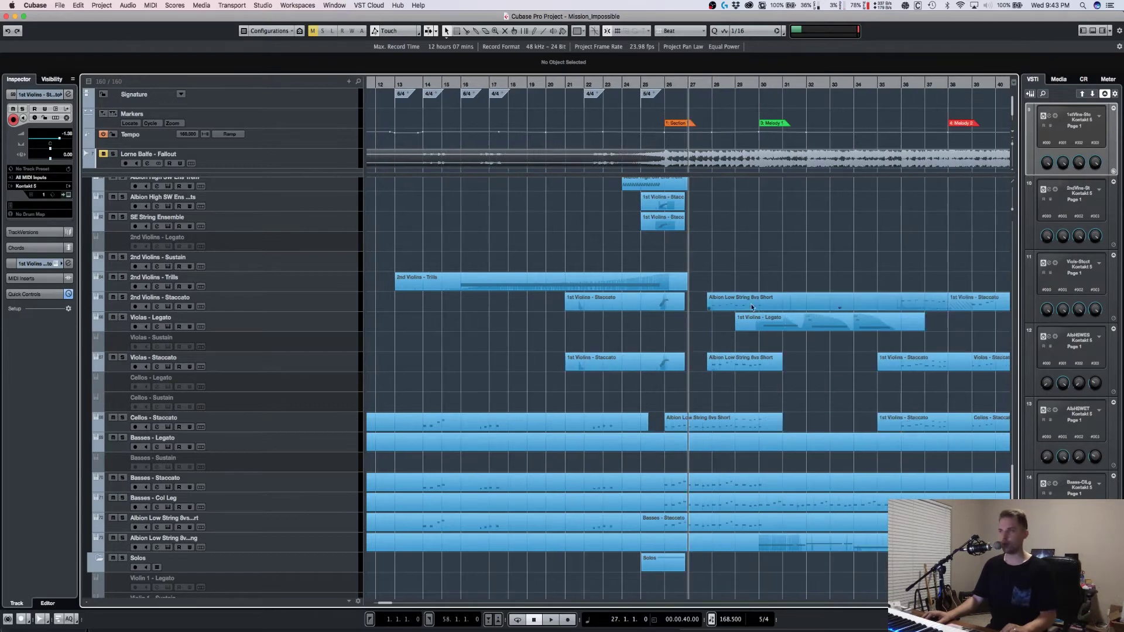
{"action": "scroll", "coordinate": [728, 264], "scroll_direction": "up", "scroll_amount": 1}
{"action": "scroll", "coordinate": [730, 267], "scroll_direction": "up", "scroll_amount": 7}
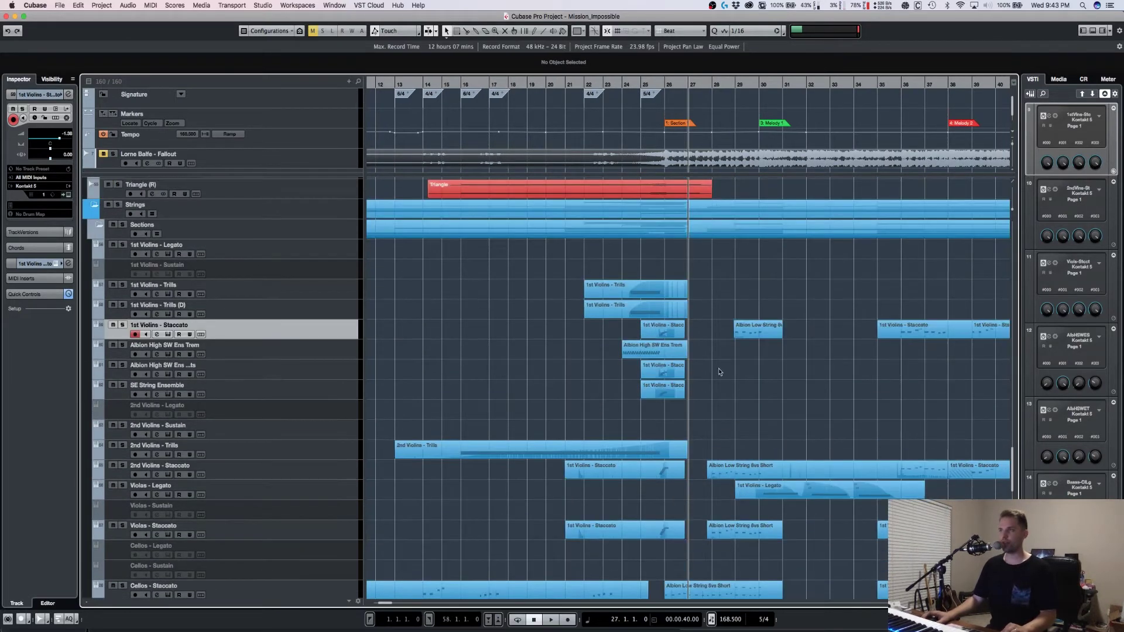
{"action": "key", "text": "h"}
{"action": "key", "text": "h"}
{"action": "scroll", "coordinate": [724, 382], "scroll_direction": "up", "scroll_amount": 1}
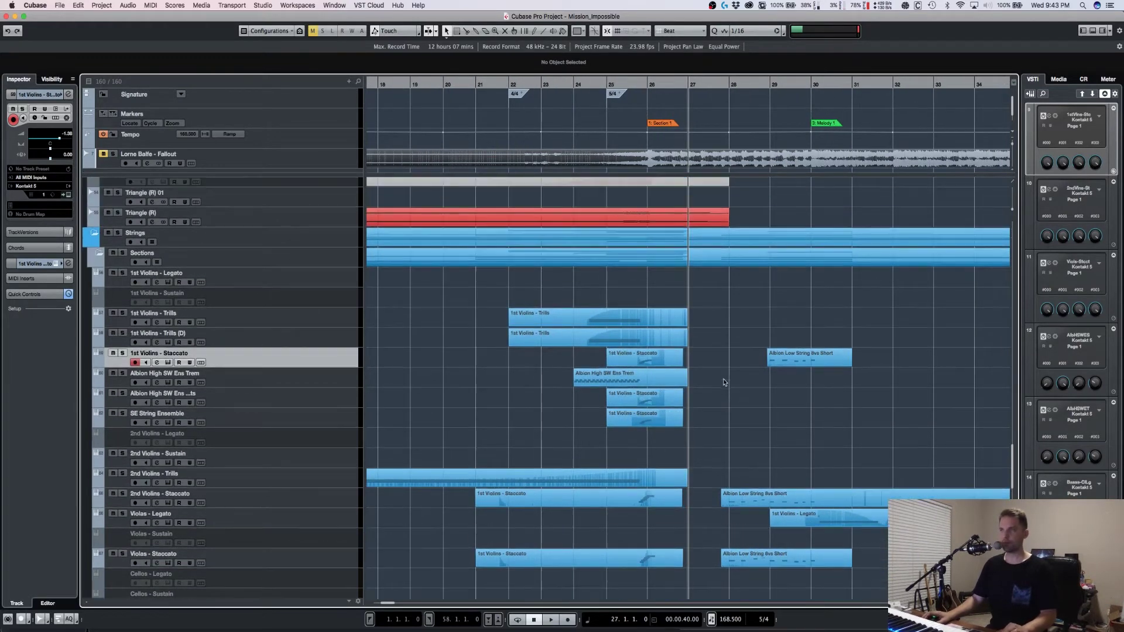
{"action": "key", "text": "g"}
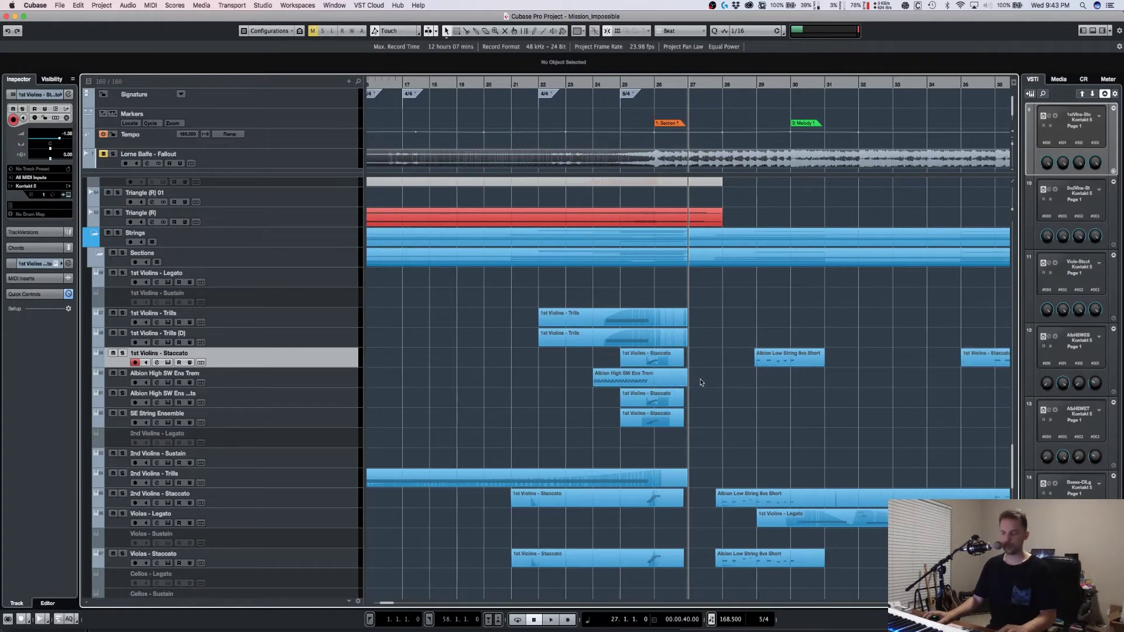
{"action": "scroll", "coordinate": [713, 376], "scroll_direction": "up", "scroll_amount": 1}
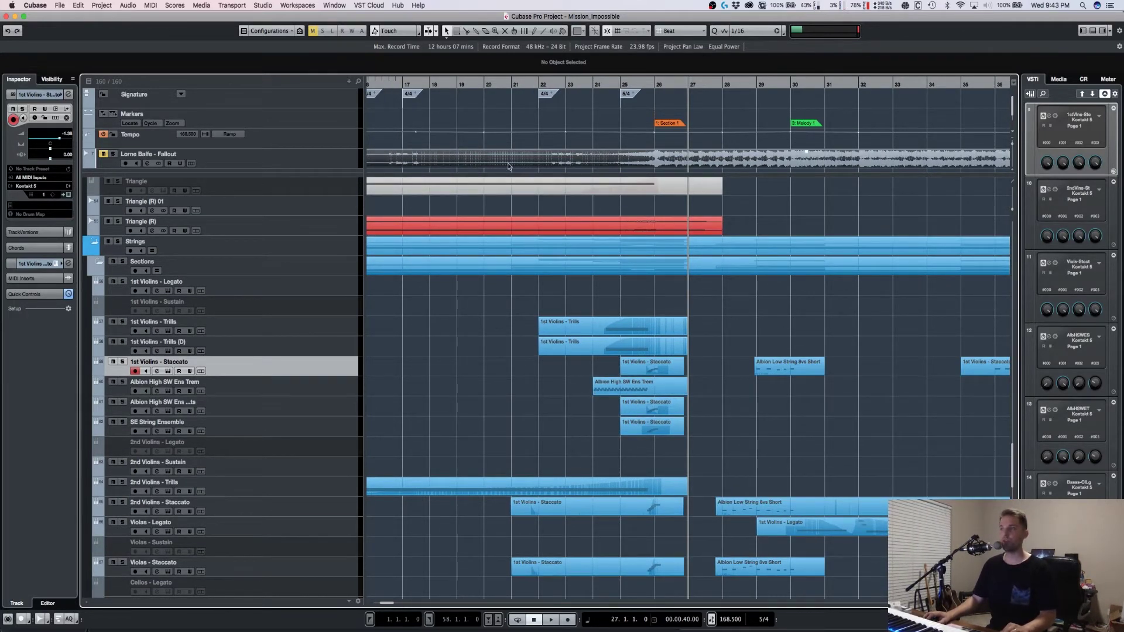
Step: Enlarge the Tempo track and the upper track area to display the tempo curve around Section 1
{"action": "left_click", "coordinate": [275, 143]}
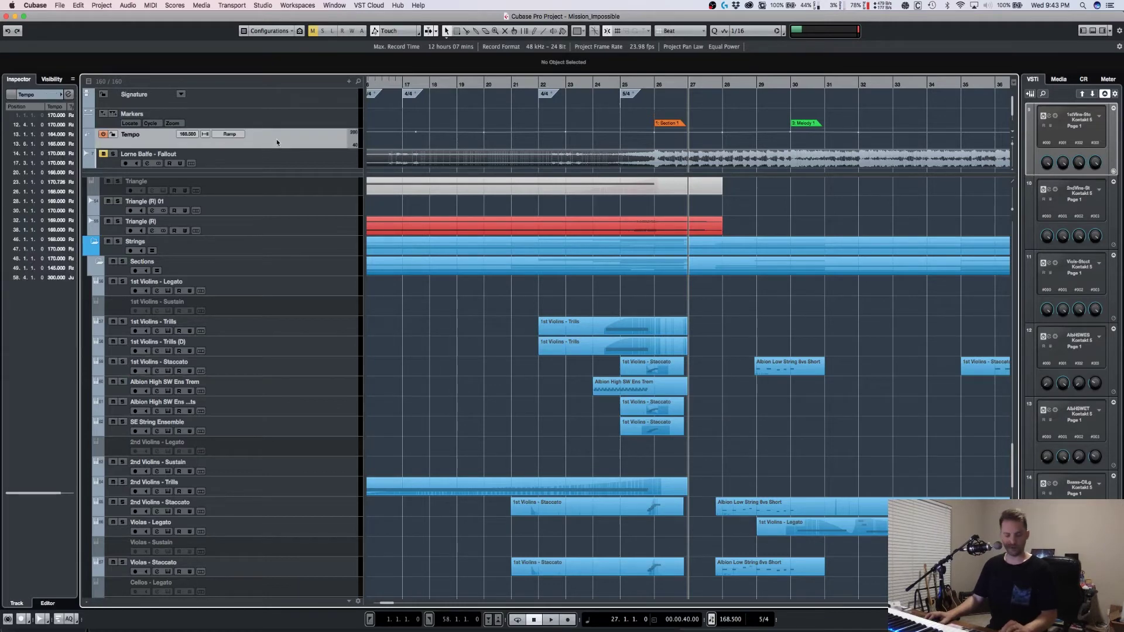
{"action": "left_click_drag", "start_coordinate": [281, 144], "coordinate": [291, 163]}
{"action": "scroll", "coordinate": [808, 306], "scroll_direction": "up", "scroll_amount": 4}
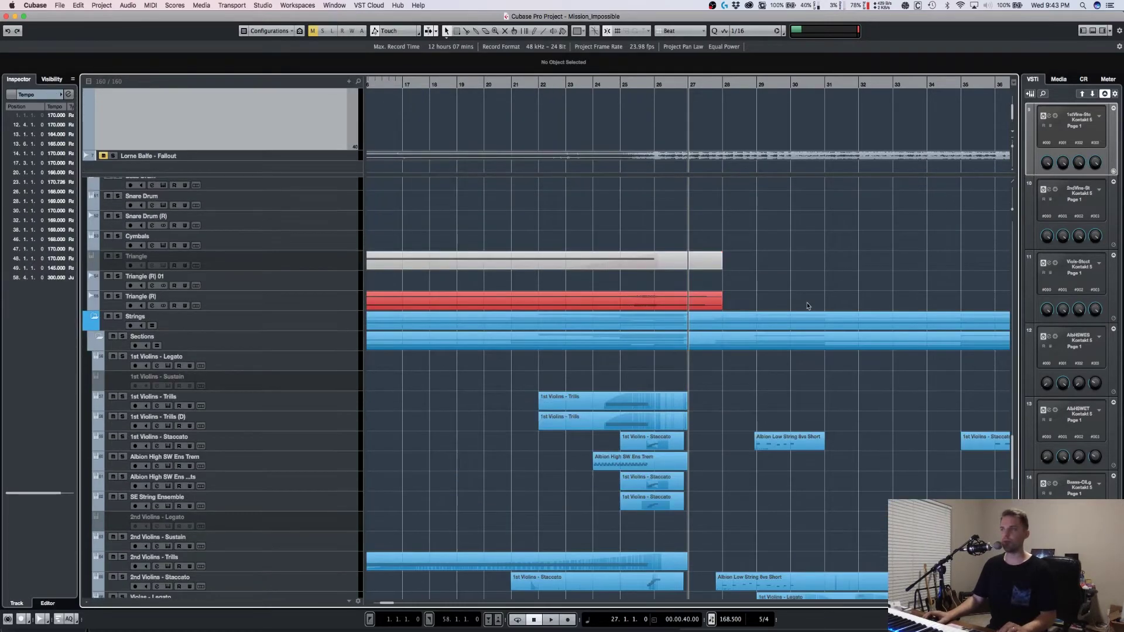
{"action": "scroll", "coordinate": [629, 119], "scroll_direction": "up", "scroll_amount": 2}
{"action": "left_click_drag", "start_coordinate": [339, 175], "coordinate": [339, 330]}
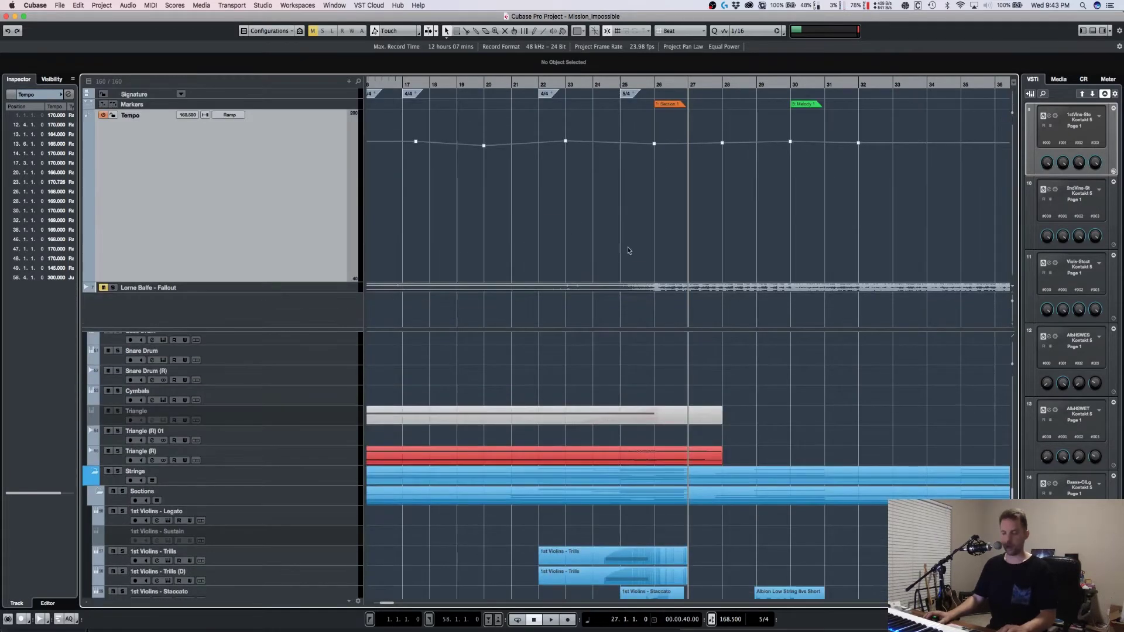
Step: Shrink the Tempo track and the upper track area, leaving the Lorne Balfe - Fallout reference track tall enough to show its waveform
{"action": "scroll", "coordinate": [624, 250], "scroll_direction": "down", "scroll_amount": 6}
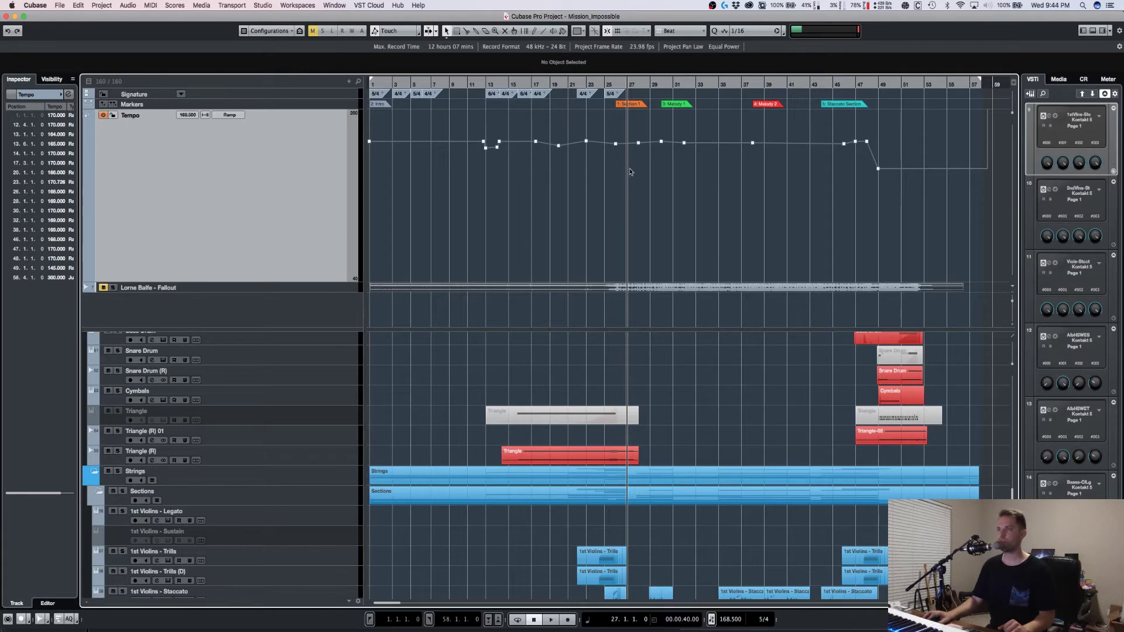
{"action": "key", "text": "alt+Up"}
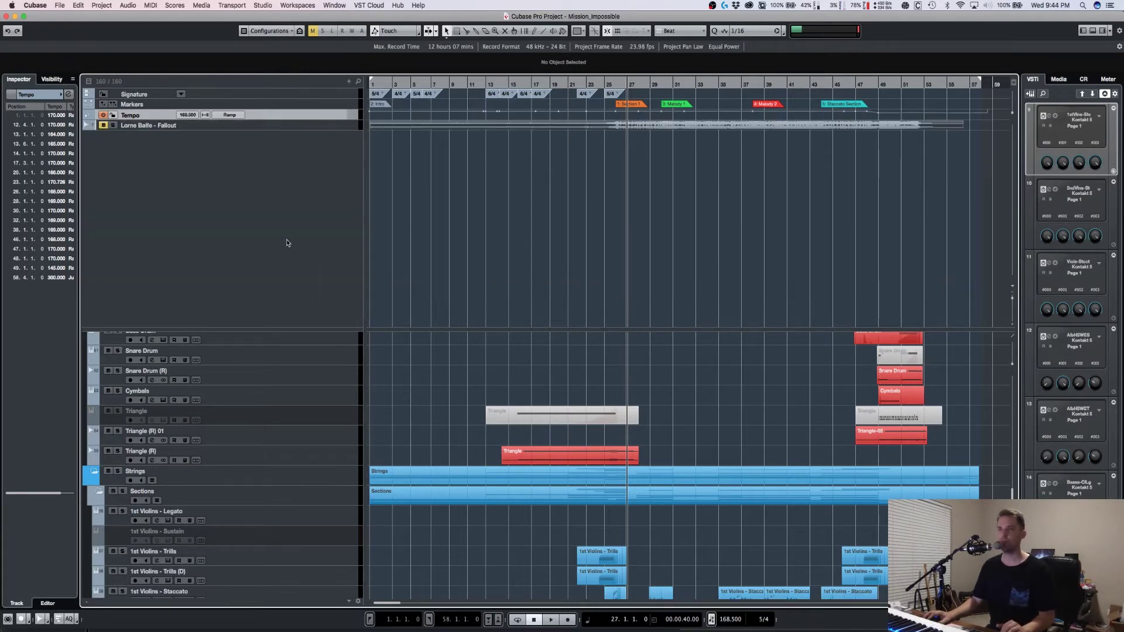
{"action": "left_click_drag", "start_coordinate": [312, 329], "coordinate": [307, 149]}
{"action": "scroll", "coordinate": [305, 229], "scroll_direction": "up", "scroll_amount": 4}
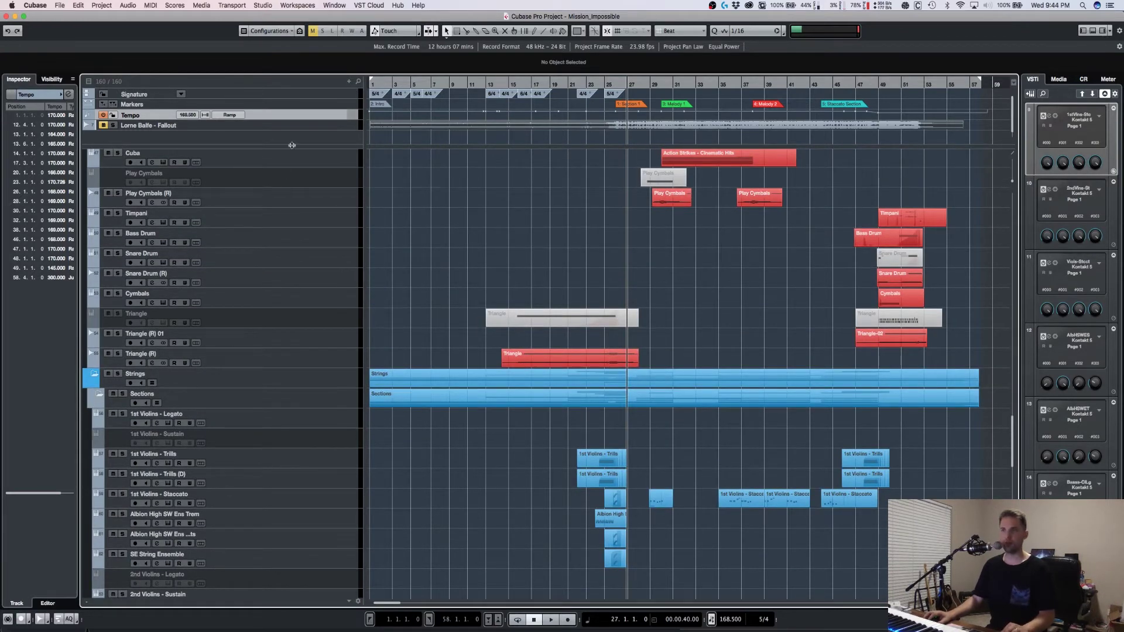
{"action": "left_click_drag", "start_coordinate": [291, 148], "coordinate": [293, 153]}
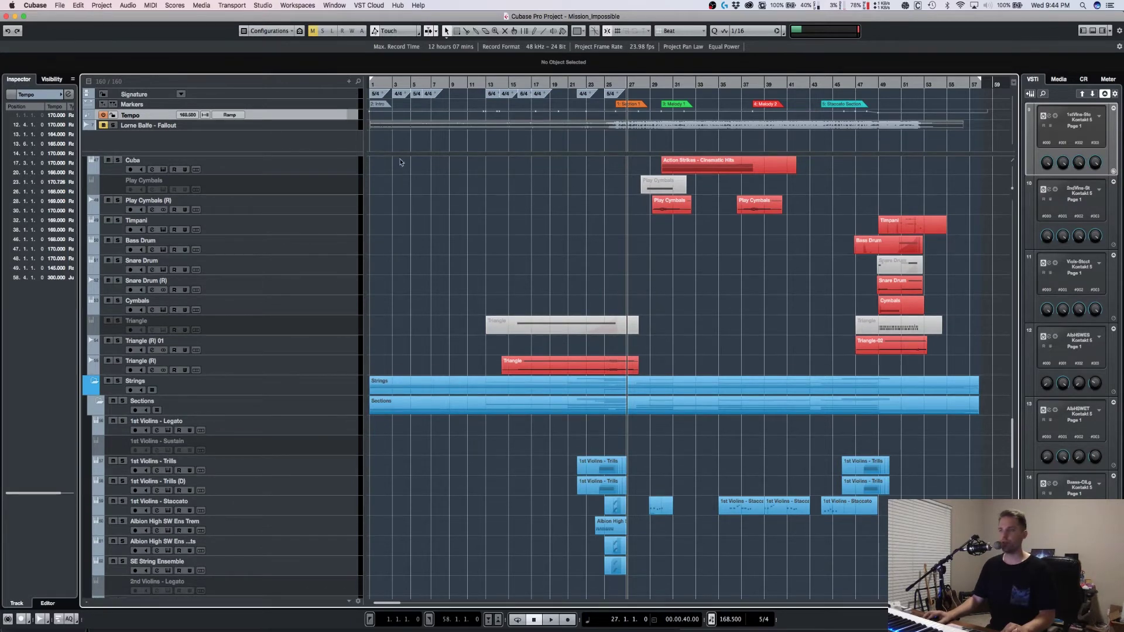
{"action": "left_click", "coordinate": [314, 115]}
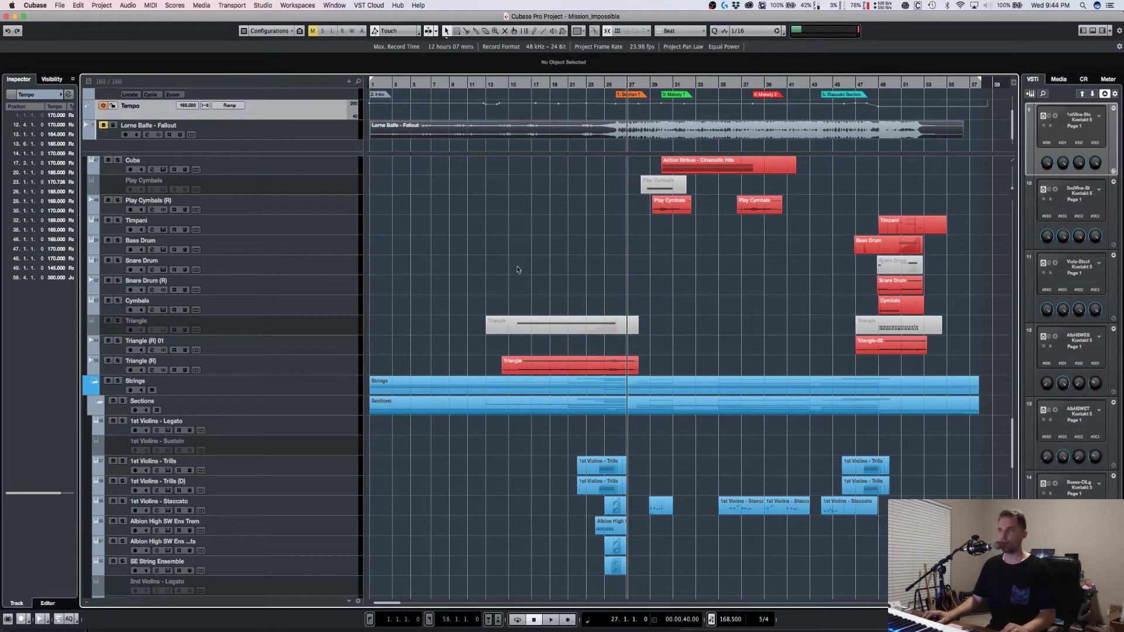
Step: Start playback from bar 25, just before Section 1
{"action": "key", "text": "h"}
{"action": "key", "text": "h"}
{"action": "key", "text": "h"}
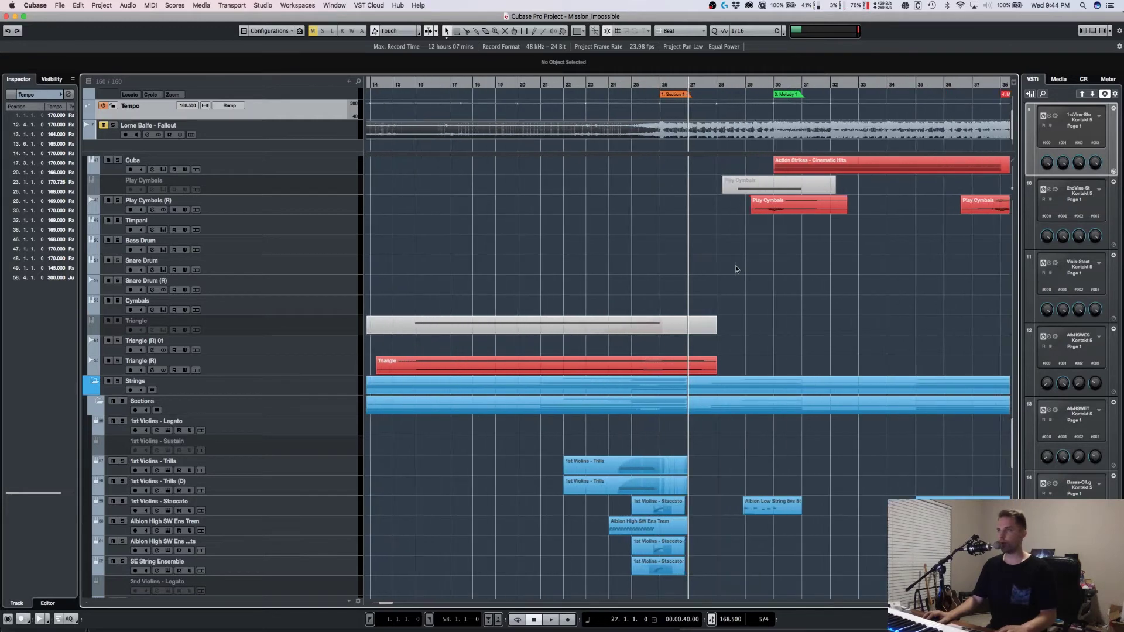
{"action": "left_click", "coordinate": [612, 83]}
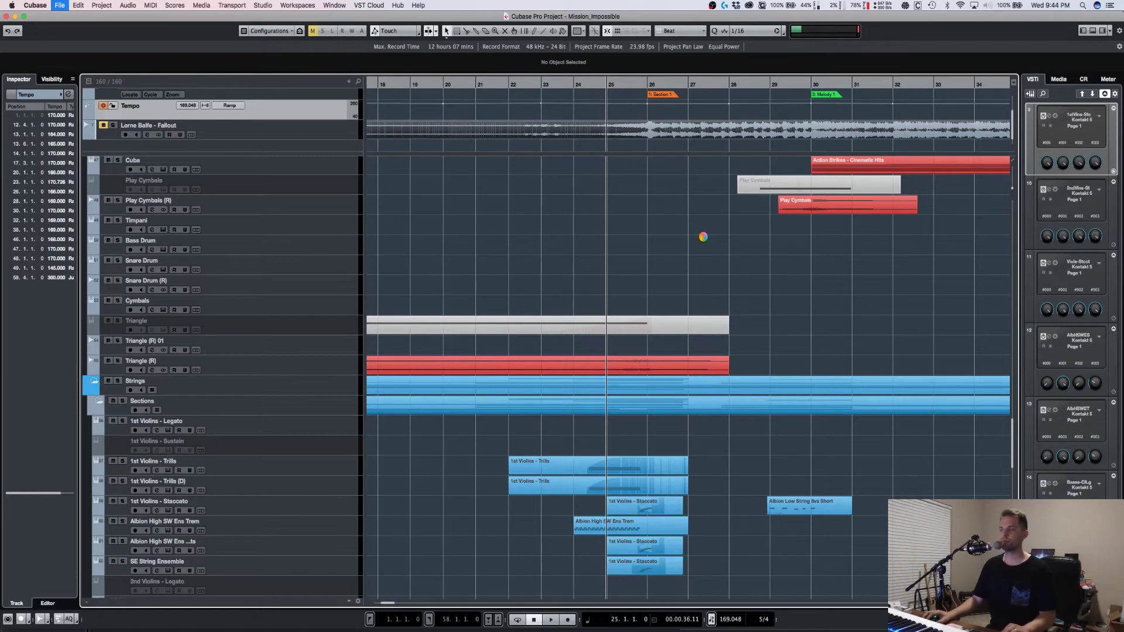
{"action": "key", "text": "space"}
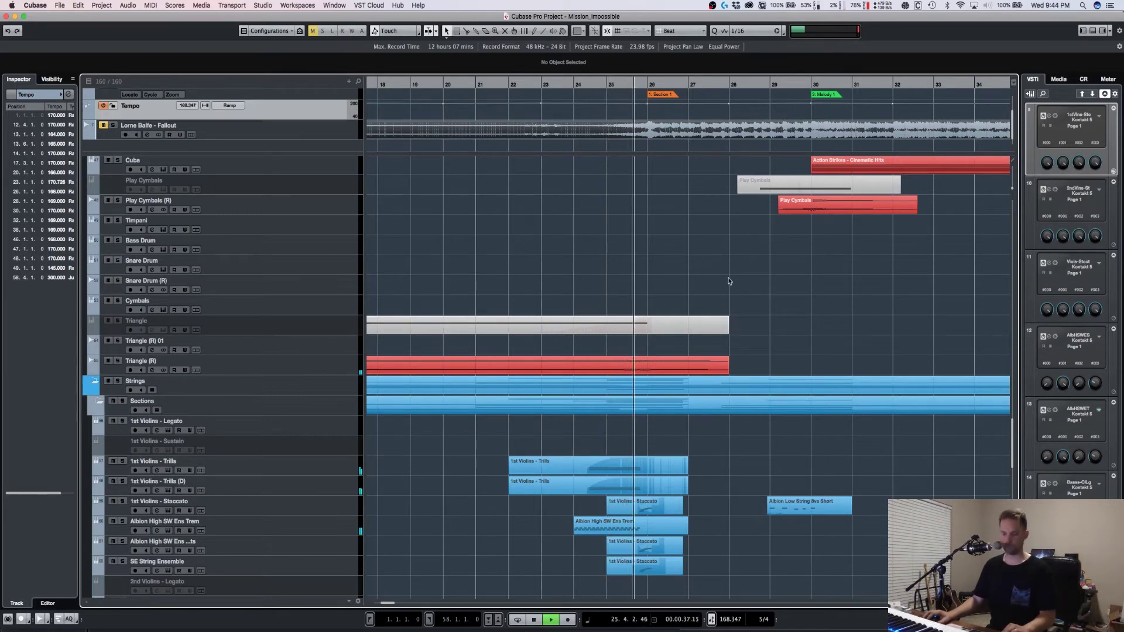
Step: Follow the string tracks from the 1st Violins down to the basses and solos while Section 1 plays
{"action": "key", "text": "g"}
{"action": "key", "text": "h"}
{"action": "key", "text": "h"}
{"action": "scroll", "coordinate": [667, 240], "scroll_direction": "down", "scroll_amount": 5}
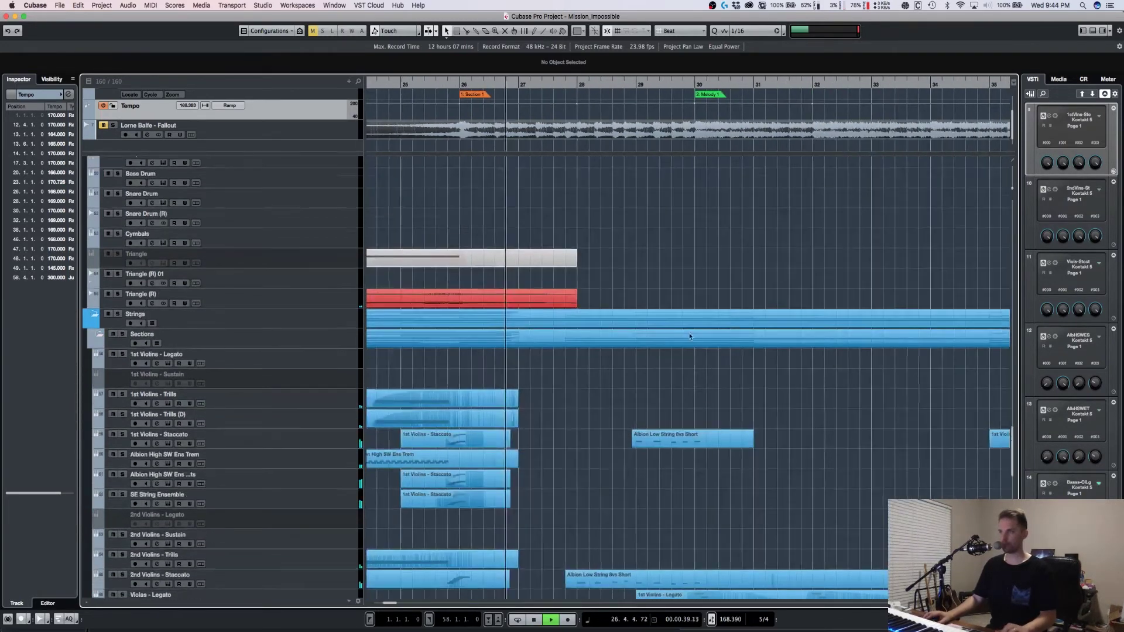
{"action": "scroll", "coordinate": [710, 420], "scroll_direction": "down", "scroll_amount": 3}
{"action": "scroll", "coordinate": [743, 409], "scroll_direction": "down", "scroll_amount": 2}
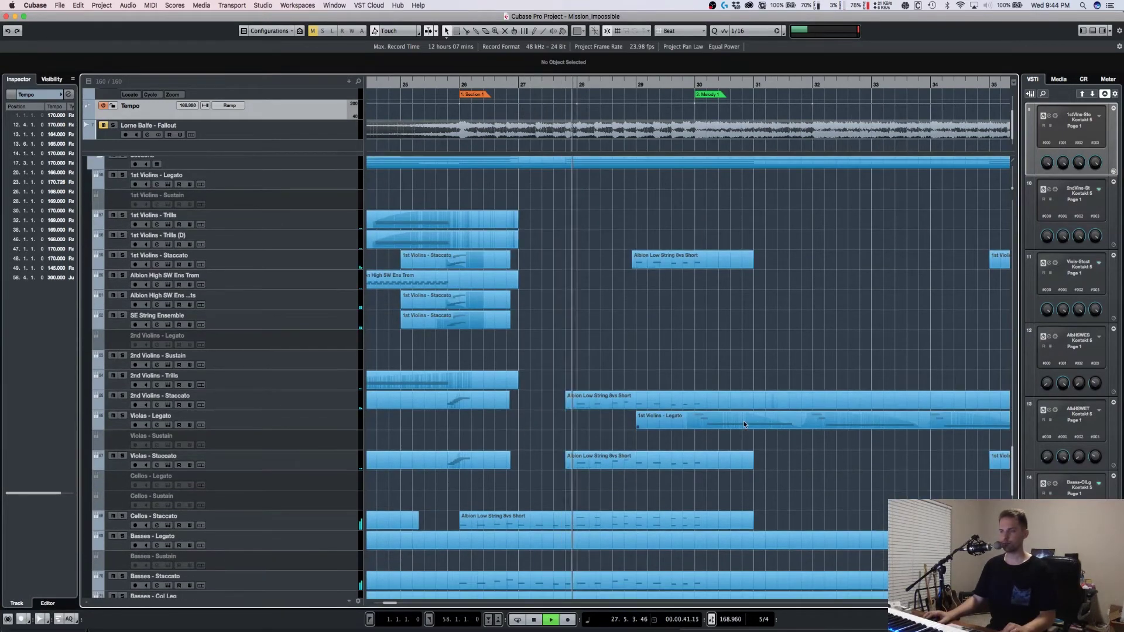
{"action": "scroll", "coordinate": [755, 424], "scroll_direction": "down", "scroll_amount": 2}
{"action": "scroll", "coordinate": [773, 422], "scroll_direction": "down", "scroll_amount": 2}
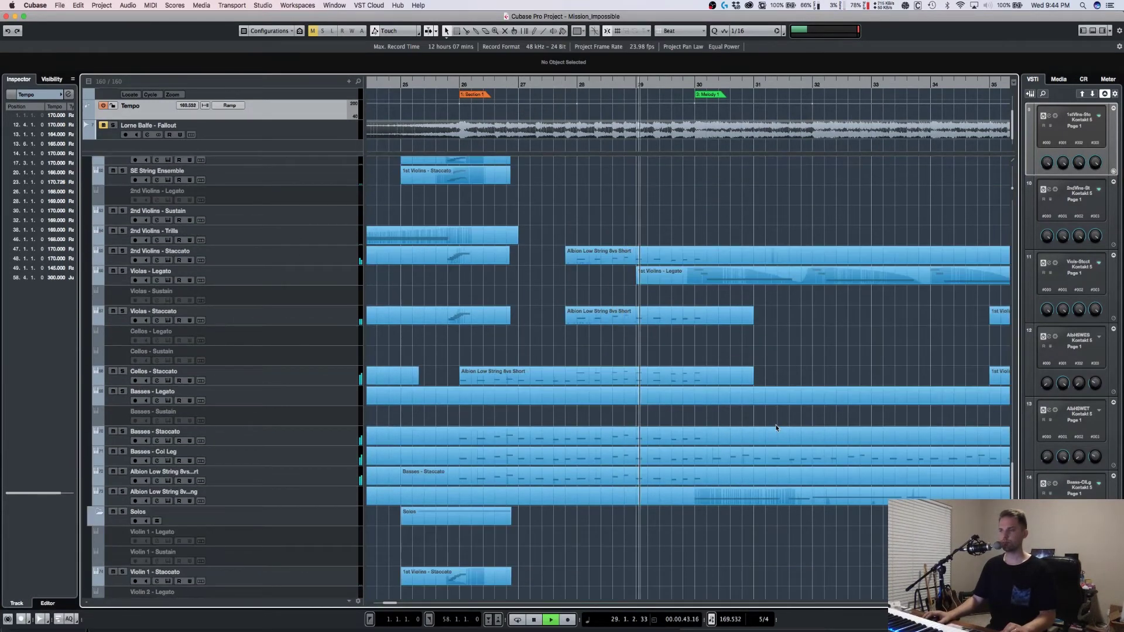
Step: Listen to the string parts through Melody 1 up to Melody 2, and stop playback in bar 38
{"action": "key", "text": "g"}
{"action": "key", "text": "g"}
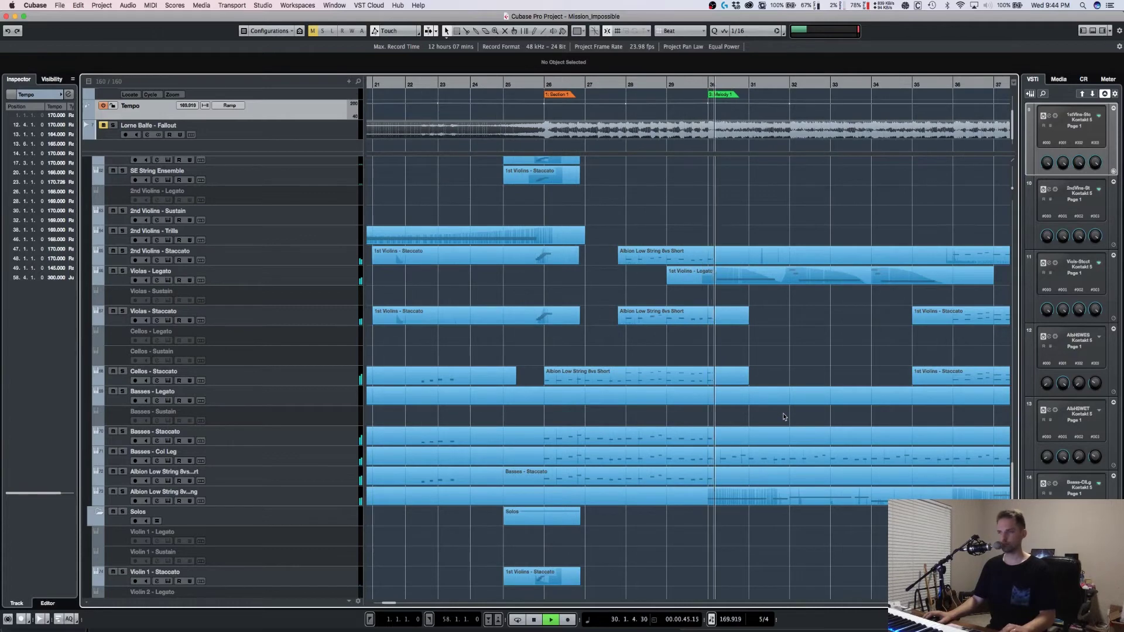
{"action": "key", "text": "g"}
{"action": "scroll", "coordinate": [781, 413], "scroll_direction": "up", "scroll_amount": 1}
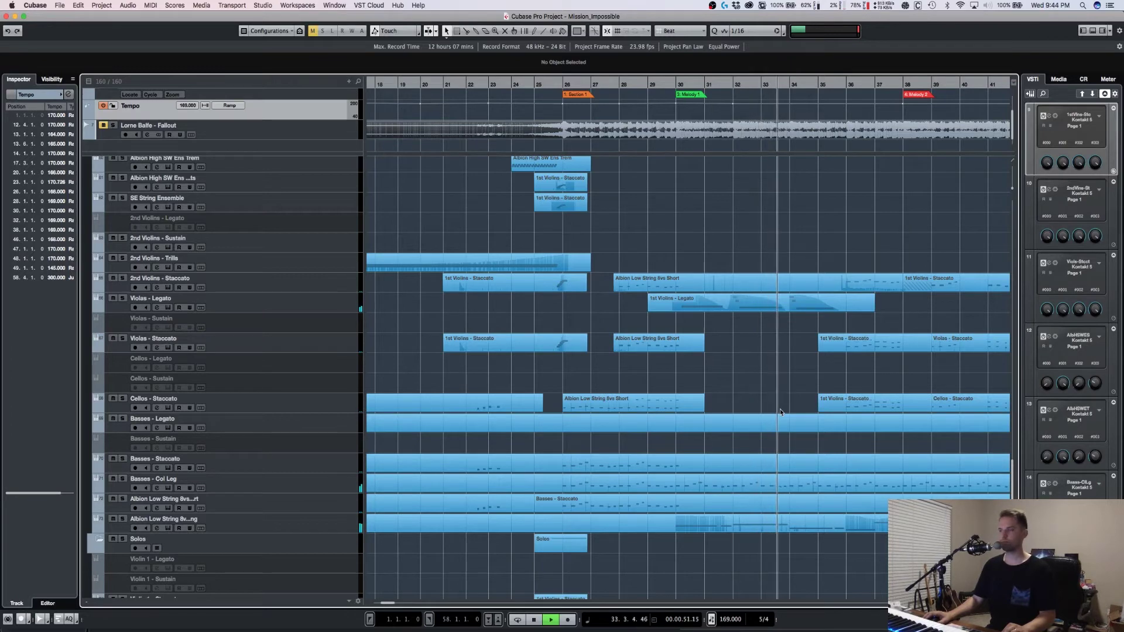
{"action": "key", "text": "g"}
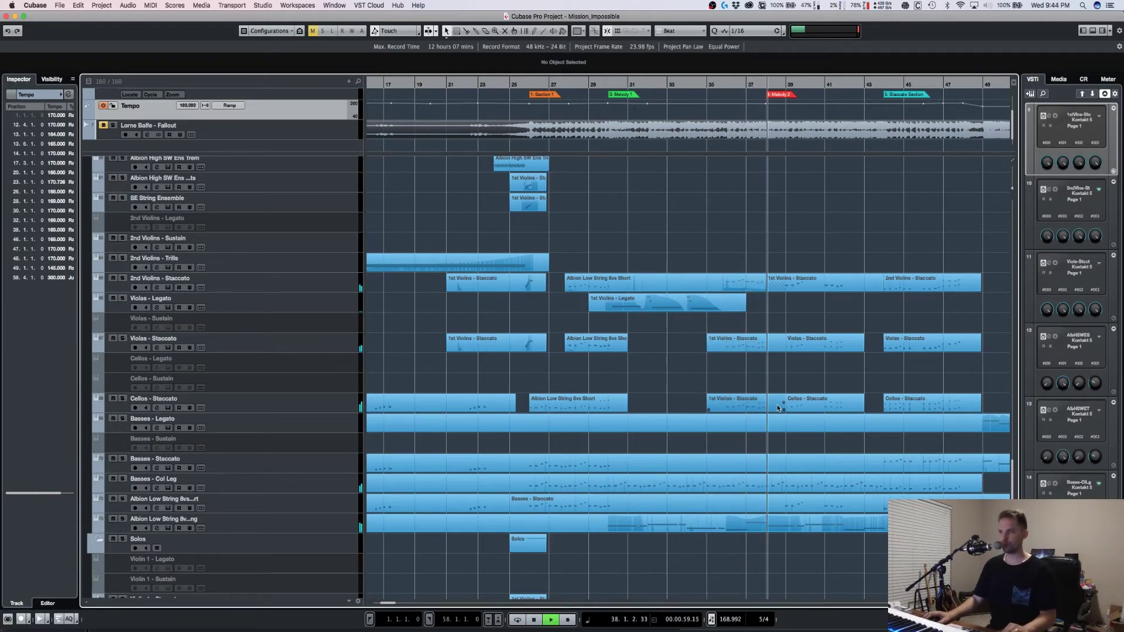
{"action": "key", "text": "space"}
Step: Return the playhead to bar 26 at Section 1 and open the Kontakt instrument of the Basses - Col Leg track
{"action": "scroll", "coordinate": [661, 404], "scroll_direction": "up", "scroll_amount": 10}
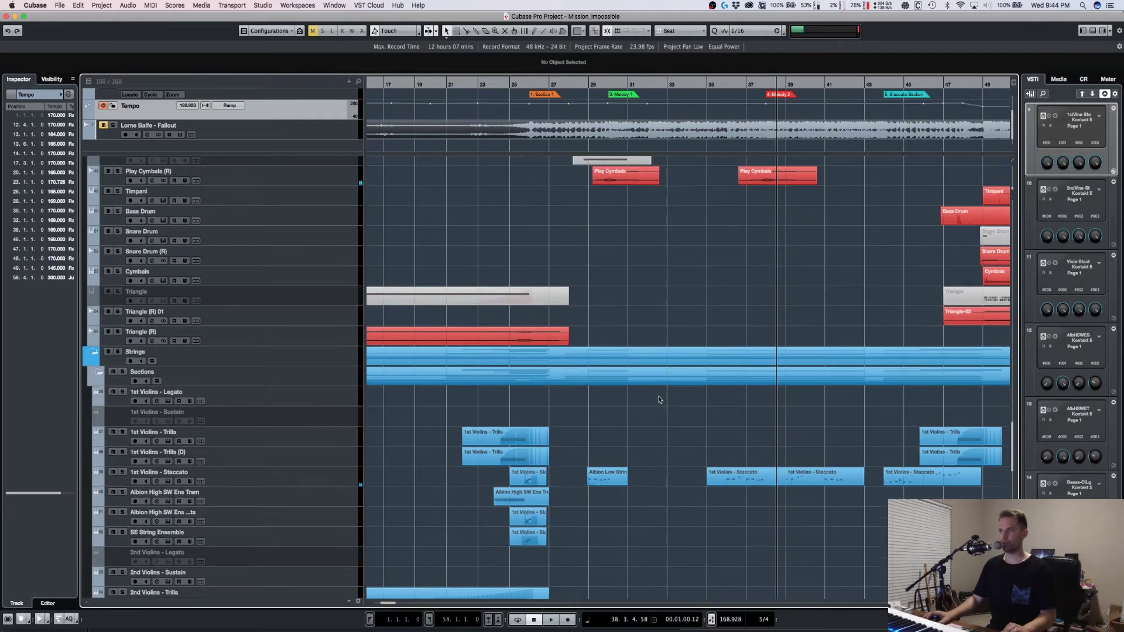
{"action": "scroll", "coordinate": [678, 431], "scroll_direction": "down", "scroll_amount": 10}
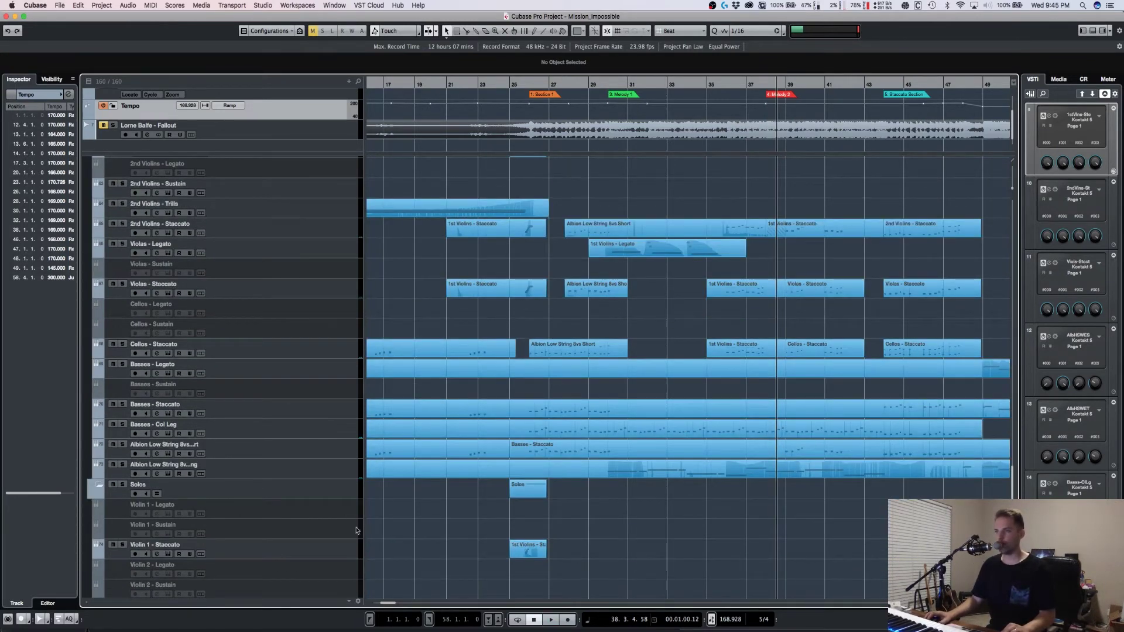
{"action": "left_click", "coordinate": [527, 82]}
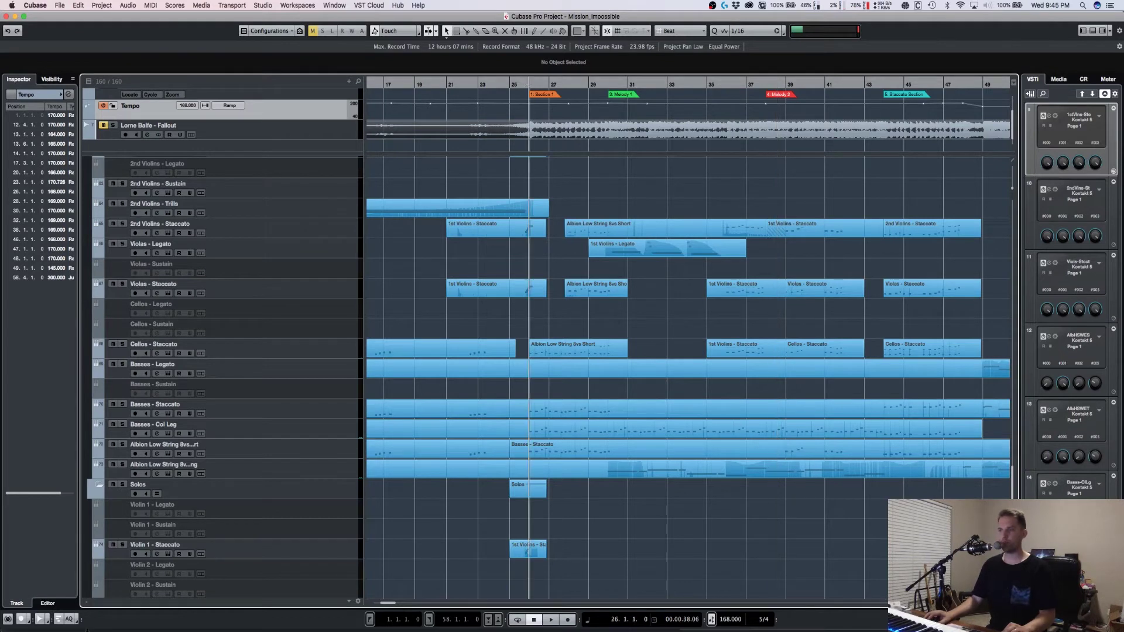
{"action": "left_click", "coordinate": [312, 433]}
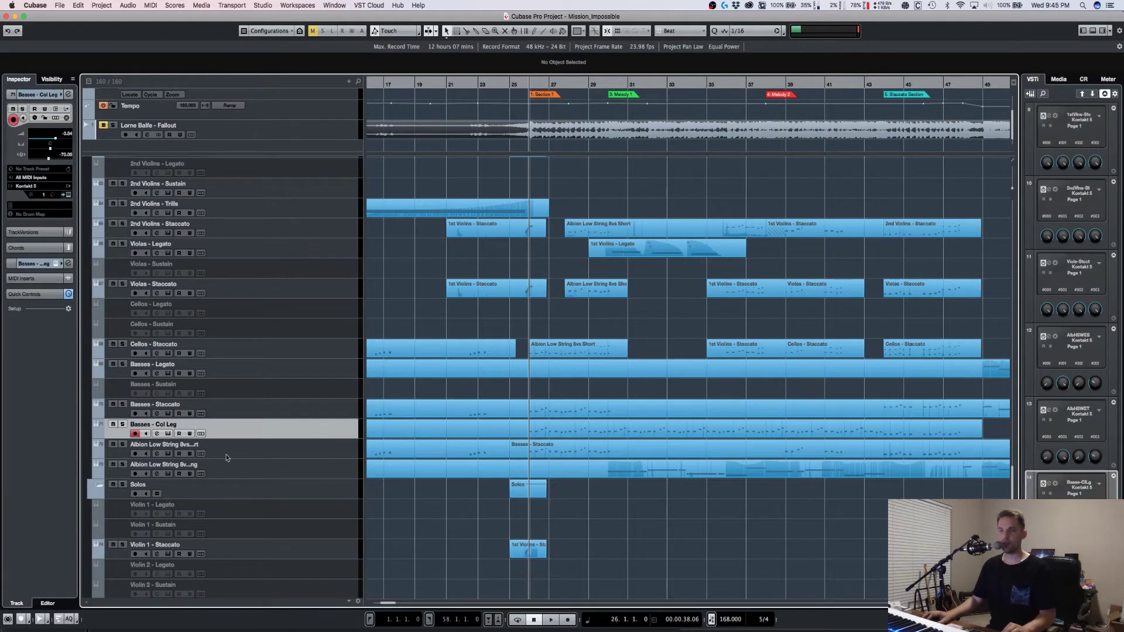
{"action": "left_click", "coordinate": [168, 434]}
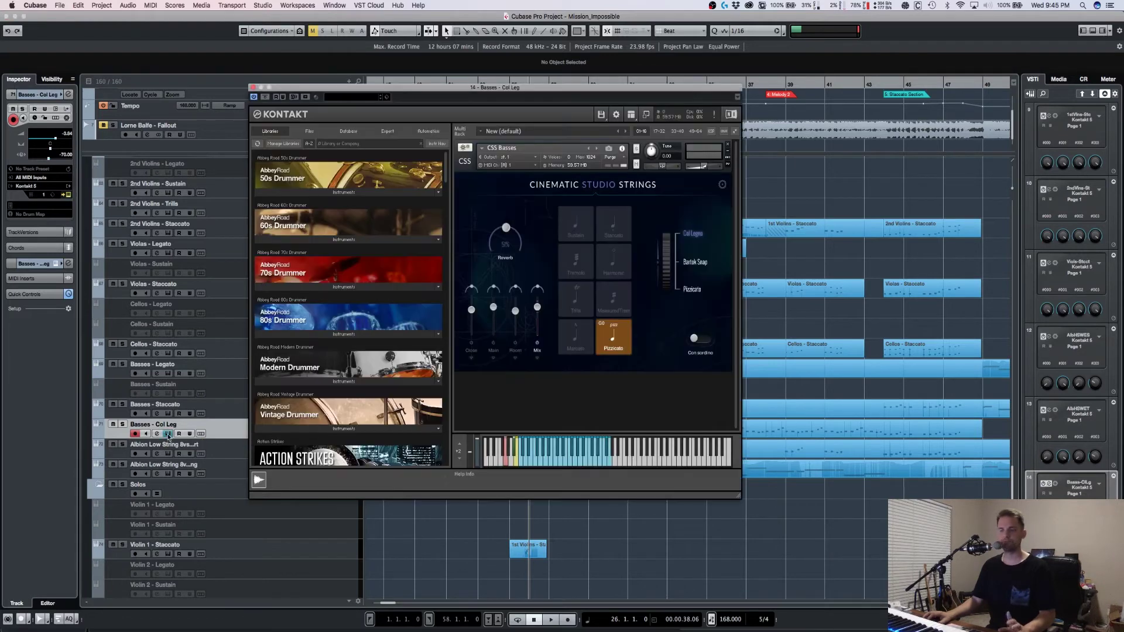
Step: Move the Basses - Col Leg Kontakt window clear of the track list and play a short passage from bar 26
{"action": "left_click_drag", "start_coordinate": [455, 88], "coordinate": [852, 198]}
{"action": "key", "text": "space"}
{"action": "key", "text": "space"}
{"action": "mouse_move", "coordinate": [829, 203]}
{"action": "left_mouse_down"}
{"action": "mouse_move", "coordinate": [798, 197]}
{"action": "mouse_move", "coordinate": [808, 198]}
{"action": "left_mouse_up"}
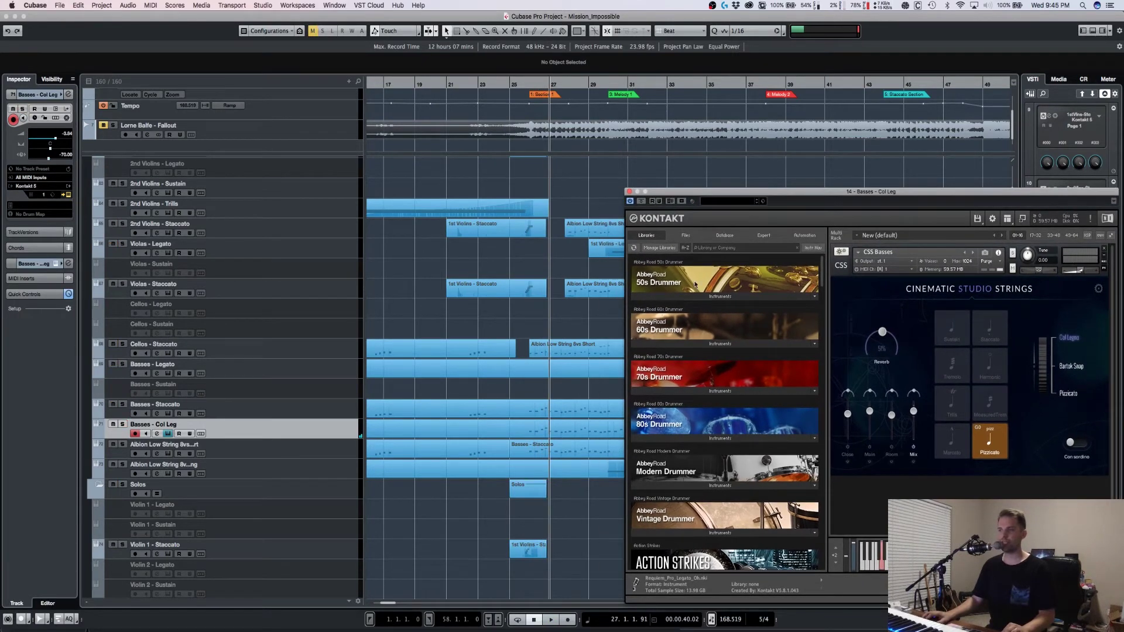
Step: Select the Cellos - Staccato and Violas - Staccato tracks in turn, and close the Basses - Col Leg Kontakt window after viewing its articulations
{"action": "left_click", "coordinate": [284, 347]}
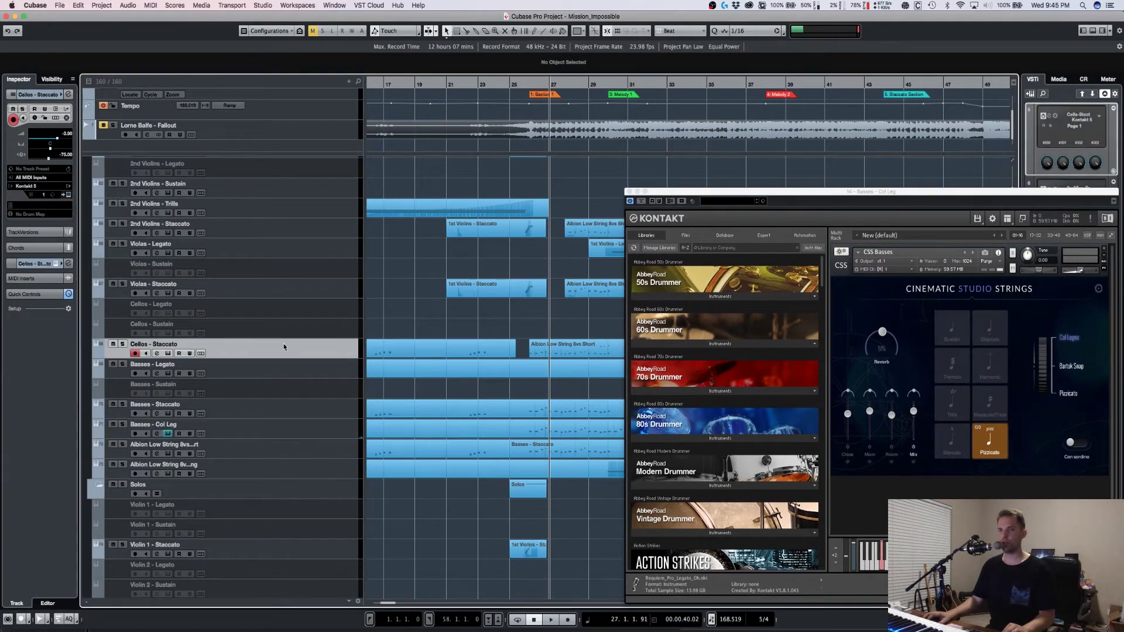
{"action": "left_click", "coordinate": [298, 288]}
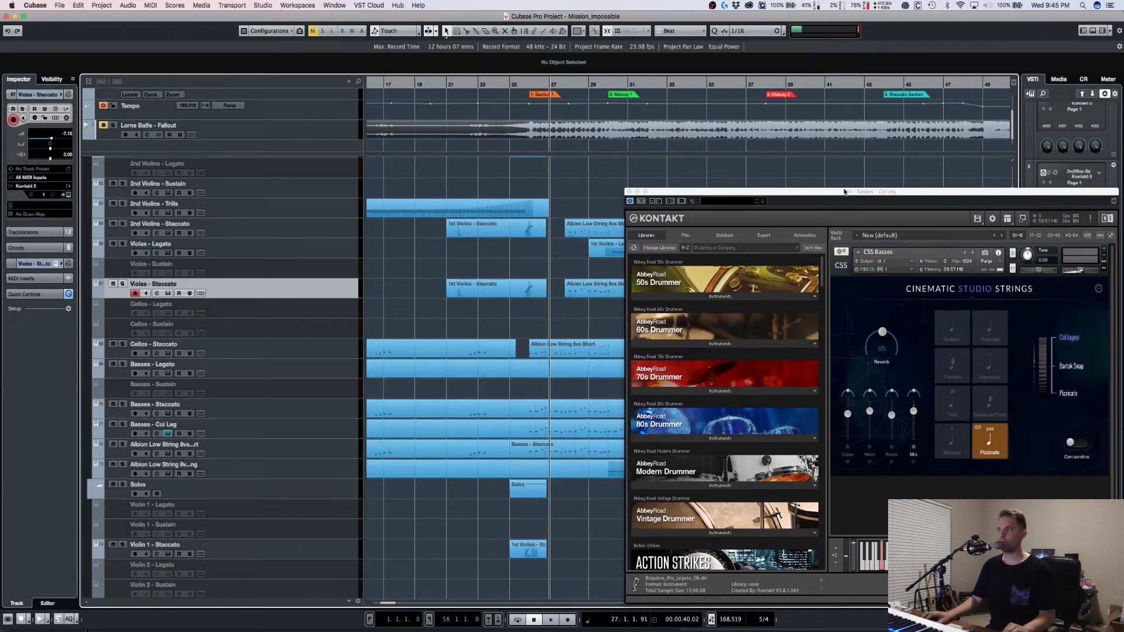
{"action": "left_click_drag", "start_coordinate": [845, 191], "coordinate": [599, 147]}
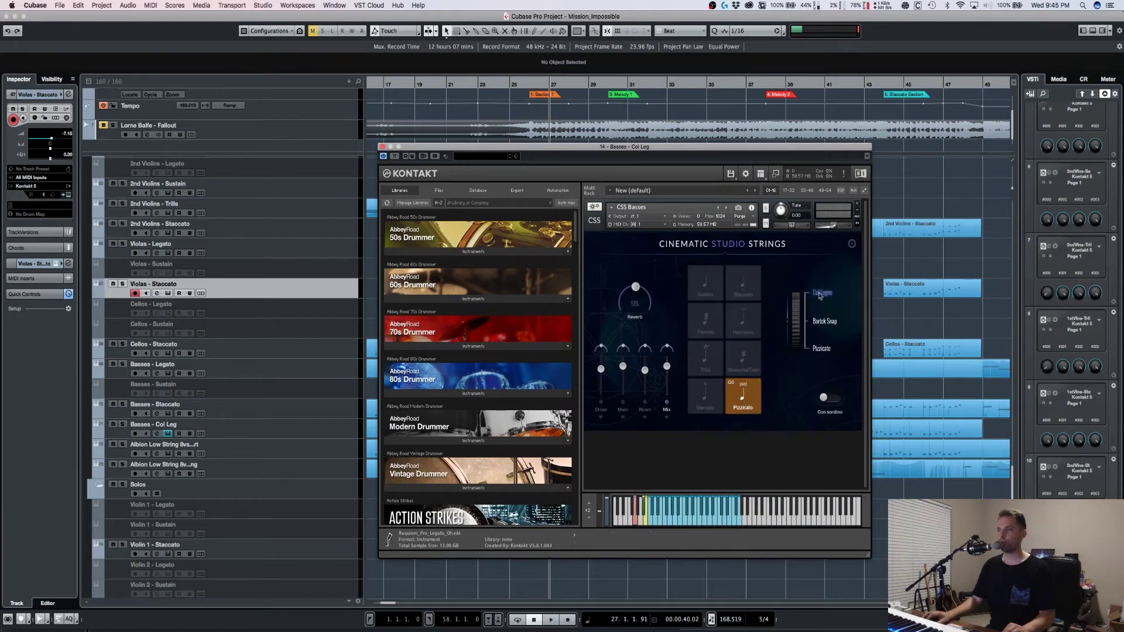
{"action": "left_click", "coordinate": [382, 147]}
Step: Solo the Albion Low String 8vs Short track, play it from the marker at bar 26, and turn its solo off
{"action": "left_click", "coordinate": [263, 445]}
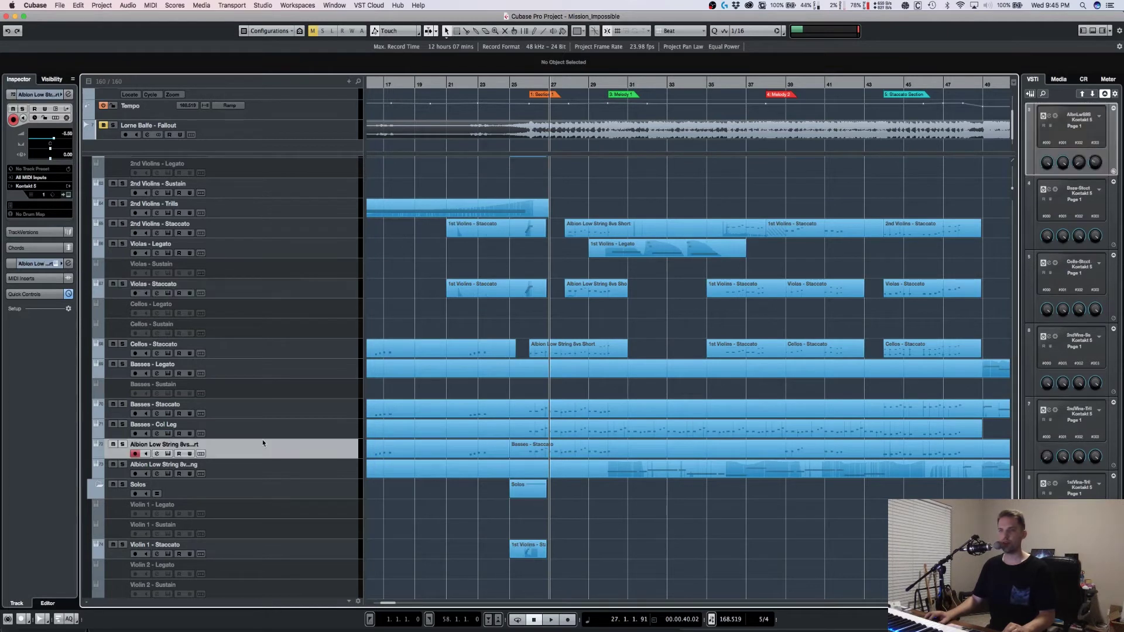
{"action": "key", "text": "s"}
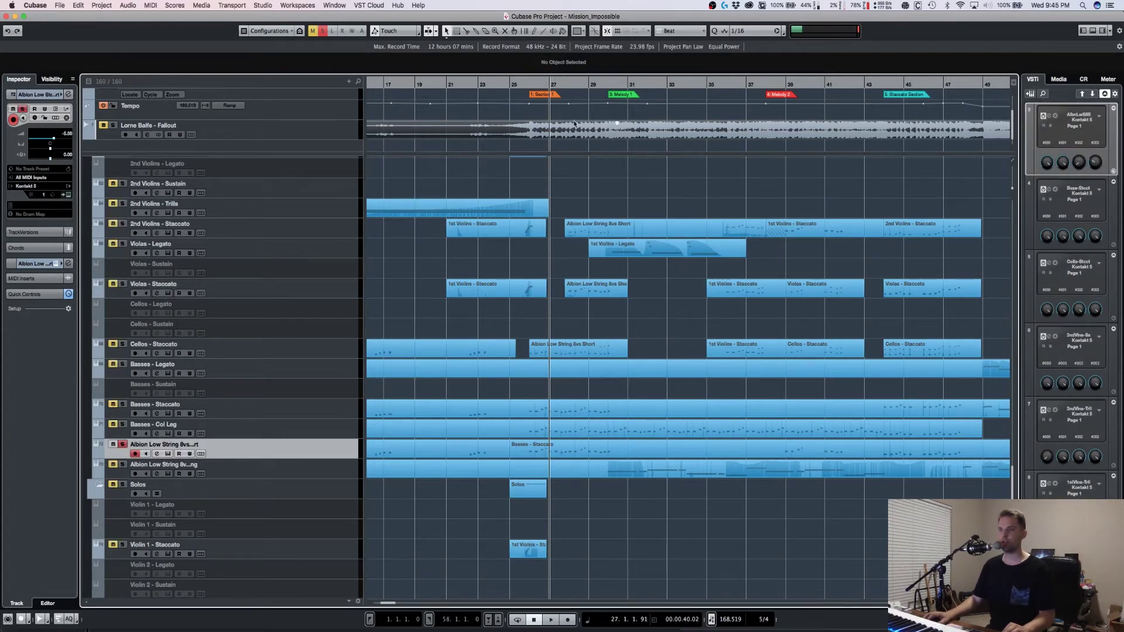
{"action": "left_click", "coordinate": [531, 93]}
{"action": "key", "text": "space"}
{"action": "key", "text": "s"}
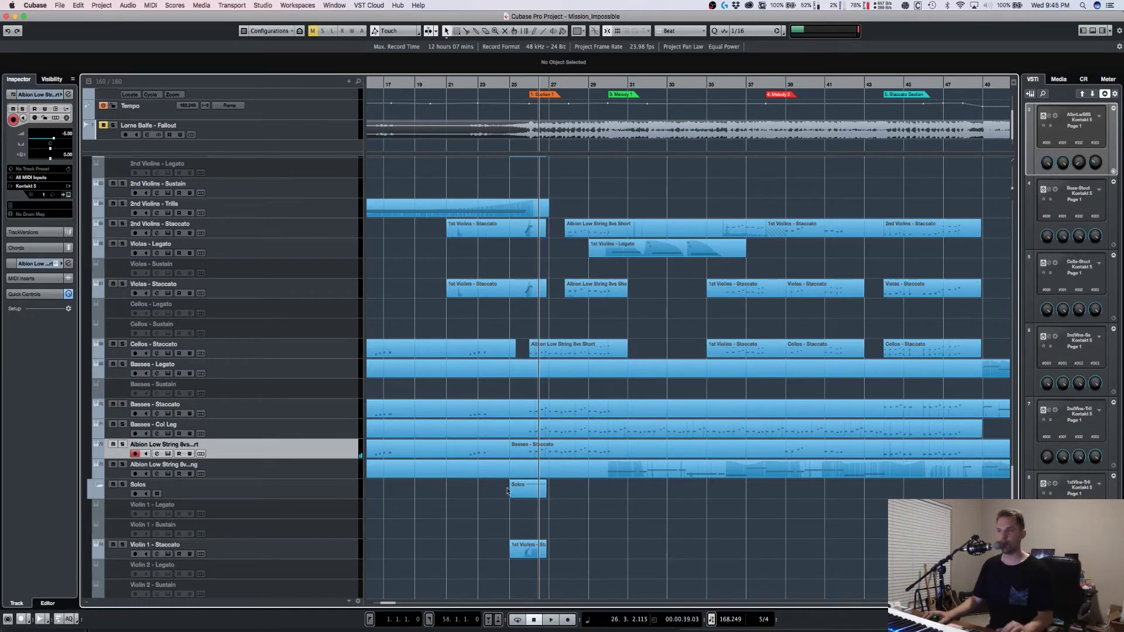
Step: Play the full arrangement from about bar 26 with the trombone and tuba tracks in close view, and stop near bar 28
{"action": "left_click", "coordinate": [296, 351]}
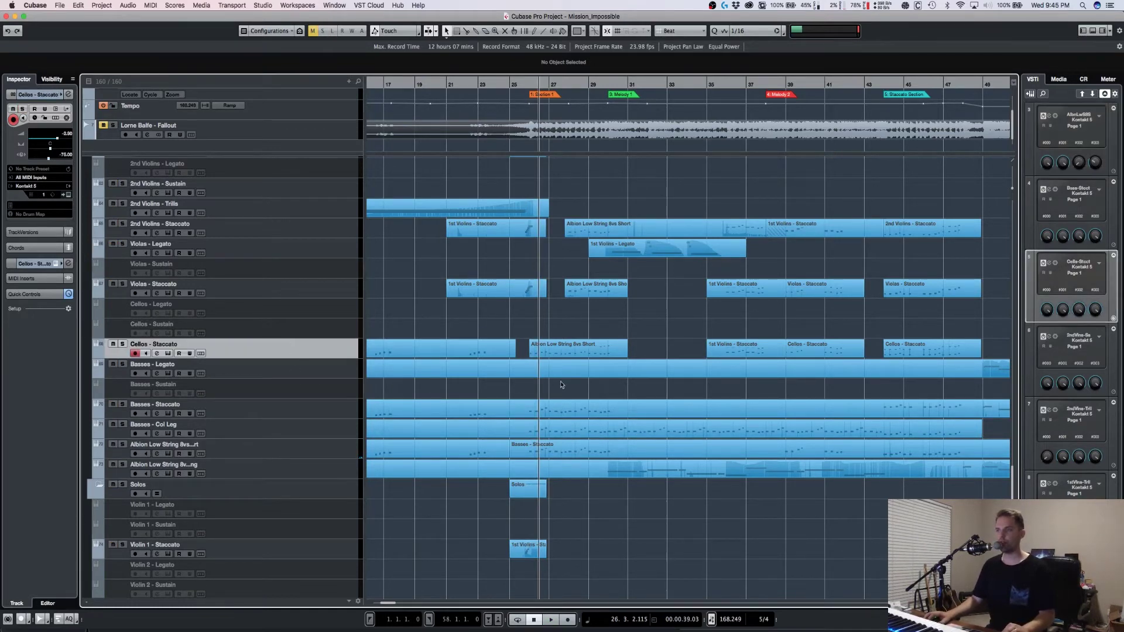
{"action": "scroll", "coordinate": [683, 384], "scroll_direction": "up", "scroll_amount": 1}
{"action": "scroll", "coordinate": [683, 385], "scroll_direction": "up", "scroll_amount": 10}
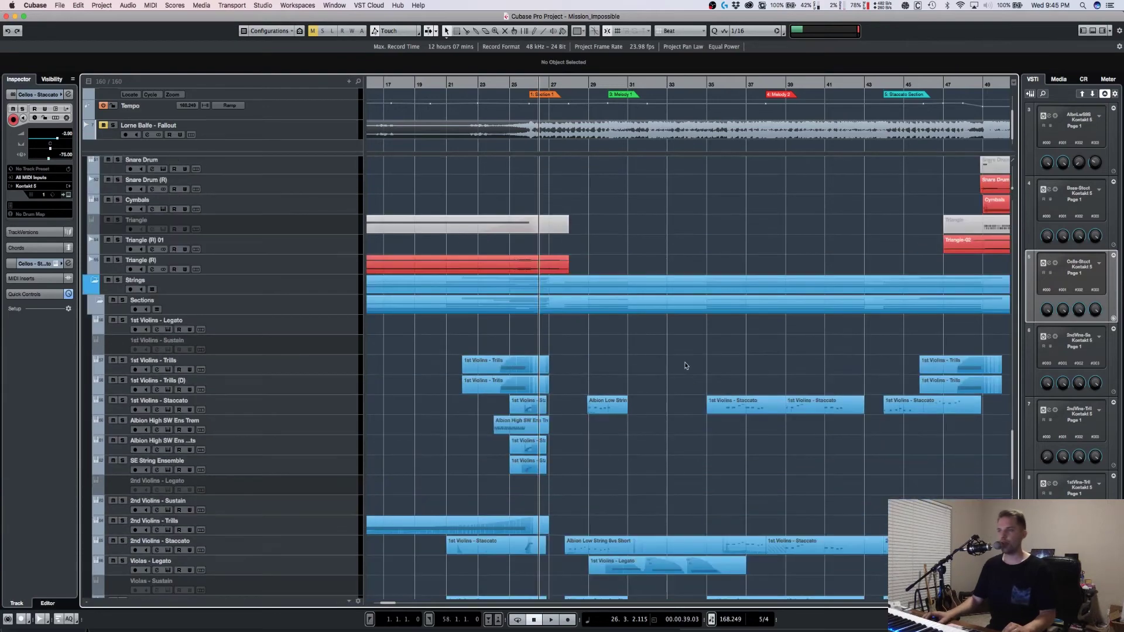
{"action": "scroll", "coordinate": [686, 366], "scroll_direction": "up", "scroll_amount": 12}
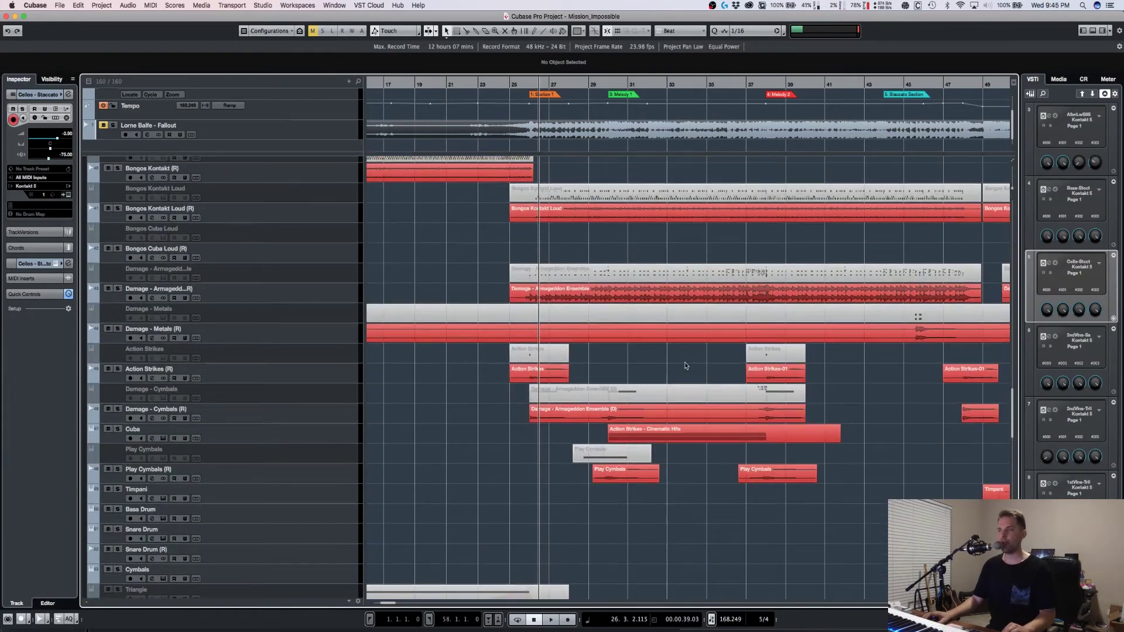
{"action": "scroll", "coordinate": [686, 366], "scroll_direction": "up", "scroll_amount": 7}
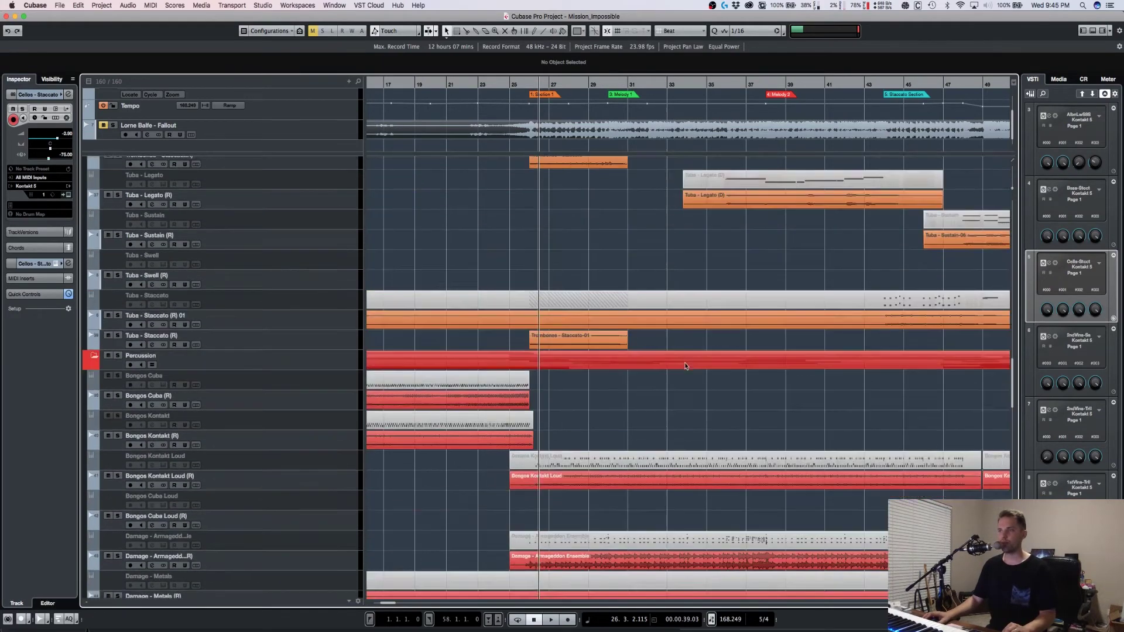
{"action": "scroll", "coordinate": [686, 366], "scroll_direction": "up", "scroll_amount": 6}
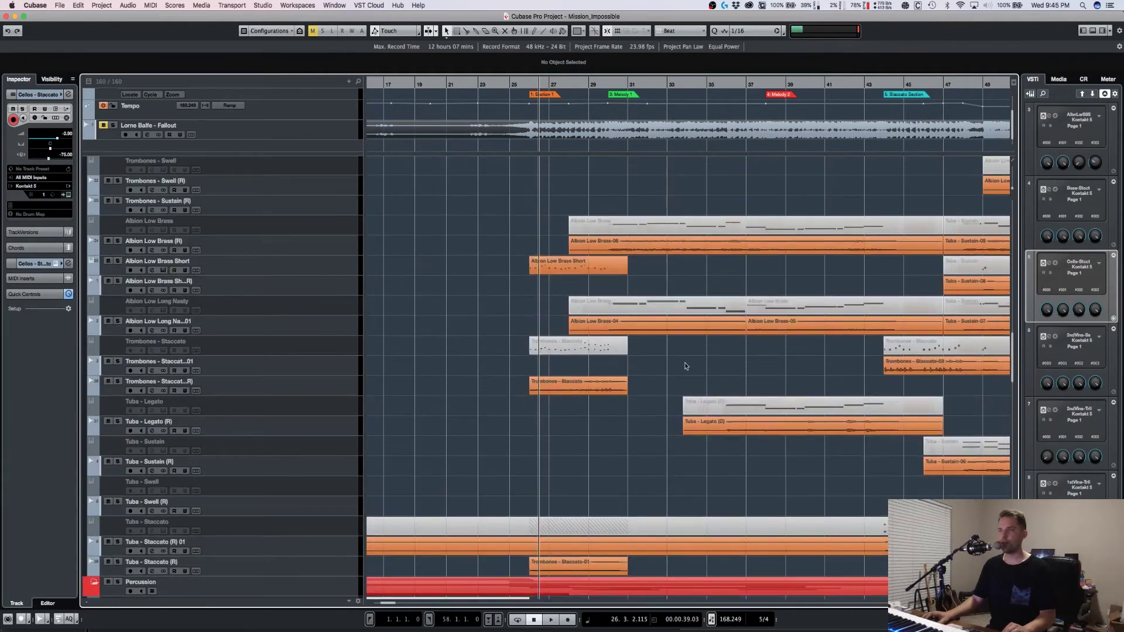
{"action": "scroll", "coordinate": [686, 366], "scroll_direction": "up", "scroll_amount": 1}
{"action": "key", "text": "h"}
{"action": "key", "text": "g"}
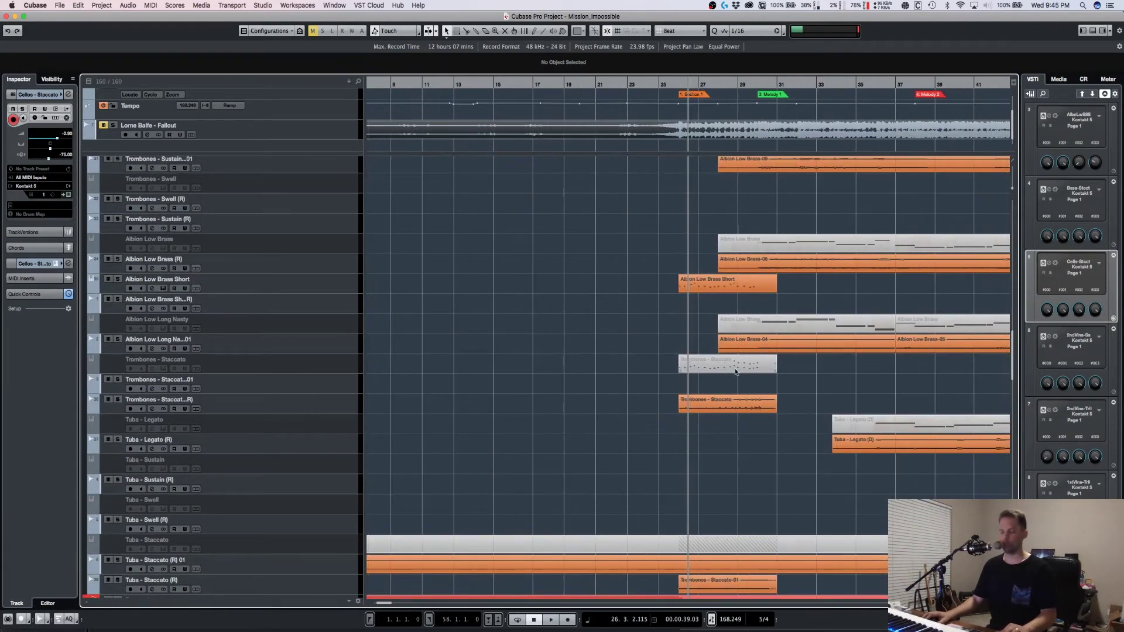
{"action": "key", "text": "space"}
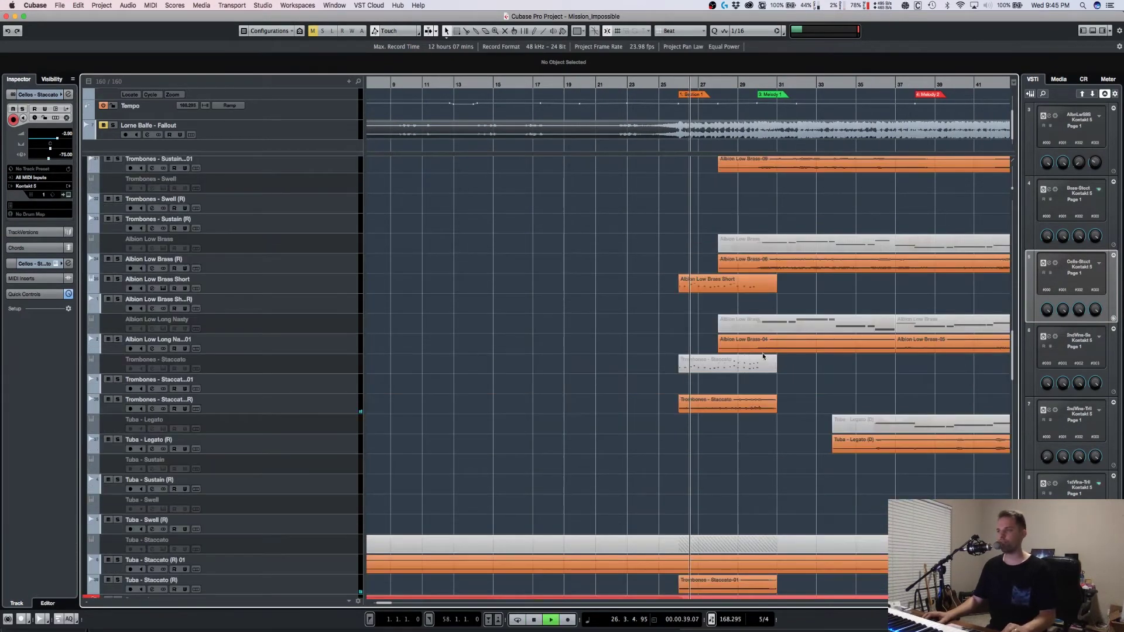
{"action": "key", "text": "h"}
{"action": "key", "text": "h"}
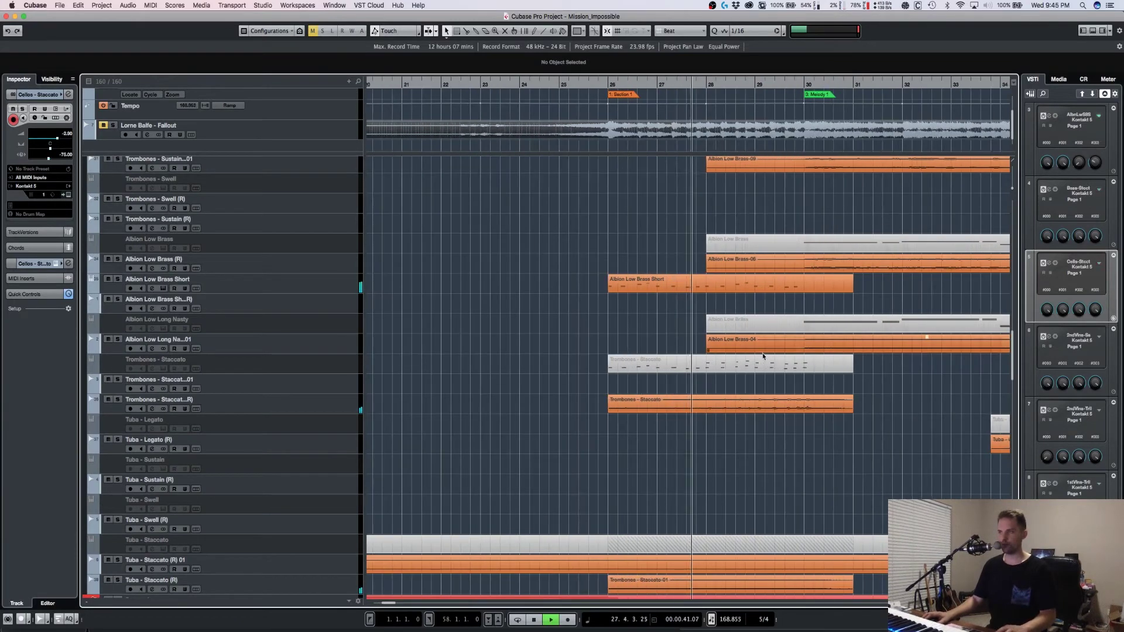
{"action": "key", "text": "space"}
Step: Solo the Albion Low Brass Short track, play it from bar 28 to about bar 29, and turn its solo off
{"action": "scroll", "coordinate": [828, 473], "scroll_direction": "right", "scroll_amount": 3}
{"action": "scroll", "coordinate": [828, 474], "scroll_direction": "up", "scroll_amount": 5}
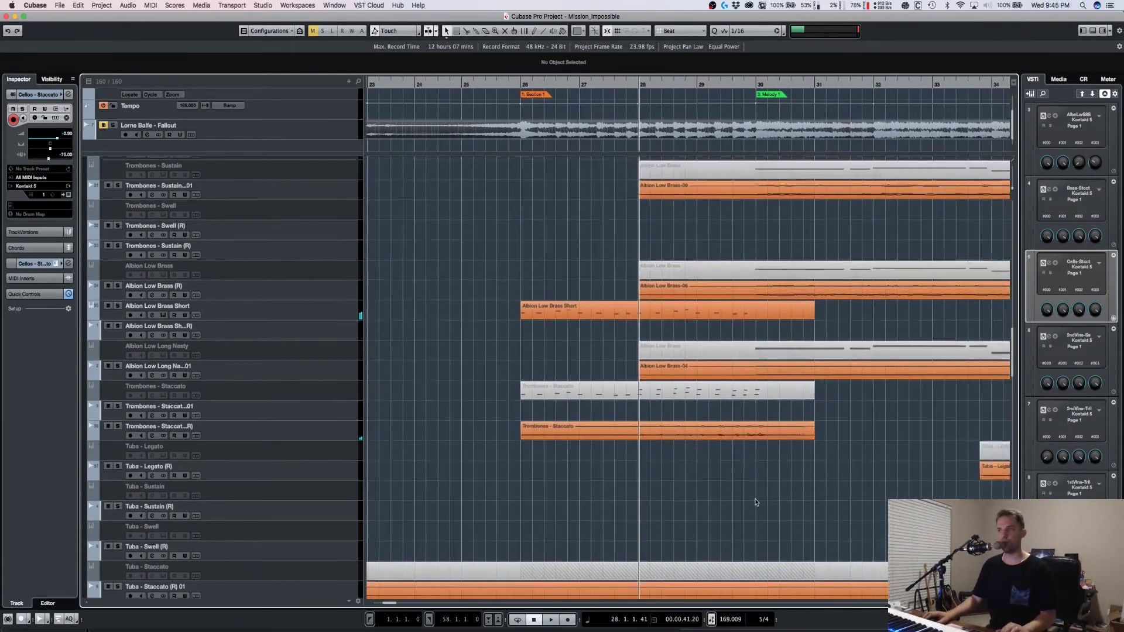
{"action": "scroll", "coordinate": [730, 409], "scroll_direction": "up", "scroll_amount": 10}
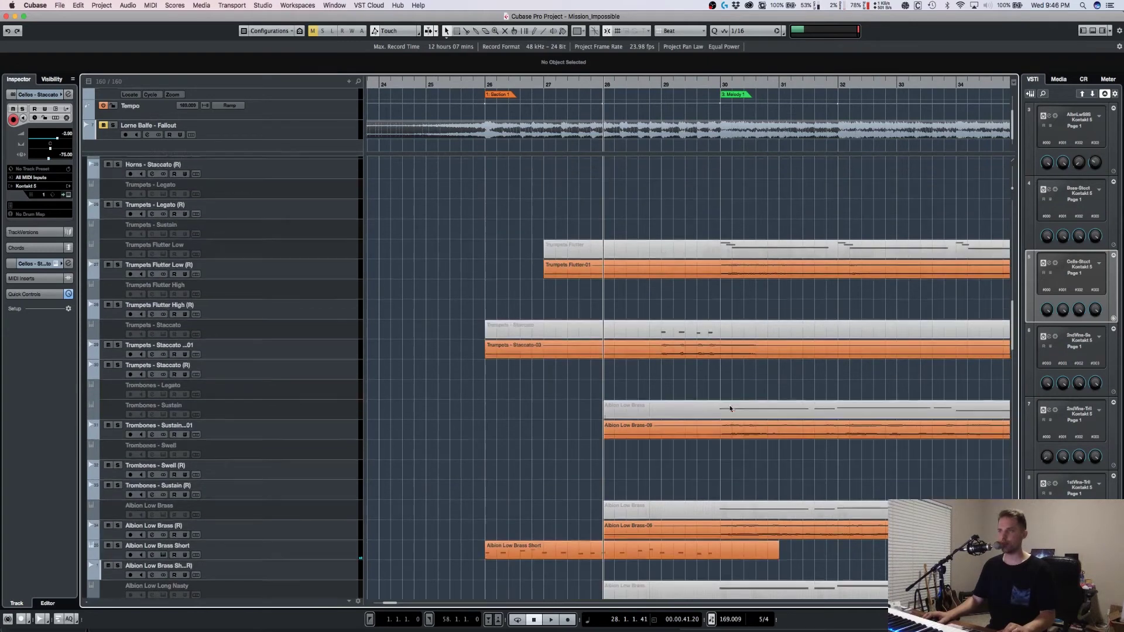
{"action": "scroll", "coordinate": [730, 409], "scroll_direction": "down", "scroll_amount": 10}
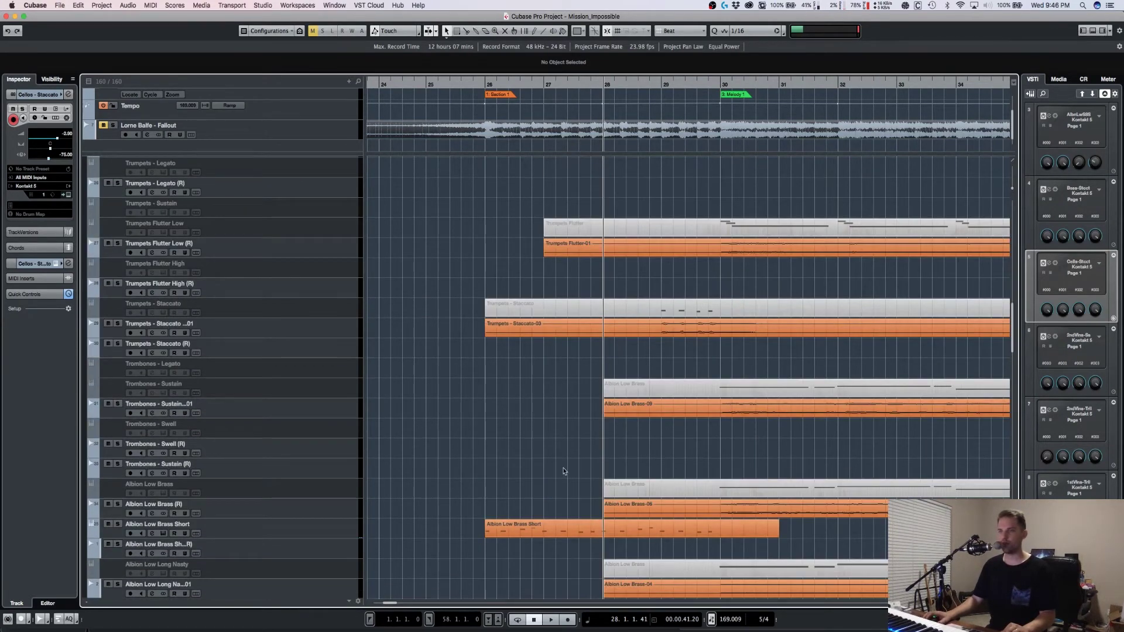
{"action": "scroll", "coordinate": [566, 475], "scroll_direction": "down", "scroll_amount": 4}
{"action": "left_click", "coordinate": [287, 459]}
{"action": "key", "text": "s"}
{"action": "key", "text": "space"}
{"action": "key", "text": "space"}
{"action": "key", "text": "s"}
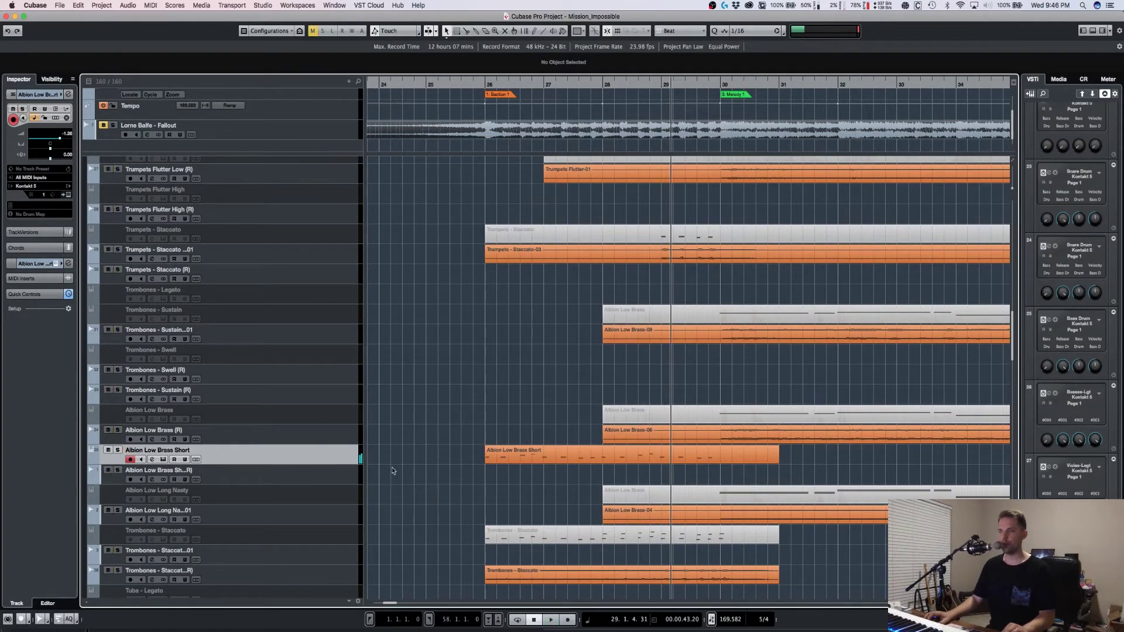
Step: Examine the Kontakt patches loaded on the Albion Low Brass Short track and close the instrument window
{"action": "left_click", "coordinate": [164, 461]}
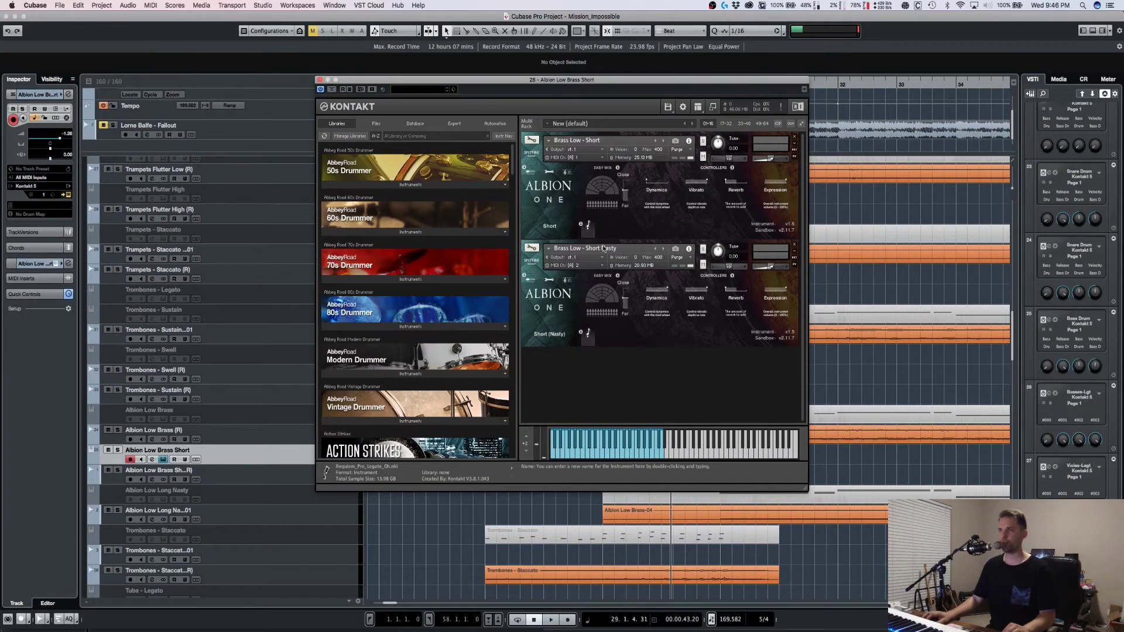
{"action": "left_click", "coordinate": [320, 80]}
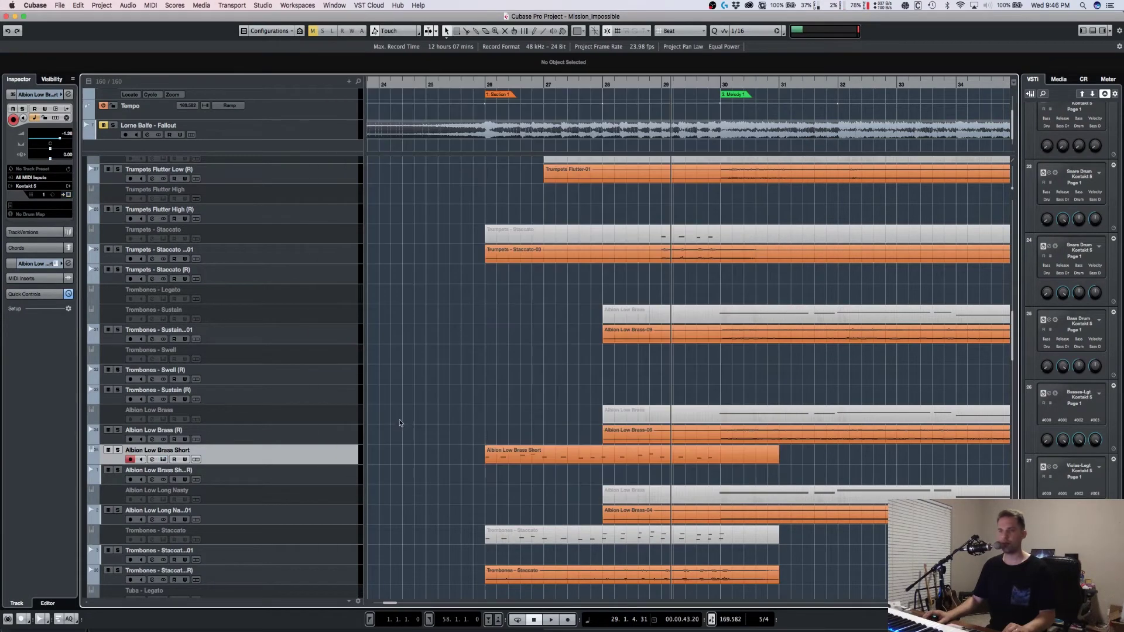
Step: Enable the greyed-out Trombones - Staccato track, view its Kontakt instrument, and close the instrument window
{"action": "scroll", "coordinate": [401, 423], "scroll_direction": "down", "scroll_amount": 3}
{"action": "scroll", "coordinate": [295, 456], "scroll_direction": "down", "scroll_amount": 3}
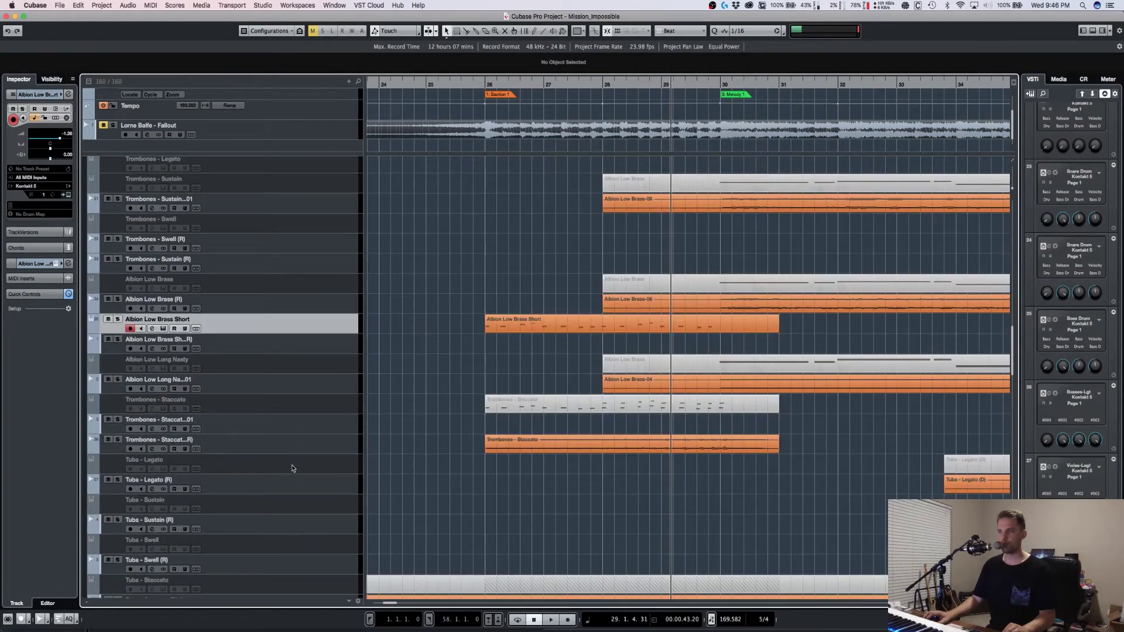
{"action": "left_click", "coordinate": [272, 452]}
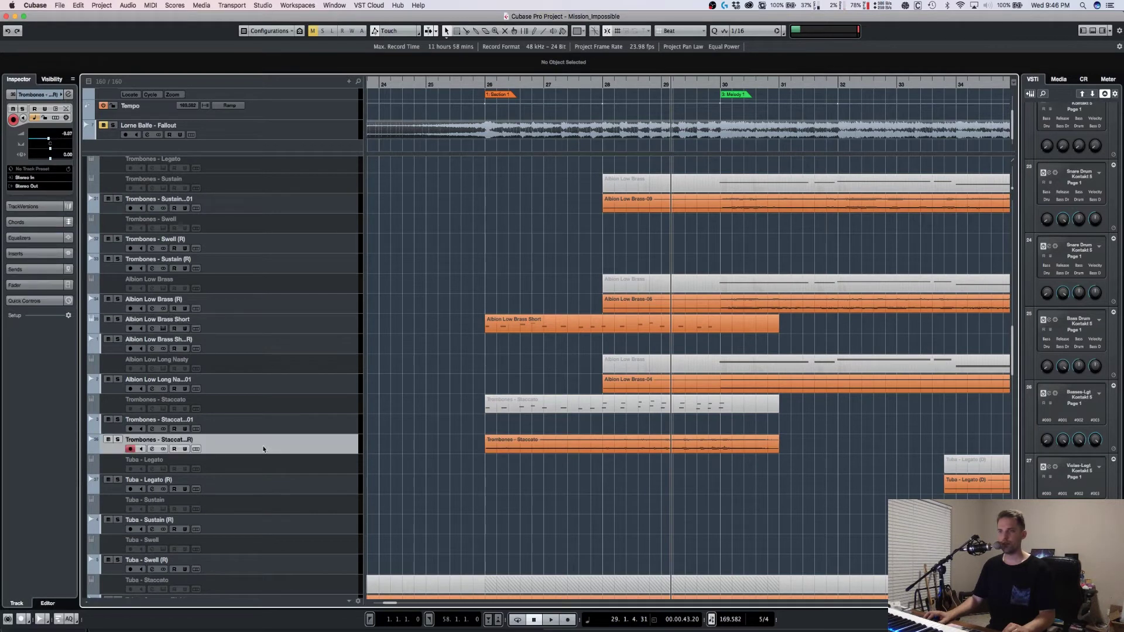
{"action": "left_click", "coordinate": [293, 407]}
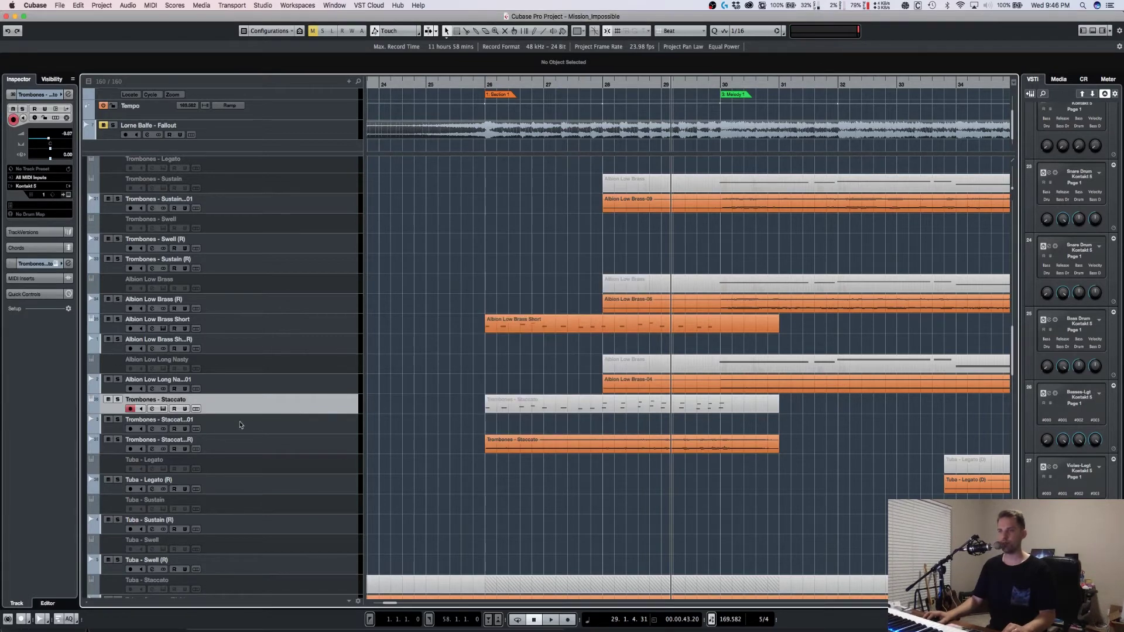
{"action": "left_click", "coordinate": [163, 409]}
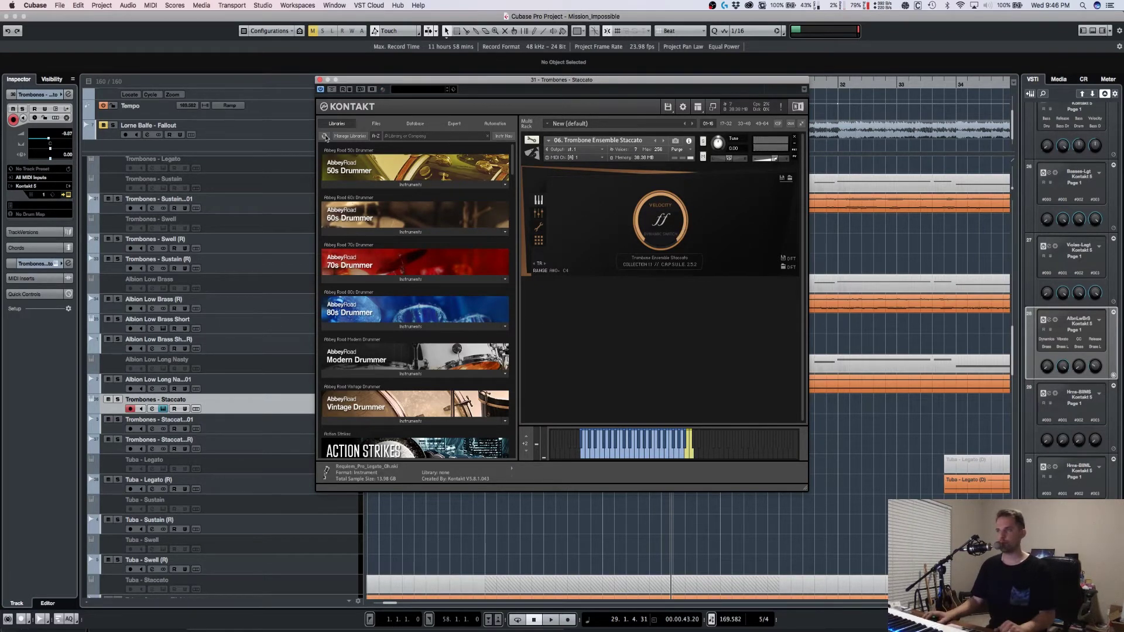
{"action": "left_click", "coordinate": [320, 80]}
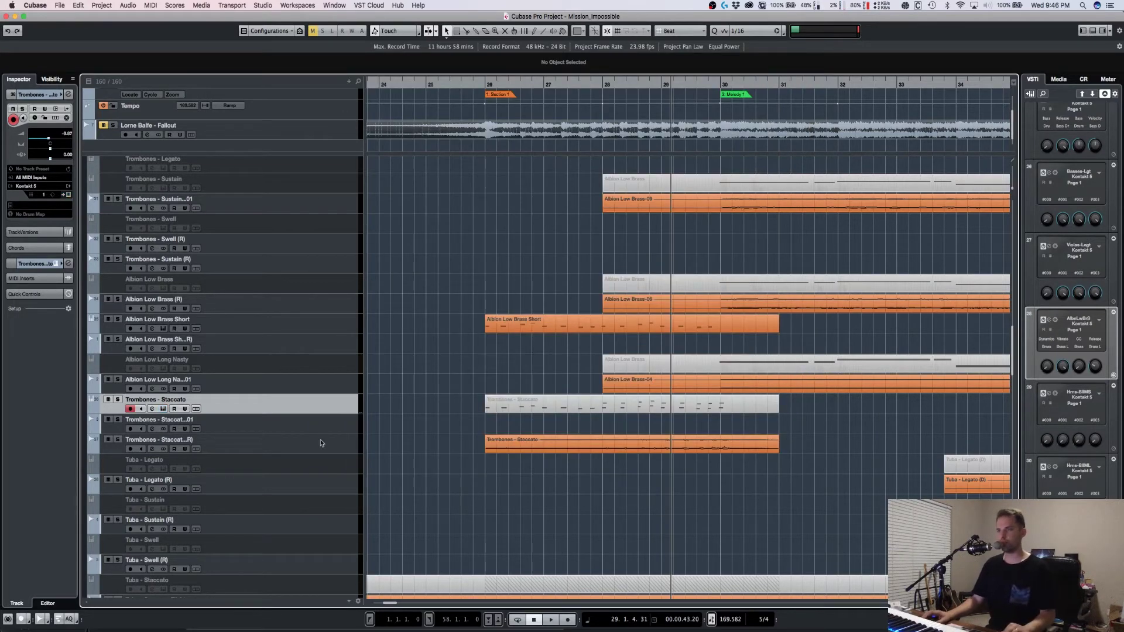
Step: Save the project and disable the Trombones - Staccato instrument track, leaving its rendered audio track in use
{"action": "left_click", "coordinate": [300, 424]}
{"action": "left_click", "coordinate": [306, 411]}
{"action": "key", "text": "super+s"}
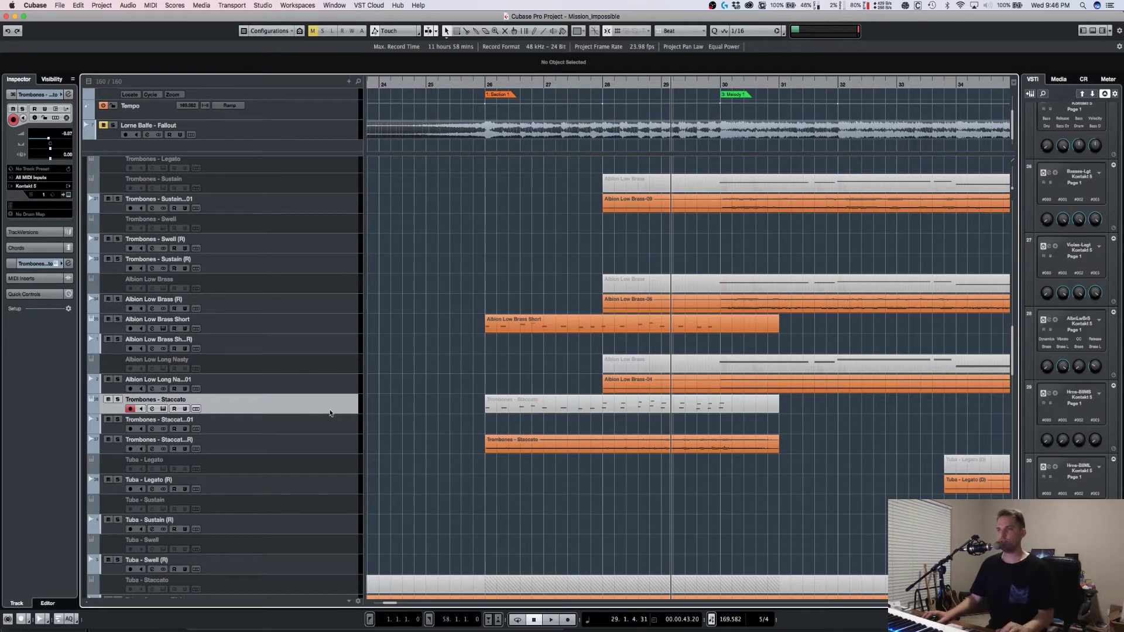
{"action": "left_click", "coordinate": [320, 440]}
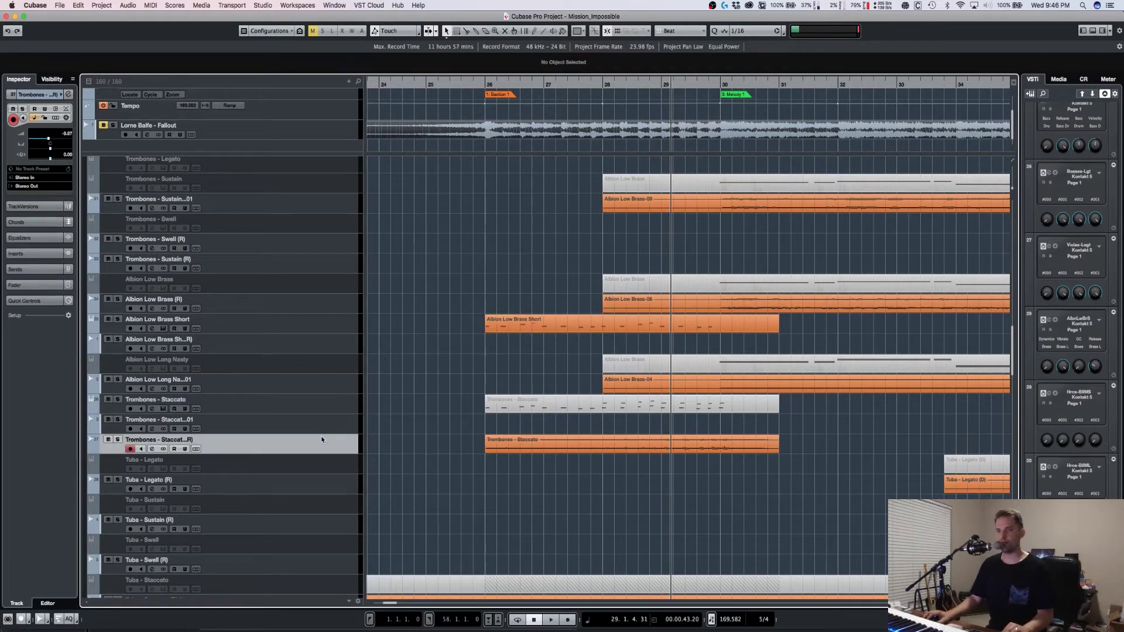
{"action": "left_click", "coordinate": [322, 421]}
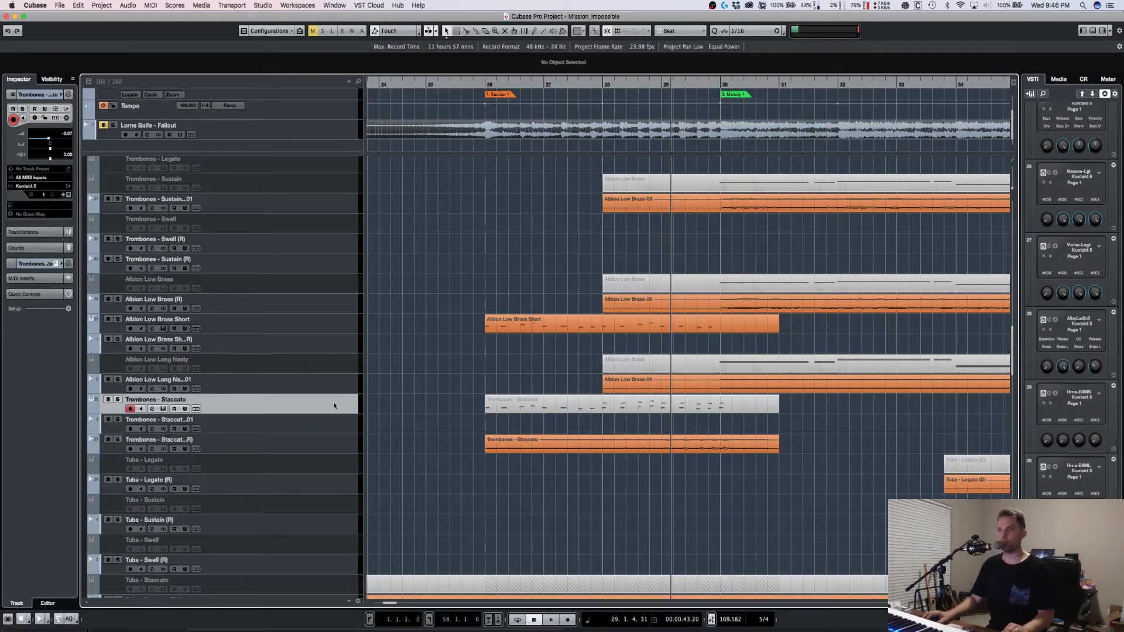
{"action": "left_click", "coordinate": [333, 406]}
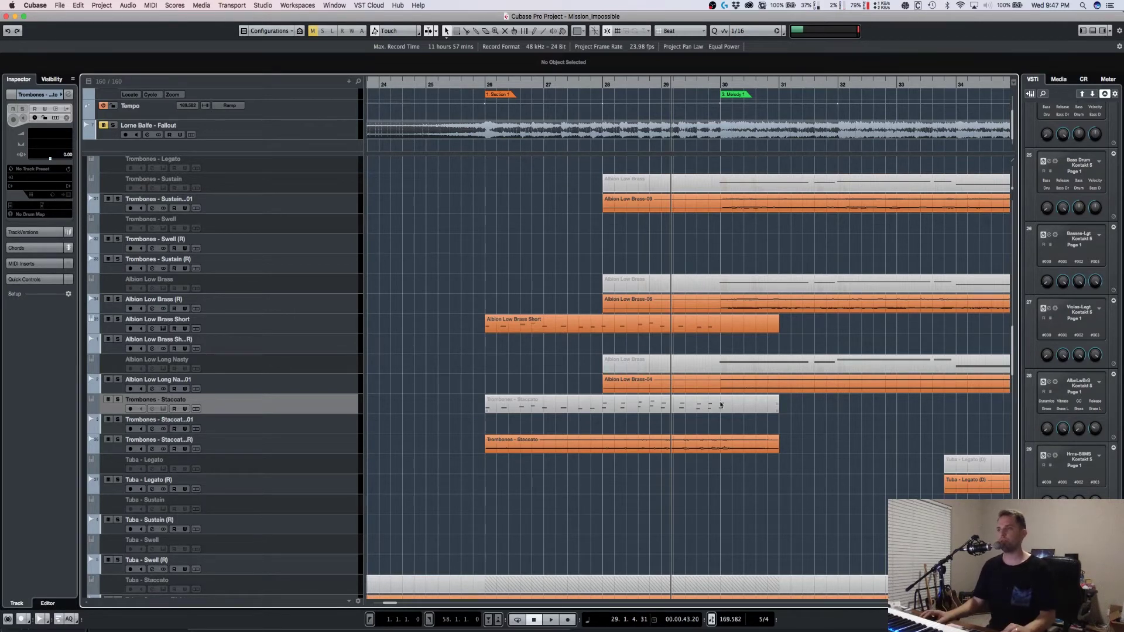
Step: Play the full arrangement briefly around bar 29 with the trumpet and trombone tracks in view
{"action": "scroll", "coordinate": [714, 453], "scroll_direction": "right", "scroll_amount": 5}
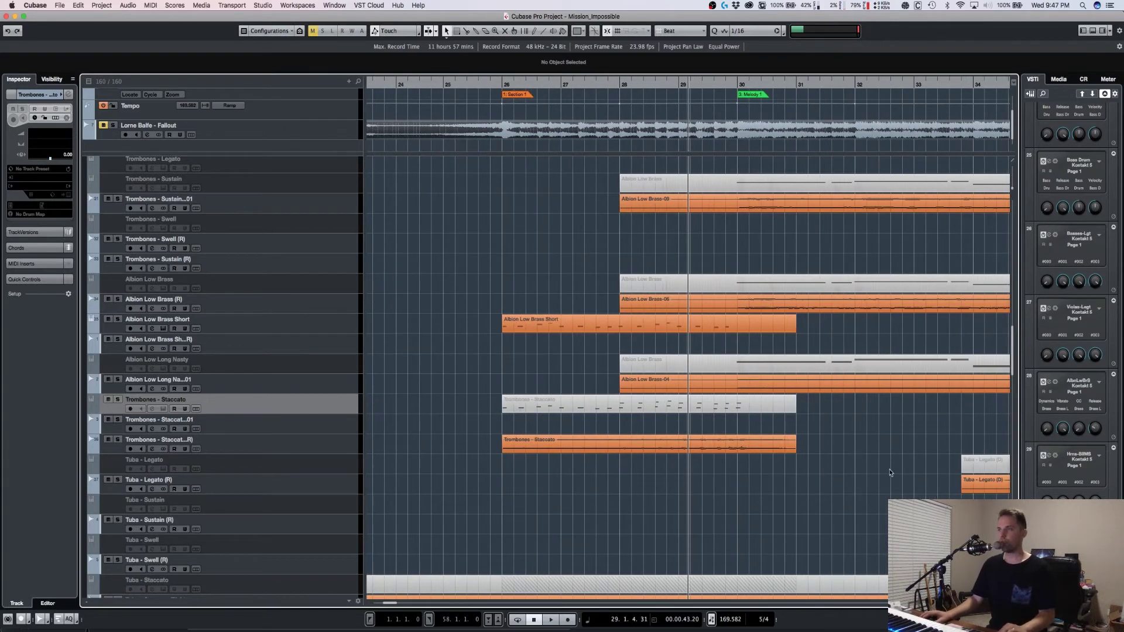
{"action": "scroll", "coordinate": [718, 486], "scroll_direction": "up", "scroll_amount": 1}
{"action": "scroll", "coordinate": [718, 486], "scroll_direction": "right", "scroll_amount": 2}
{"action": "scroll", "coordinate": [673, 489], "scroll_direction": "up", "scroll_amount": 4}
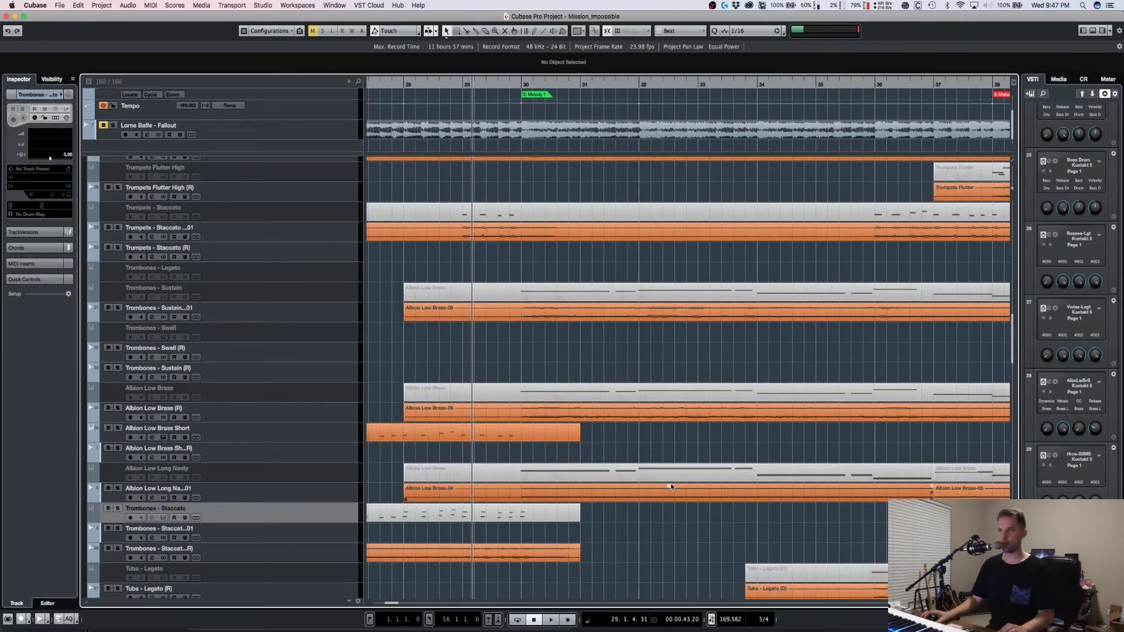
{"action": "scroll", "coordinate": [510, 339], "scroll_direction": "up", "scroll_amount": 2}
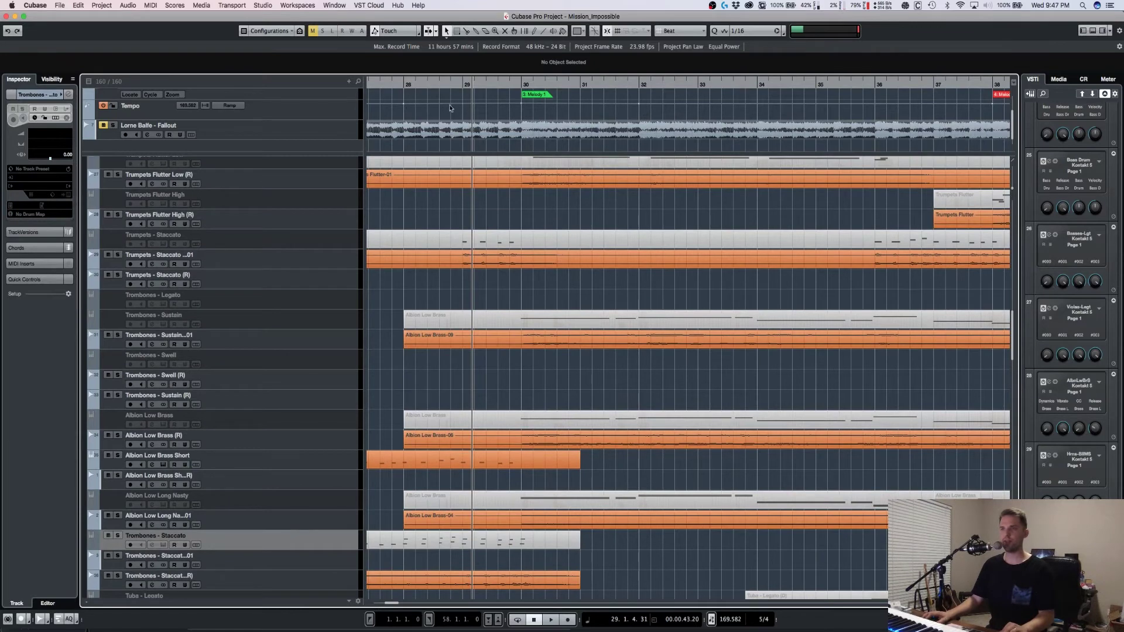
{"action": "left_click", "coordinate": [462, 84]}
{"action": "key", "text": "space"}
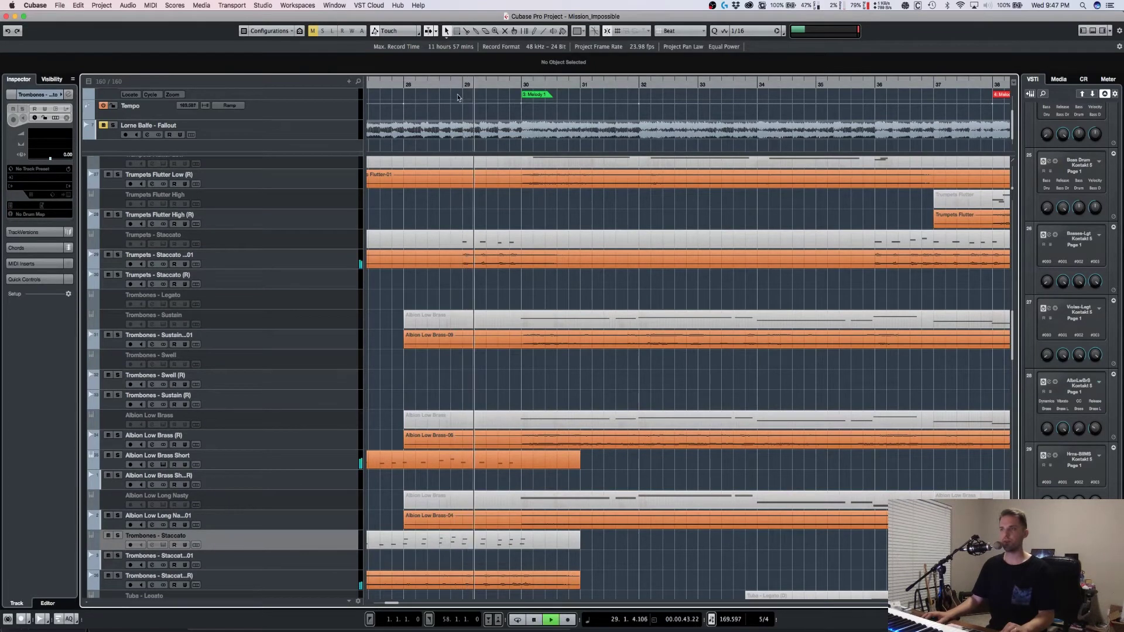
{"action": "key", "text": "space"}
Step: Audition the rendered Trumpets - Staccato 01 audio track in solo around bar 29 and clear its solo
{"action": "left_click", "coordinate": [273, 265]}
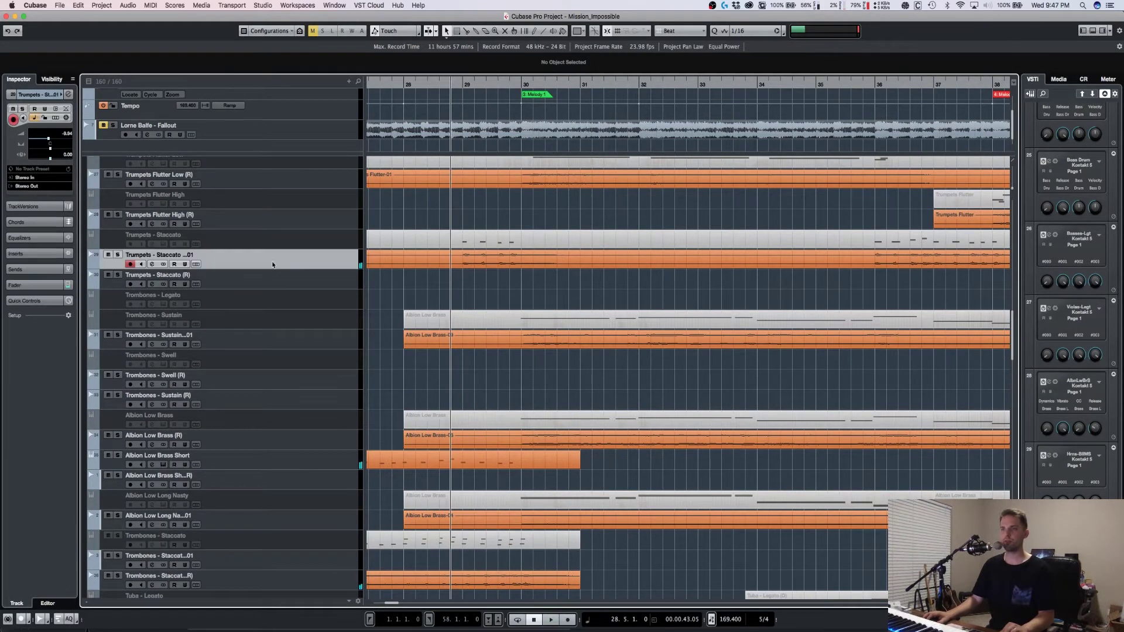
{"action": "key", "text": "space"}
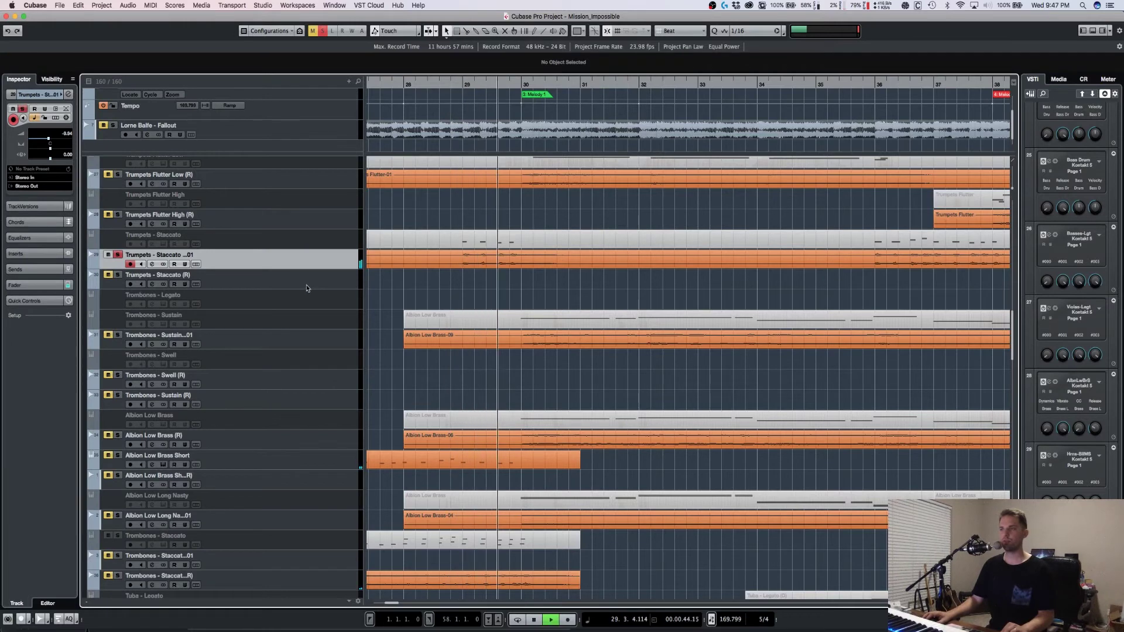
{"action": "key", "text": "s"}
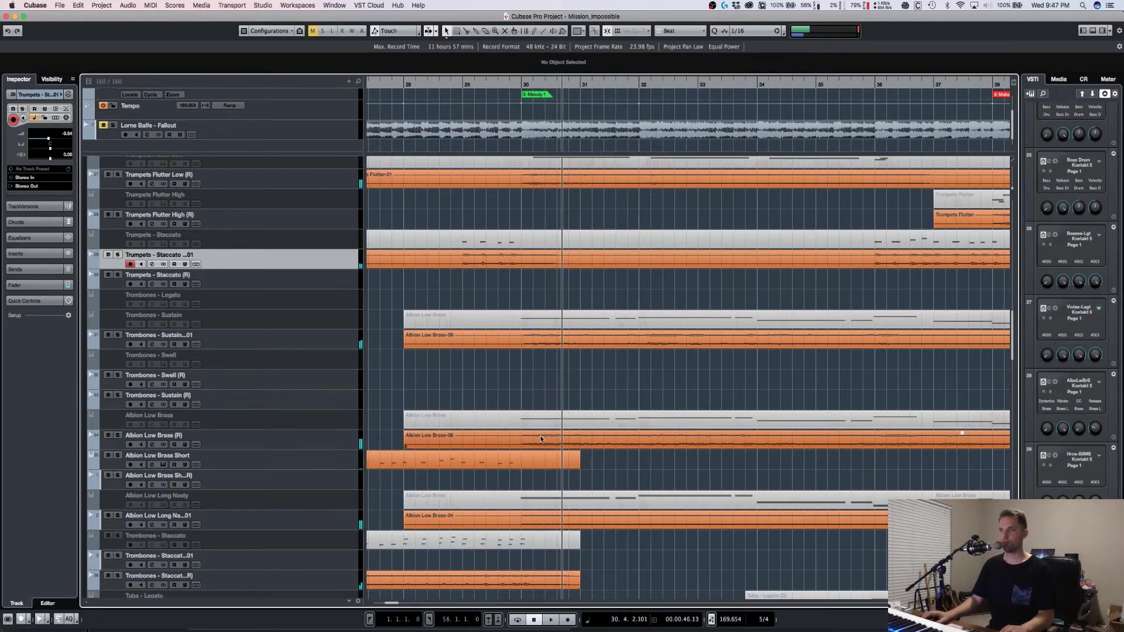
Step: Look through the trombone, Albion low brass and tuba tracks down to the Percussion group around bars 27 to 34
{"action": "scroll", "coordinate": [541, 440], "scroll_direction": "up", "scroll_amount": 5}
{"action": "scroll", "coordinate": [540, 439], "scroll_direction": "down", "scroll_amount": 3}
{"action": "scroll", "coordinate": [544, 439], "scroll_direction": "down", "scroll_amount": 5}
{"action": "scroll", "coordinate": [544, 439], "scroll_direction": "up", "scroll_amount": 7}
{"action": "scroll", "coordinate": [544, 439], "scroll_direction": "down", "scroll_amount": 7}
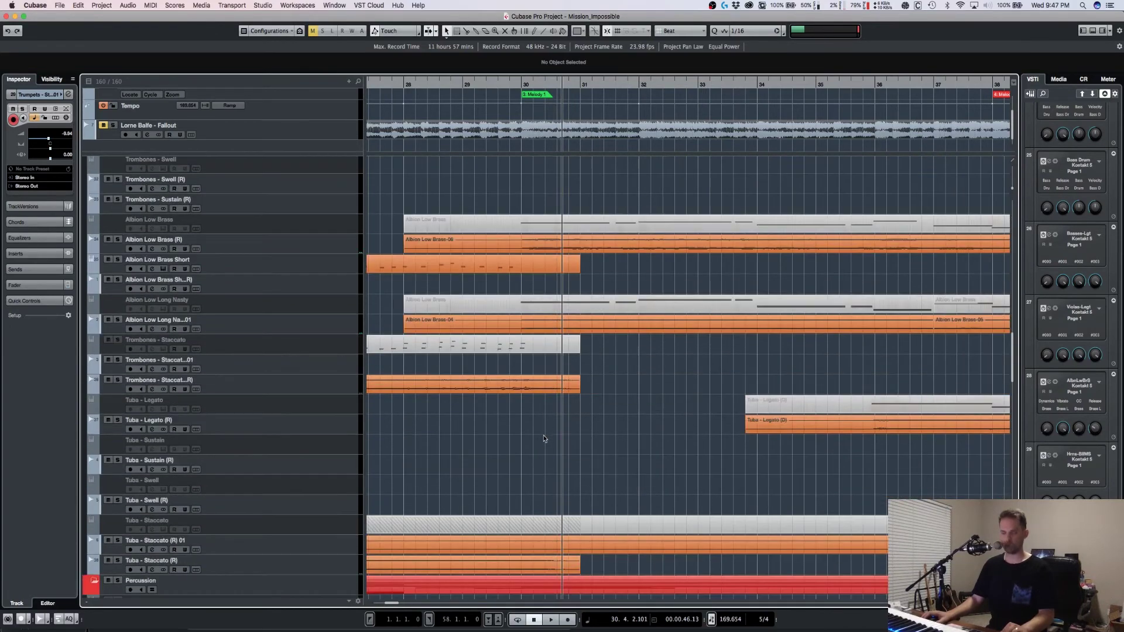
{"action": "scroll", "coordinate": [544, 439], "scroll_direction": "down", "scroll_amount": 5}
{"action": "scroll", "coordinate": [544, 440], "scroll_direction": "up", "scroll_amount": 5}
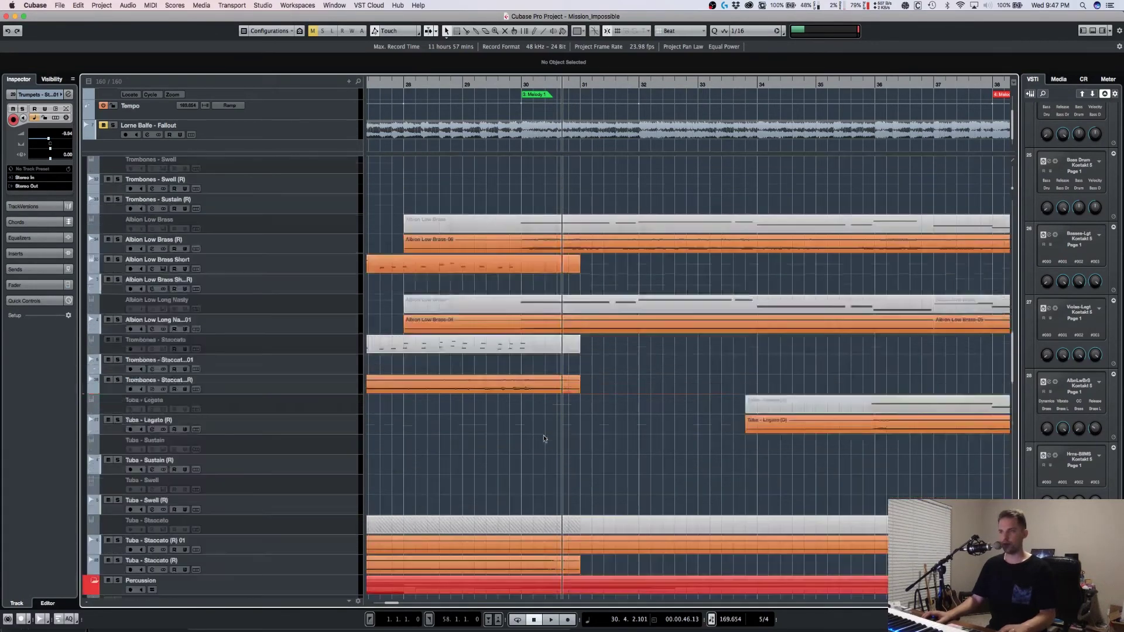
{"action": "key", "text": "h"}
{"action": "scroll", "coordinate": [544, 440], "scroll_direction": "down", "scroll_amount": 5}
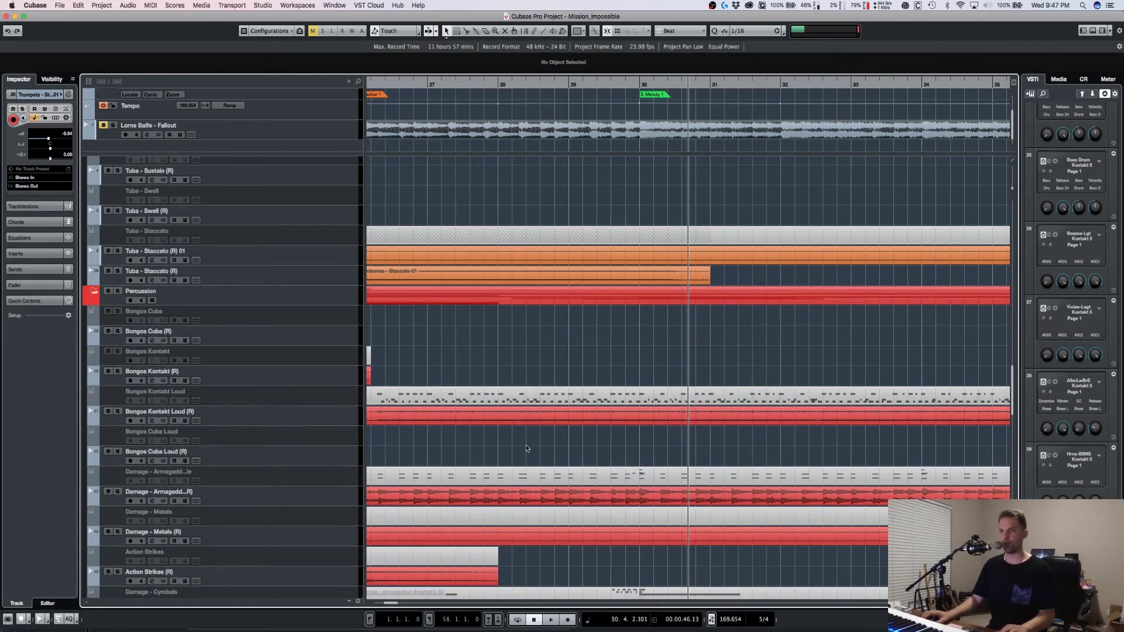
Step: Select the rendered Damage - Armageddon (R) track and place the playhead just before the Section 1 marker at bar 26
{"action": "key", "text": "g"}
{"action": "left_click", "coordinate": [452, 84]}
{"action": "left_click", "coordinate": [458, 85]}
{"action": "left_click", "coordinate": [278, 500]}
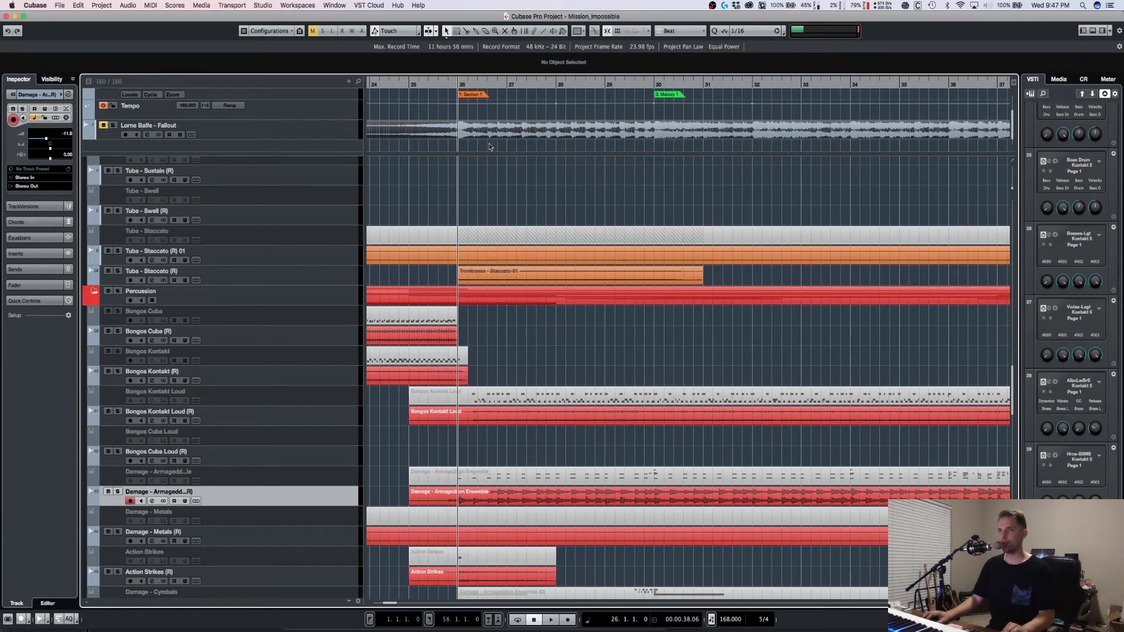
{"action": "left_click", "coordinate": [442, 84]}
{"action": "key", "text": "h"}
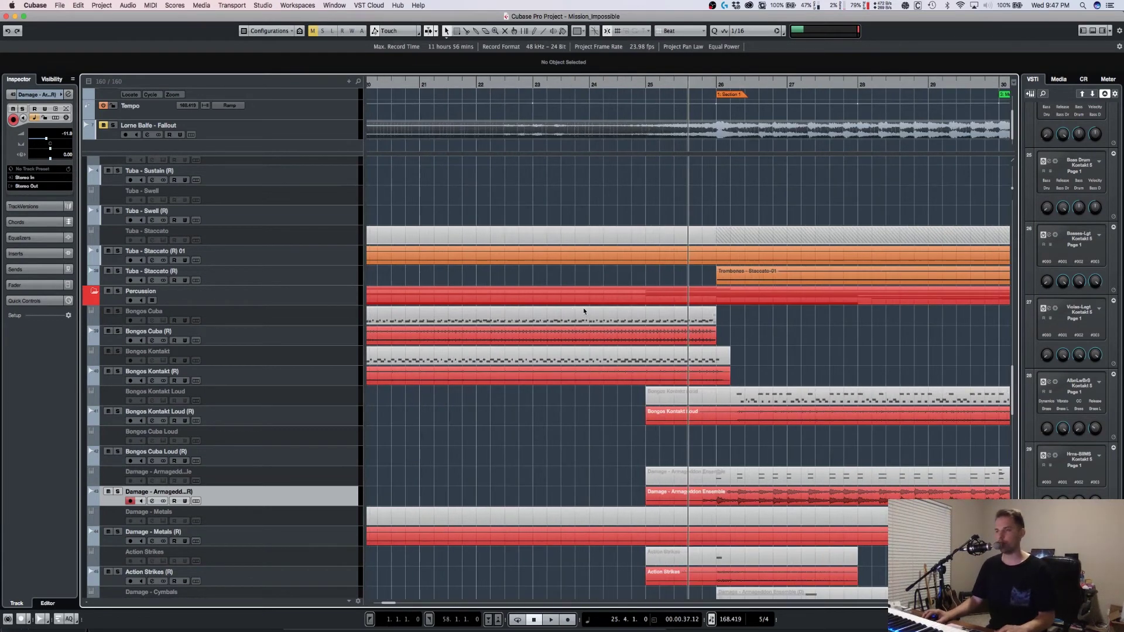
{"action": "key", "text": "h"}
{"action": "scroll", "coordinate": [570, 399], "scroll_direction": "down", "scroll_amount": 1}
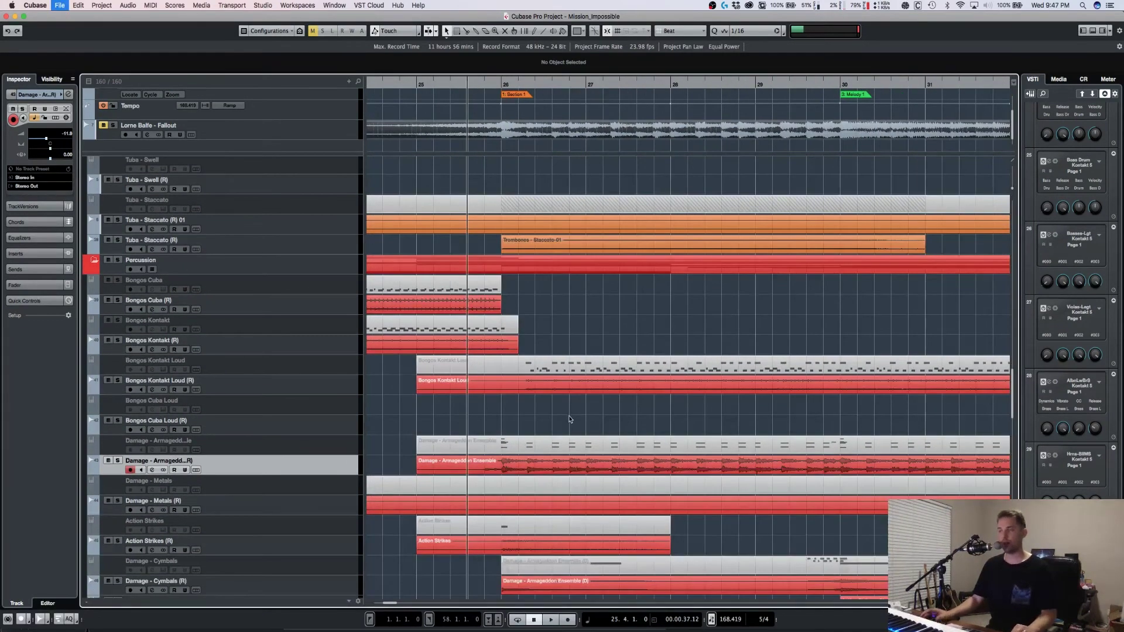
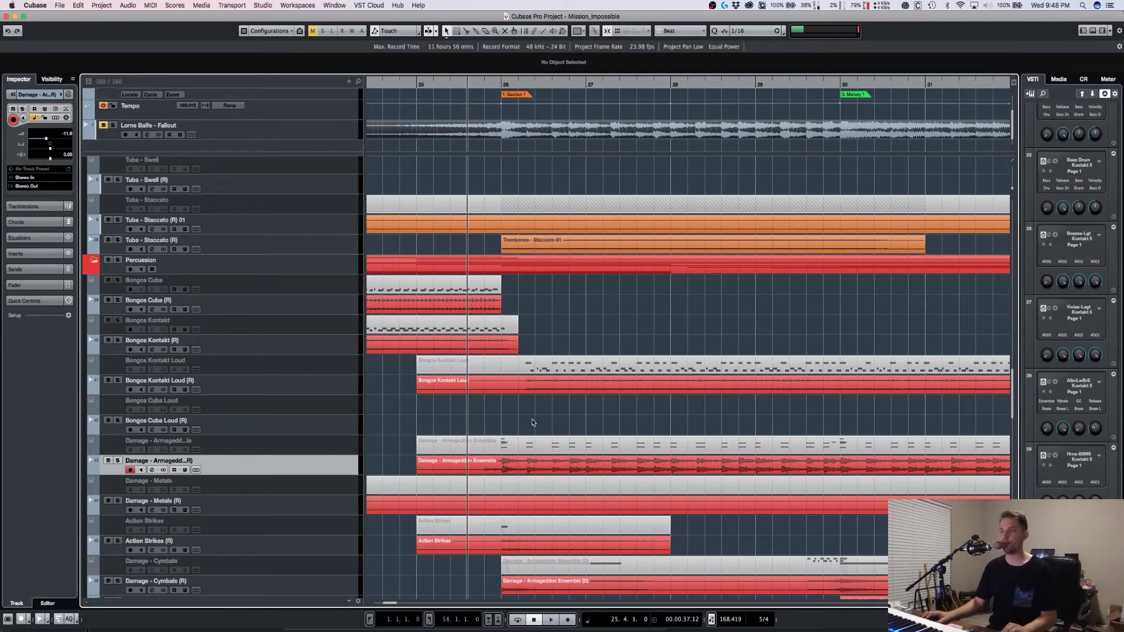
{"action": "scroll", "coordinate": [538, 420], "scroll_direction": "left", "scroll_amount": 5}
{"action": "scroll", "coordinate": [539, 420], "scroll_direction": "right", "scroll_amount": 5}
{"action": "scroll", "coordinate": [539, 404], "scroll_direction": "down", "scroll_amount": 1}
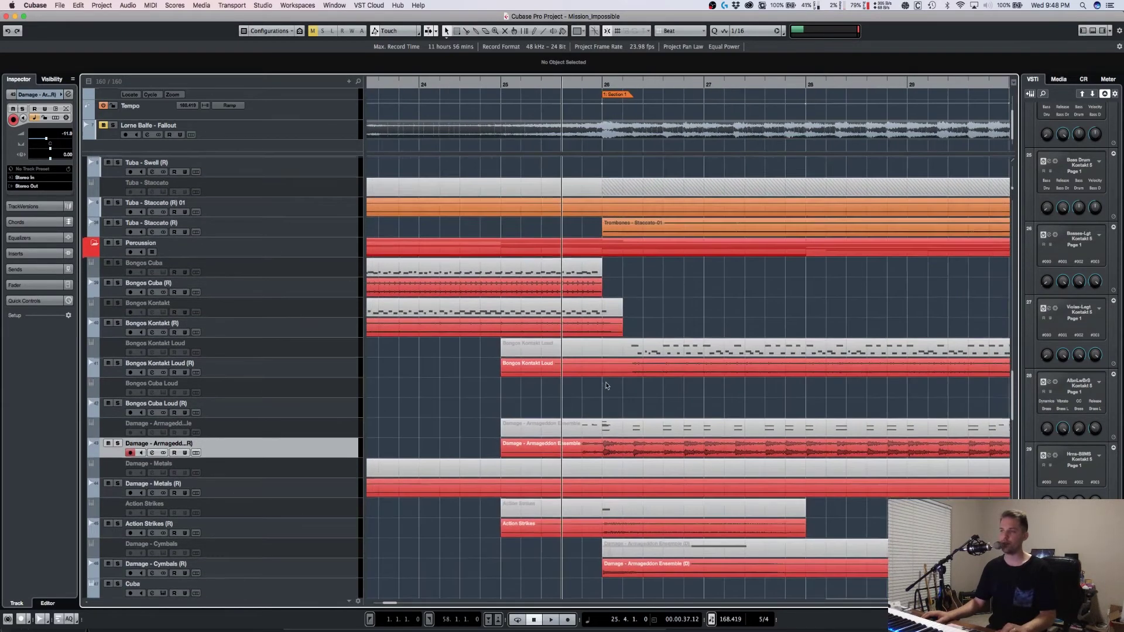
{"action": "left_click_drag", "start_coordinate": [511, 84], "coordinate": [515, 84]}
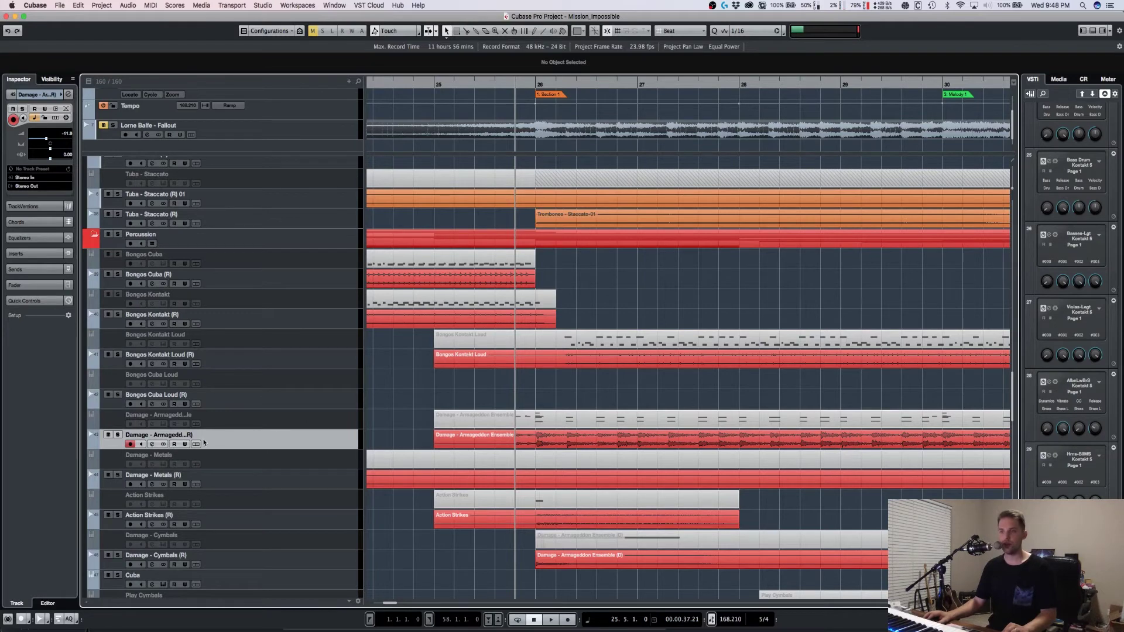
Step: Enable the greyed-out Damage - Armageddon Ensemble track, open its Kontakt instrument, and browse the Damage library's Metals and Percussive Kits folders
{"action": "left_click", "coordinate": [238, 424]}
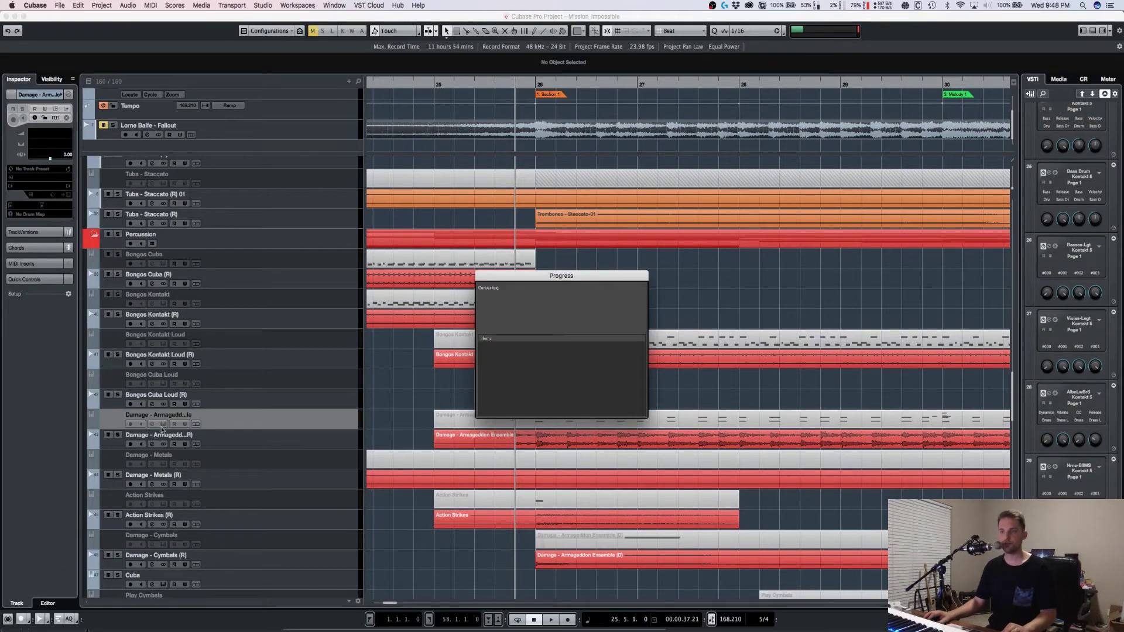
{"action": "left_click", "coordinate": [162, 426]}
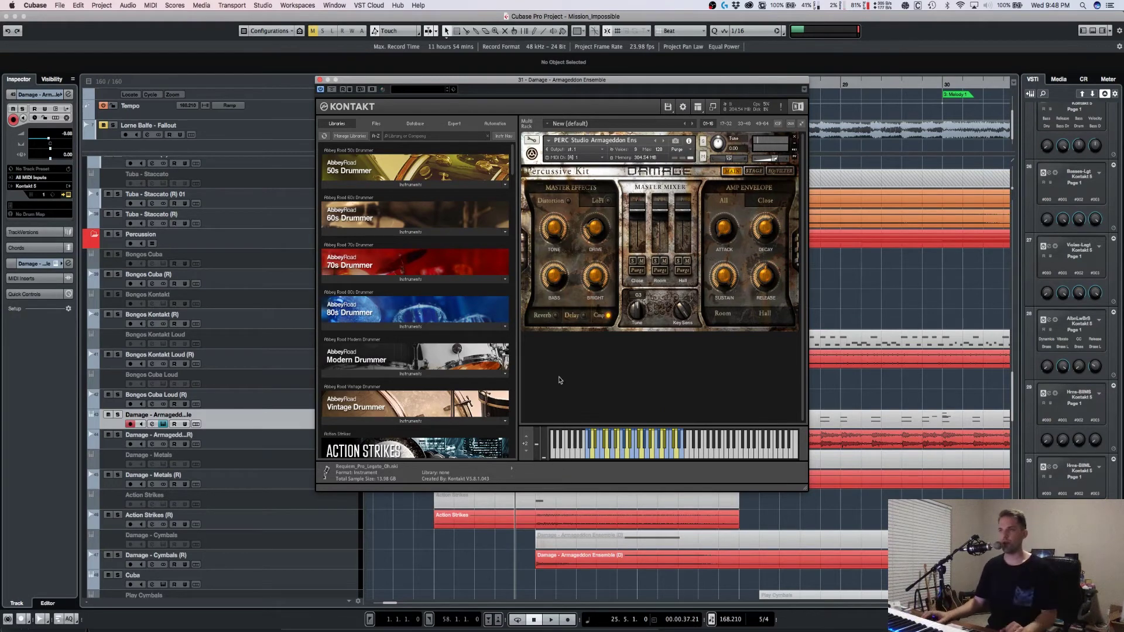
{"action": "scroll", "coordinate": [431, 400], "scroll_direction": "down", "scroll_amount": 5}
{"action": "scroll", "coordinate": [431, 399], "scroll_direction": "down", "scroll_amount": 6}
{"action": "scroll", "coordinate": [436, 400], "scroll_direction": "down", "scroll_amount": 5}
{"action": "left_click", "coordinate": [421, 365]}
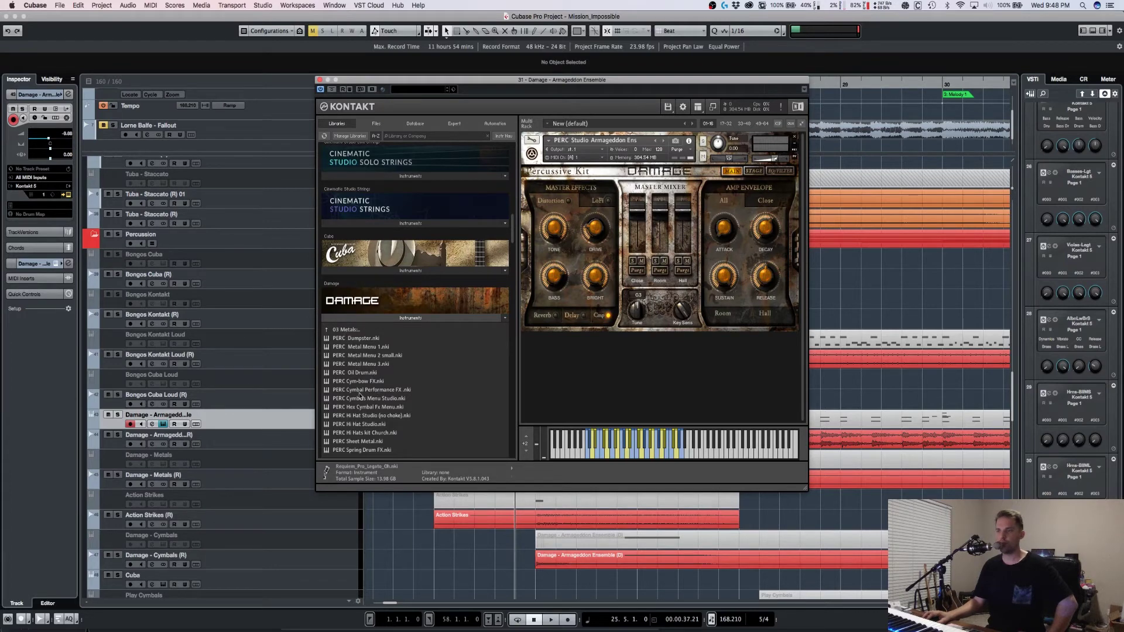
{"action": "left_click", "coordinate": [346, 330]}
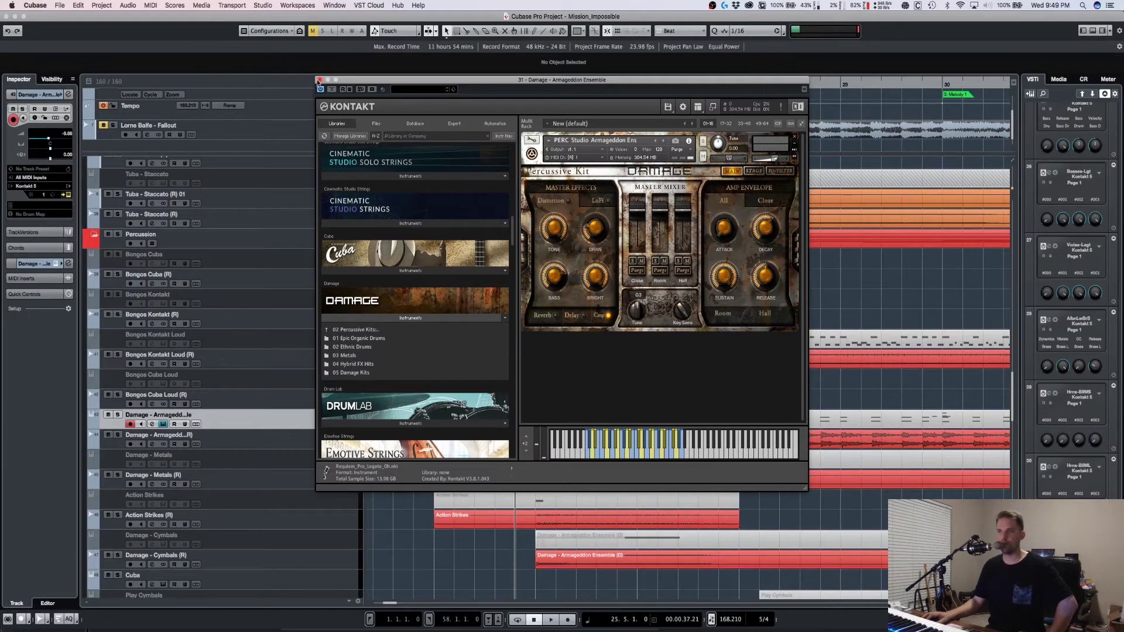
Step: Close the Kontakt window and disable the Damage - Armageddon Ensemble instrument track again
{"action": "left_click", "coordinate": [320, 80]}
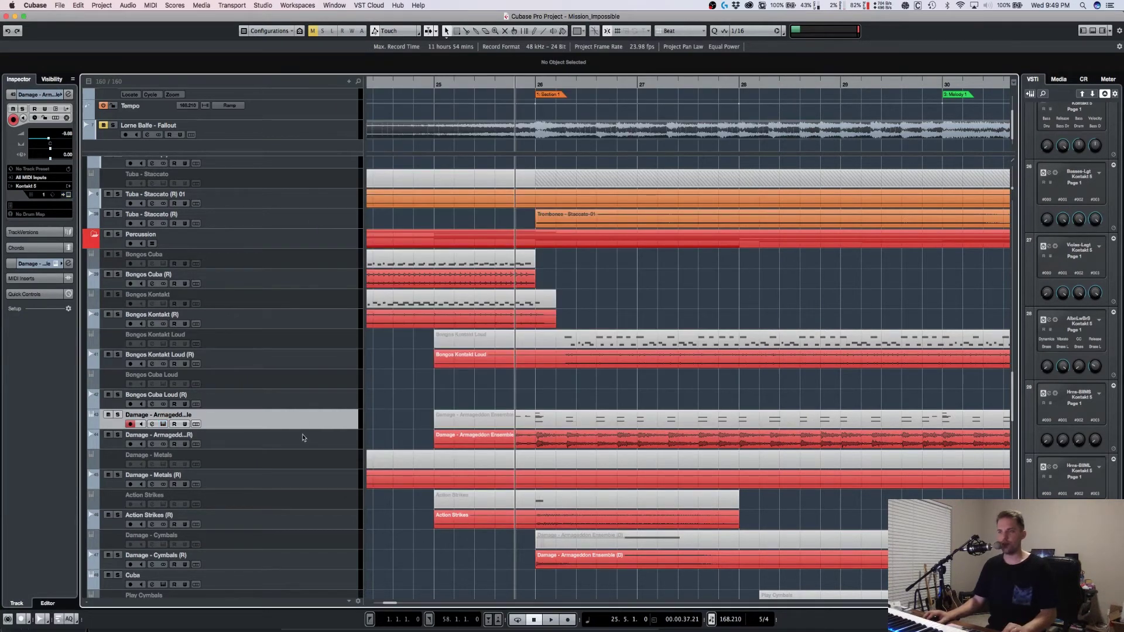
{"action": "key", "text": "shift+d"}
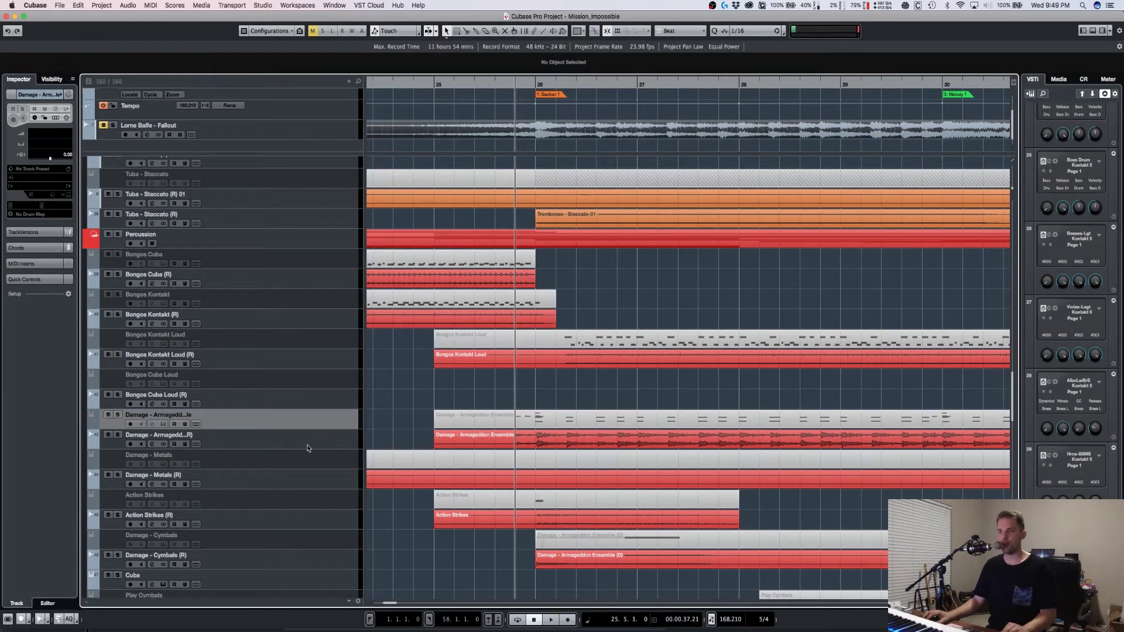
Step: Solo the rendered Damage - Armageddon (R) track and play it from just before bar 26 to bar 29
{"action": "left_click", "coordinate": [308, 449]}
{"action": "key", "text": "s"}
{"action": "key", "text": "space"}
{"action": "key", "text": "g"}
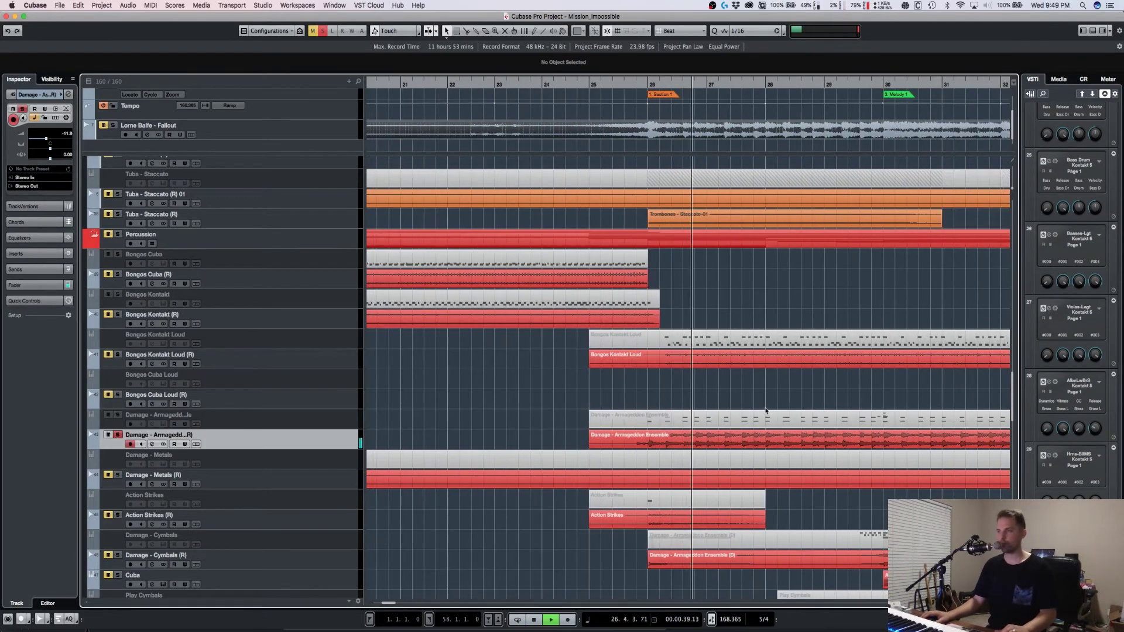
{"action": "scroll", "coordinate": [766, 411], "scroll_direction": "up", "scroll_amount": 2}
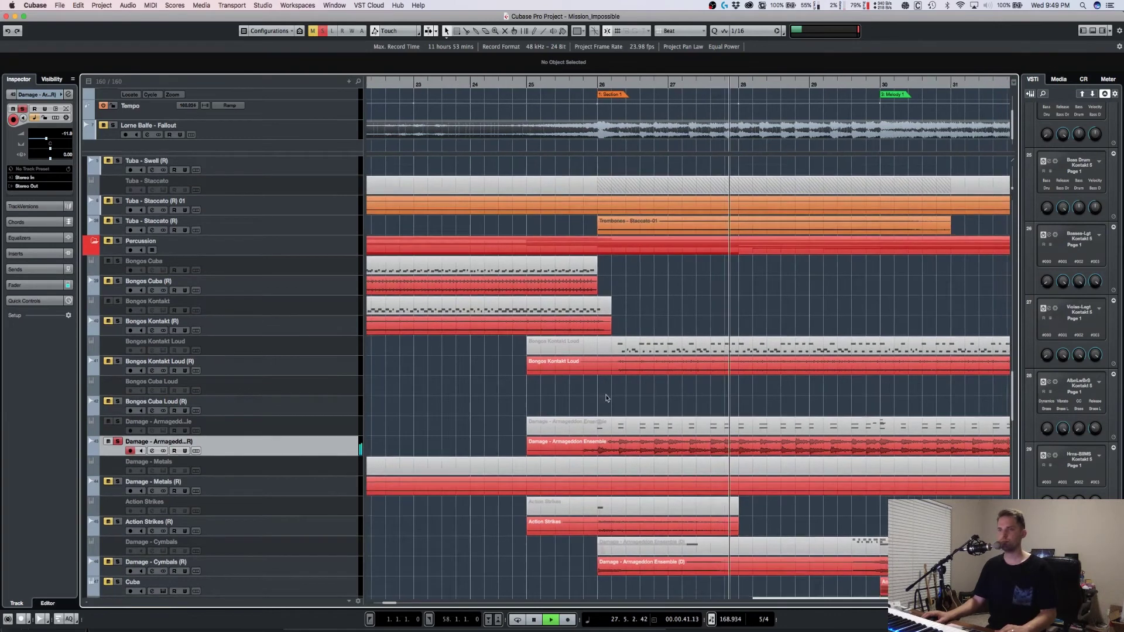
{"action": "scroll", "coordinate": [607, 399], "scroll_direction": "right", "scroll_amount": 5}
{"action": "key", "text": "space"}
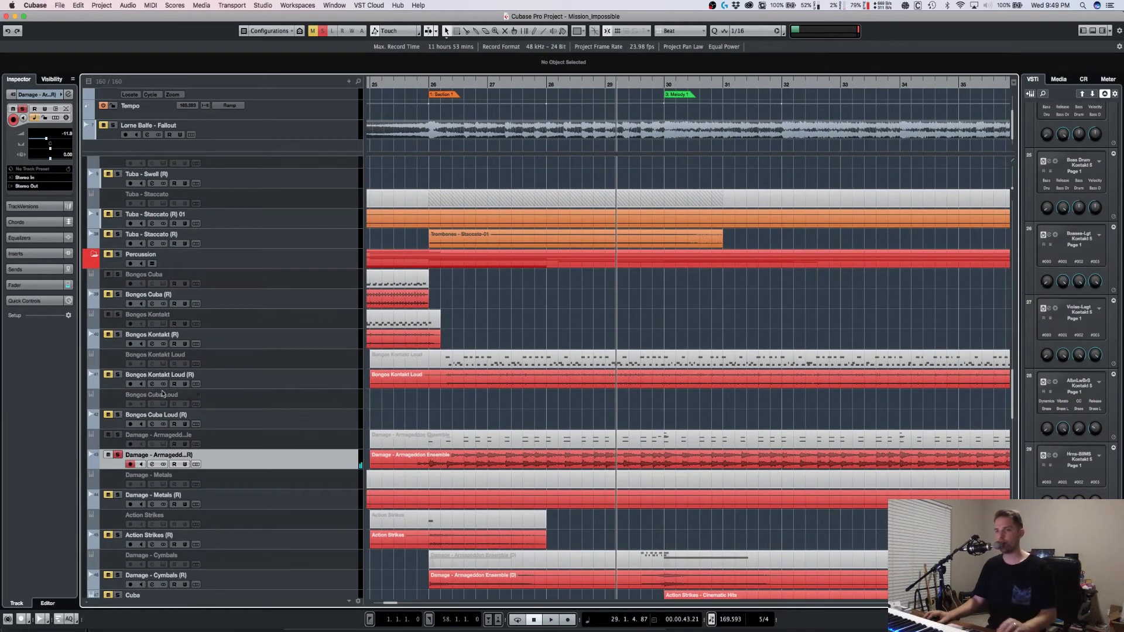
Step: Solo Bongos Kontakt Loud (R) alongside Damage - Armageddon (R) and play both from bar 29 to the end of bar 30
{"action": "left_click", "coordinate": [276, 382]}
{"action": "key", "text": "space"}
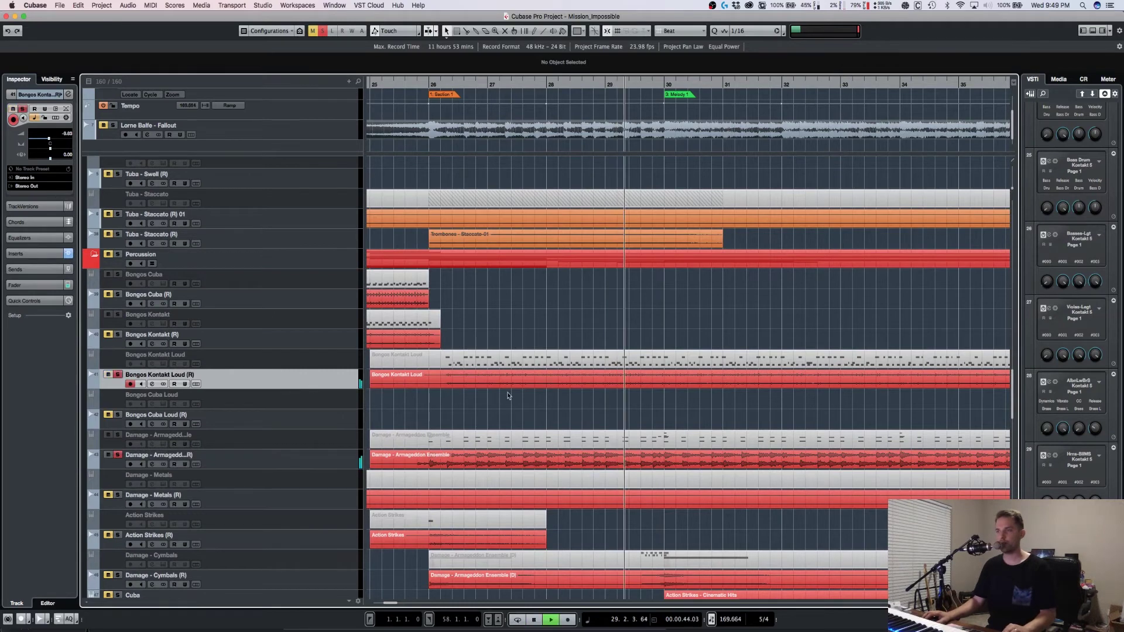
{"action": "key", "text": "g"}
{"action": "key", "text": "g"}
{"action": "key", "text": "space"}
{"action": "key", "text": "g"}
{"action": "key", "text": "h"}
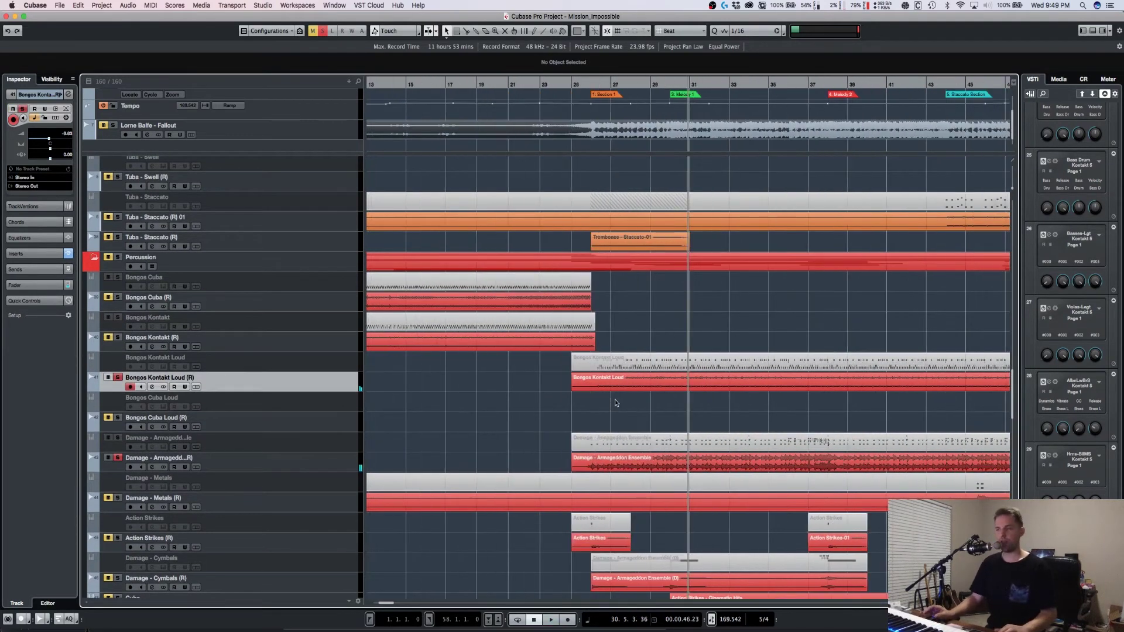
{"action": "key", "text": "g"}
{"action": "key", "text": "g"}
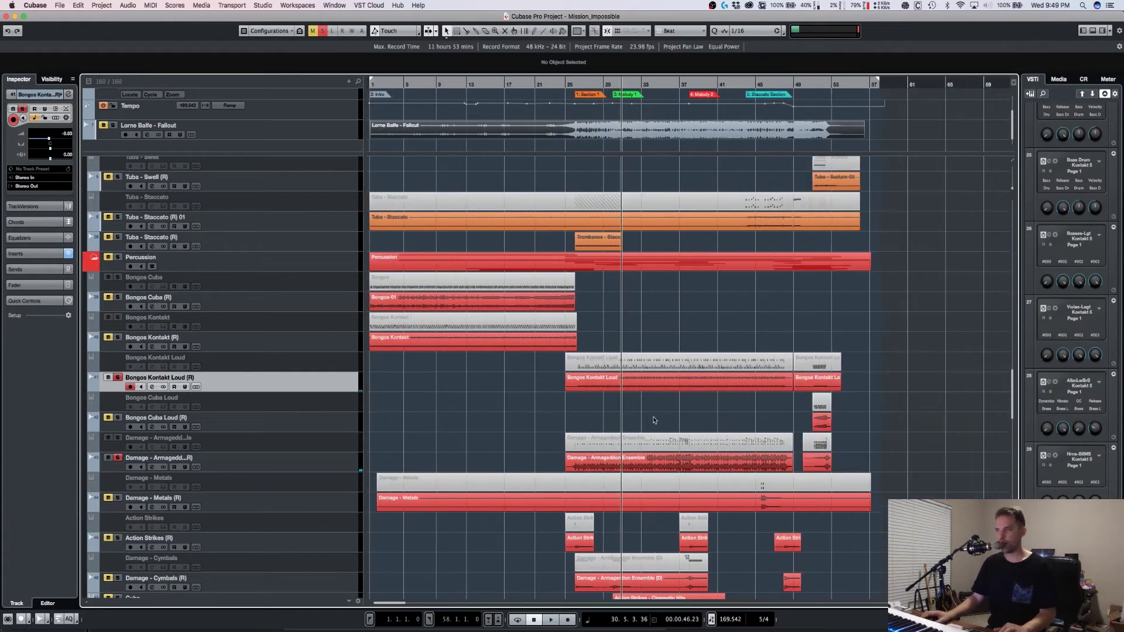
{"action": "key", "text": "h"}
{"action": "key", "text": "h"}
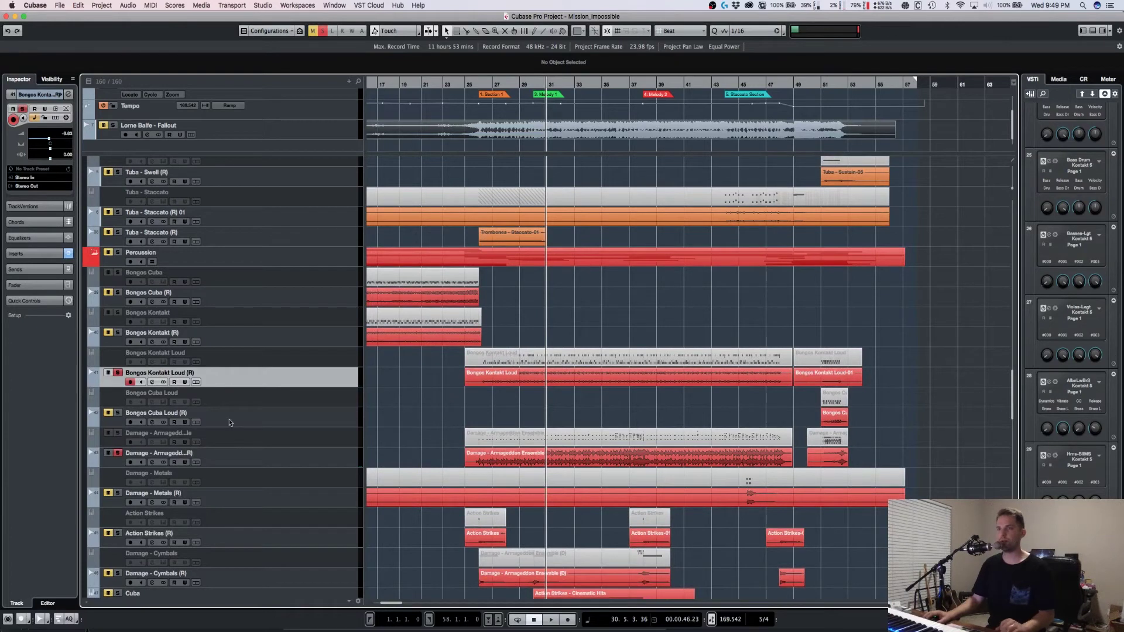
Step: Clear the solo on Damage - Armageddon (R) and Bongos Kontakt Loud (R) and play the full arrangement around bar 31
{"action": "left_click", "coordinate": [279, 459]}
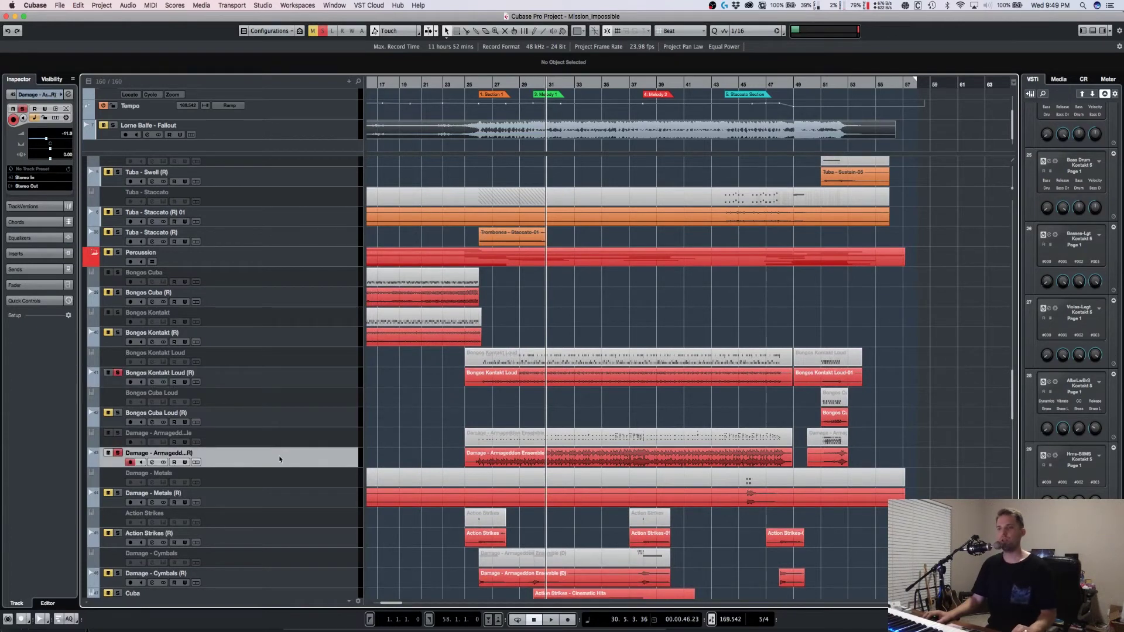
{"action": "left_click", "coordinate": [310, 384], "text": "super"}
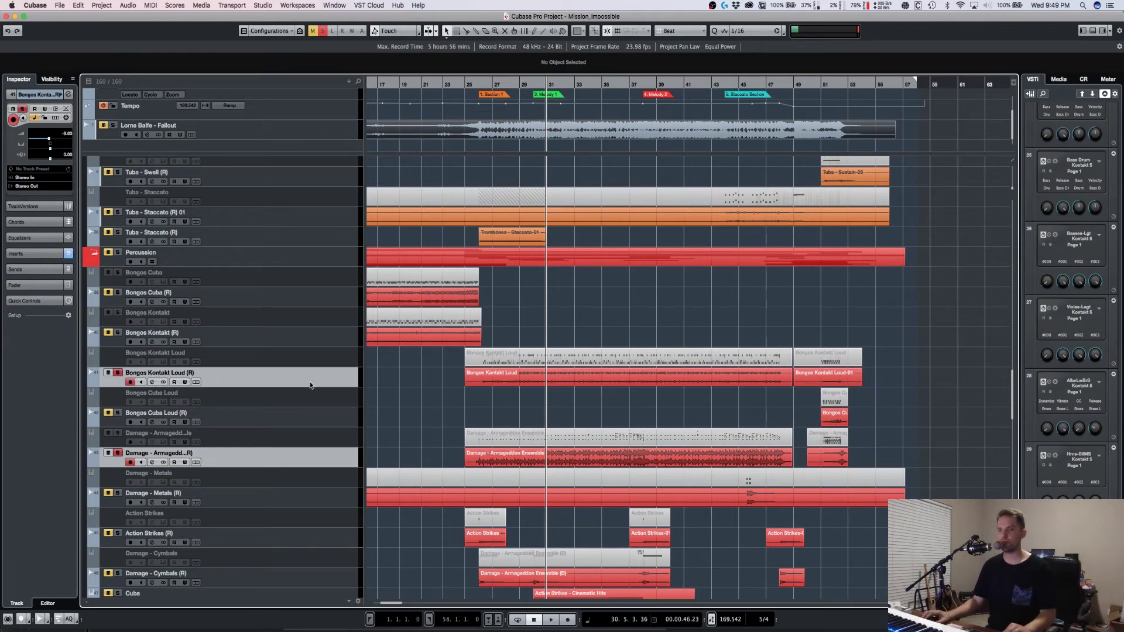
{"action": "key", "text": "s"}
{"action": "key", "text": "space"}
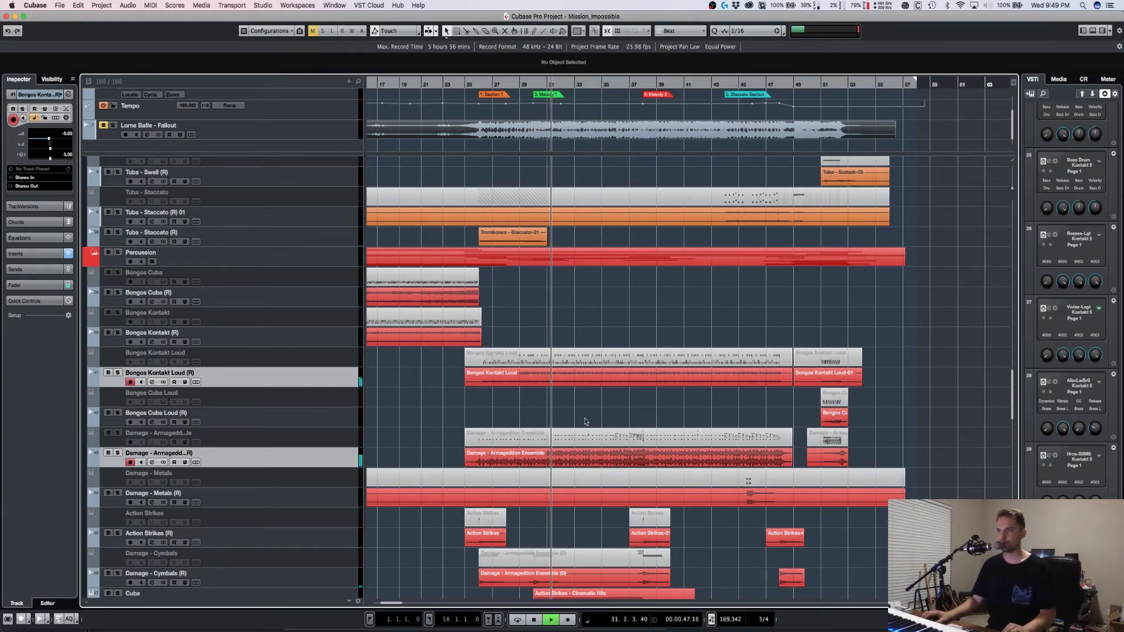
{"action": "scroll", "coordinate": [614, 425], "scroll_direction": "up", "scroll_amount": 3}
{"action": "scroll", "coordinate": [586, 422], "scroll_direction": "down", "scroll_amount": 2}
{"action": "key", "text": "space"}
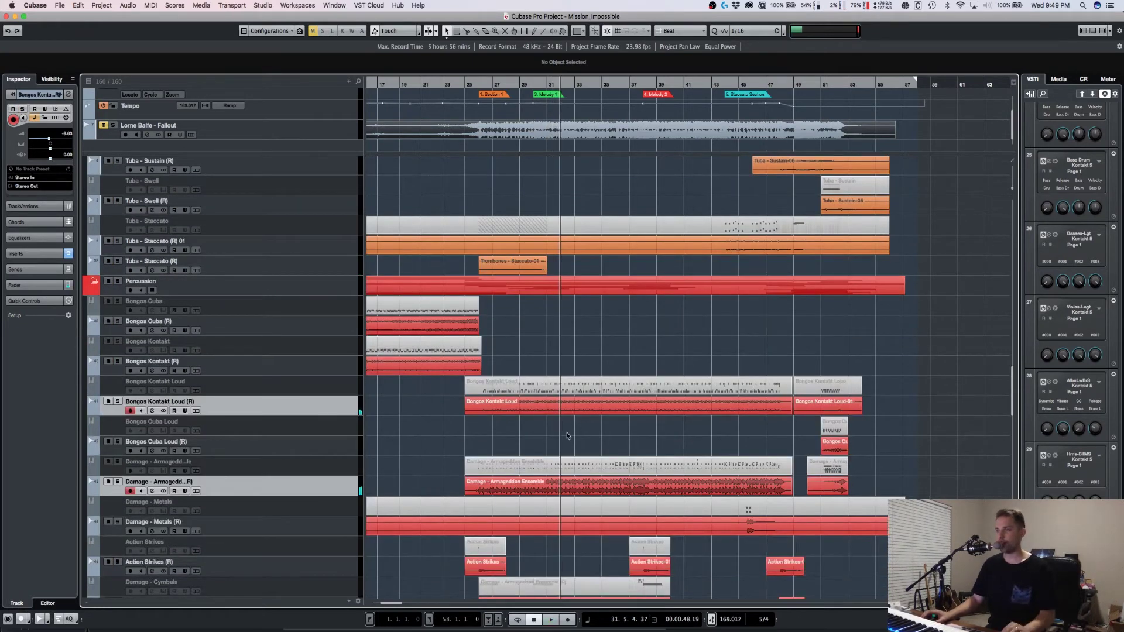
Step: Move the playhead back to bar 25 and audition the Action Strikes (R) track in solo into Section 1
{"action": "scroll", "coordinate": [501, 219], "scroll_direction": "down", "scroll_amount": 3}
{"action": "left_click", "coordinate": [472, 85]}
{"action": "key", "text": "space"}
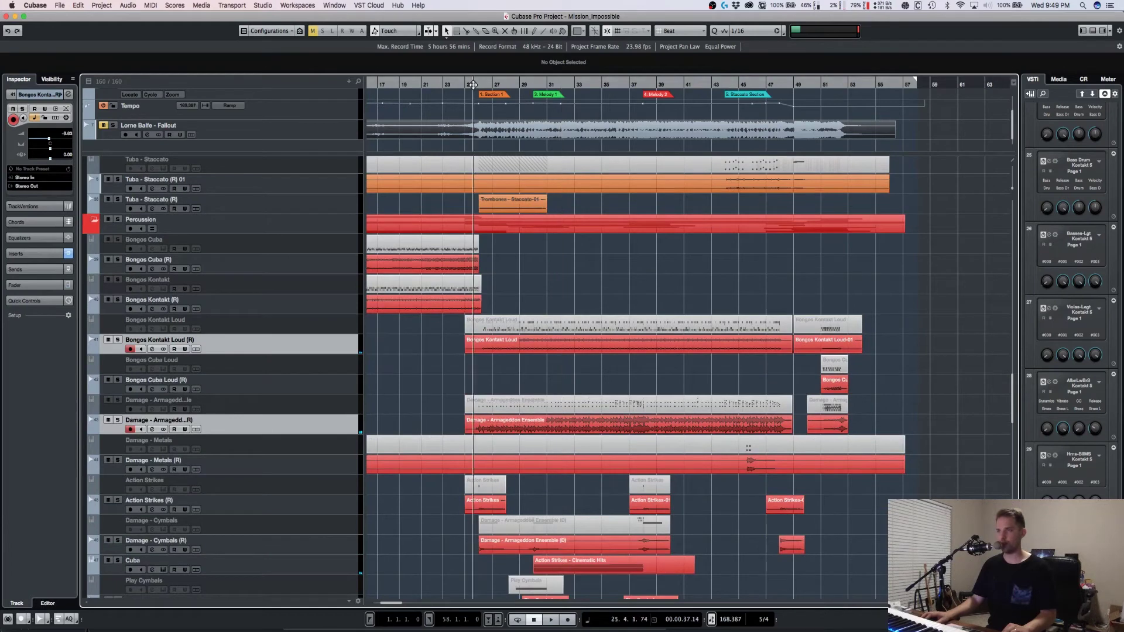
{"action": "left_click", "coordinate": [306, 512]}
{"action": "key", "text": "s"}
{"action": "scroll", "coordinate": [523, 485], "scroll_direction": "up", "scroll_amount": 3}
{"action": "scroll", "coordinate": [523, 485], "scroll_direction": "down", "scroll_amount": 1}
{"action": "scroll", "coordinate": [522, 485], "scroll_direction": "right", "scroll_amount": 3}
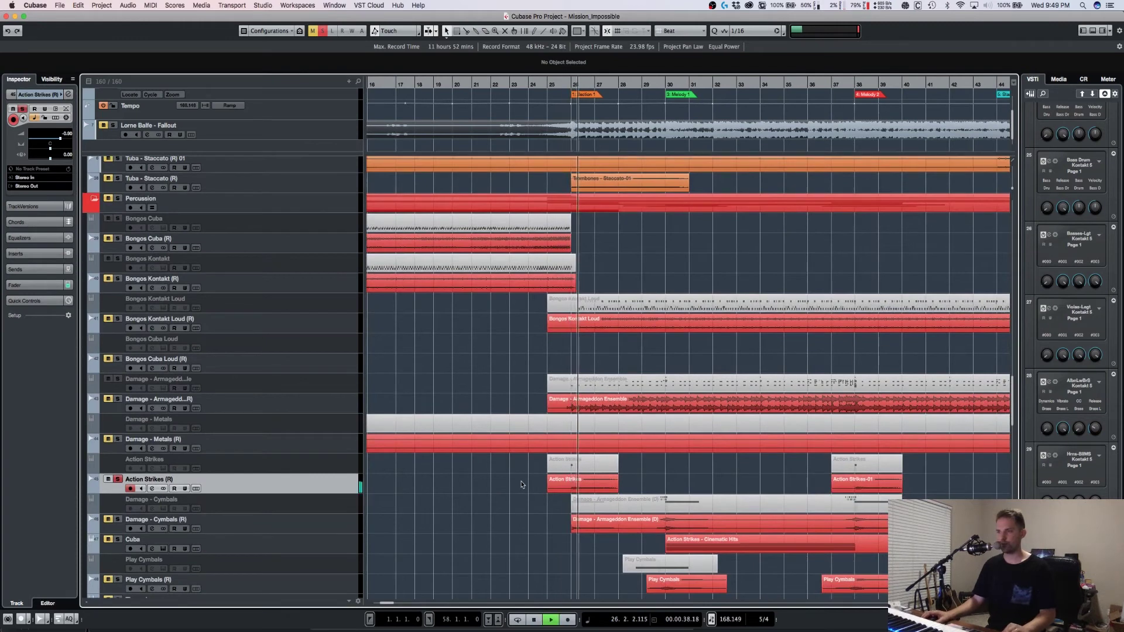
{"action": "key", "text": "space"}
Step: Audition Damage - Cymbals (R) soloed together with Action Strikes (R) around bar 26, and clear the solo on both tracks
{"action": "left_click", "coordinate": [280, 523]}
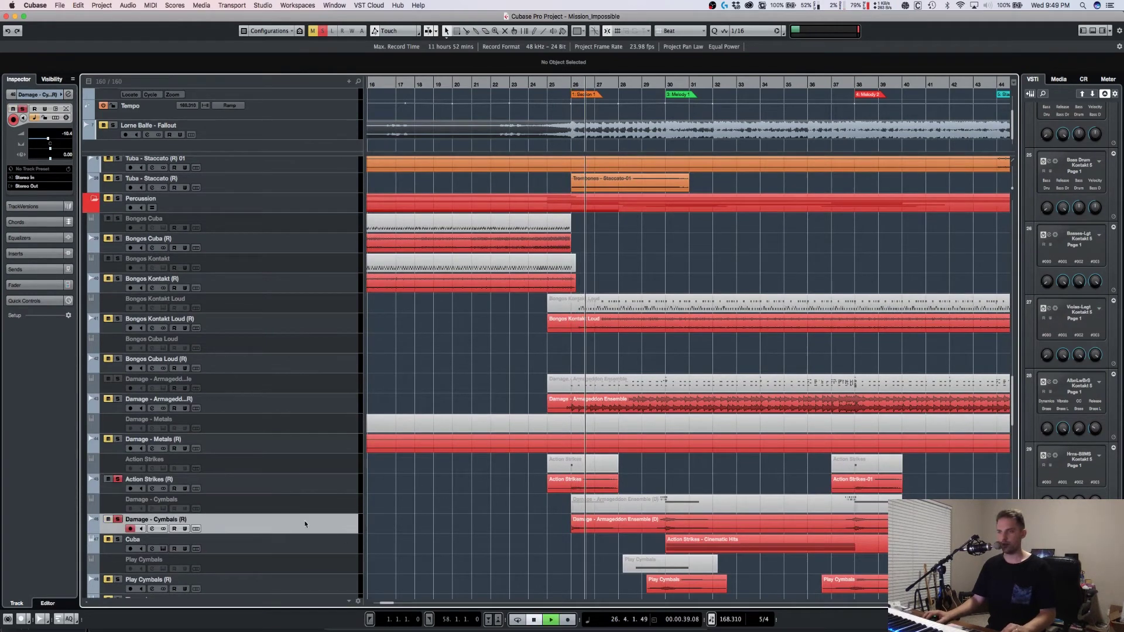
{"action": "key", "text": "space"}
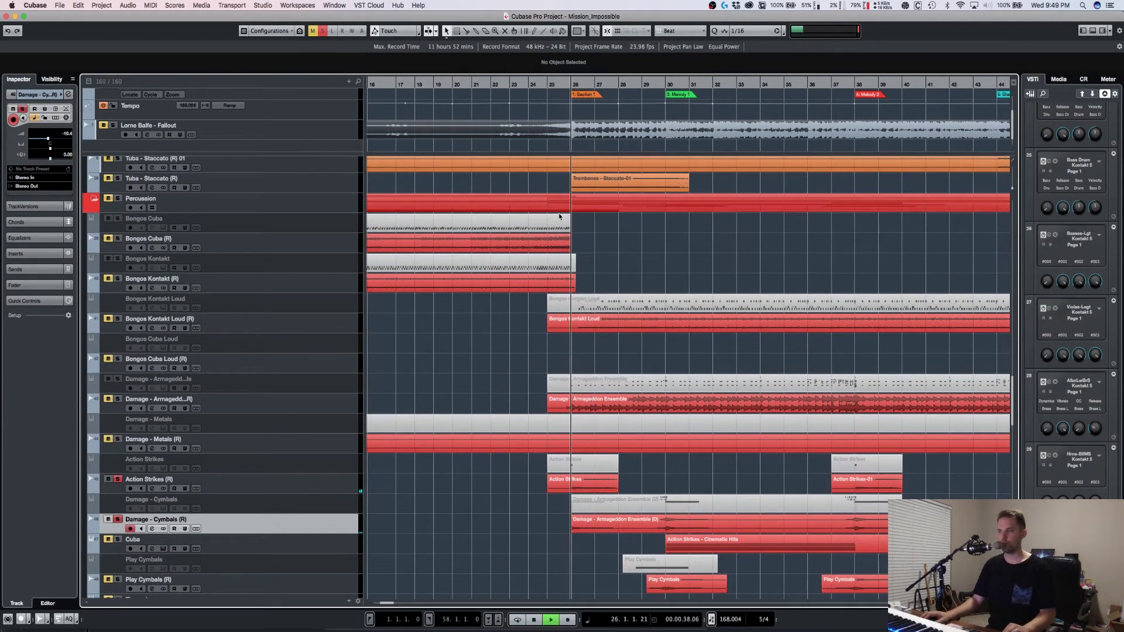
{"action": "key", "text": "space"}
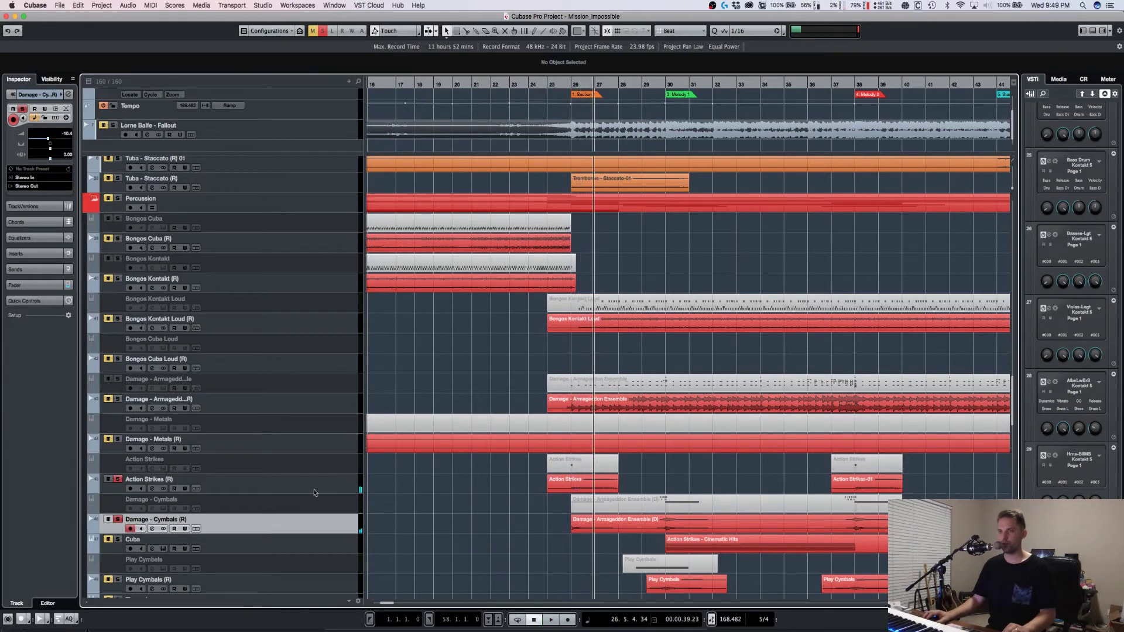
{"action": "left_click", "coordinate": [314, 494], "text": "shift"}
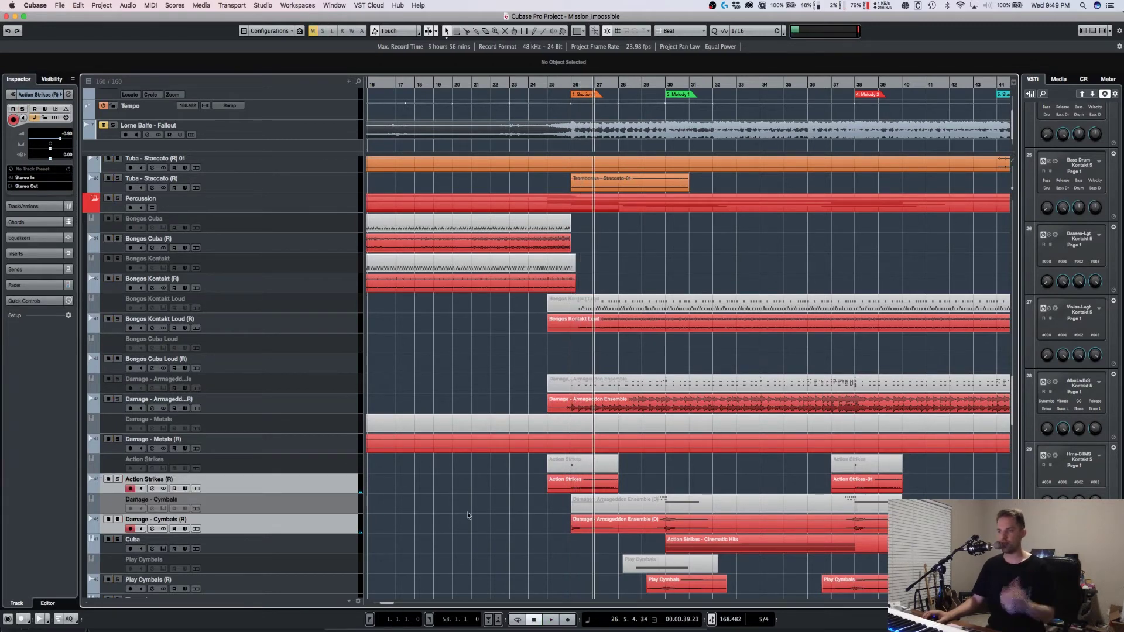
Step: Place the playhead in bar 29, select the Cuba track and solo the whole Percussion folder
{"action": "key", "text": "h"}
{"action": "scroll", "coordinate": [468, 488], "scroll_direction": "down", "scroll_amount": 3}
{"action": "scroll", "coordinate": [467, 487], "scroll_direction": "right", "scroll_amount": 5}
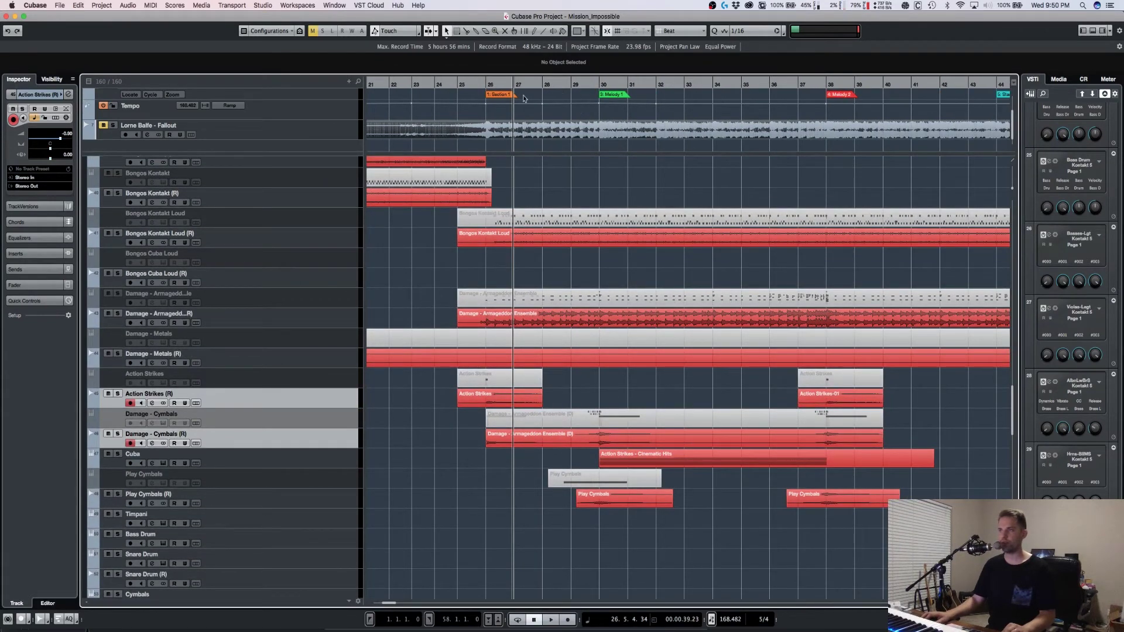
{"action": "left_click", "coordinate": [587, 85]}
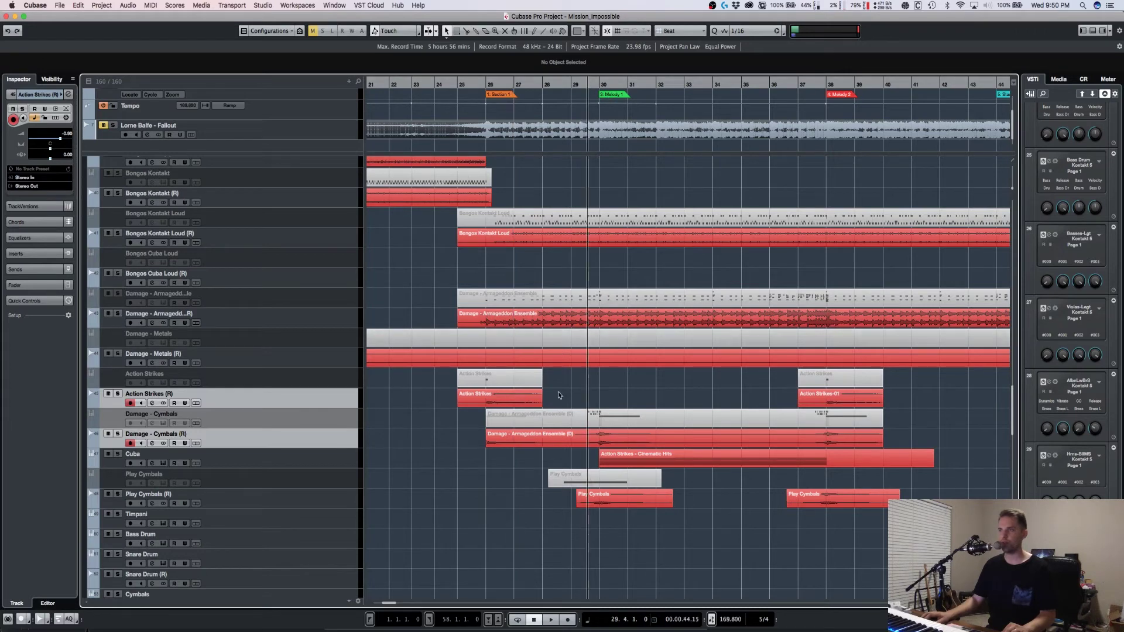
{"action": "left_click", "coordinate": [287, 460]}
{"action": "scroll", "coordinate": [193, 281], "scroll_direction": "up", "scroll_amount": 5}
{"action": "left_click", "coordinate": [118, 239]}
Step: Play the soloed percussion from bar 29 across the Melody 1 marker into bar 30, and clear the folder's solo
{"action": "scroll", "coordinate": [681, 516], "scroll_direction": "down", "scroll_amount": 6}
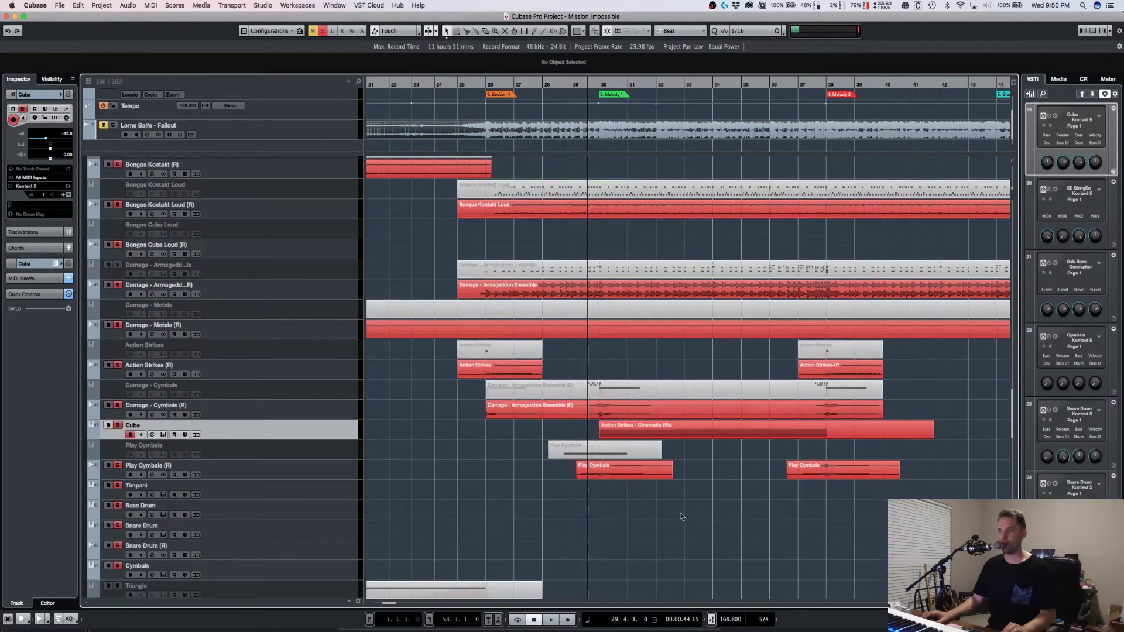
{"action": "scroll", "coordinate": [681, 517], "scroll_direction": "up", "scroll_amount": 5}
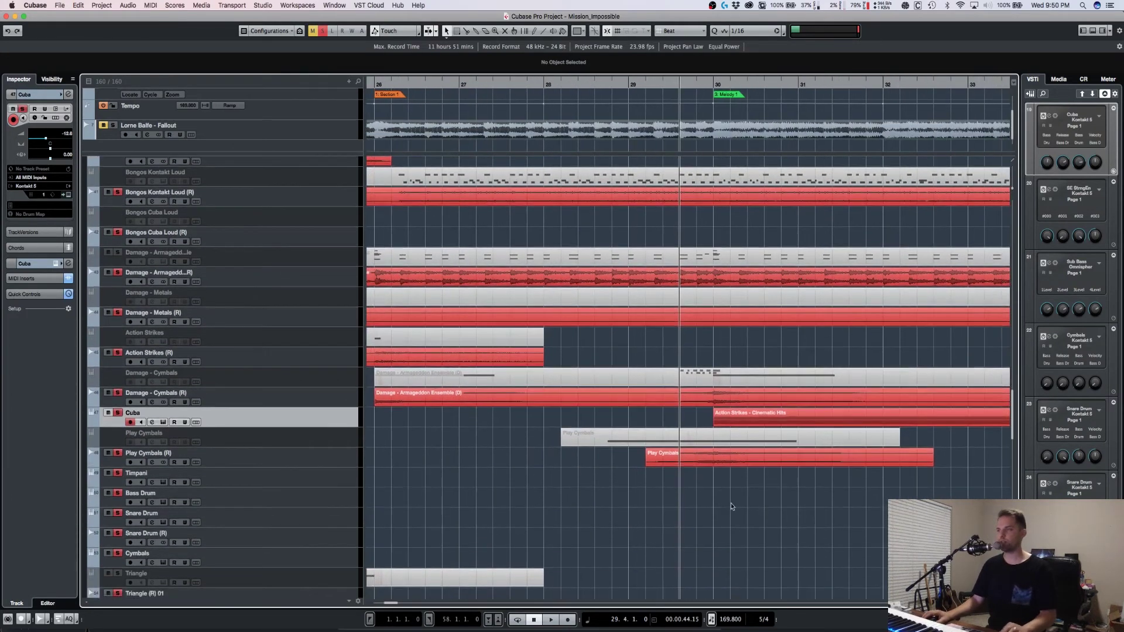
{"action": "scroll", "coordinate": [731, 506], "scroll_direction": "right", "scroll_amount": 3}
{"action": "key", "text": "space"}
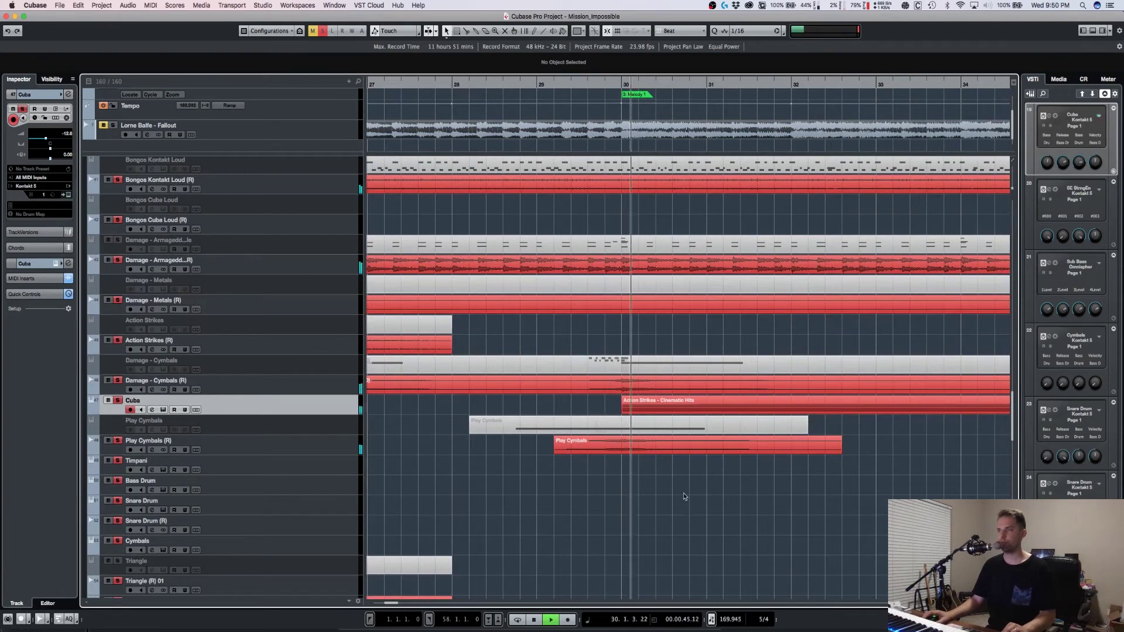
{"action": "key", "text": "space"}
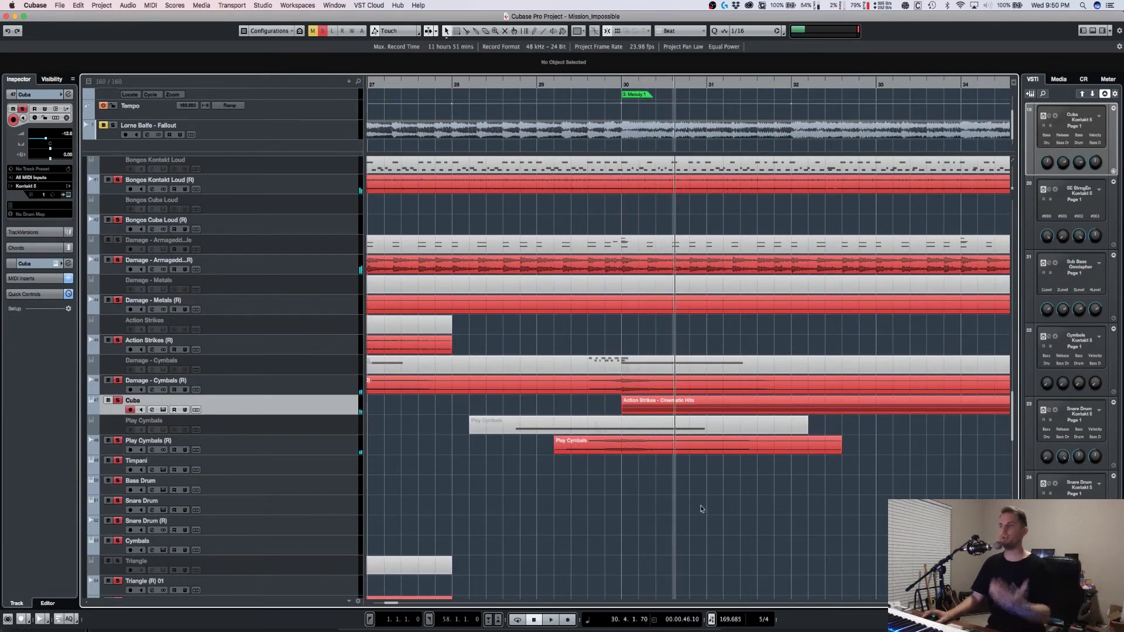
{"action": "scroll", "coordinate": [321, 409], "scroll_direction": "up", "scroll_amount": 3}
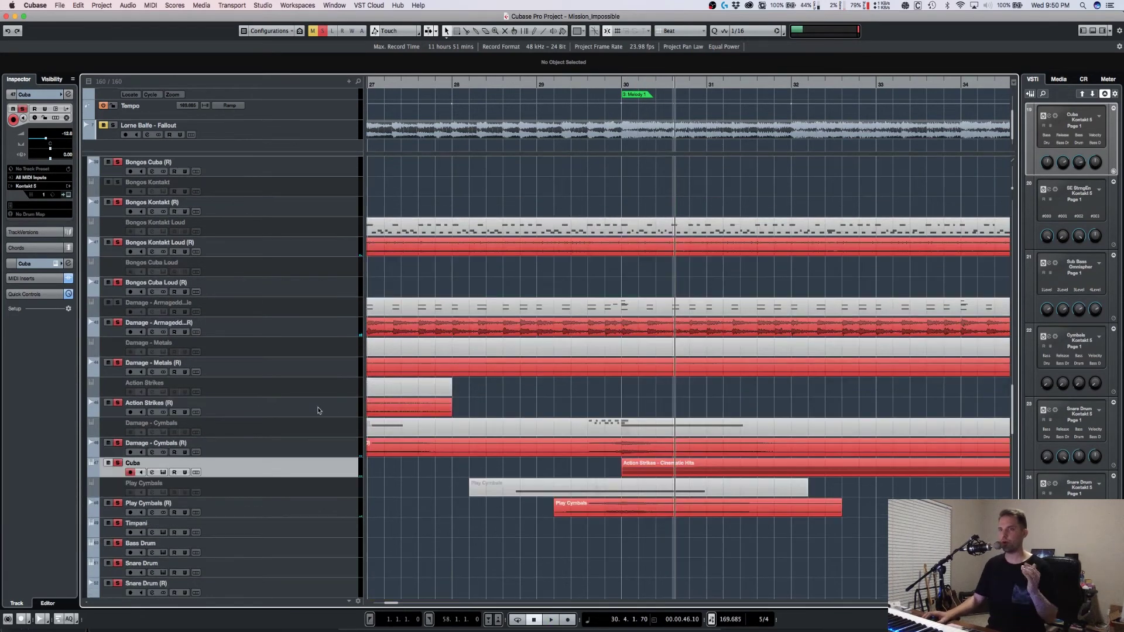
{"action": "scroll", "coordinate": [321, 408], "scroll_direction": "up", "scroll_amount": 3}
{"action": "left_click", "coordinate": [117, 180]}
Step: Examine how the percussion regions are laid out from the intro through the Staccato Section
{"action": "key", "text": "g"}
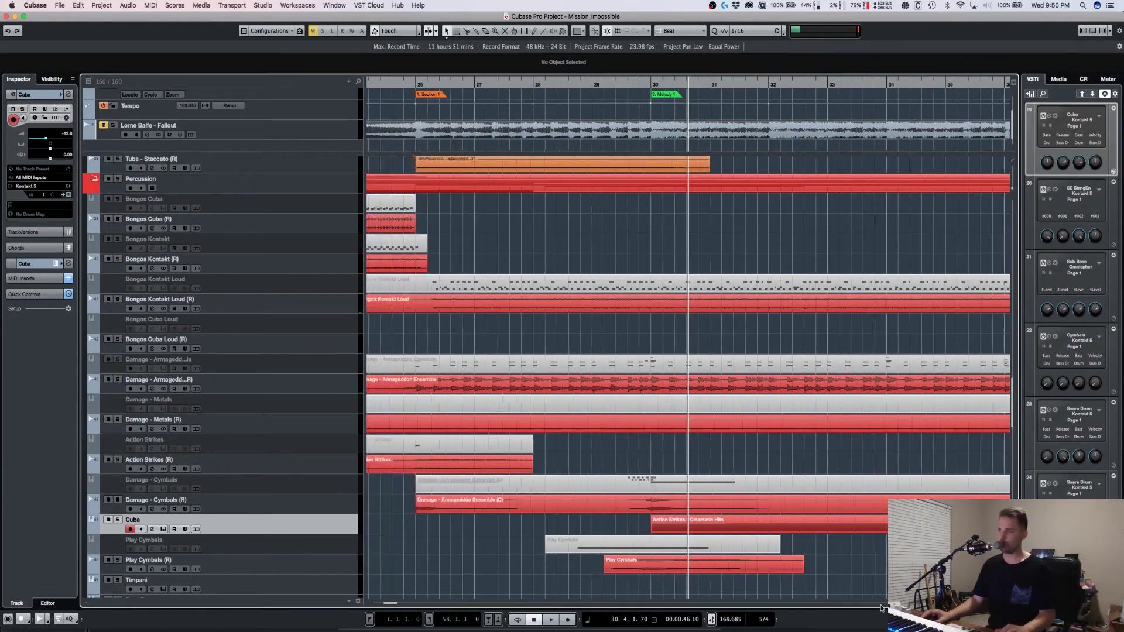
{"action": "key", "text": "g"}
{"action": "key", "text": "shift+g"}
{"action": "key", "text": "shift+h"}
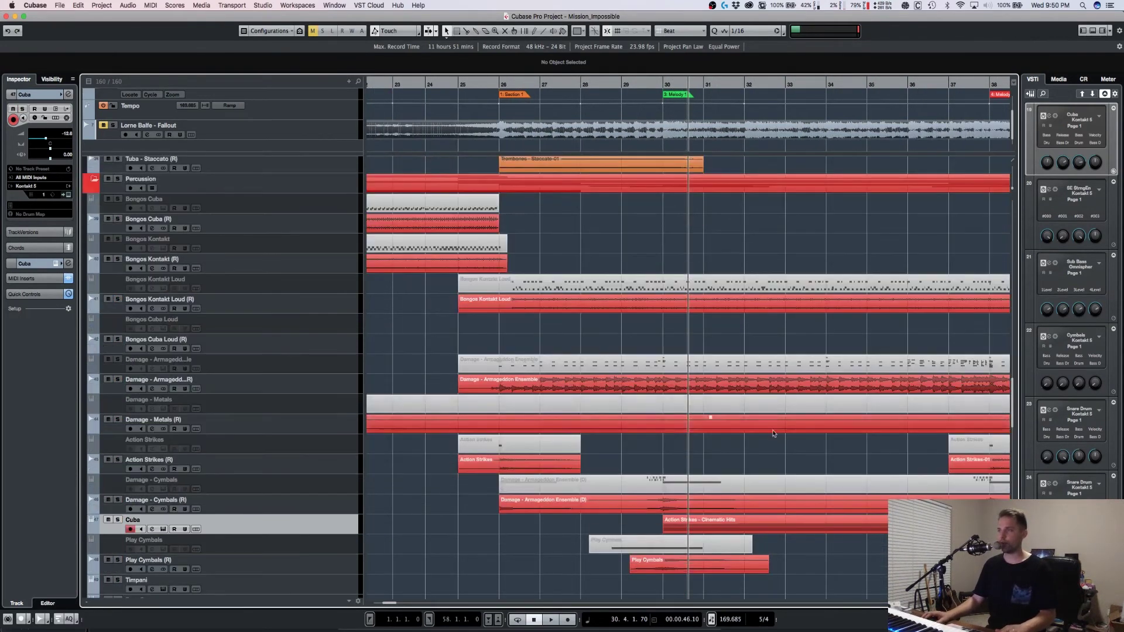
{"action": "key", "text": "h"}
{"action": "key", "text": "g"}
{"action": "key", "text": "g"}
{"action": "key", "text": "g"}
{"action": "key", "text": "g"}
{"action": "key", "text": "g"}
{"action": "key", "text": "g"}
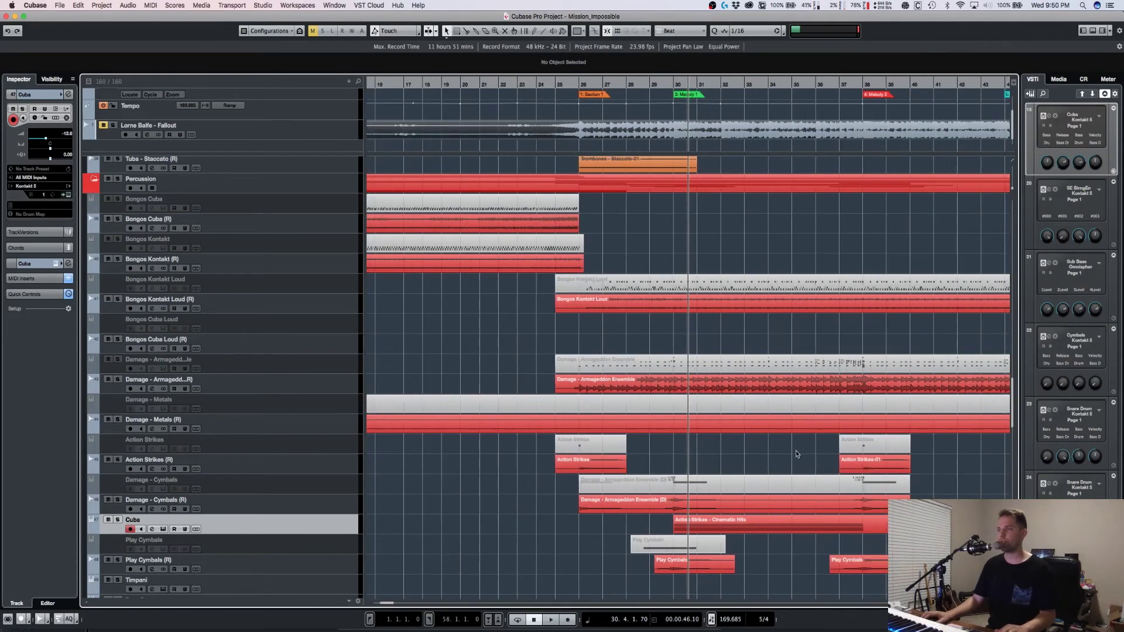
{"action": "key", "text": "h"}
{"action": "key", "text": "h"}
{"action": "key", "text": "h"}
{"action": "key", "text": "h"}
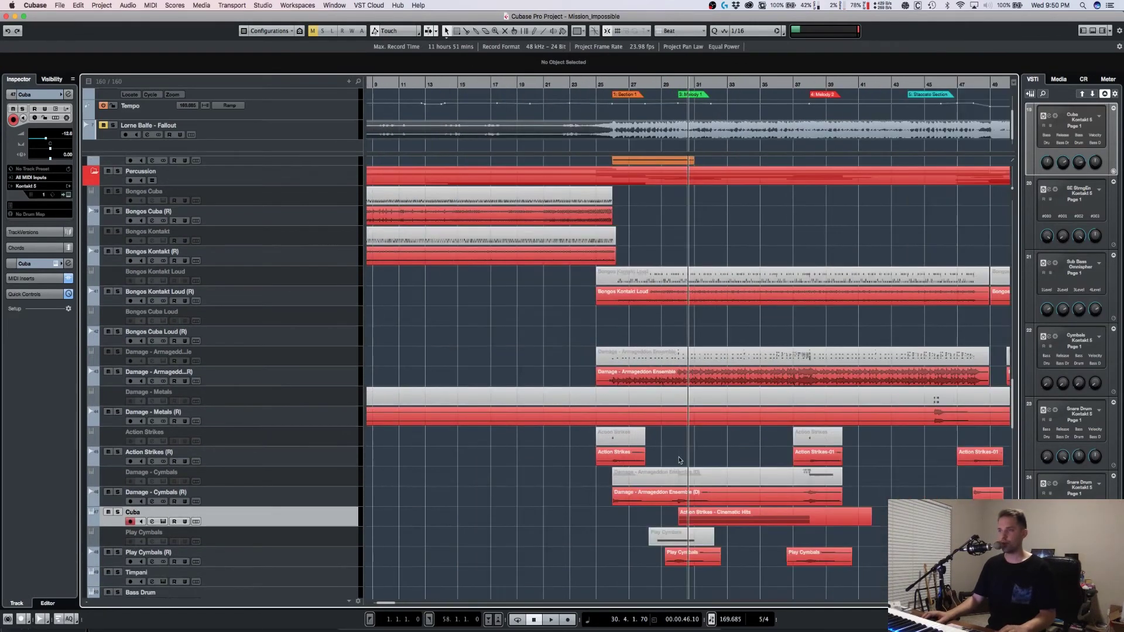
{"action": "scroll", "coordinate": [761, 451], "scroll_direction": "up", "scroll_amount": 3}
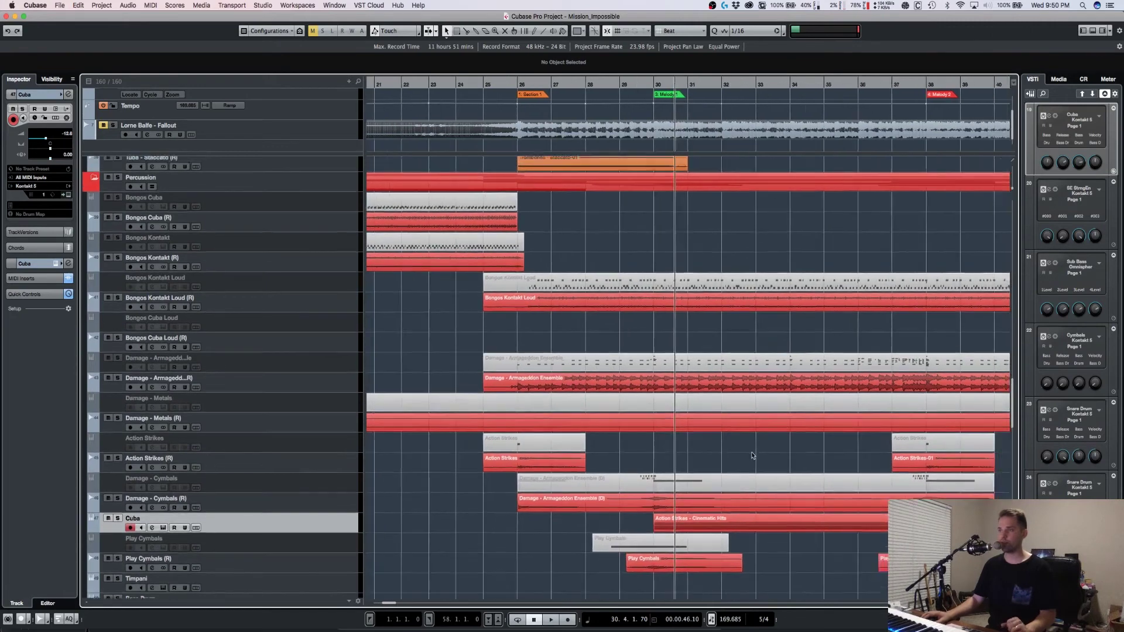
{"action": "scroll", "coordinate": [727, 462], "scroll_direction": "right", "scroll_amount": 2}
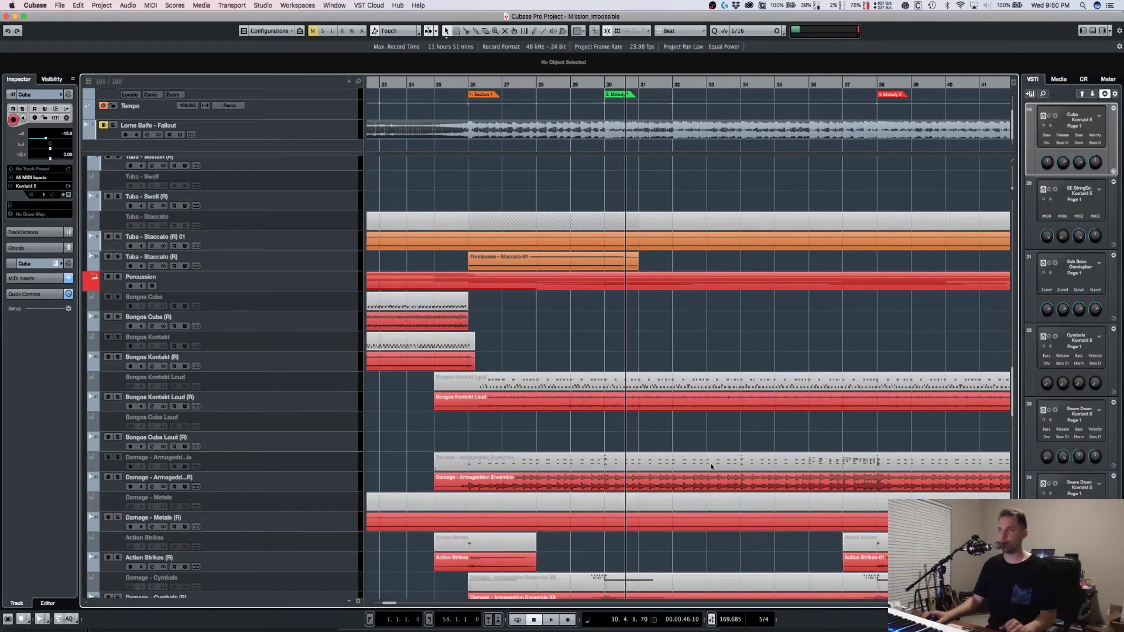
{"action": "scroll", "coordinate": [712, 466], "scroll_direction": "down", "scroll_amount": 2}
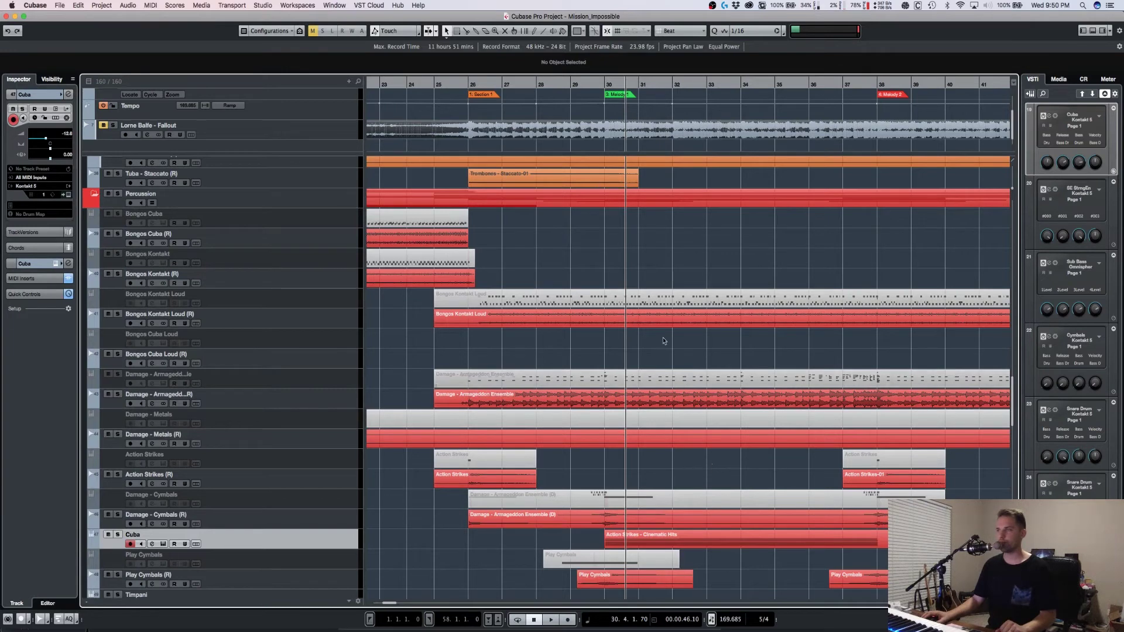
{"action": "scroll", "coordinate": [651, 340], "scroll_direction": "down", "scroll_amount": 6}
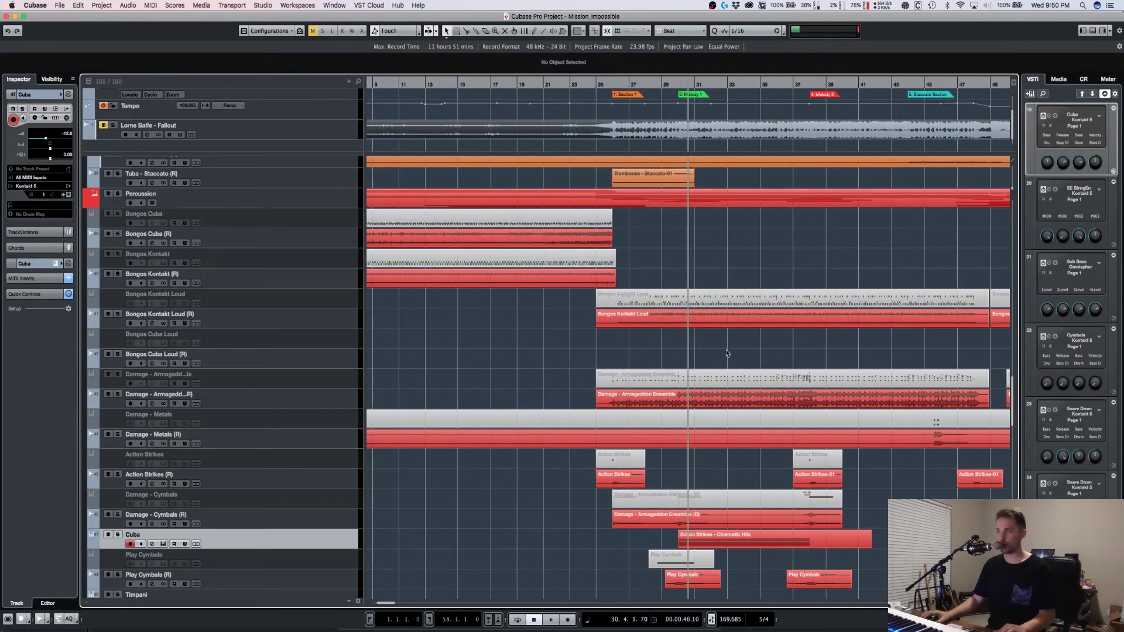
{"action": "scroll", "coordinate": [730, 364], "scroll_direction": "up", "scroll_amount": 2}
{"action": "scroll", "coordinate": [610, 346], "scroll_direction": "right", "scroll_amount": 3}
{"action": "scroll", "coordinate": [609, 346], "scroll_direction": "left", "scroll_amount": 3}
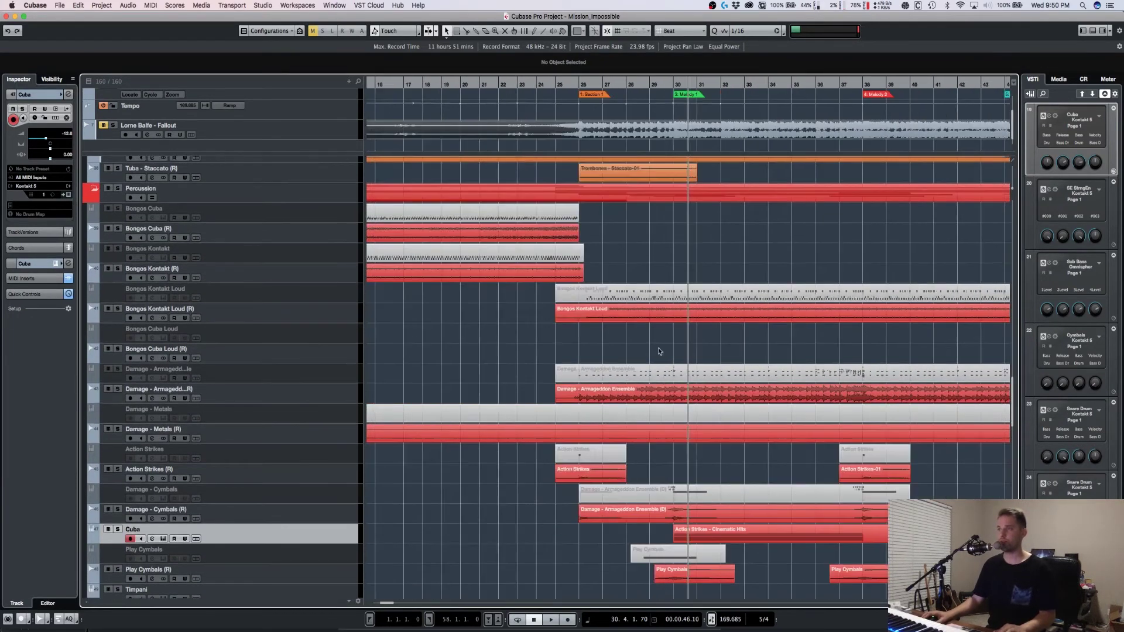
{"action": "scroll", "coordinate": [732, 359], "scroll_direction": "down", "scroll_amount": 6}
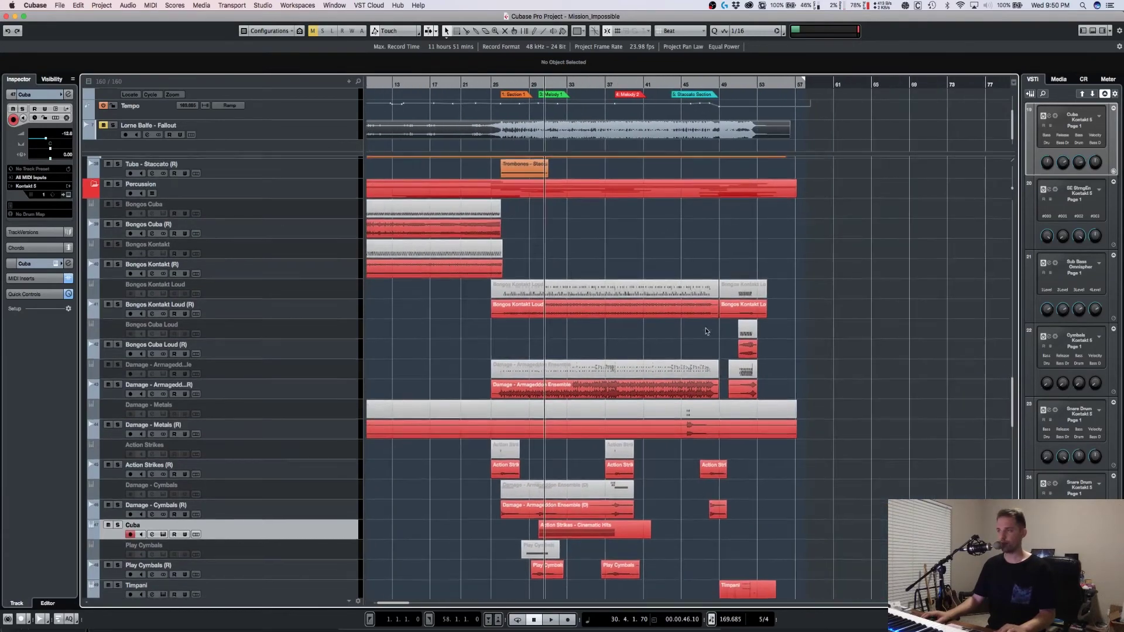
{"action": "scroll", "coordinate": [706, 322], "scroll_direction": "down", "scroll_amount": 1}
{"action": "scroll", "coordinate": [706, 321], "scroll_direction": "up", "scroll_amount": 4}
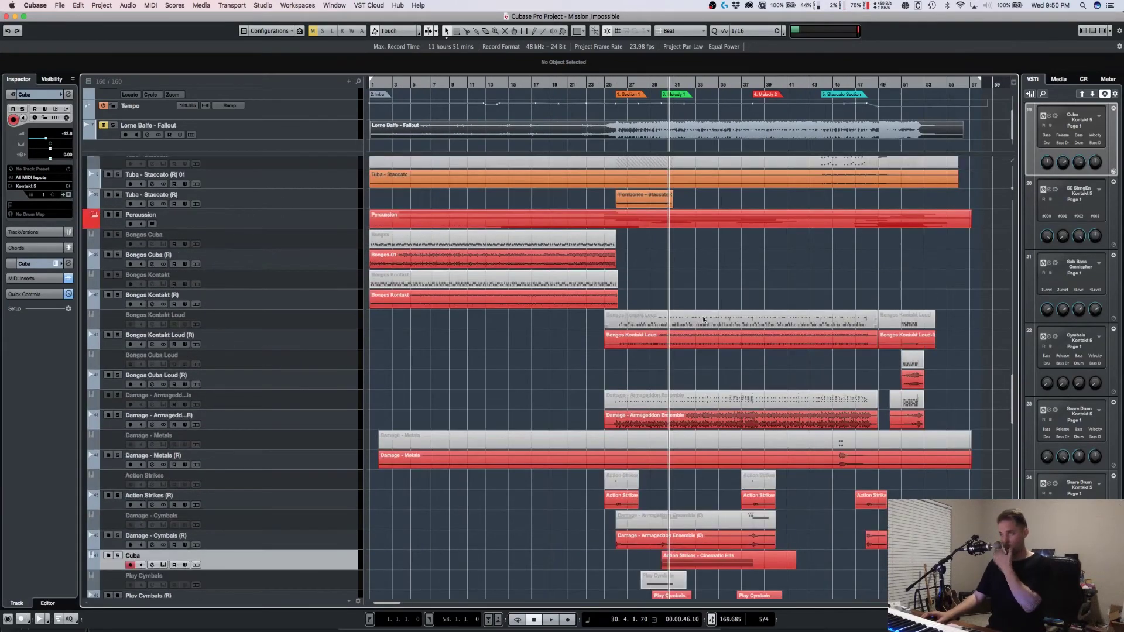
Step: Return to the horn tracks in the Brass folder, set the playhead in bar 29 and save the project
{"action": "scroll", "coordinate": [703, 321], "scroll_direction": "up", "scroll_amount": 10}
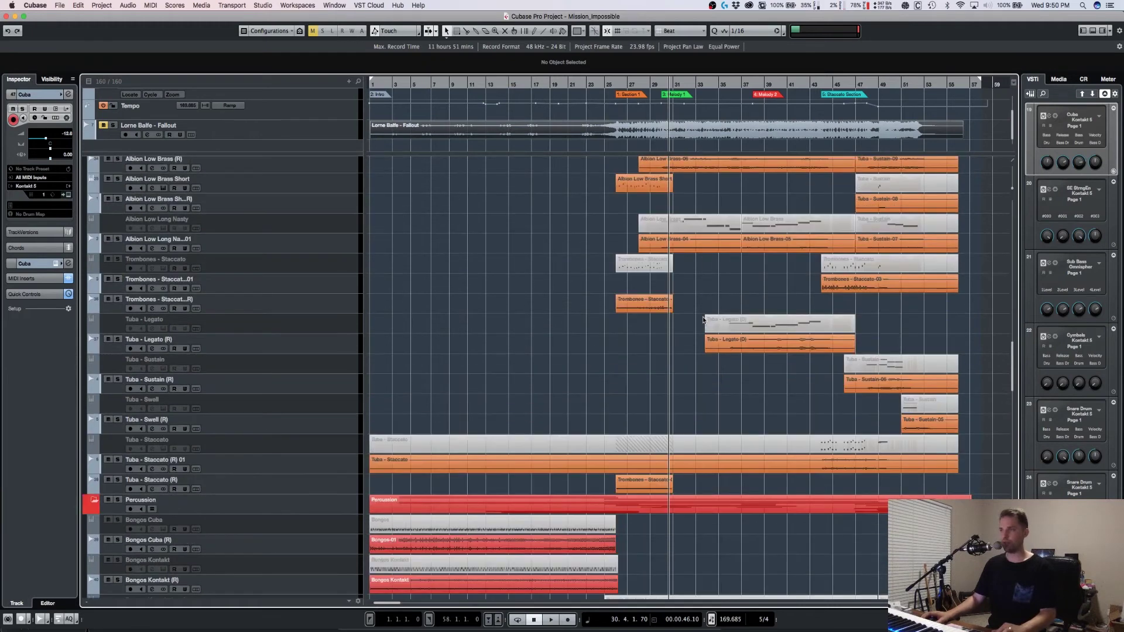
{"action": "scroll", "coordinate": [704, 320], "scroll_direction": "up", "scroll_amount": 12}
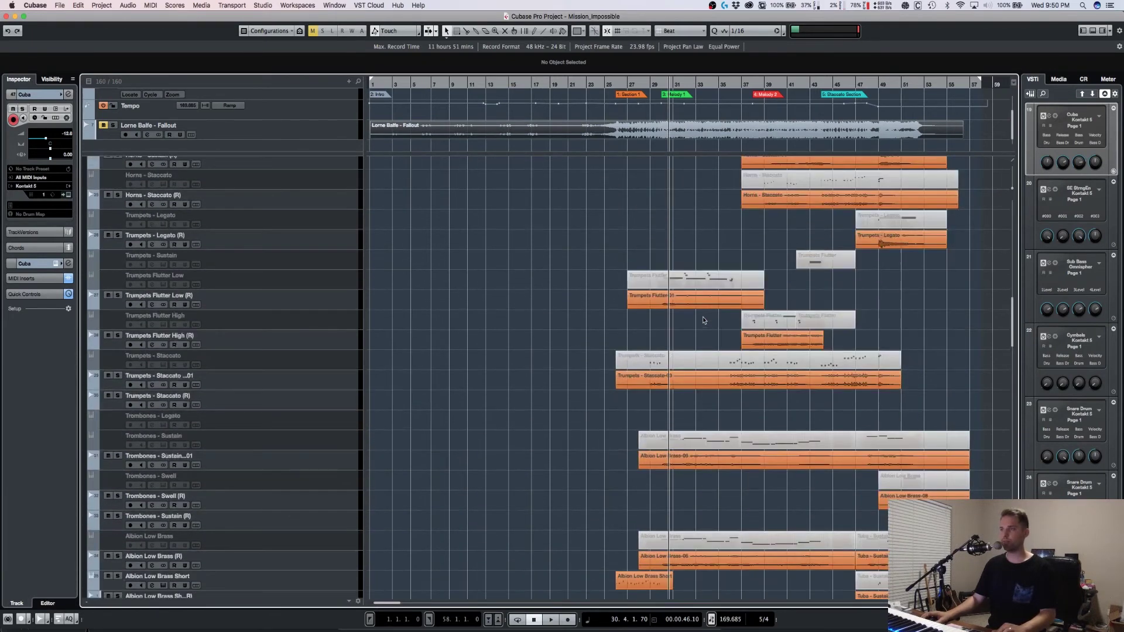
{"action": "key", "text": "h"}
{"action": "key", "text": "h"}
{"action": "key", "text": "h"}
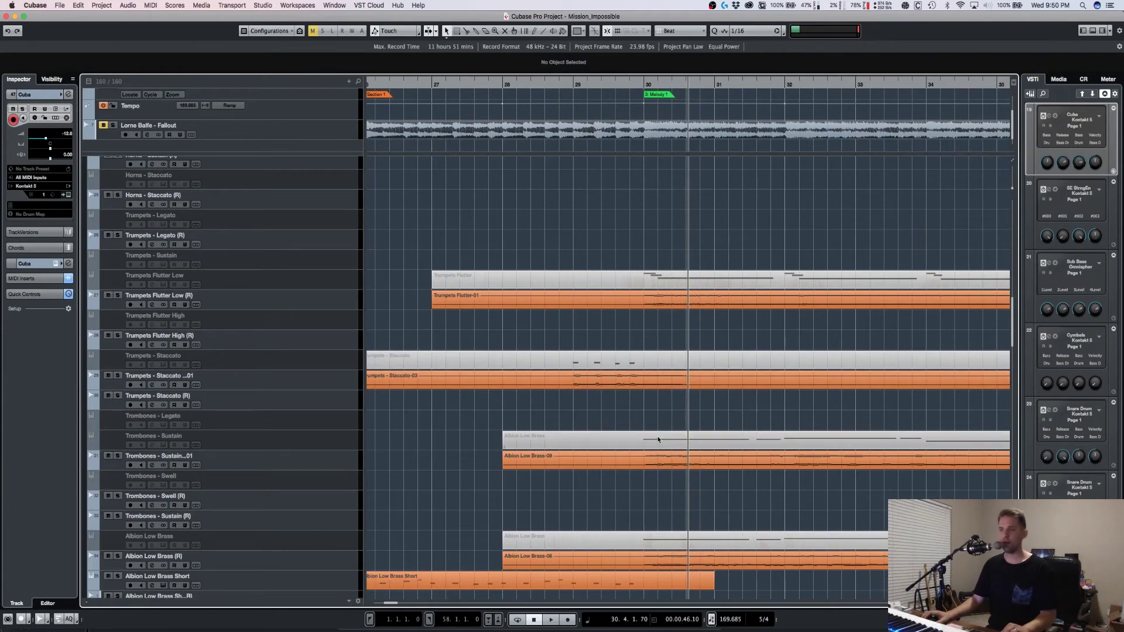
{"action": "scroll", "coordinate": [595, 491], "scroll_direction": "down", "scroll_amount": 1}
{"action": "scroll", "coordinate": [594, 488], "scroll_direction": "up", "scroll_amount": 15}
{"action": "scroll", "coordinate": [594, 486], "scroll_direction": "down", "scroll_amount": 3}
{"action": "left_click", "coordinate": [619, 84]}
{"action": "key", "text": "super+s"}
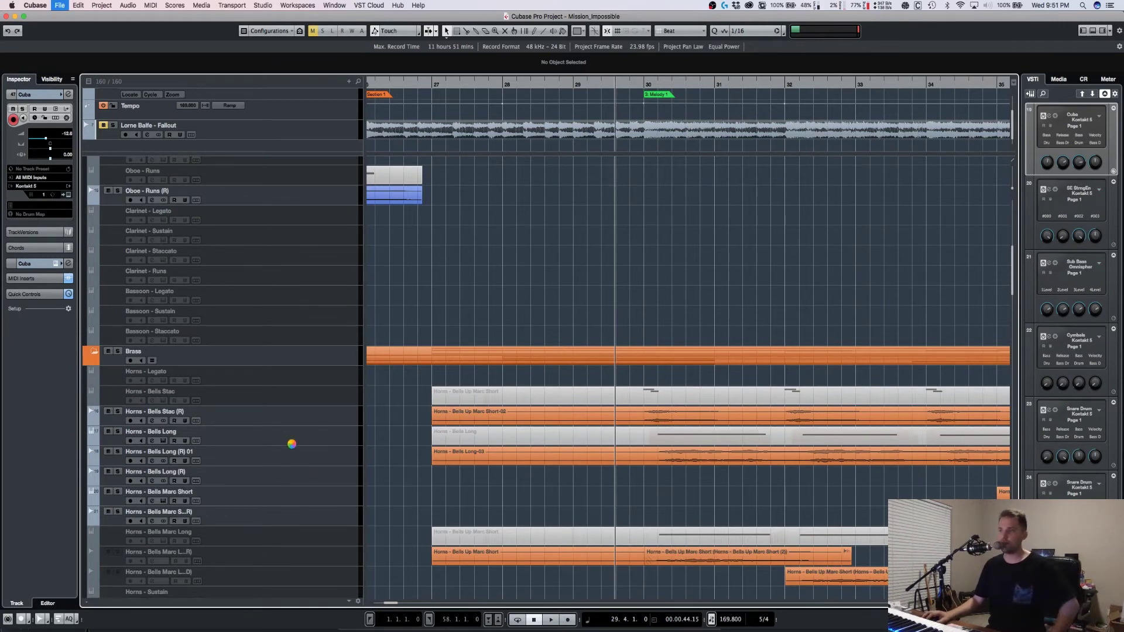
Step: Open the Kontakt instrument of the Horns - Bells Long track to review its loaded patch, and close it
{"action": "left_click", "coordinate": [331, 377]}
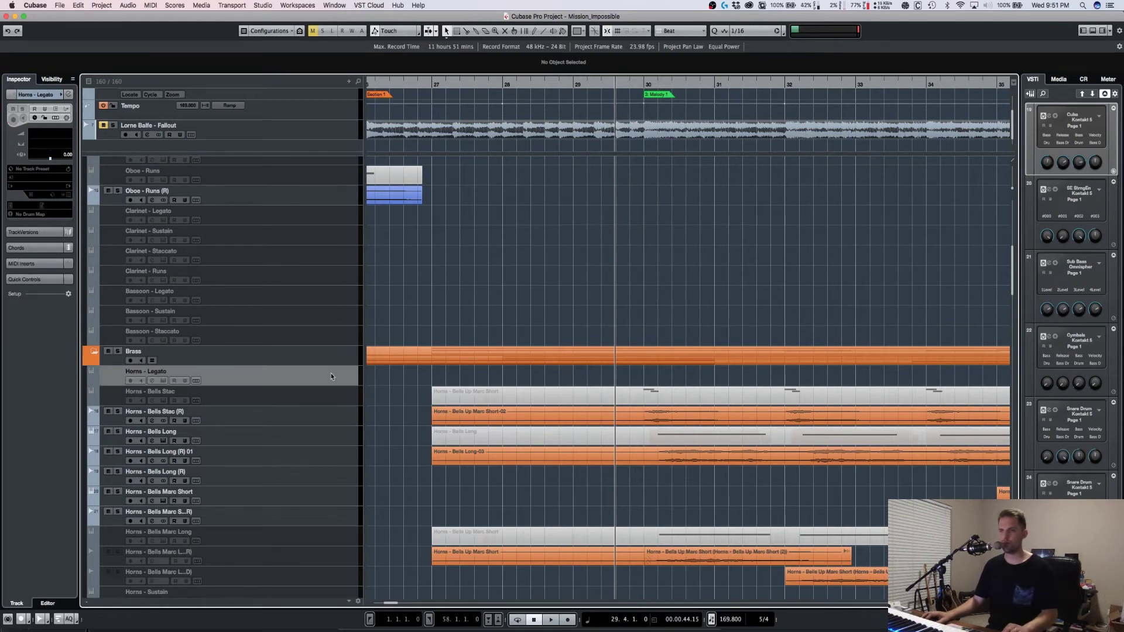
{"action": "left_click", "coordinate": [321, 438]}
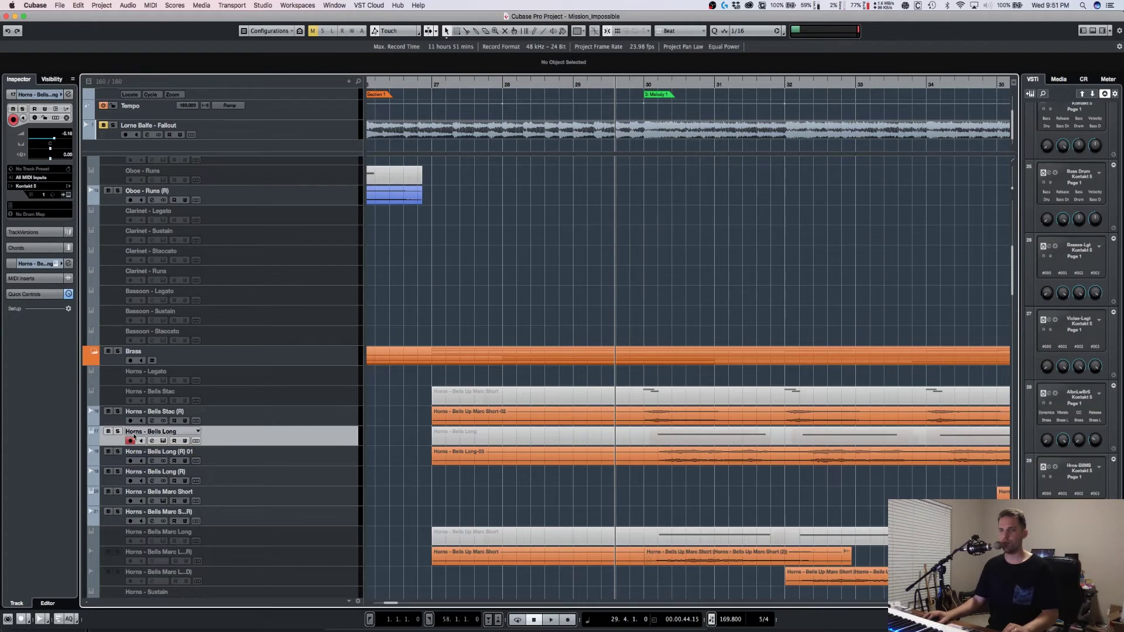
{"action": "left_click", "coordinate": [164, 441]}
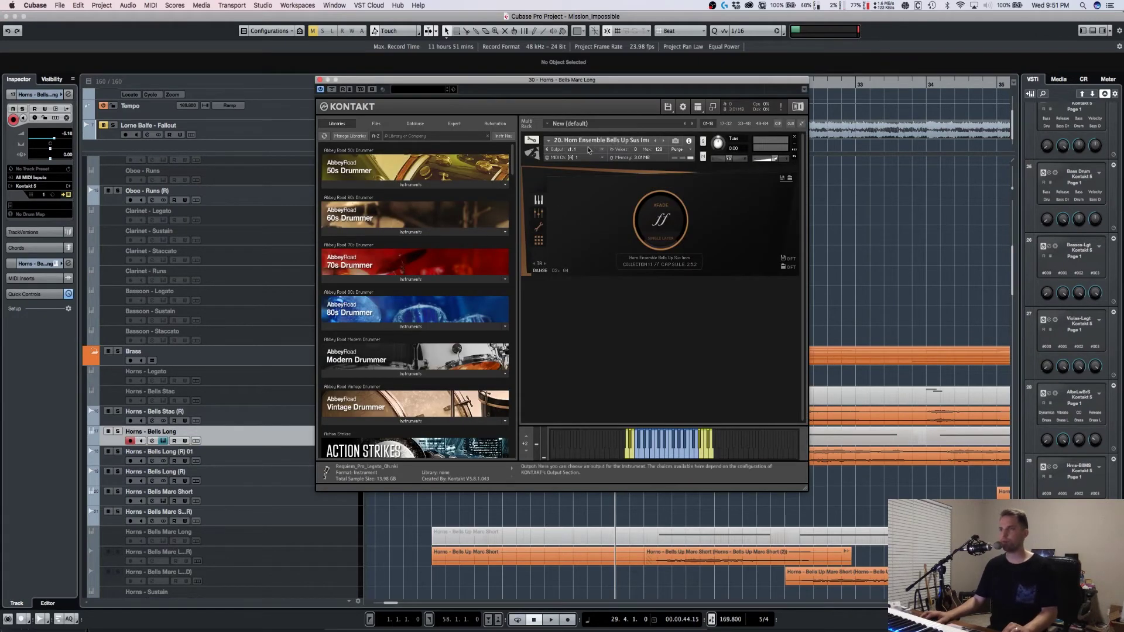
{"action": "left_click", "coordinate": [320, 80]}
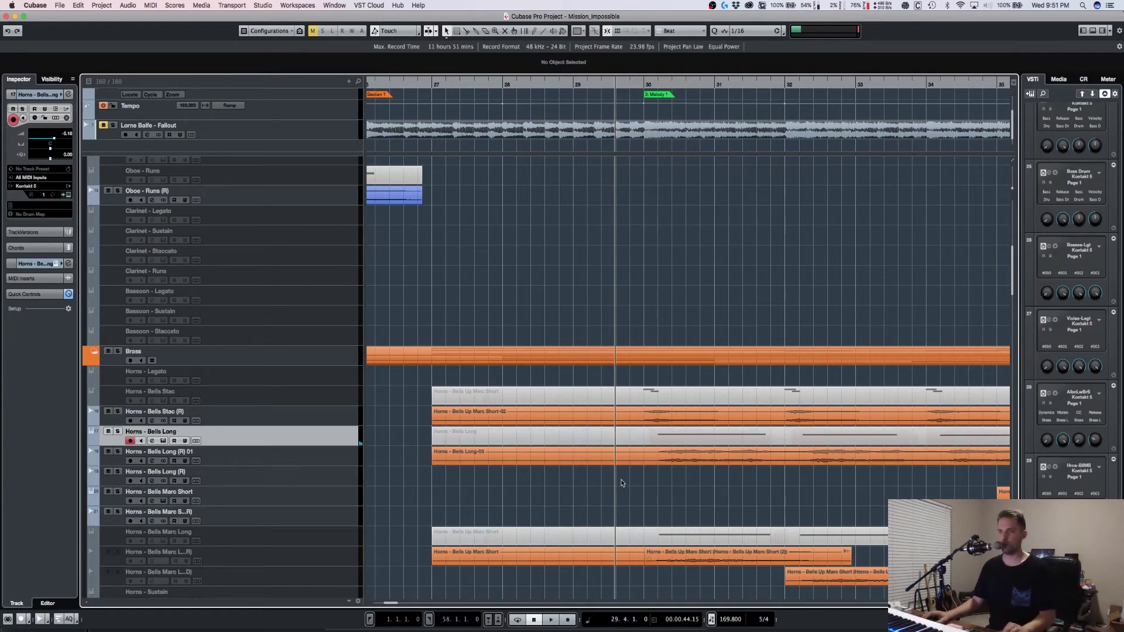
Step: Disable the Horns - Bells Long instrument track
{"action": "scroll", "coordinate": [659, 498], "scroll_direction": "up", "scroll_amount": 3}
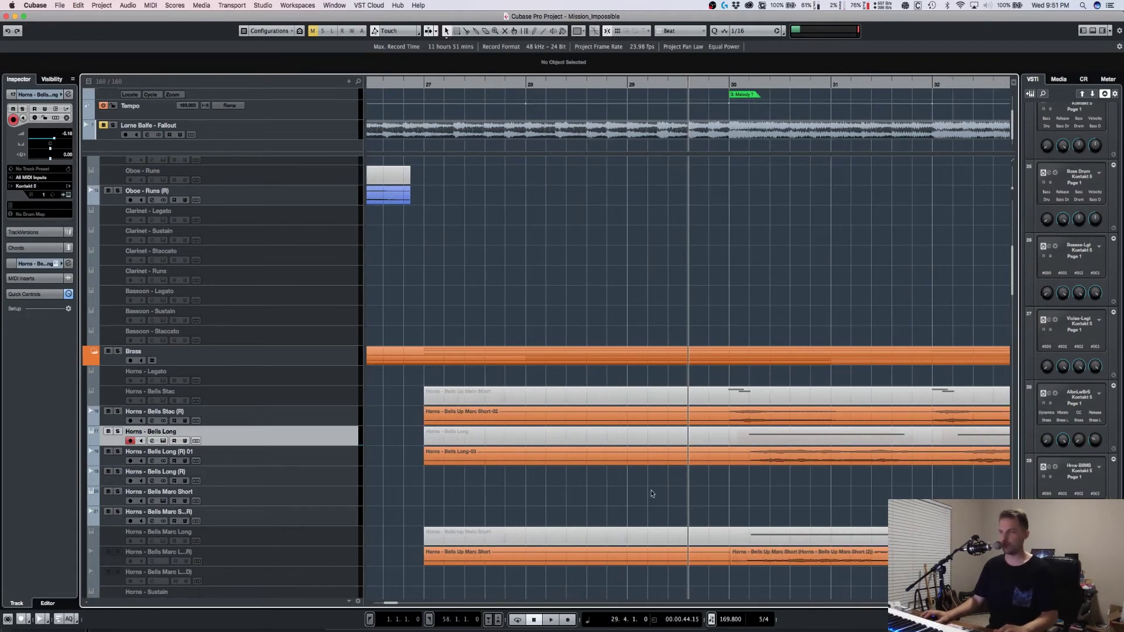
{"action": "scroll", "coordinate": [668, 488], "scroll_direction": "down", "scroll_amount": 10}
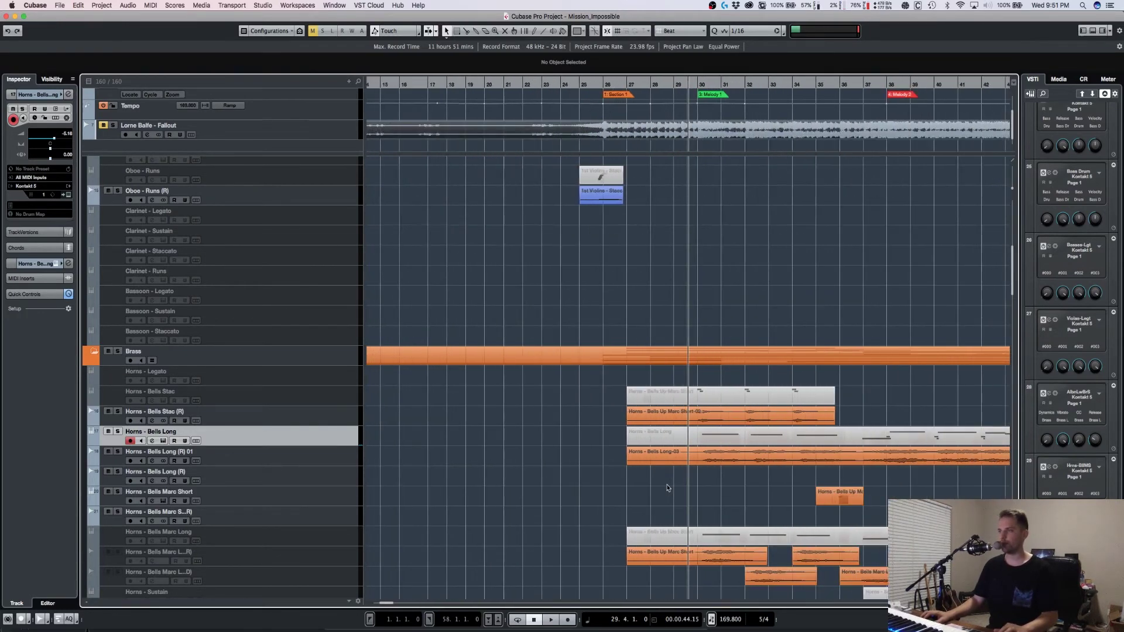
{"action": "scroll", "coordinate": [668, 488], "scroll_direction": "up", "scroll_amount": 2}
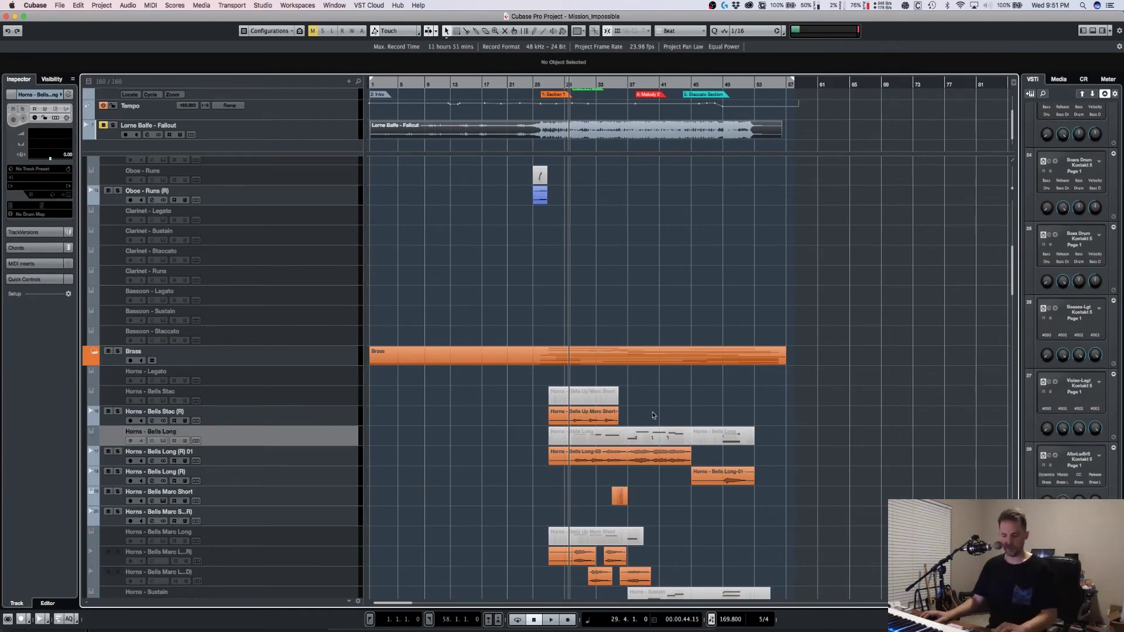
{"action": "scroll", "coordinate": [654, 416], "scroll_direction": "up", "scroll_amount": 4}
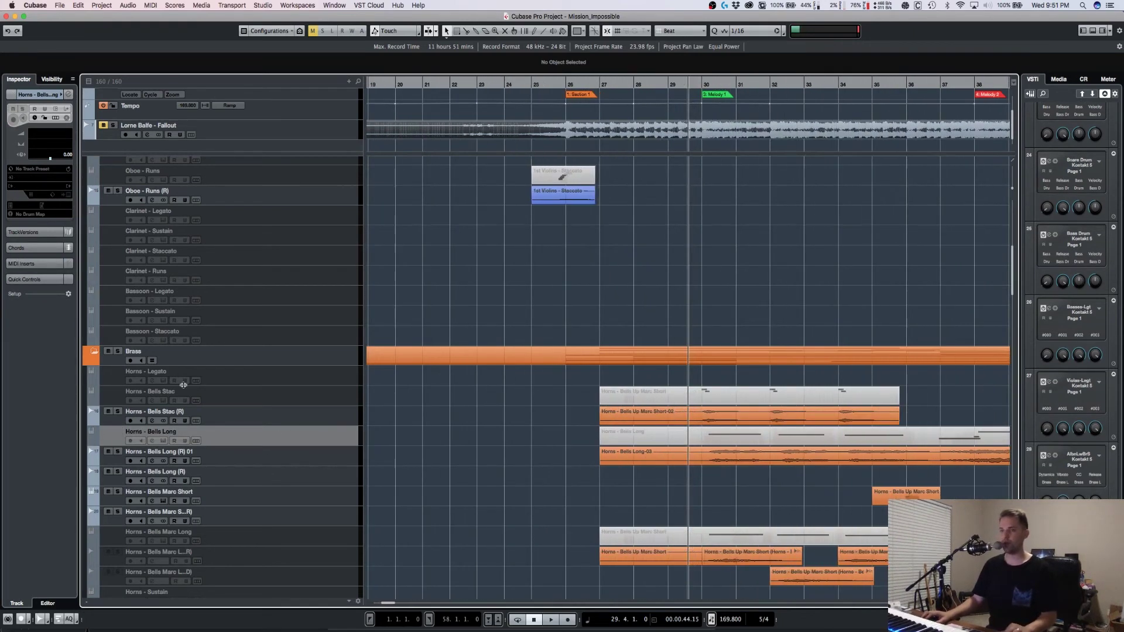
Step: Solo the Horns - Bells Stac (R) track and play it from bar 29 into bar 30
{"action": "left_click", "coordinate": [229, 380]}
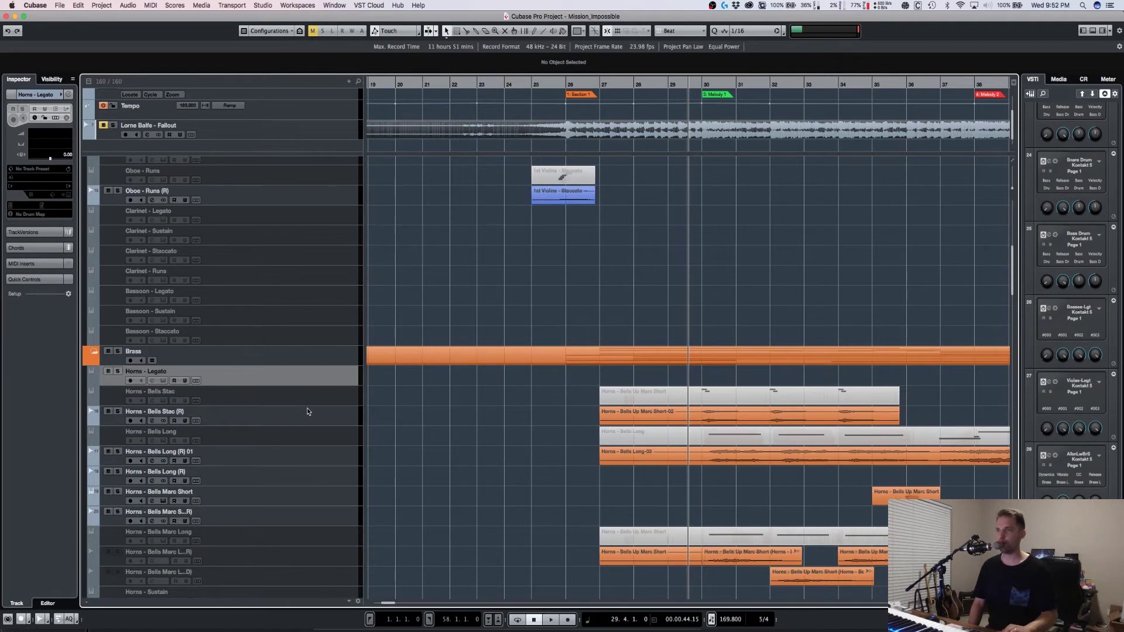
{"action": "key", "text": "h"}
{"action": "key", "text": "h"}
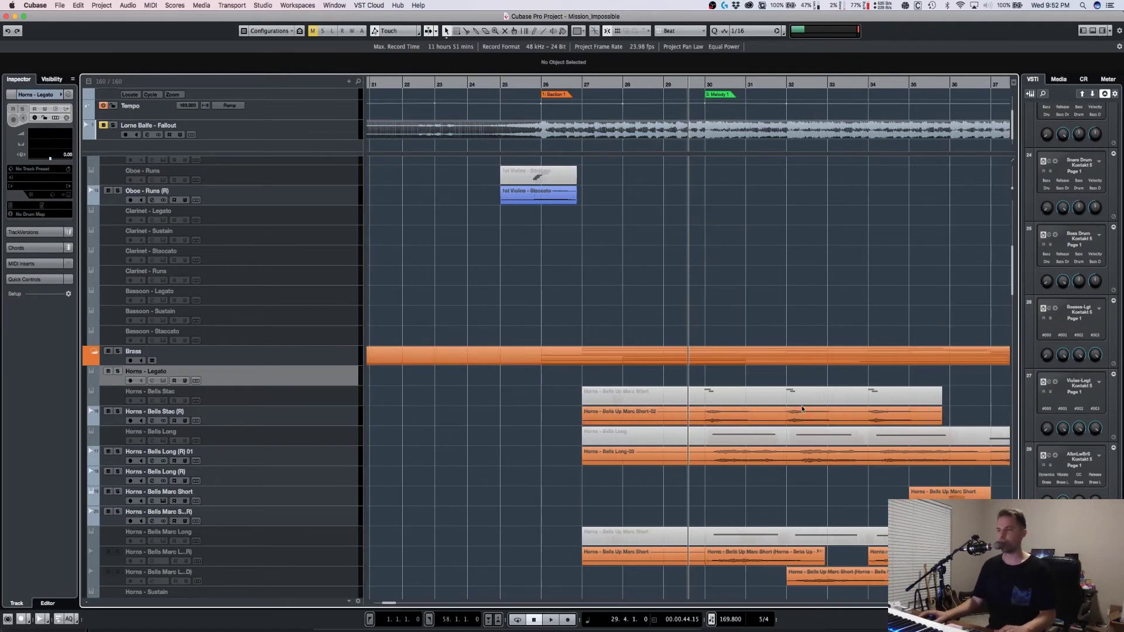
{"action": "left_click_drag", "start_coordinate": [749, 502], "coordinate": [615, 478]}
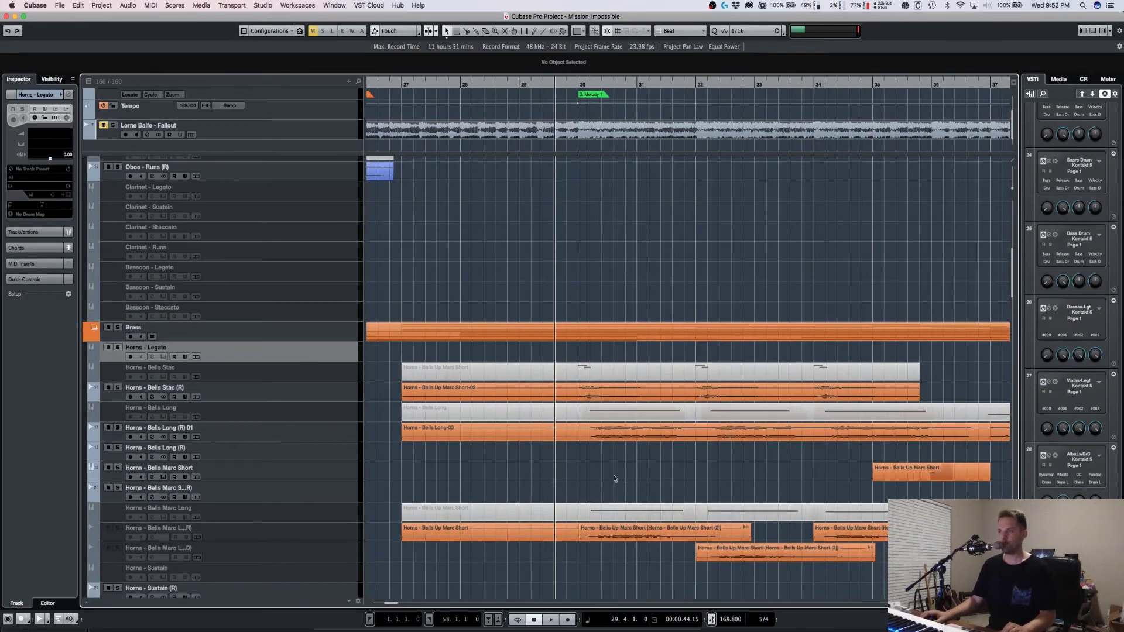
{"action": "left_click", "coordinate": [282, 399]}
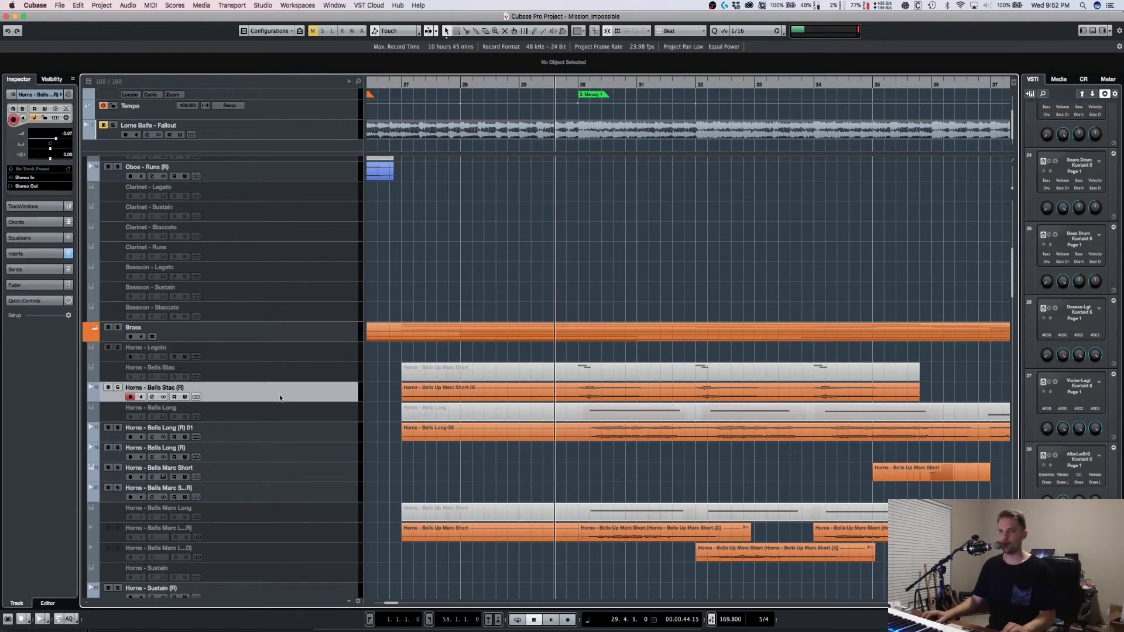
{"action": "key", "text": "s"}
{"action": "key", "text": "space"}
{"action": "key", "text": "space"}
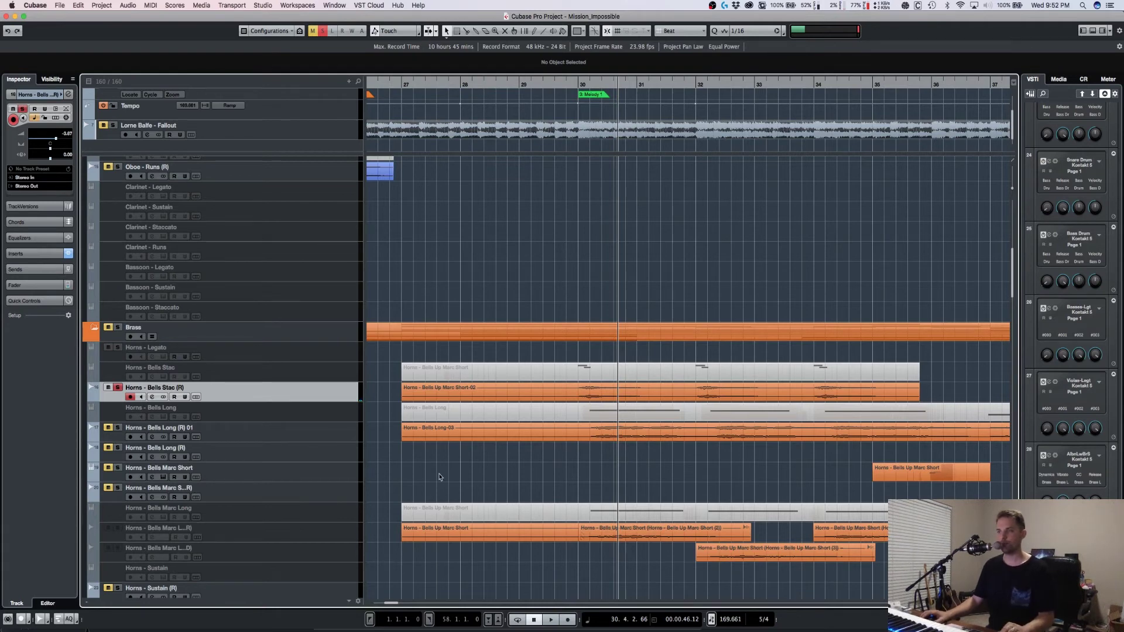
Step: Solo the Albion Low Brass Short track, play it from bar 28 into bar 29, and clear the solo
{"action": "scroll", "coordinate": [440, 477], "scroll_direction": "down", "scroll_amount": 4}
{"action": "scroll", "coordinate": [441, 478], "scroll_direction": "down", "scroll_amount": 6}
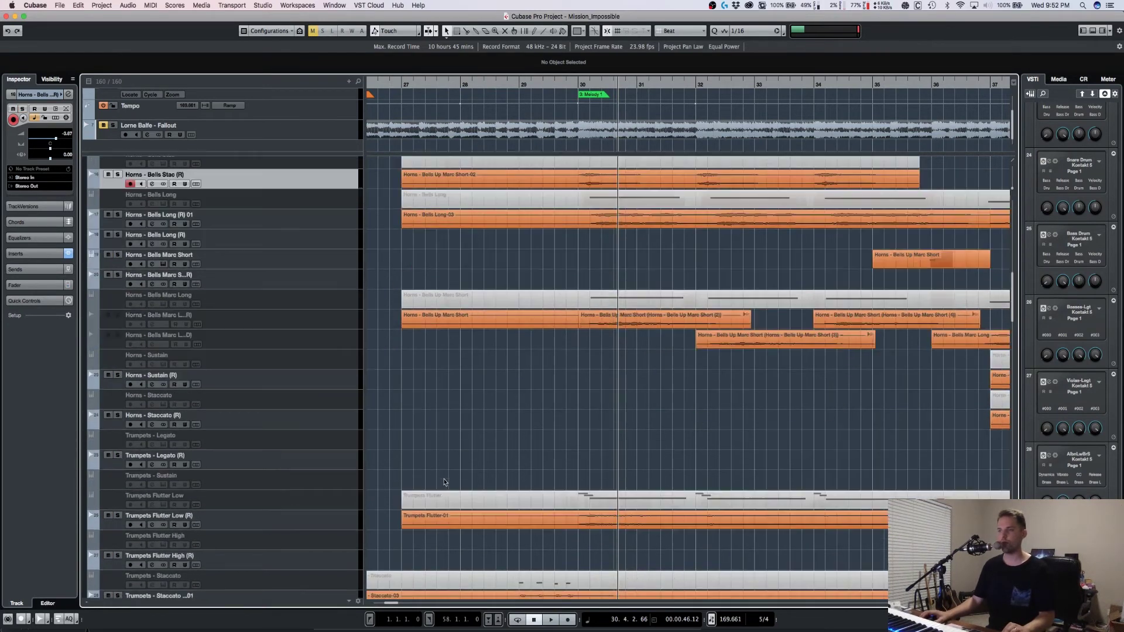
{"action": "scroll", "coordinate": [250, 548], "scroll_direction": "down", "scroll_amount": 17}
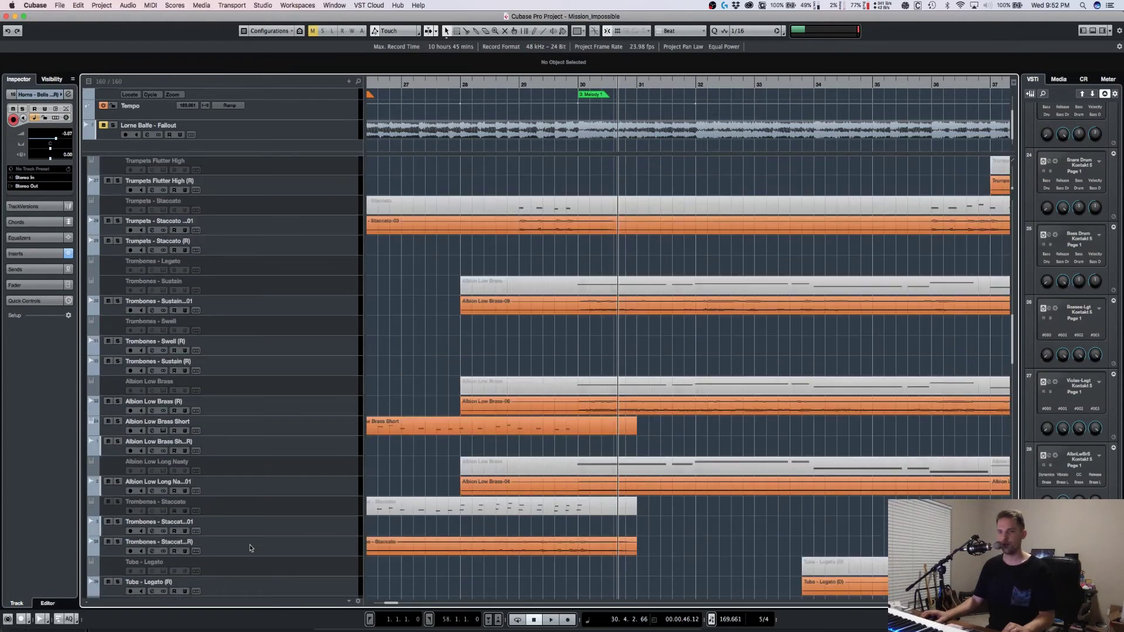
{"action": "left_click", "coordinate": [267, 419]}
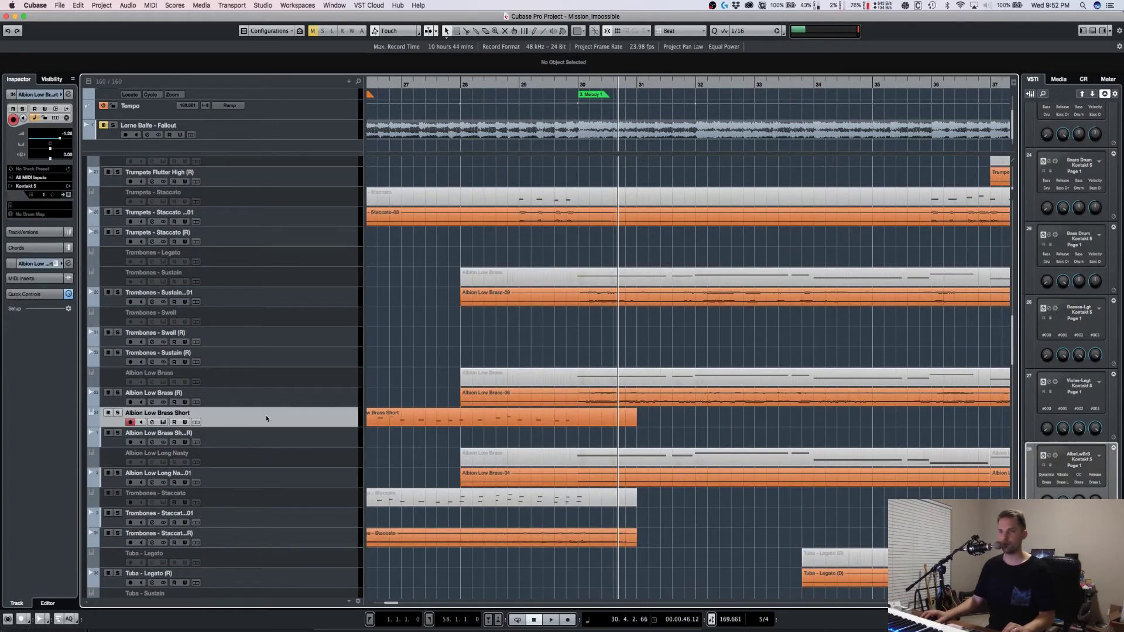
{"action": "key", "text": "s"}
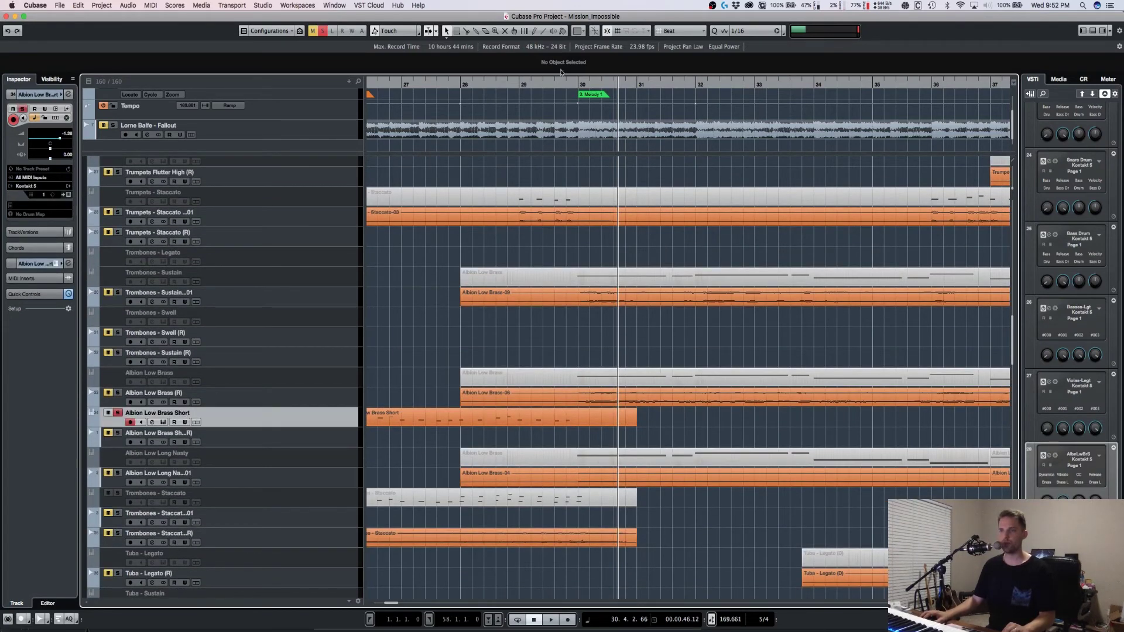
{"action": "key", "text": "space"}
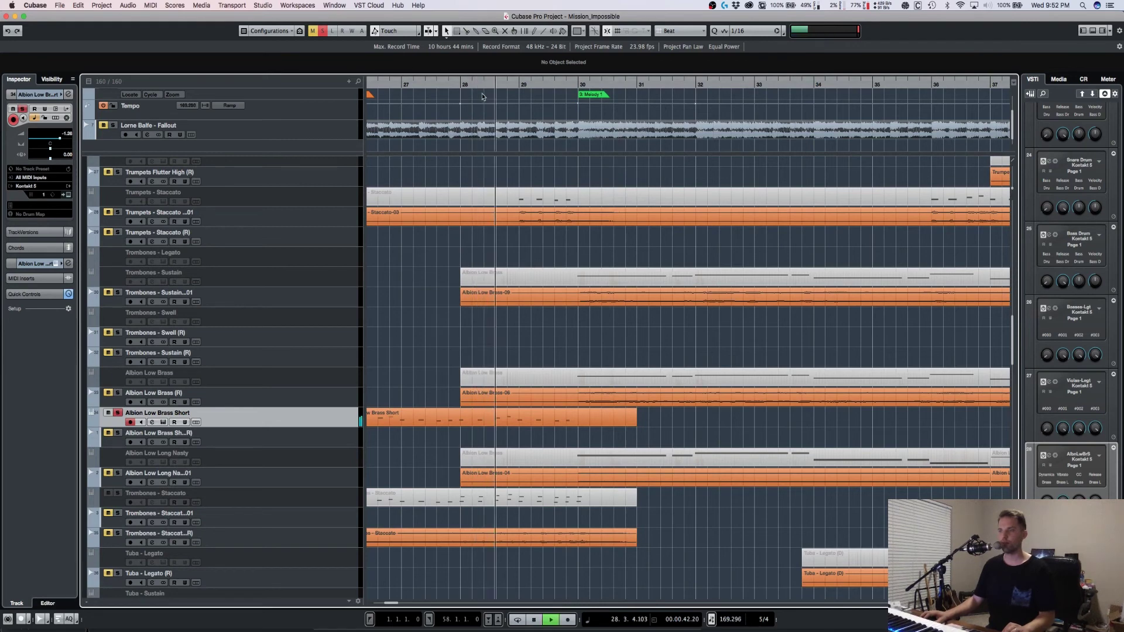
{"action": "key", "text": "space"}
{"action": "key", "text": "s"}
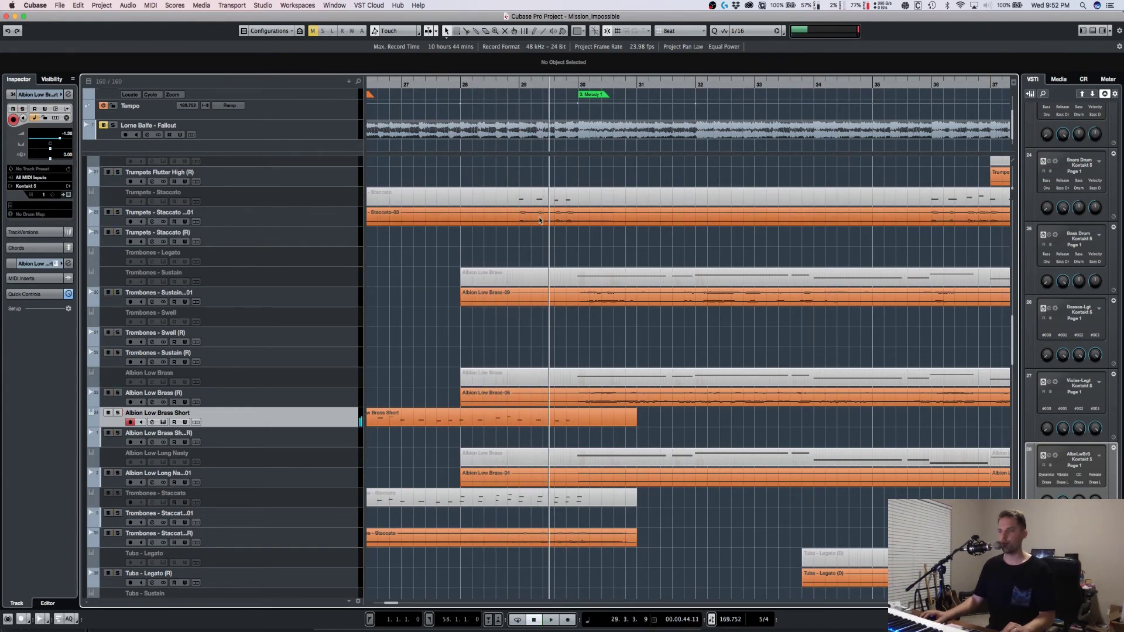
Step: Set the playhead at the end of bar 29, just before the Melody 1 marker, and save the project
{"action": "scroll", "coordinate": [533, 404], "scroll_direction": "up", "scroll_amount": 10}
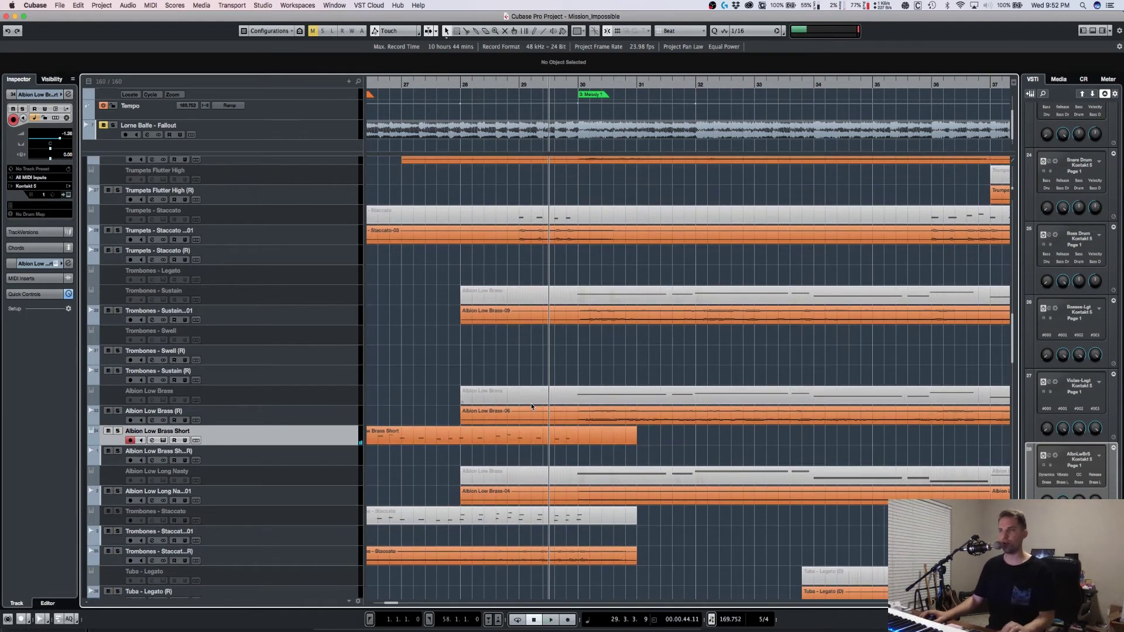
{"action": "key", "text": "g"}
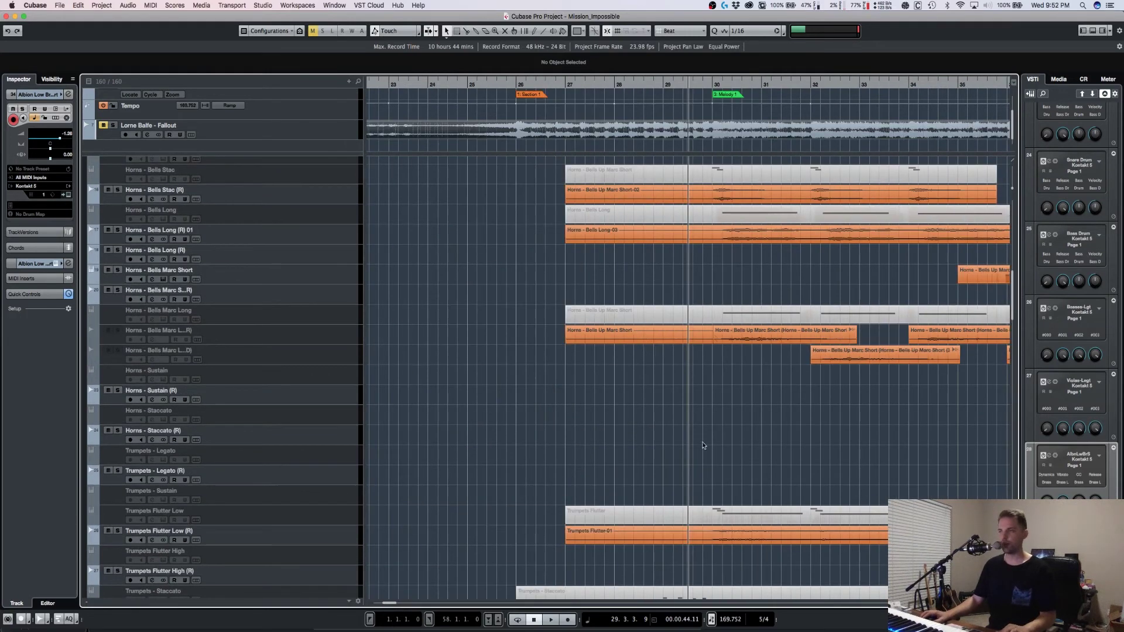
{"action": "scroll", "coordinate": [702, 445], "scroll_direction": "up", "scroll_amount": 8}
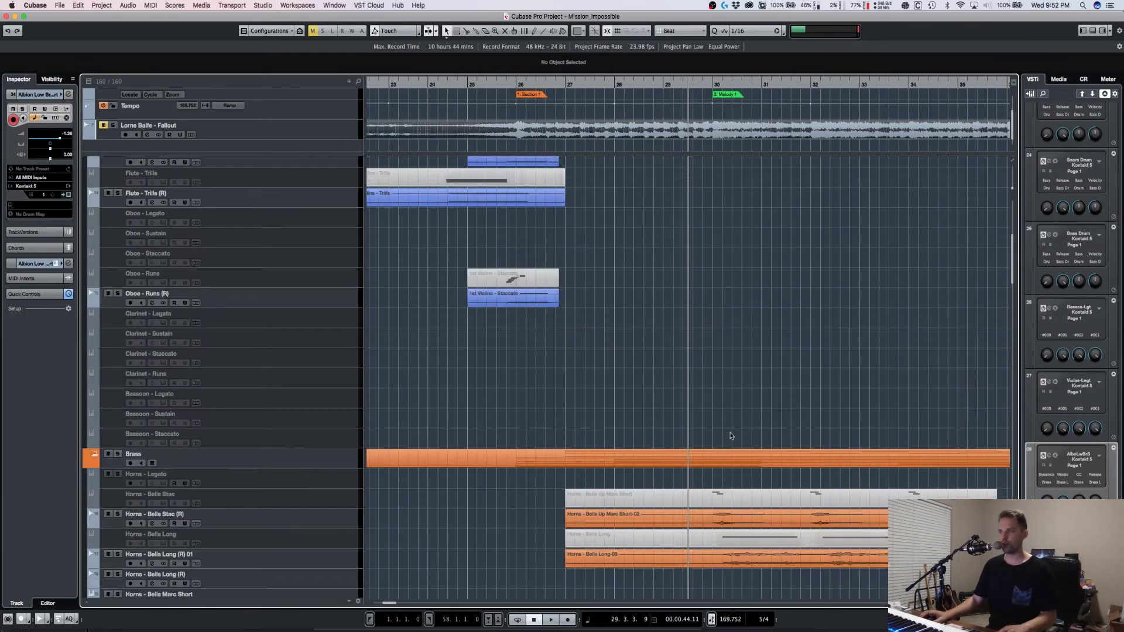
{"action": "key", "text": "h"}
{"action": "scroll", "coordinate": [799, 446], "scroll_direction": "down", "scroll_amount": 4}
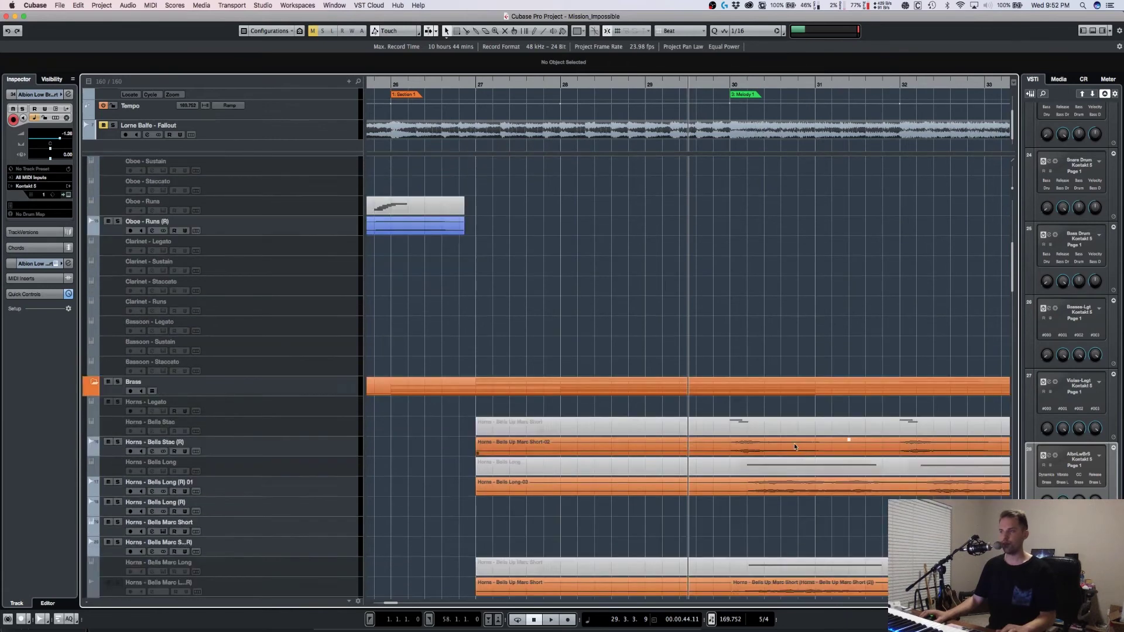
{"action": "scroll", "coordinate": [802, 459], "scroll_direction": "down", "scroll_amount": 2}
{"action": "scroll", "coordinate": [801, 459], "scroll_direction": "right", "scroll_amount": 5}
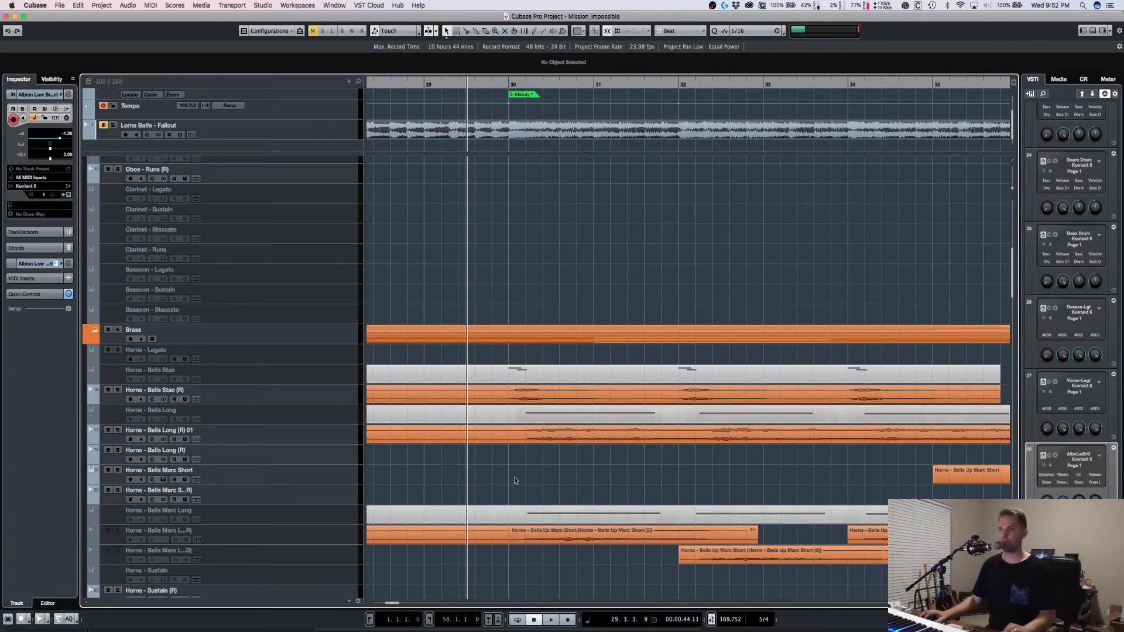
{"action": "left_click", "coordinate": [494, 87]}
{"action": "key", "text": "super+s"}
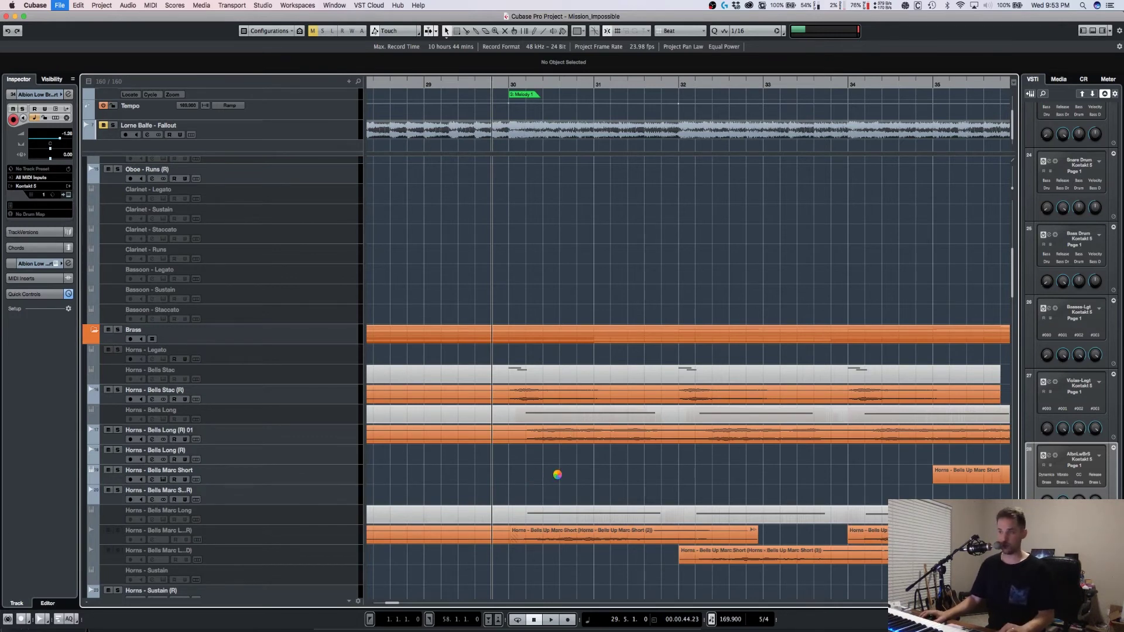
Step: Survey the arrangement across the Woodwinds and Brass folders and all section markers, comparing where each instrument's parts are placed
{"action": "scroll", "coordinate": [562, 474], "scroll_direction": "left", "scroll_amount": 5}
{"action": "scroll", "coordinate": [489, 397], "scroll_direction": "right", "scroll_amount": 5}
{"action": "scroll", "coordinate": [490, 398], "scroll_direction": "down", "scroll_amount": 2}
{"action": "scroll", "coordinate": [490, 397], "scroll_direction": "down", "scroll_amount": 2}
{"action": "scroll", "coordinate": [490, 397], "scroll_direction": "left", "scroll_amount": 1}
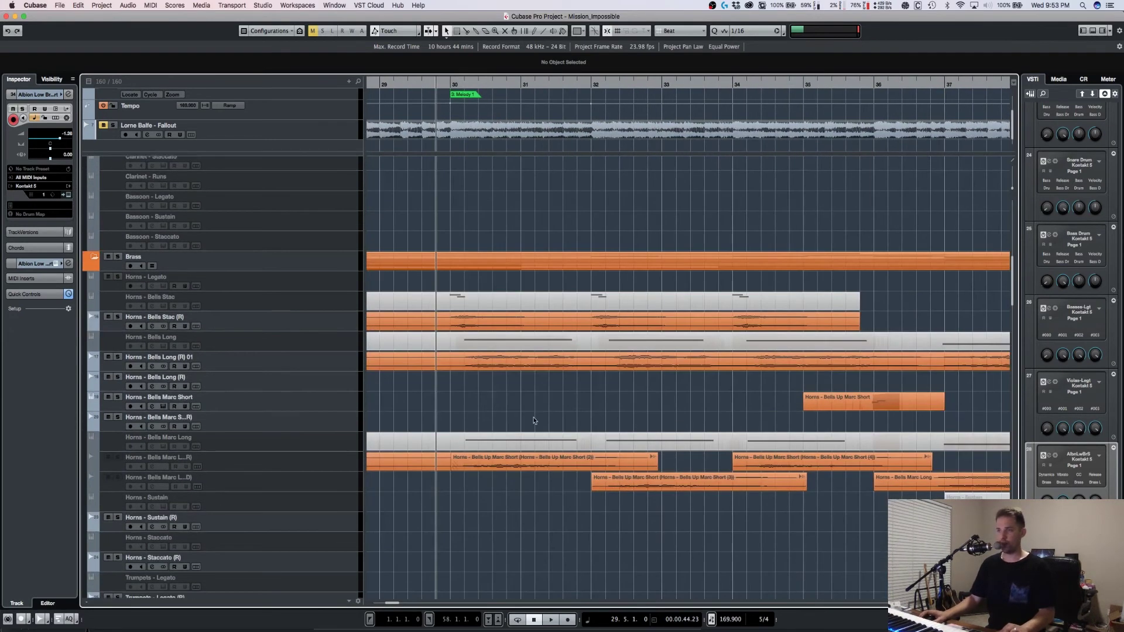
{"action": "scroll", "coordinate": [530, 417], "scroll_direction": "down", "scroll_amount": 3}
{"action": "scroll", "coordinate": [524, 411], "scroll_direction": "up", "scroll_amount": 10}
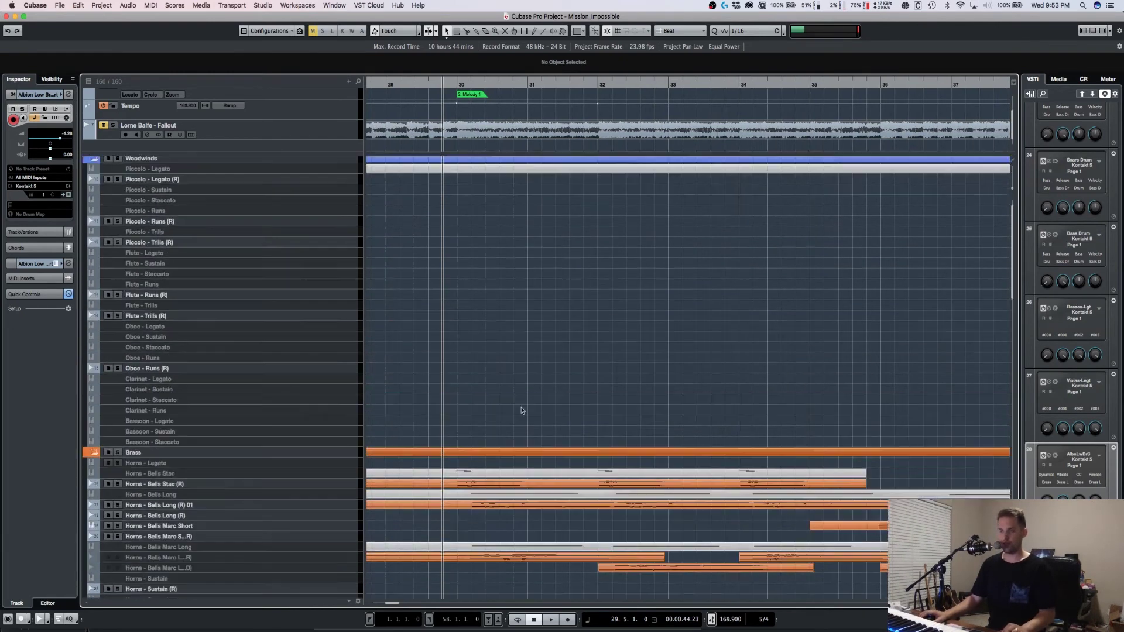
{"action": "scroll", "coordinate": [520, 408], "scroll_direction": "down", "scroll_amount": 3}
{"action": "scroll", "coordinate": [509, 402], "scroll_direction": "left", "scroll_amount": 6}
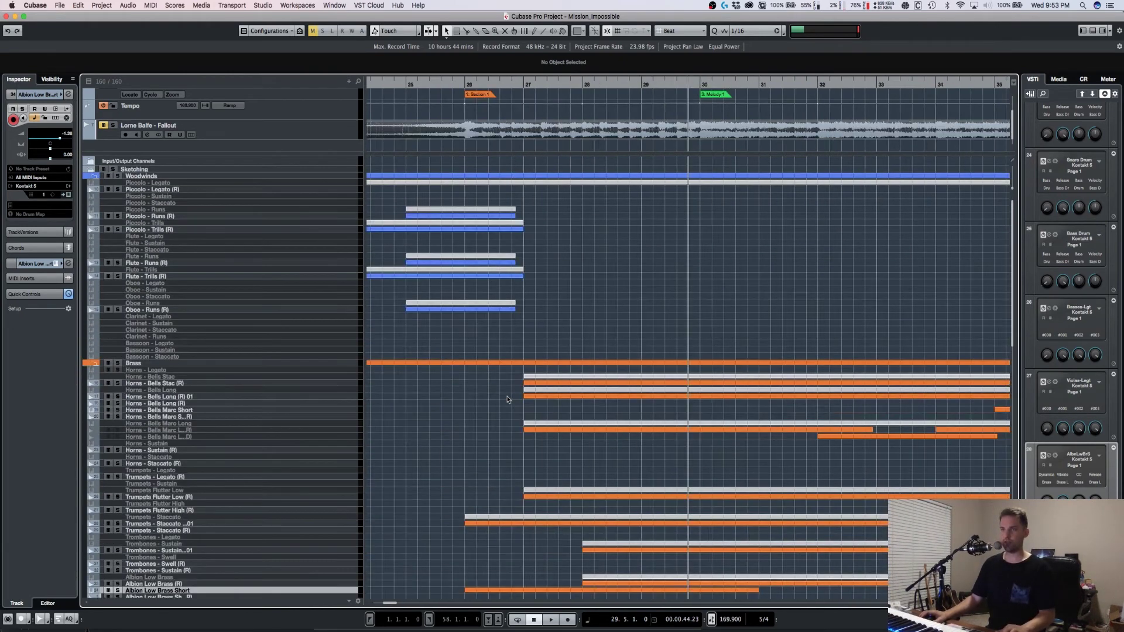
{"action": "key", "text": "g"}
{"action": "key", "text": "g"}
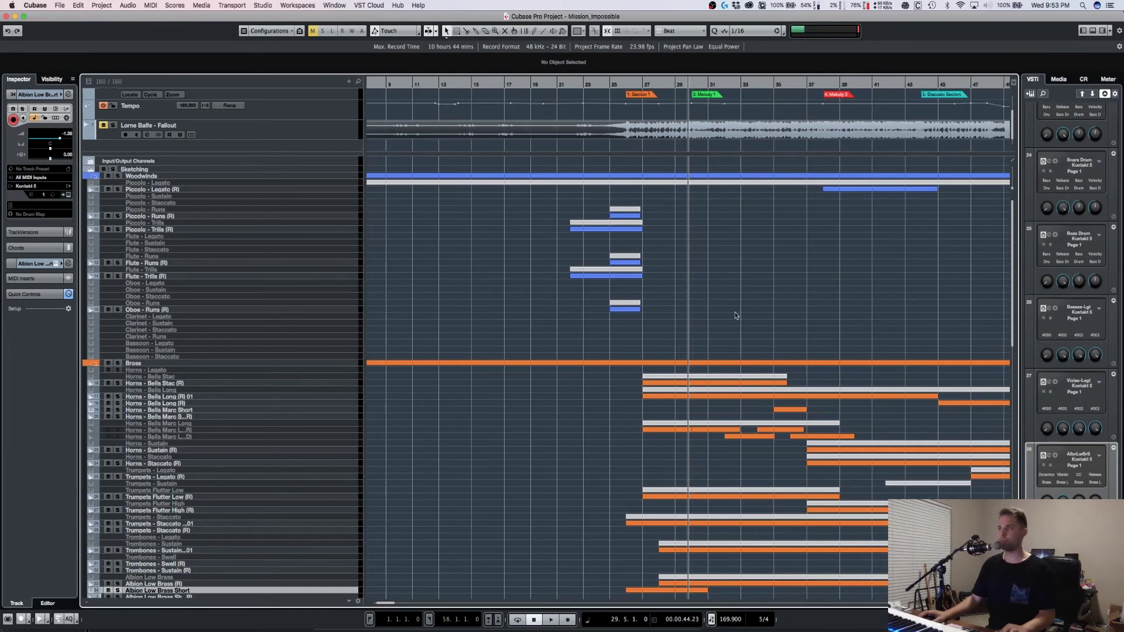
{"action": "key", "text": "g"}
{"action": "key", "text": "g"}
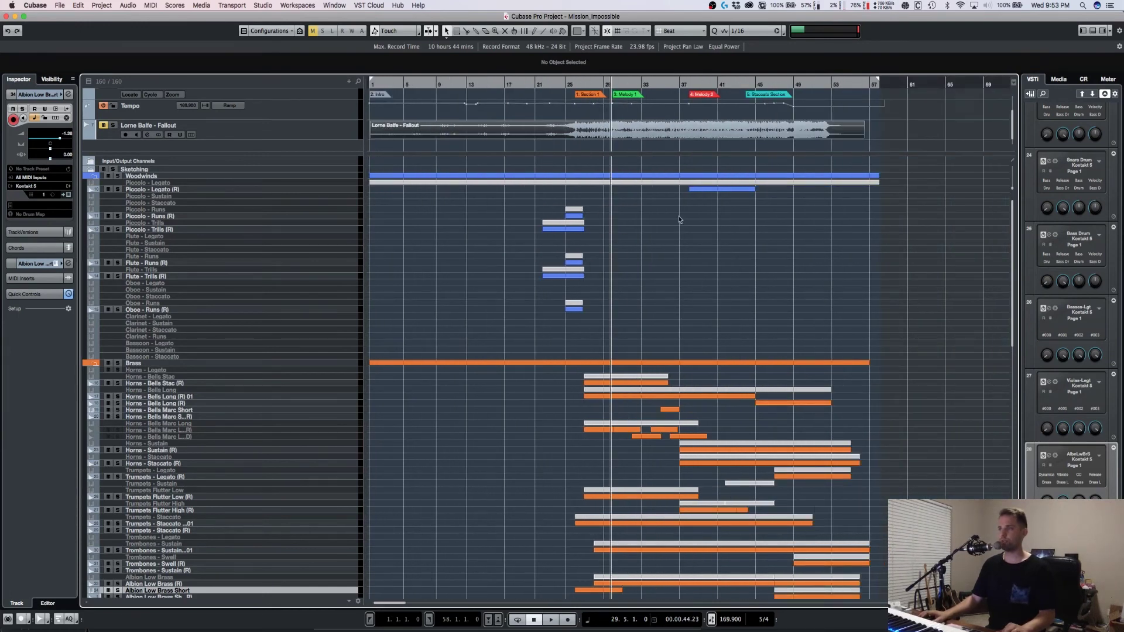
{"action": "scroll", "coordinate": [680, 220], "scroll_direction": "down", "scroll_amount": 1}
{"action": "scroll", "coordinate": [674, 243], "scroll_direction": "up", "scroll_amount": 3}
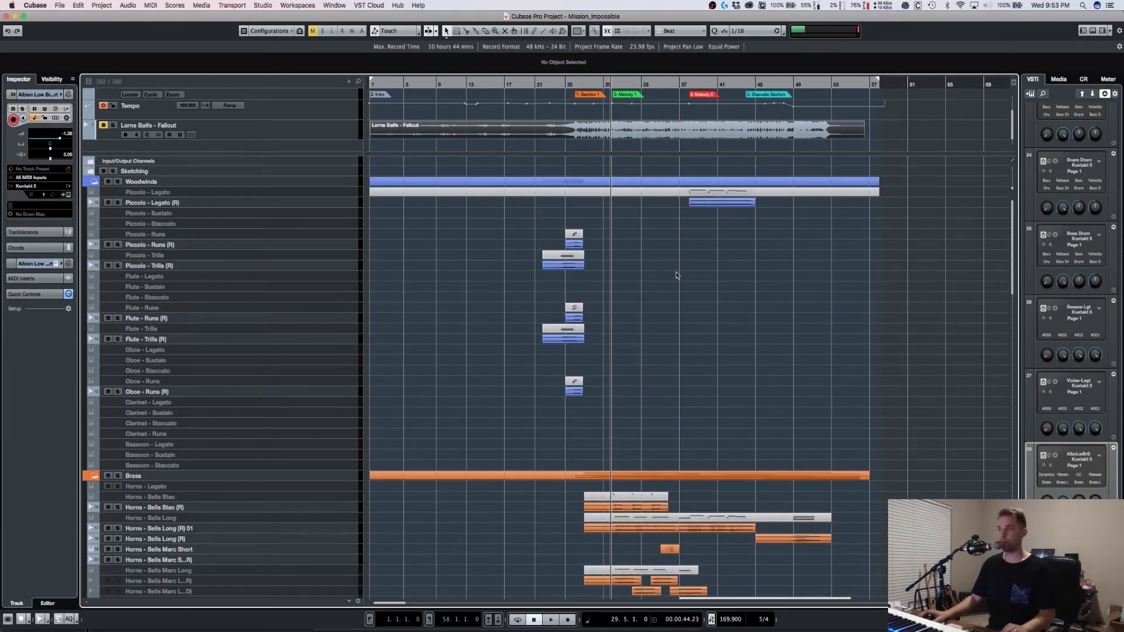
{"action": "key", "text": "h"}
{"action": "key", "text": "h"}
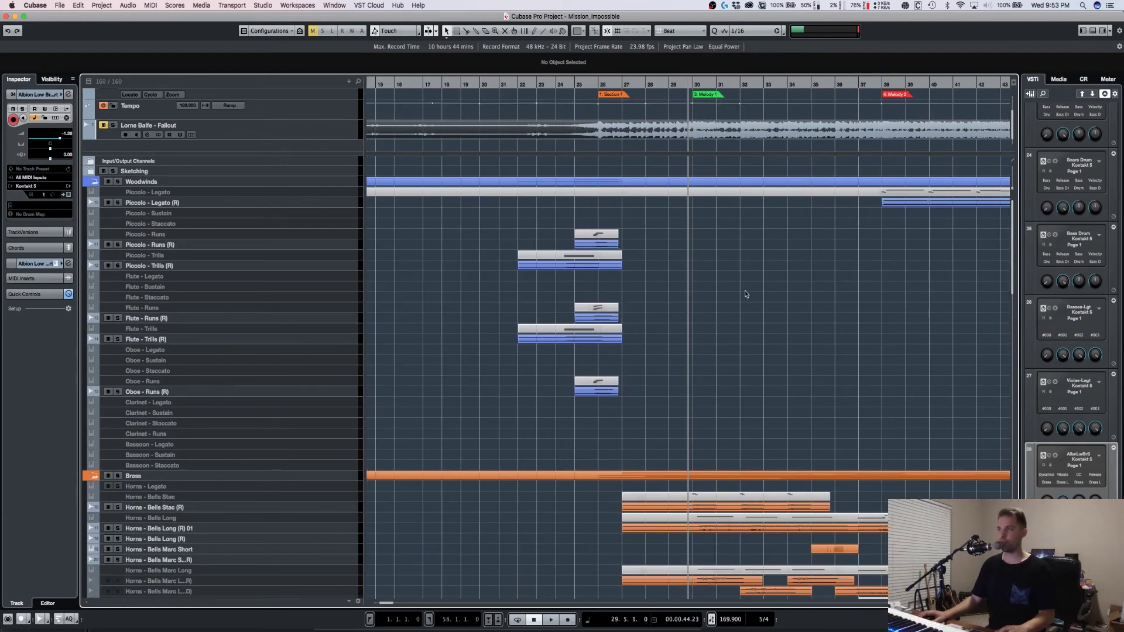
{"action": "key", "text": "h"}
{"action": "scroll", "coordinate": [589, 326], "scroll_direction": "right", "scroll_amount": 3}
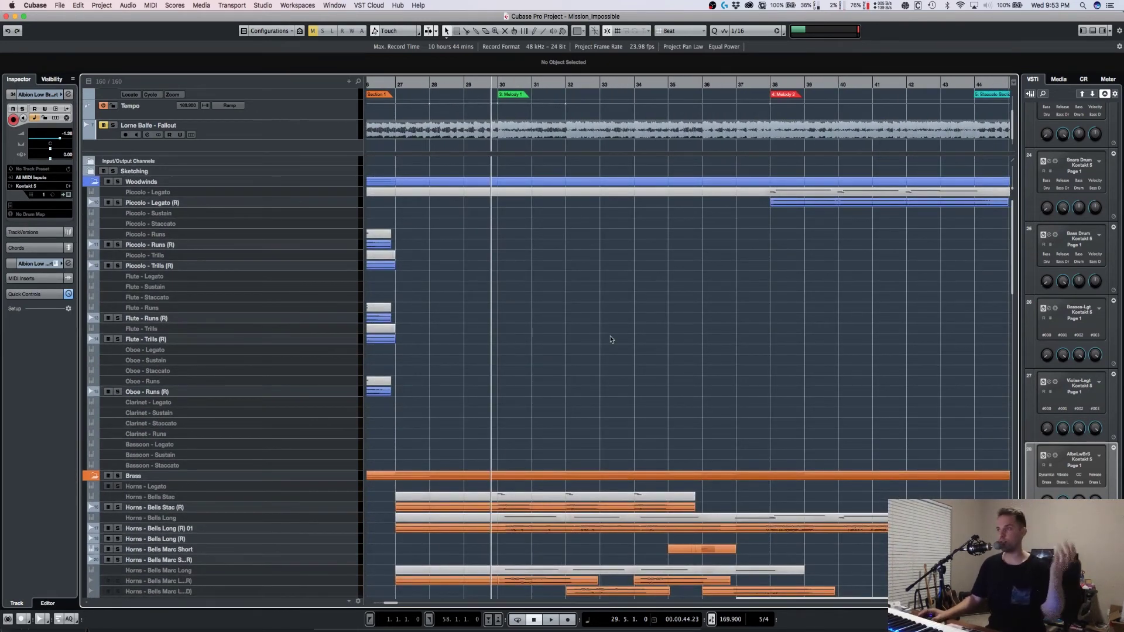
Step: Play the arrangement from bar 25 into bar 26, where the piccolo, flute and oboe runs and trills lead into Section 1
{"action": "key", "text": "shift+h"}
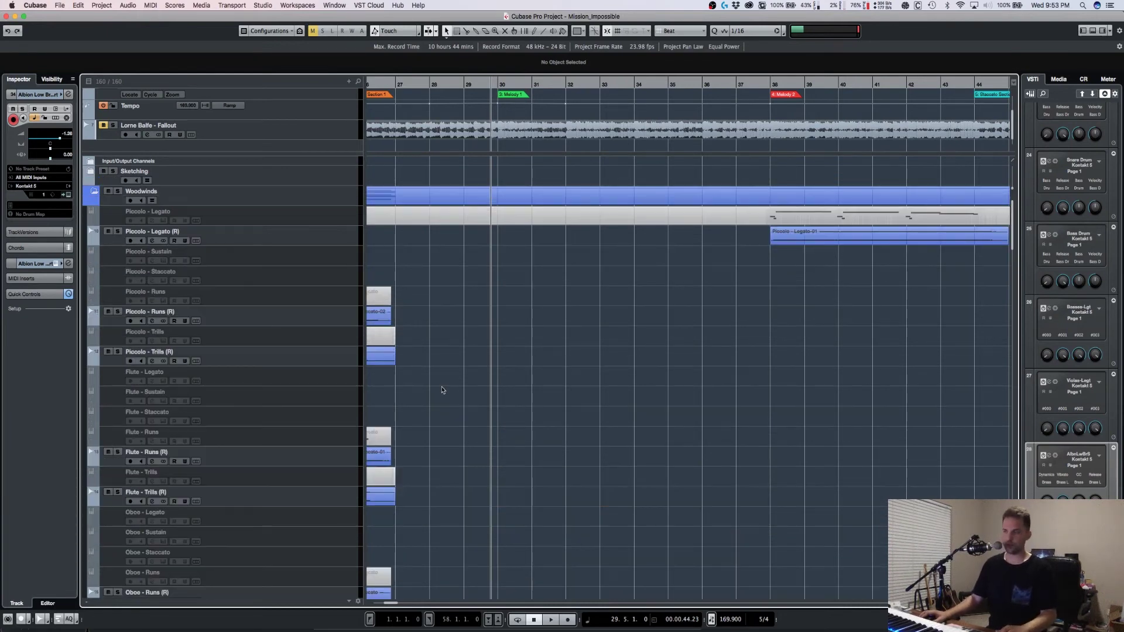
{"action": "key", "text": "h"}
{"action": "scroll", "coordinate": [671, 315], "scroll_direction": "down", "scroll_amount": 3}
{"action": "scroll", "coordinate": [671, 315], "scroll_direction": "left", "scroll_amount": 2}
{"action": "scroll", "coordinate": [671, 314], "scroll_direction": "up", "scroll_amount": 1}
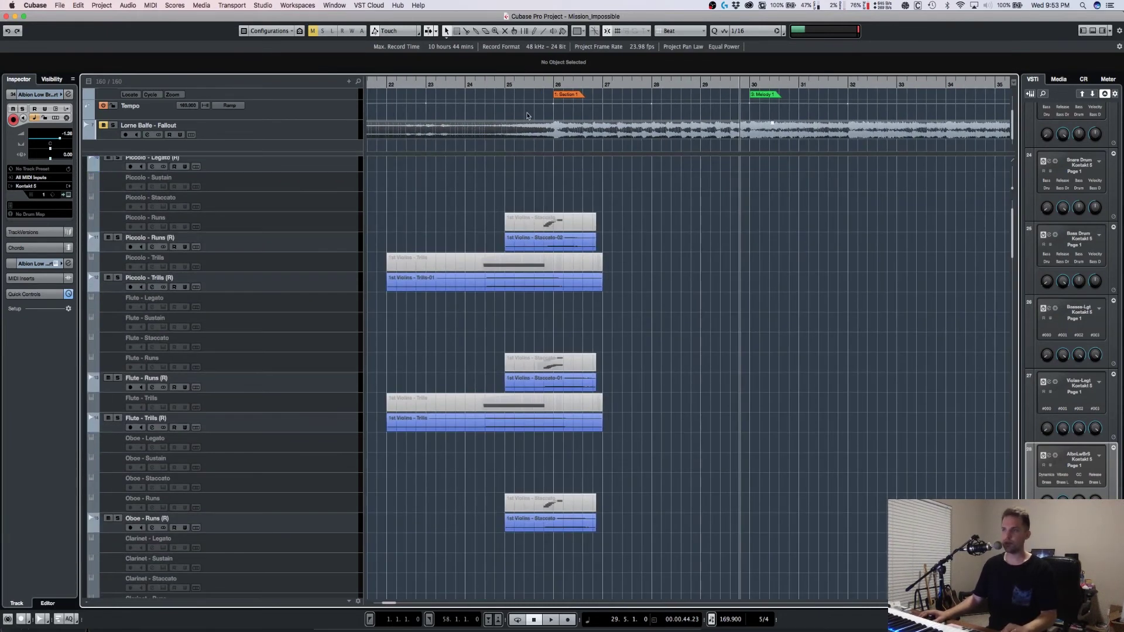
{"action": "left_click", "coordinate": [518, 79]}
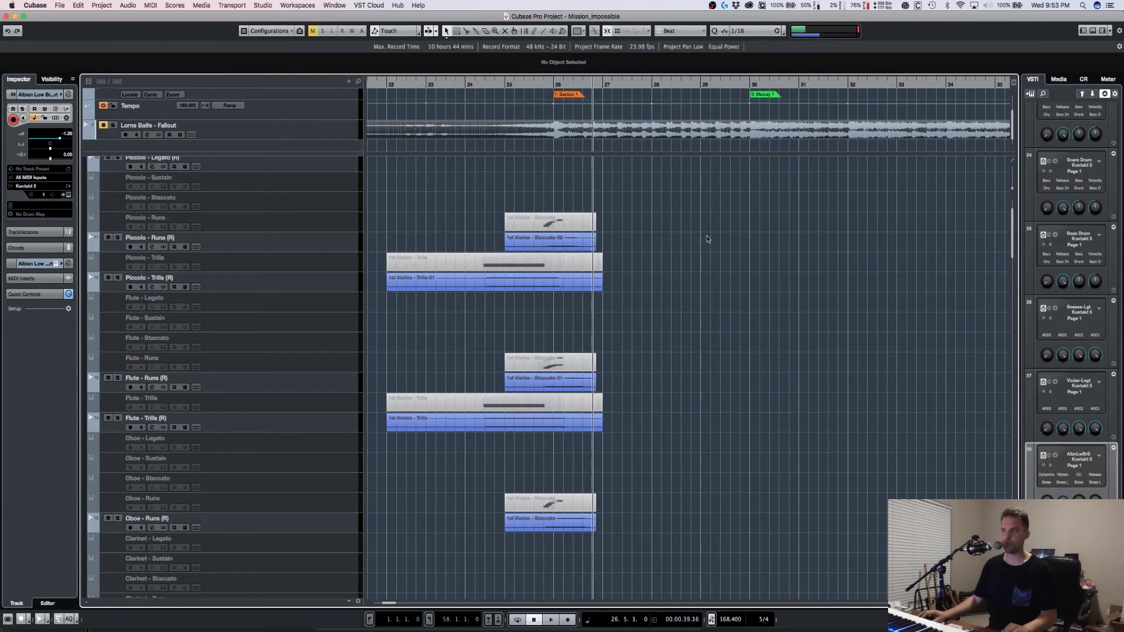
{"action": "key", "text": "g"}
{"action": "left_click", "coordinate": [644, 88]}
{"action": "key", "text": "space"}
{"action": "key", "text": "space"}
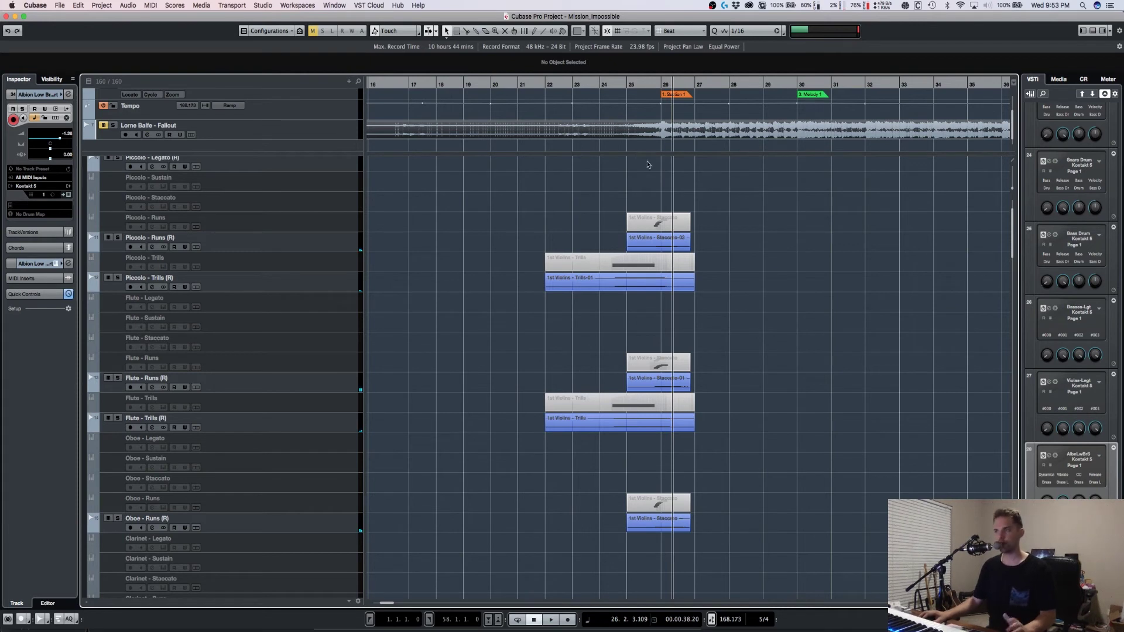
Step: Solo the Piccolo - Trills (R) track and play it from bar 24 into bar 25
{"action": "left_click", "coordinate": [622, 86]}
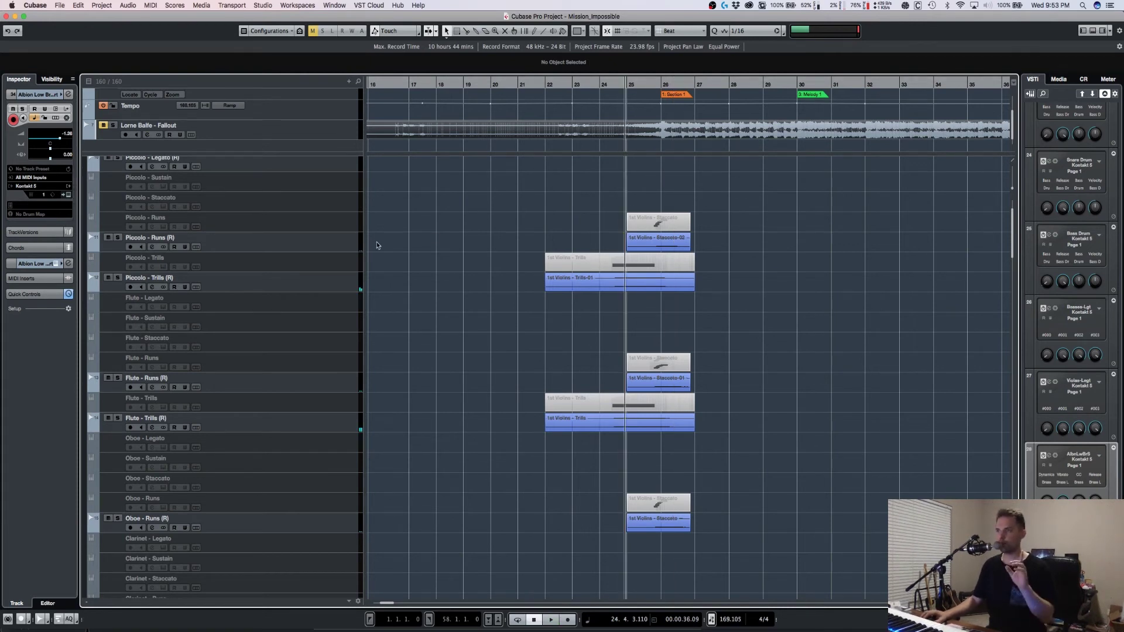
{"action": "left_click", "coordinate": [302, 293]}
{"action": "key", "text": "s"}
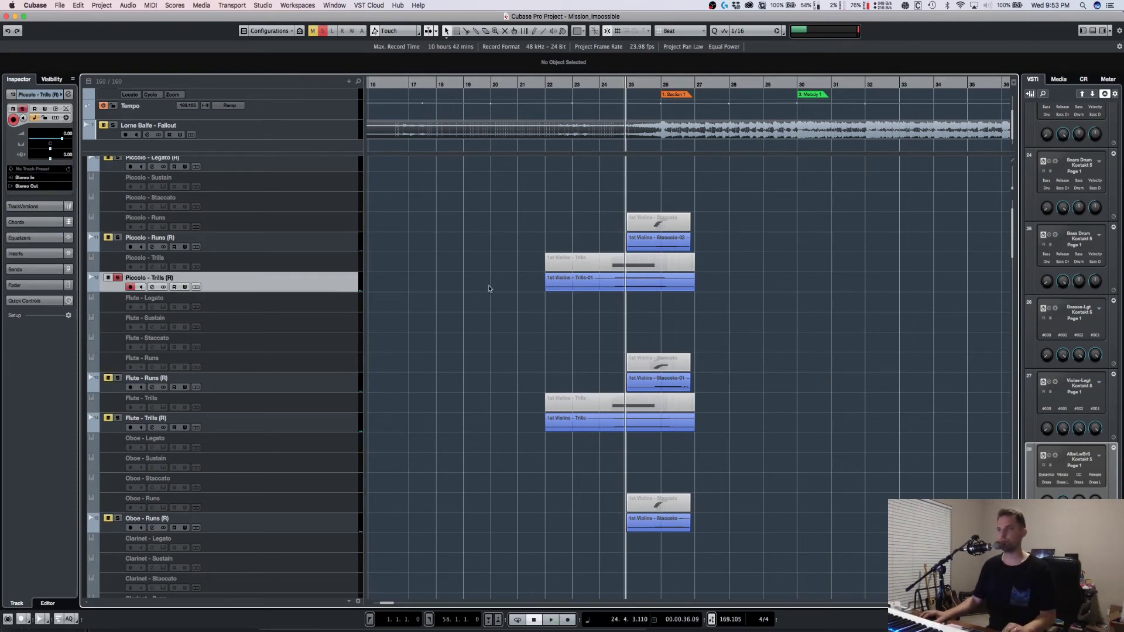
{"action": "left_click", "coordinate": [605, 86]}
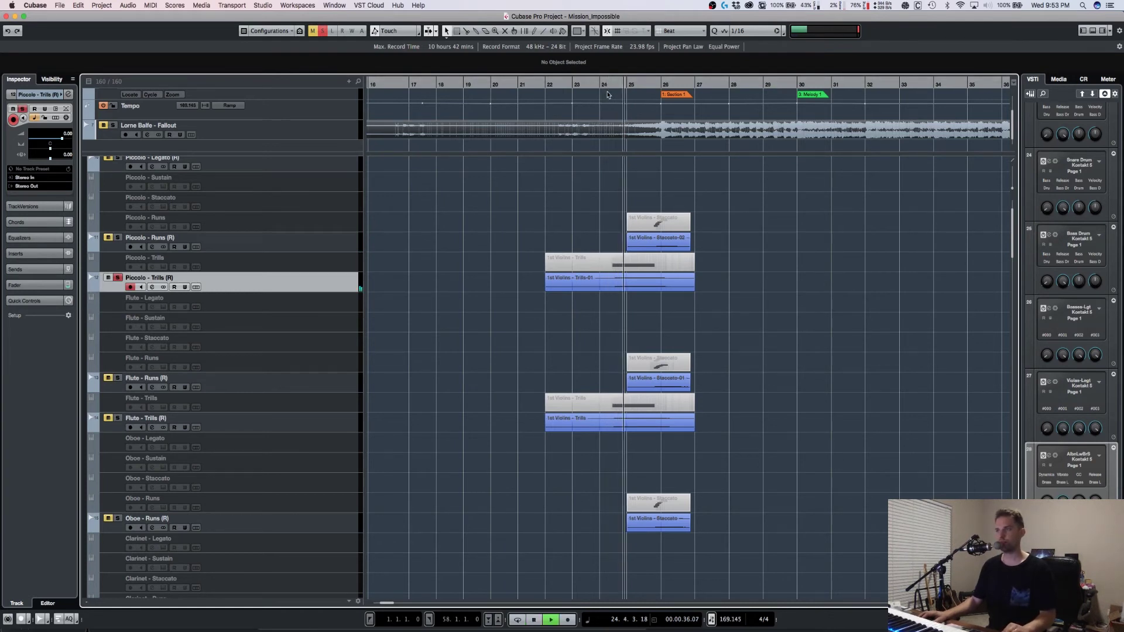
{"action": "key", "text": "space"}
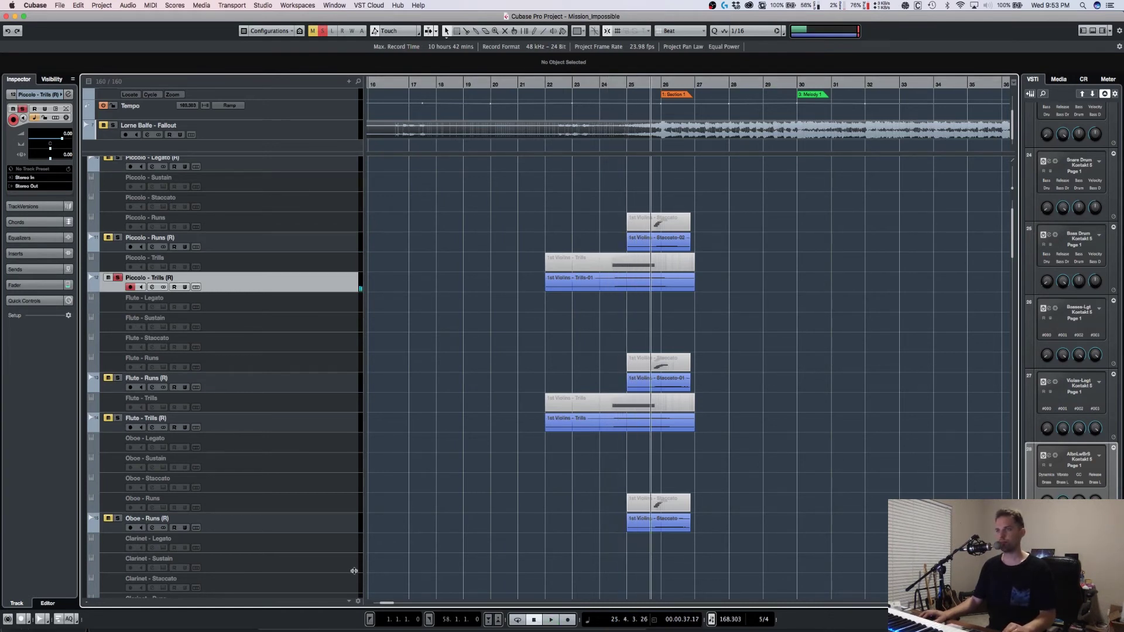
Step: Play the Flute - Trills (R) track soloed from bar 24 into bar 25, and deactivate all solos
{"action": "left_click", "coordinate": [273, 424]}
{"action": "left_click", "coordinate": [600, 83]}
{"action": "key", "text": "space"}
{"action": "key", "text": "space"}
{"action": "left_click", "coordinate": [301, 278], "text": "shift"}
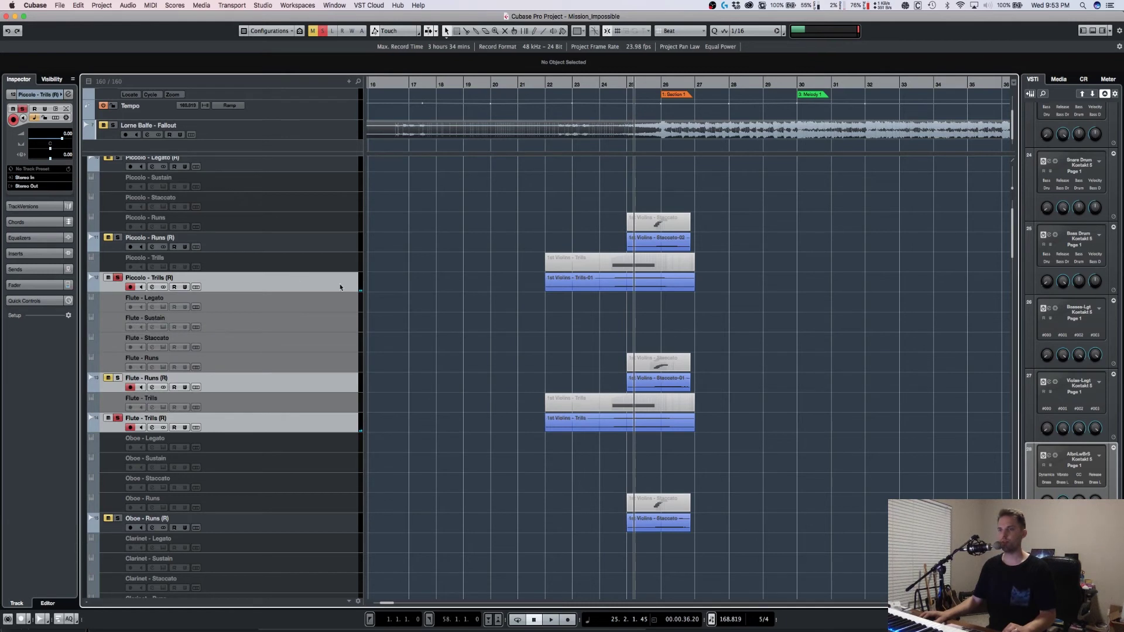
{"action": "left_click", "coordinate": [323, 31]}
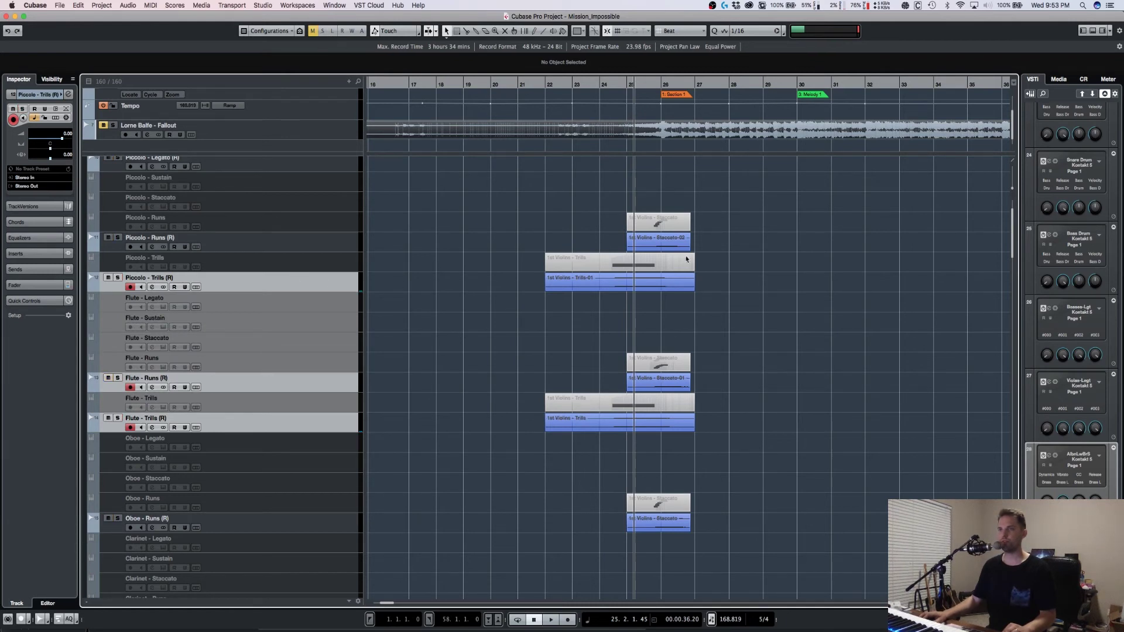
Step: Audition the Piccolo - Legato (R) part at the Melody 2 marker from bar 37 to bar 40, and clear the solo on Piccolo - Runs (R)
{"action": "left_click", "coordinate": [336, 249]}
{"action": "key", "text": "g"}
{"action": "key", "text": "g"}
{"action": "key", "text": "g"}
{"action": "key", "text": "g"}
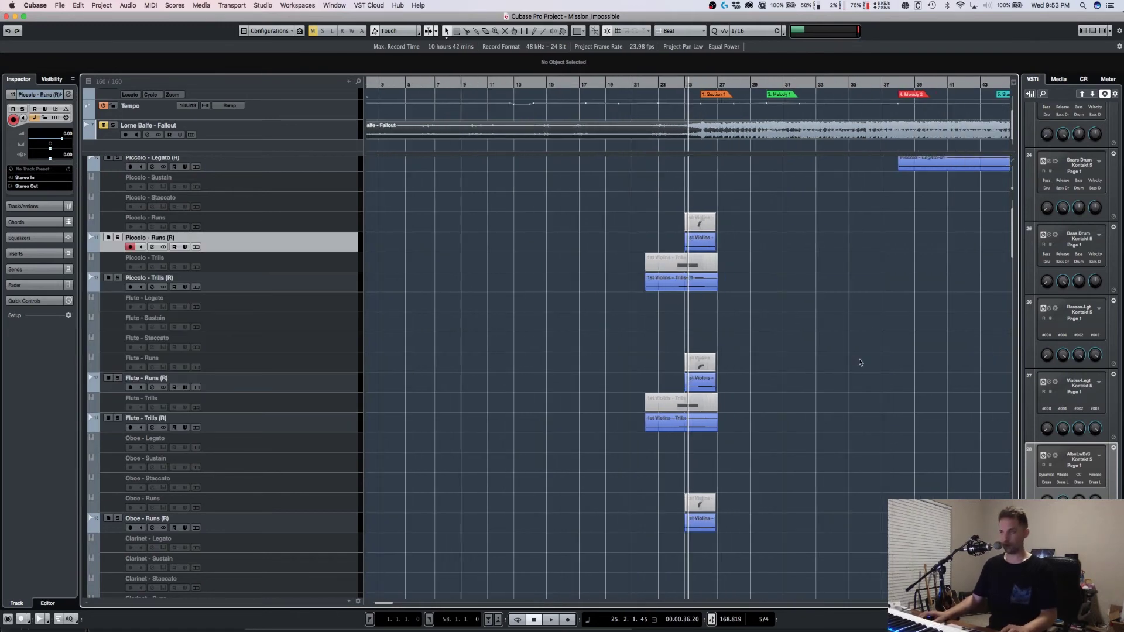
{"action": "scroll", "coordinate": [666, 326], "scroll_direction": "right", "scroll_amount": 5}
{"action": "scroll", "coordinate": [644, 402], "scroll_direction": "up", "scroll_amount": 2}
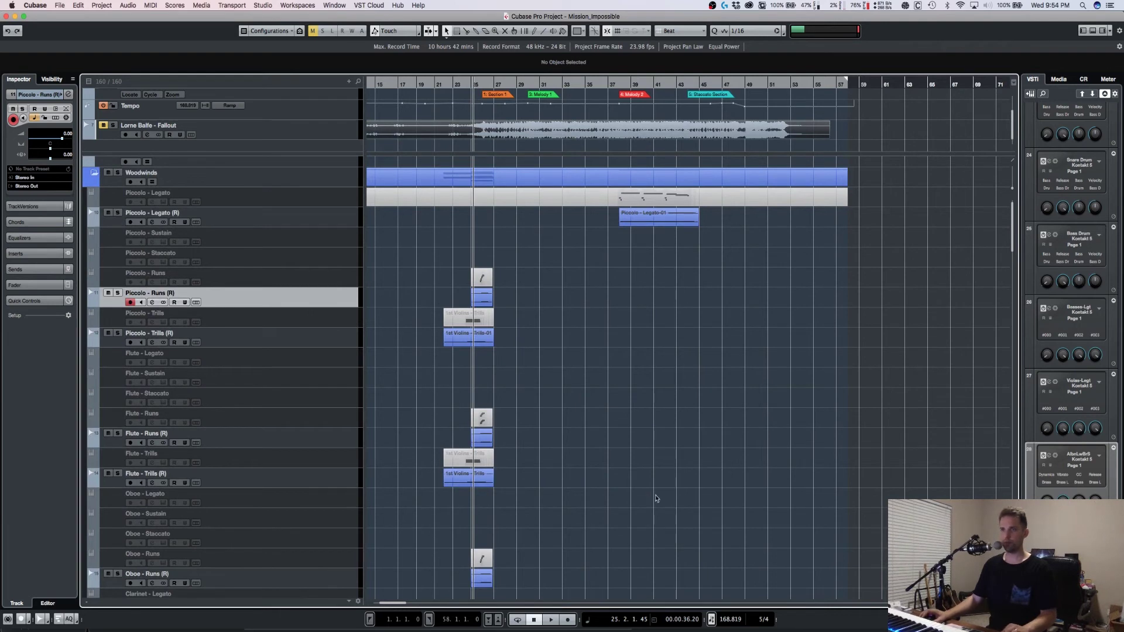
{"action": "scroll", "coordinate": [604, 352], "scroll_direction": "up", "scroll_amount": 1}
{"action": "double_click", "coordinate": [616, 83]}
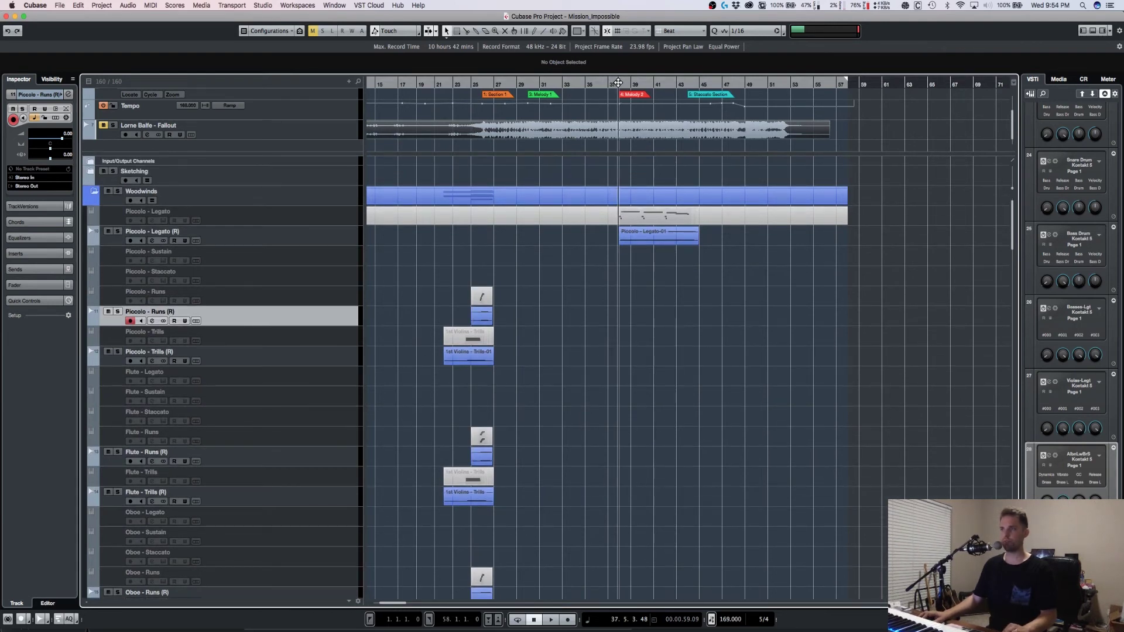
{"action": "left_click", "coordinate": [319, 243]}
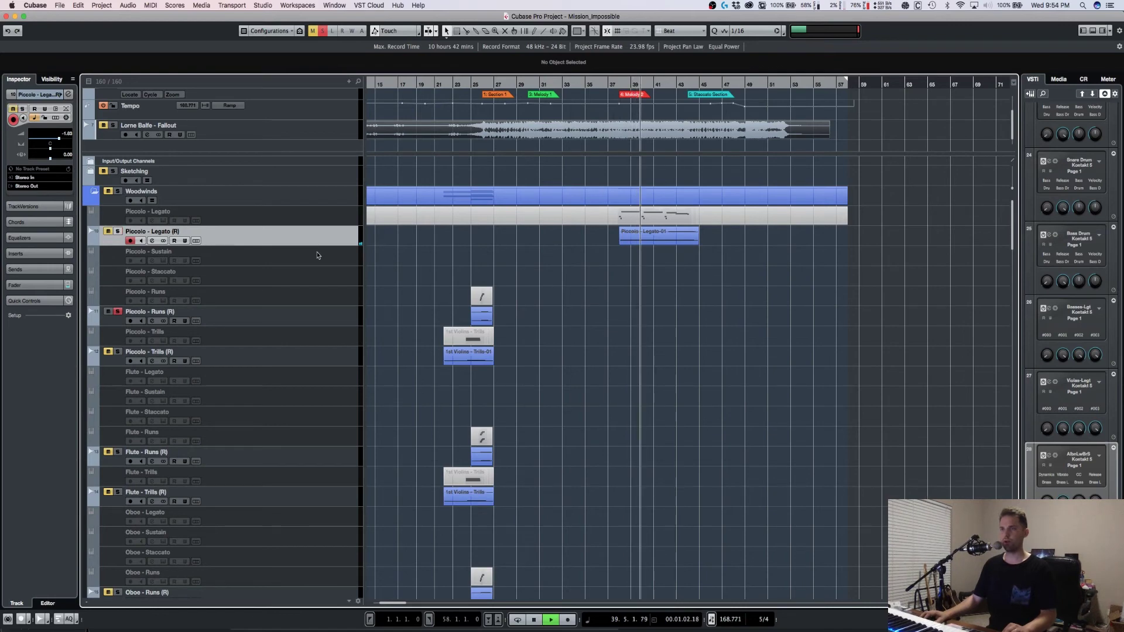
{"action": "left_click", "coordinate": [313, 319]}
{"action": "key", "text": "space"}
{"action": "scroll", "coordinate": [609, 446], "scroll_direction": "down", "scroll_amount": 7}
{"action": "scroll", "coordinate": [651, 471], "scroll_direction": "down", "scroll_amount": 20}
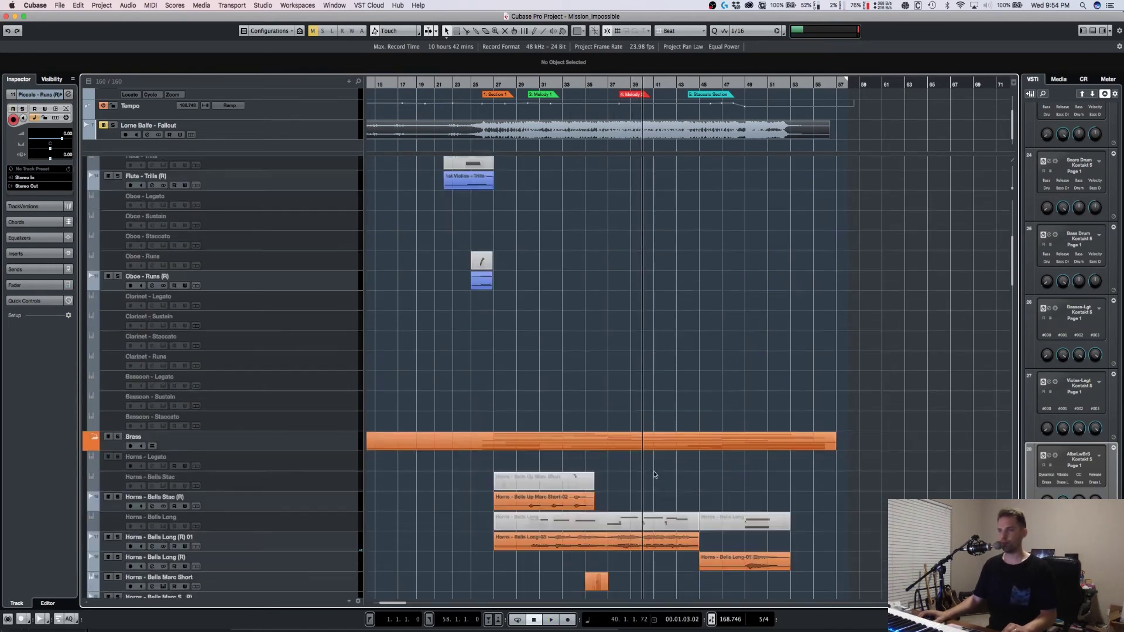
Step: Play the arrangement with the brass tracks in view from about bar 33 through Melody 2 into the Staccato Section at bar 44
{"action": "key", "text": "h"}
{"action": "key", "text": "h"}
{"action": "key", "text": "h"}
{"action": "key", "text": "h"}
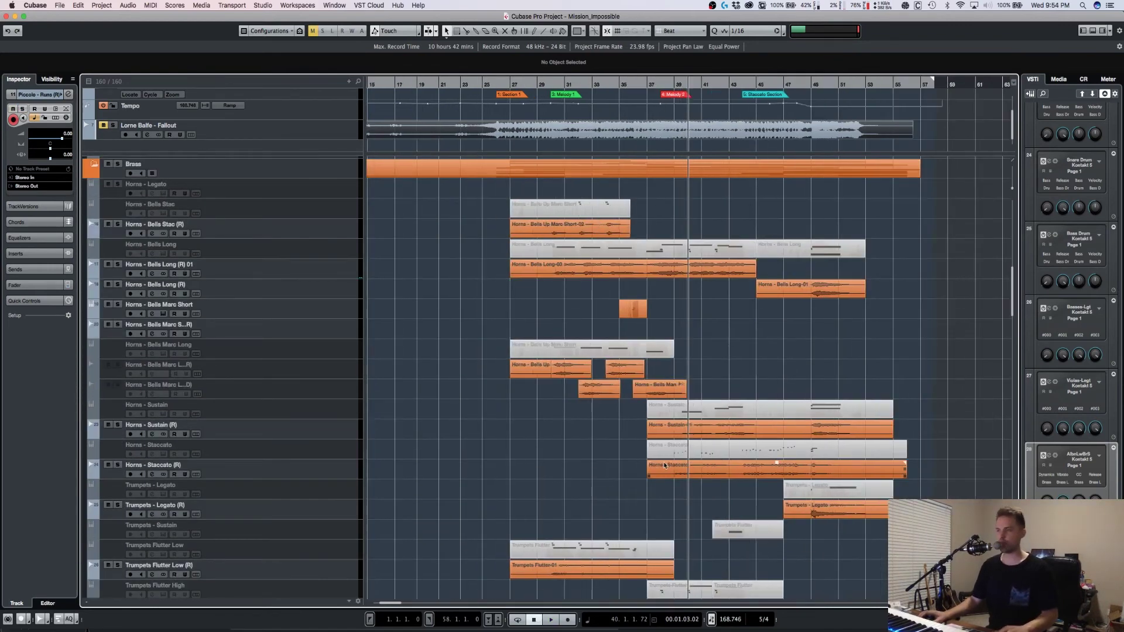
{"action": "left_click", "coordinate": [590, 86]}
{"action": "key", "text": "space"}
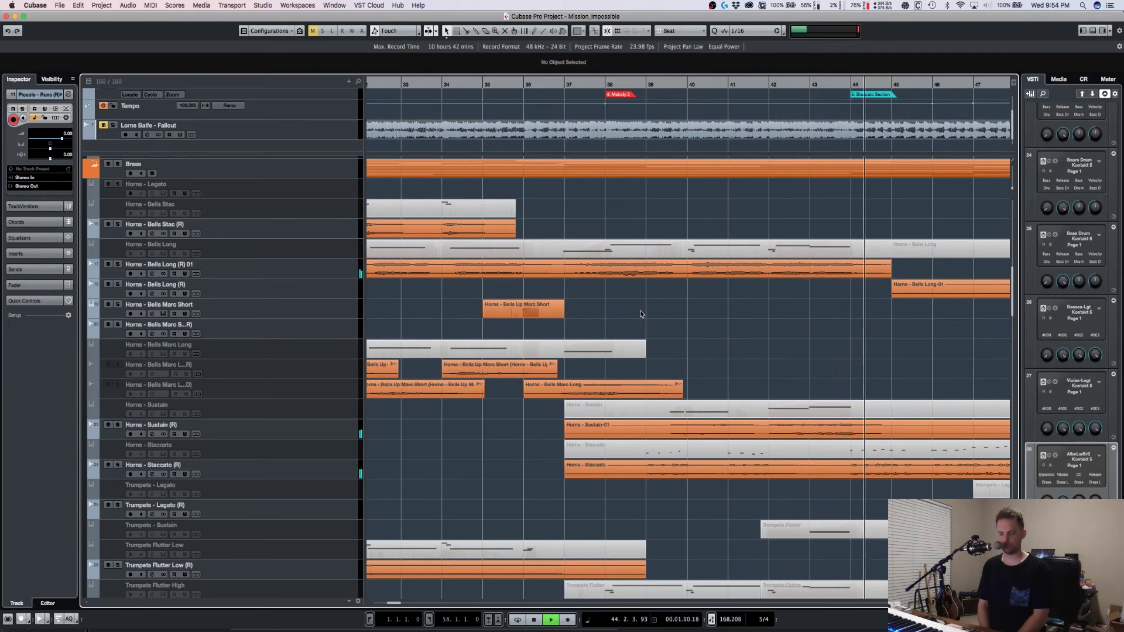
{"action": "key", "text": "g"}
{"action": "key", "text": "h"}
{"action": "key", "text": "space"}
Step: Replay the start of Melody 2 from bar 38 into bar 39
{"action": "left_click_drag", "start_coordinate": [485, 84], "coordinate": [440, 87]}
{"action": "key", "text": "space"}
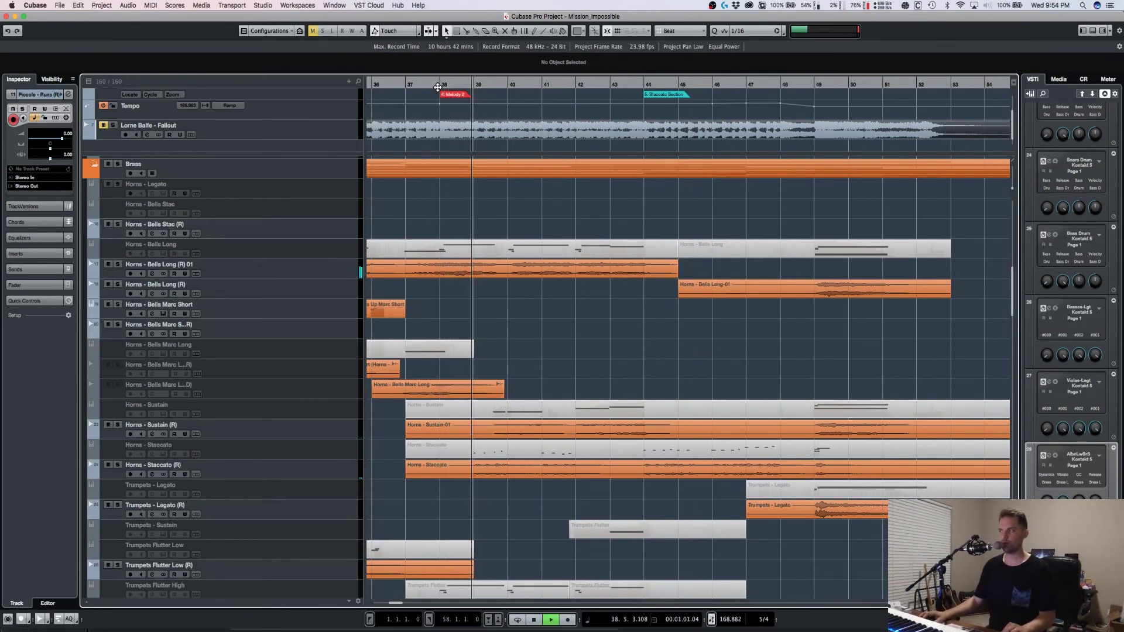
{"action": "key", "text": "space"}
Step: Look over the horn and trumpet tracks in the Brass folder, comparing their MIDI and rendered parts around Melody 2
{"action": "scroll", "coordinate": [507, 365], "scroll_direction": "up", "scroll_amount": 8}
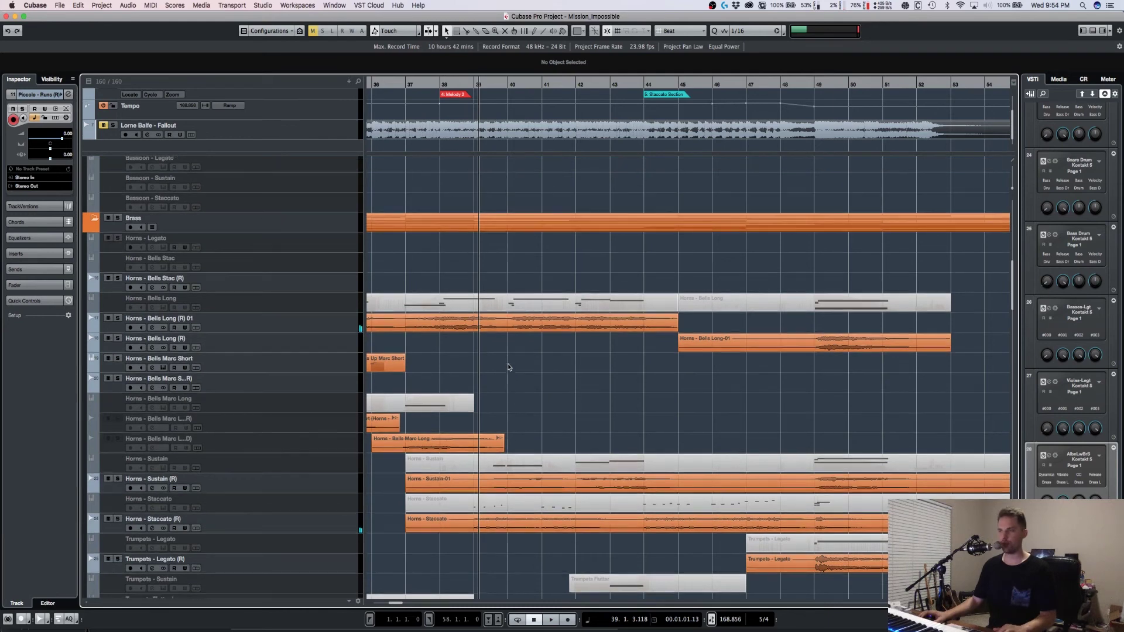
{"action": "scroll", "coordinate": [508, 367], "scroll_direction": "down", "scroll_amount": 20}
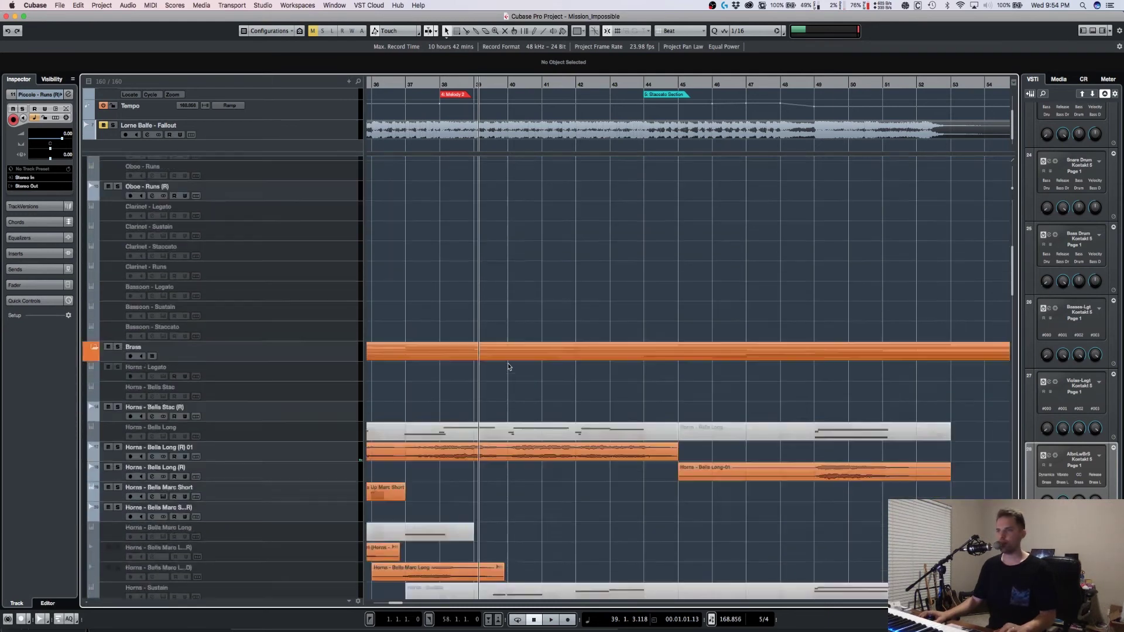
{"action": "scroll", "coordinate": [508, 367], "scroll_direction": "up", "scroll_amount": 3}
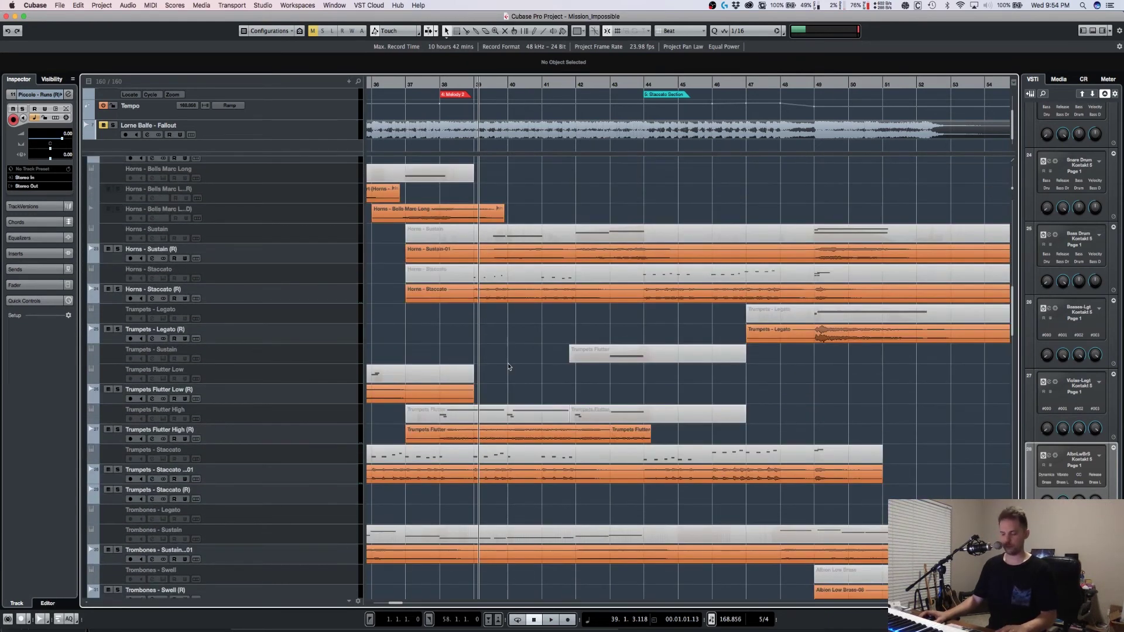
{"action": "key", "text": "shift+h"}
{"action": "key", "text": "h"}
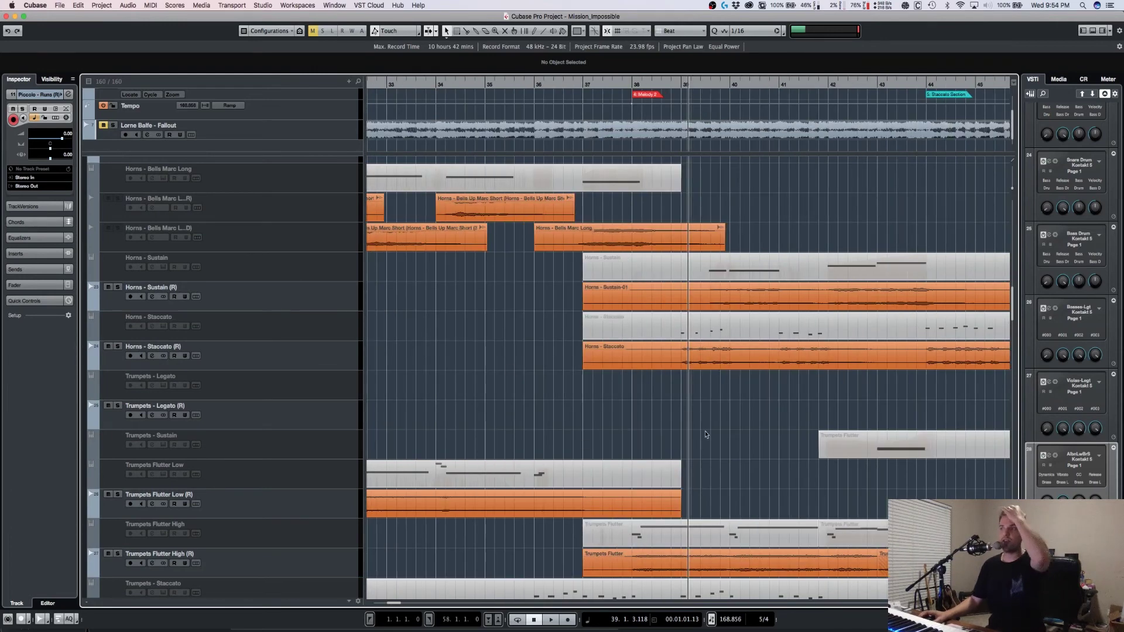
{"action": "scroll", "coordinate": [651, 409], "scroll_direction": "right", "scroll_amount": 3}
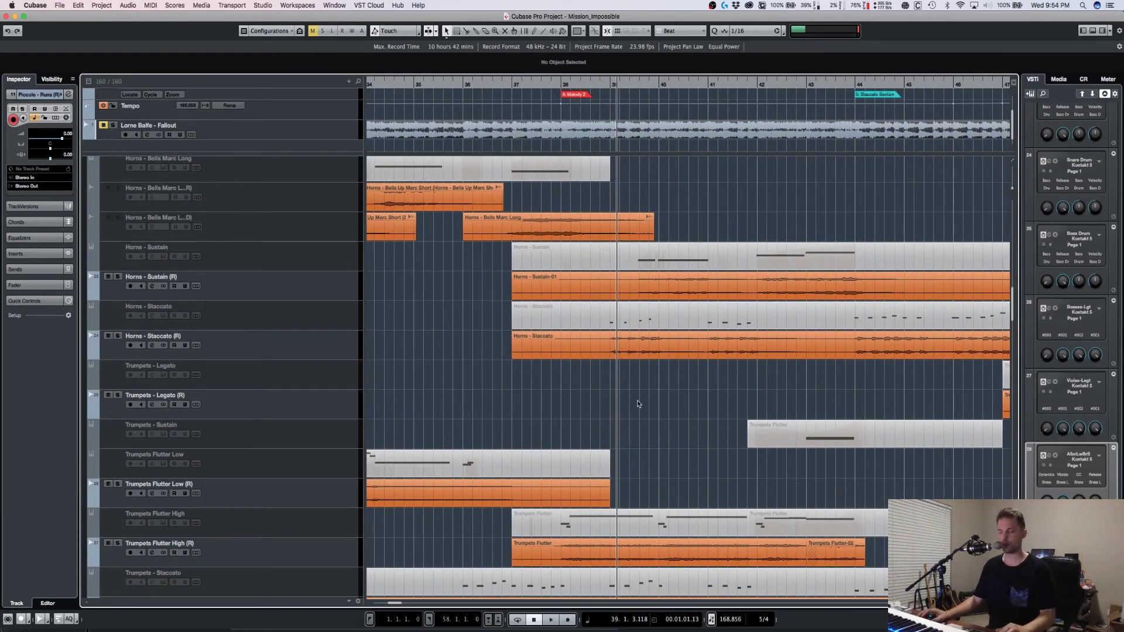
{"action": "scroll", "coordinate": [299, 376], "scroll_direction": "up", "scroll_amount": 5}
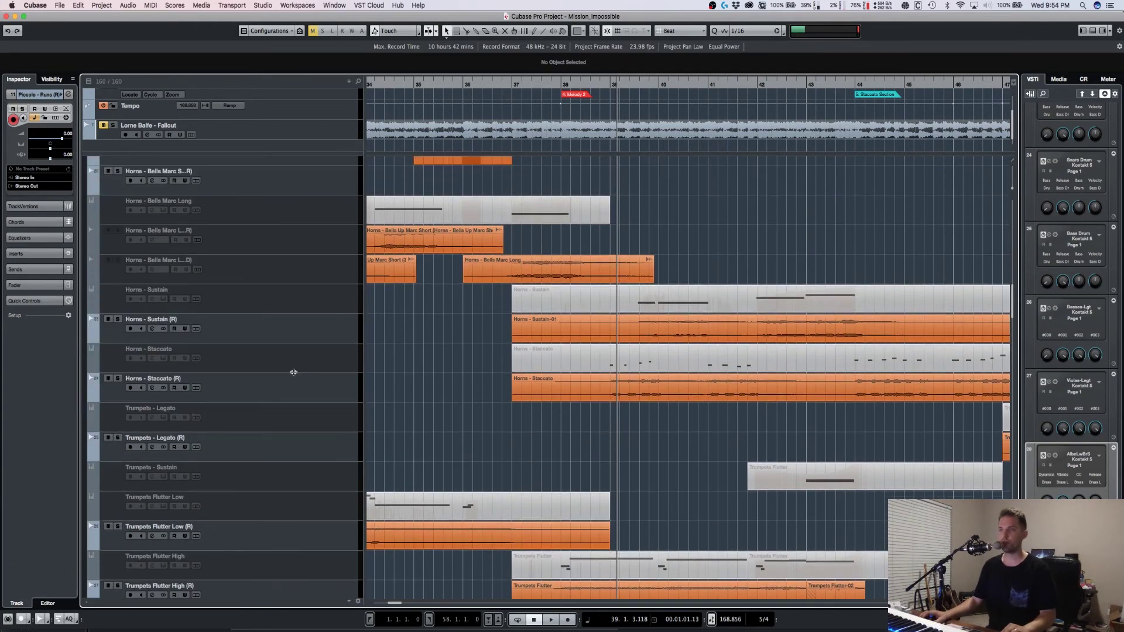
{"action": "scroll", "coordinate": [299, 376], "scroll_direction": "up", "scroll_amount": 8}
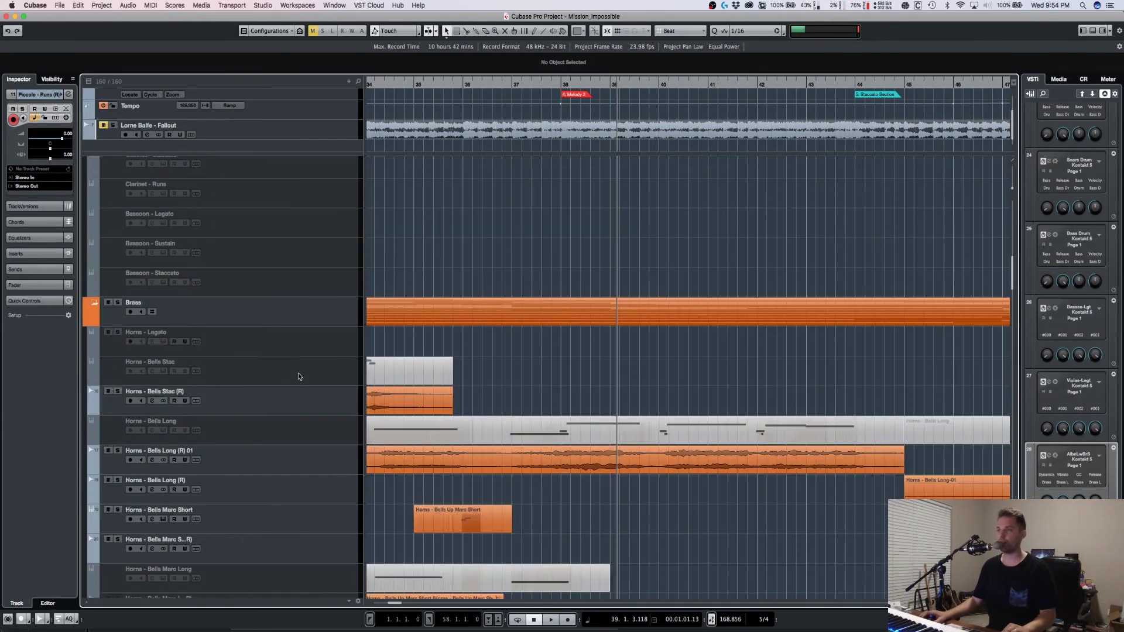
{"action": "scroll", "coordinate": [299, 377], "scroll_direction": "down", "scroll_amount": 2}
{"action": "scroll", "coordinate": [265, 397], "scroll_direction": "down", "scroll_amount": 7}
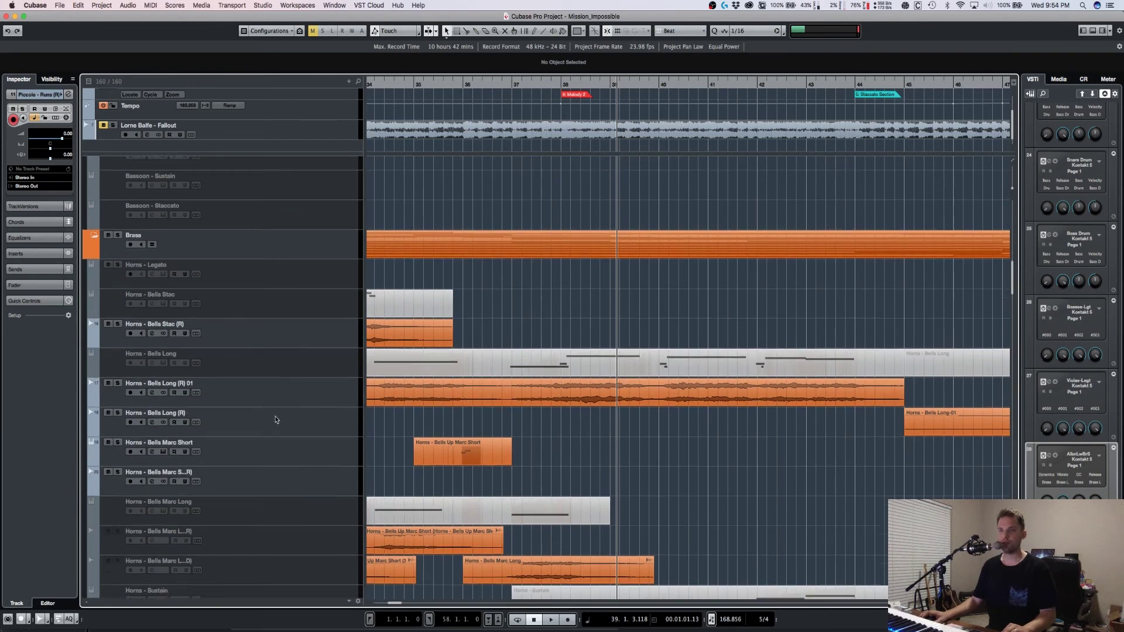
{"action": "scroll", "coordinate": [280, 431], "scroll_direction": "down", "scroll_amount": 1}
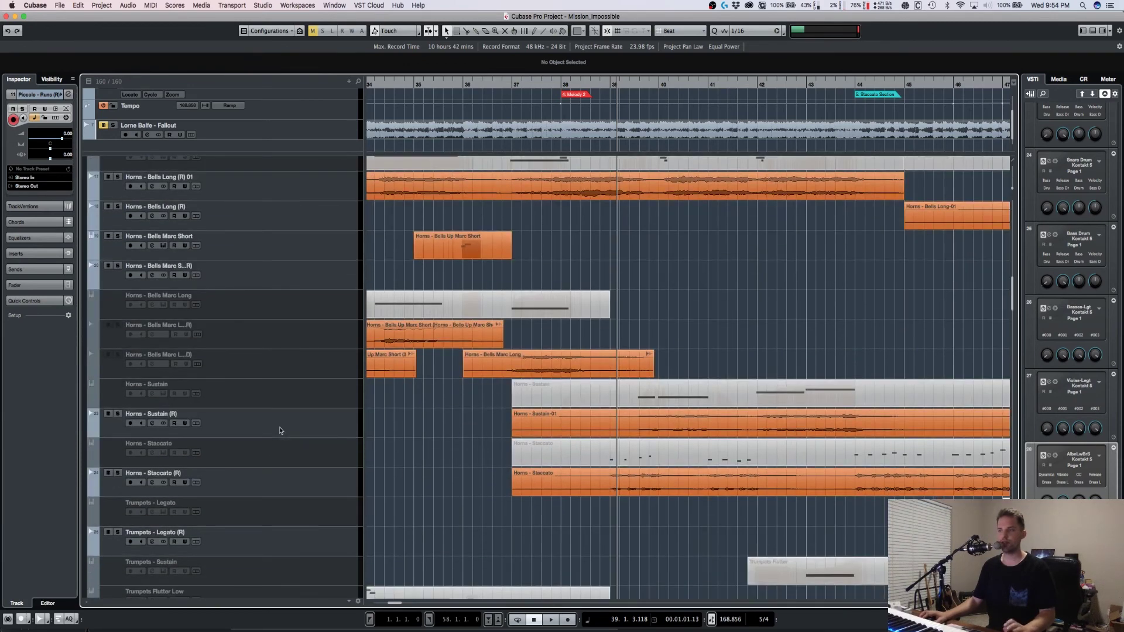
{"action": "scroll", "coordinate": [290, 443], "scroll_direction": "up", "scroll_amount": 6}
{"action": "scroll", "coordinate": [290, 443], "scroll_direction": "down", "scroll_amount": 11}
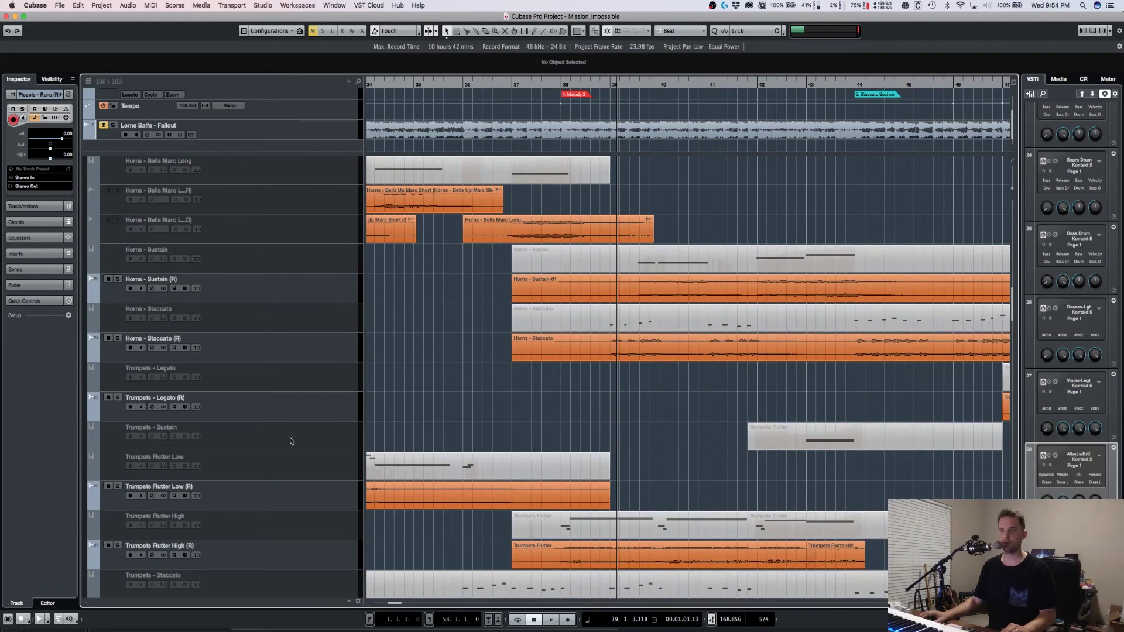
Step: Review the Trumpets - Legato (R) and Trumpets - Staccato tracks, and play a short stretch of bar 39
{"action": "left_click", "coordinate": [299, 401]}
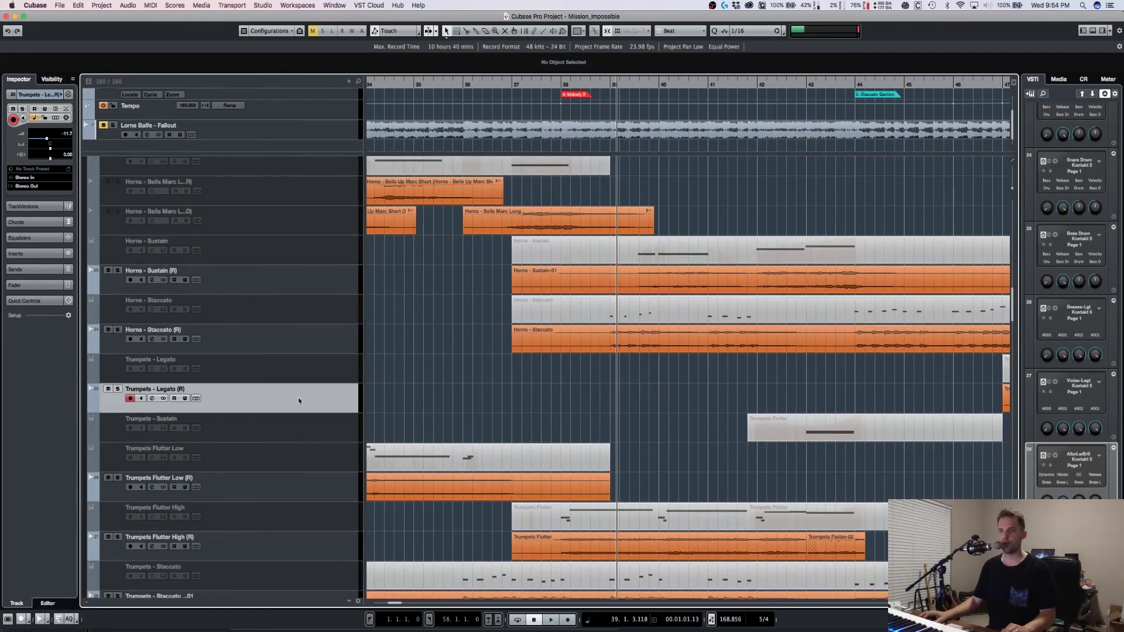
{"action": "scroll", "coordinate": [304, 416], "scroll_direction": "down", "scroll_amount": 2}
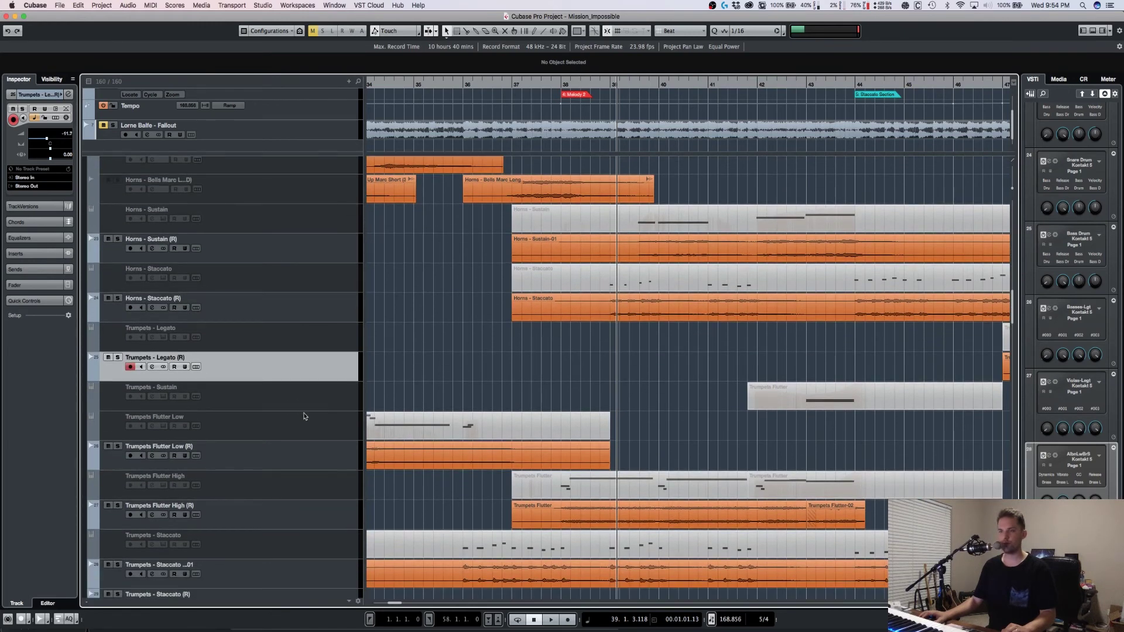
{"action": "scroll", "coordinate": [304, 416], "scroll_direction": "down", "scroll_amount": 4}
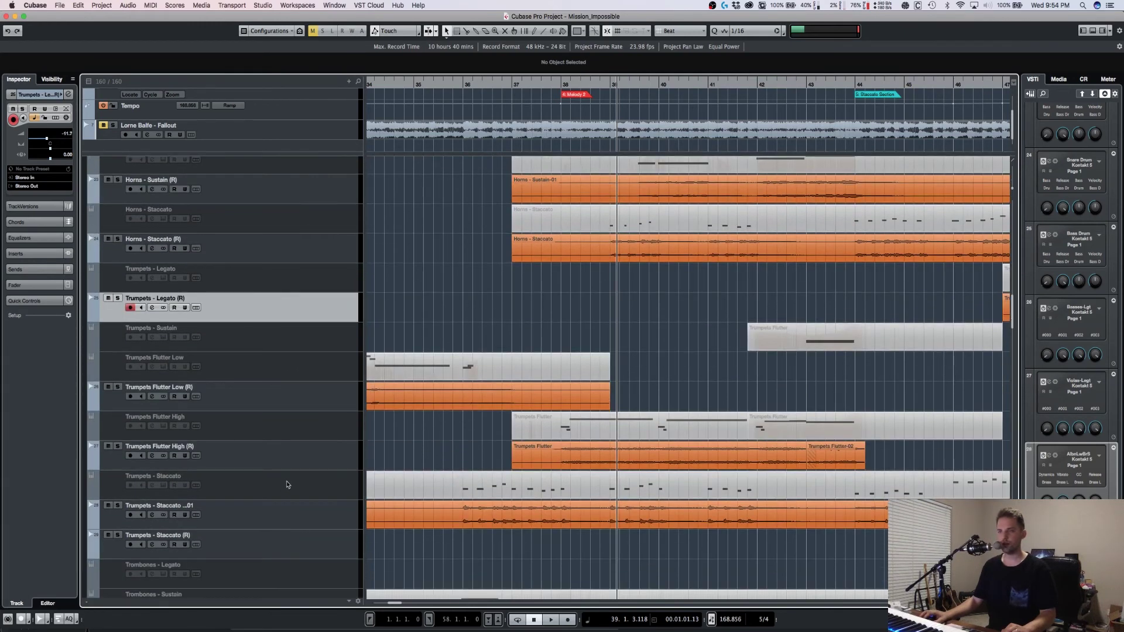
{"action": "left_click", "coordinate": [288, 485]}
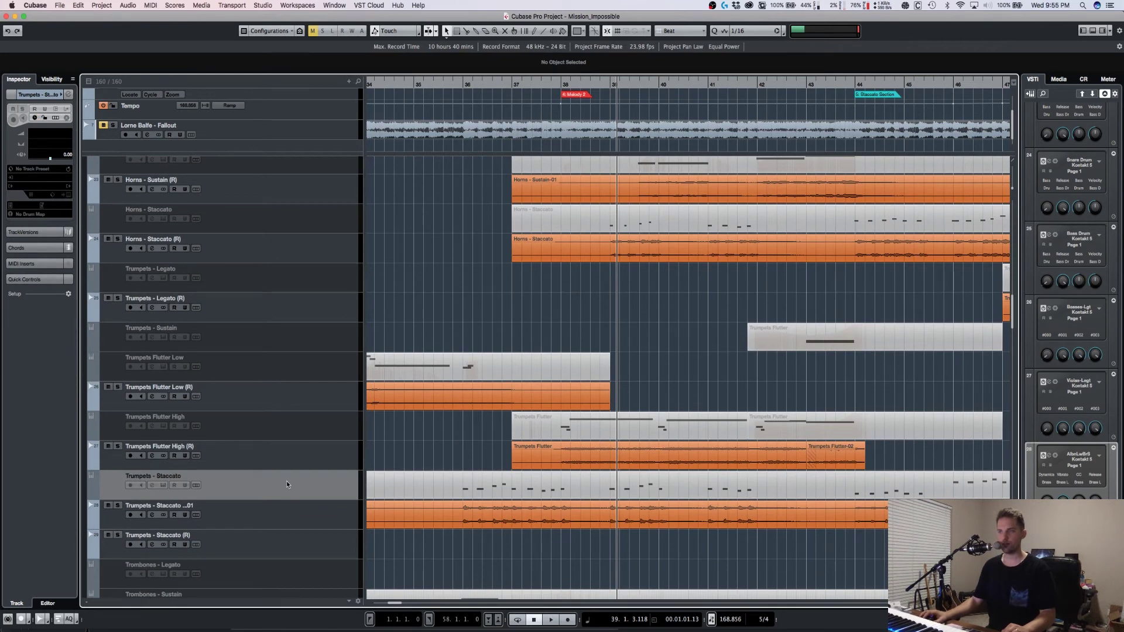
{"action": "key", "text": "space"}
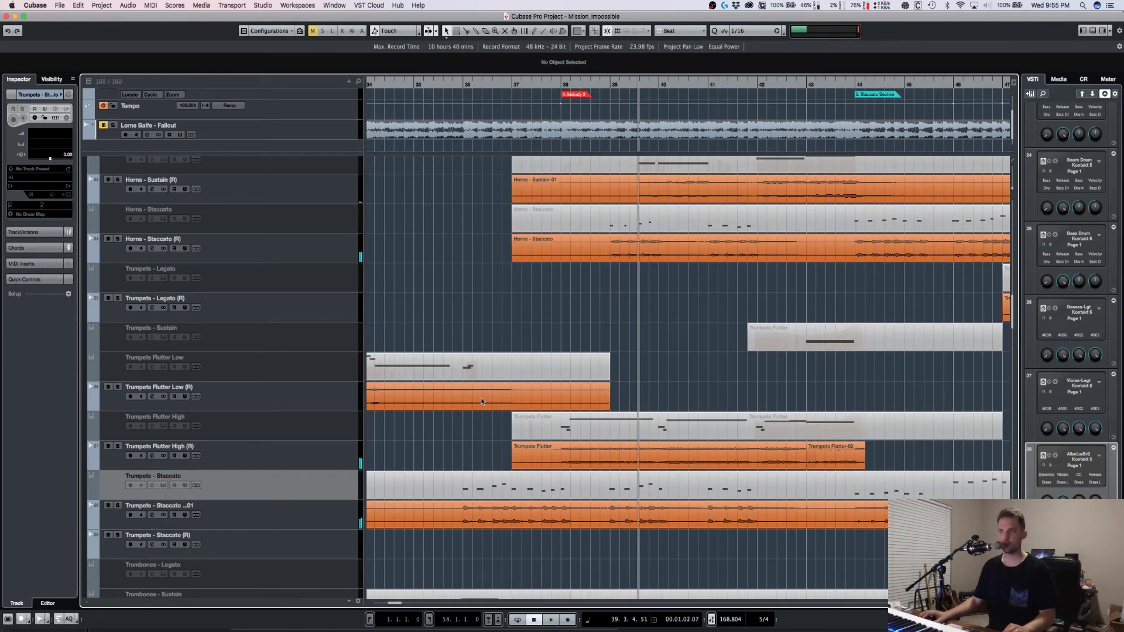
Step: Enable the Trumpets Flutter High track, open its Kontakt instrument and list the instruments of the Symphony Essentials Brass Ensemble library
{"action": "left_click", "coordinate": [264, 425]}
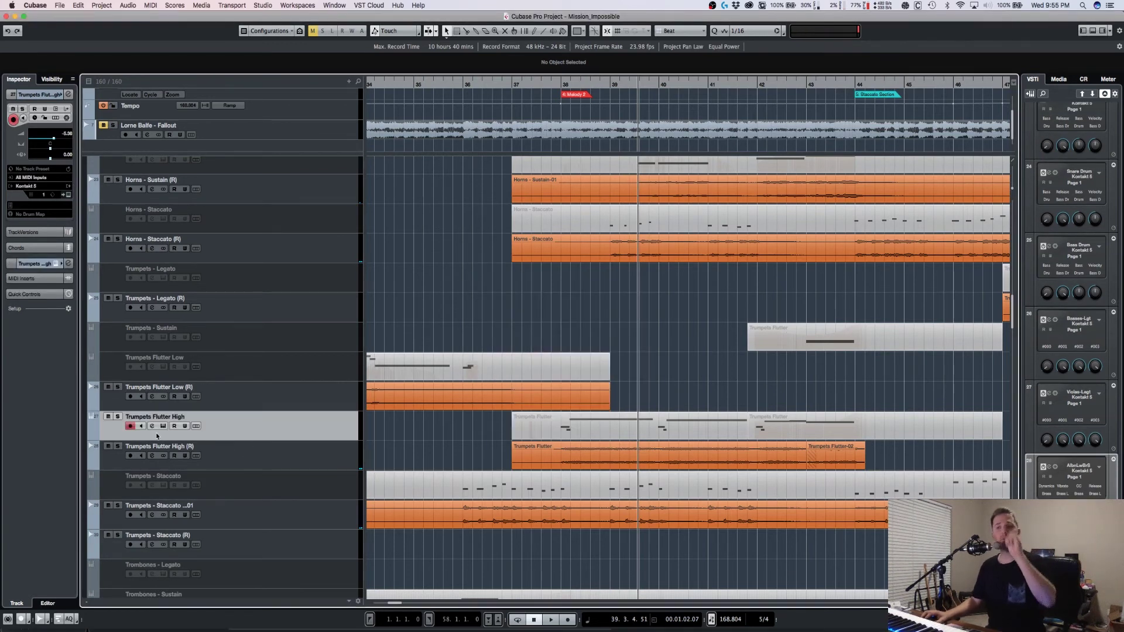
{"action": "left_click", "coordinate": [164, 427]}
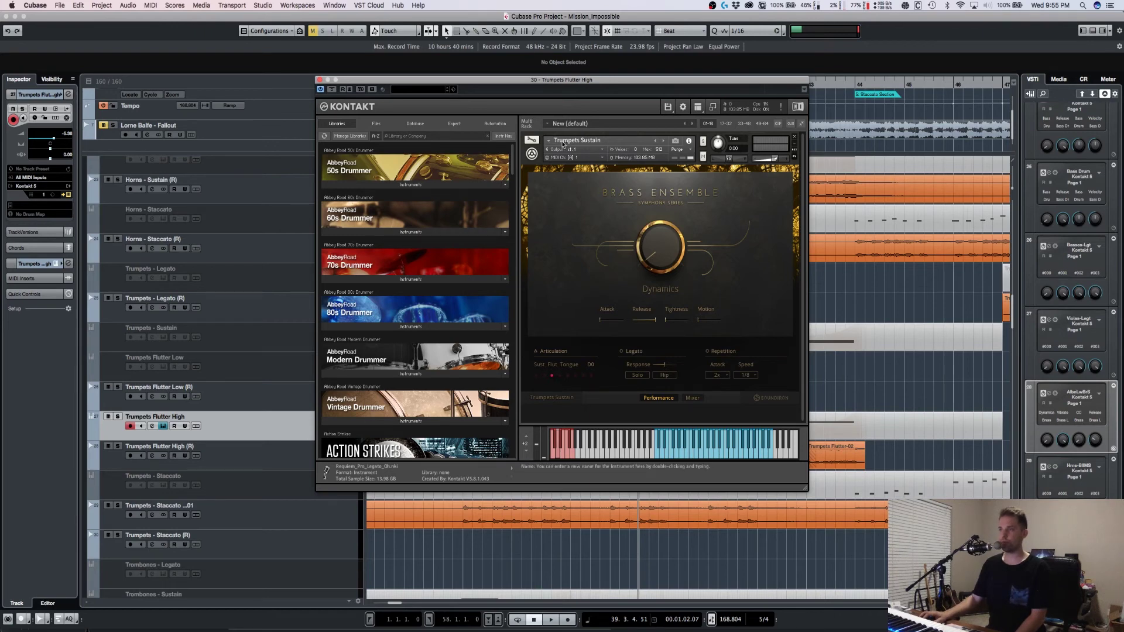
{"action": "scroll", "coordinate": [442, 296], "scroll_direction": "down", "scroll_amount": 4}
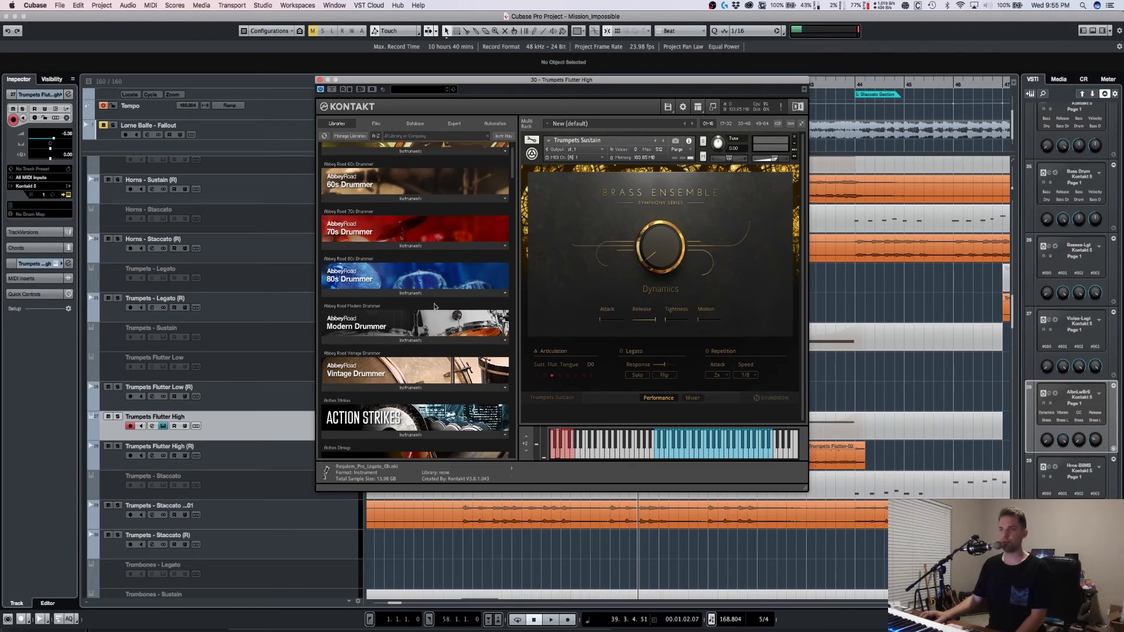
{"action": "scroll", "coordinate": [442, 296], "scroll_direction": "down", "scroll_amount": 15}
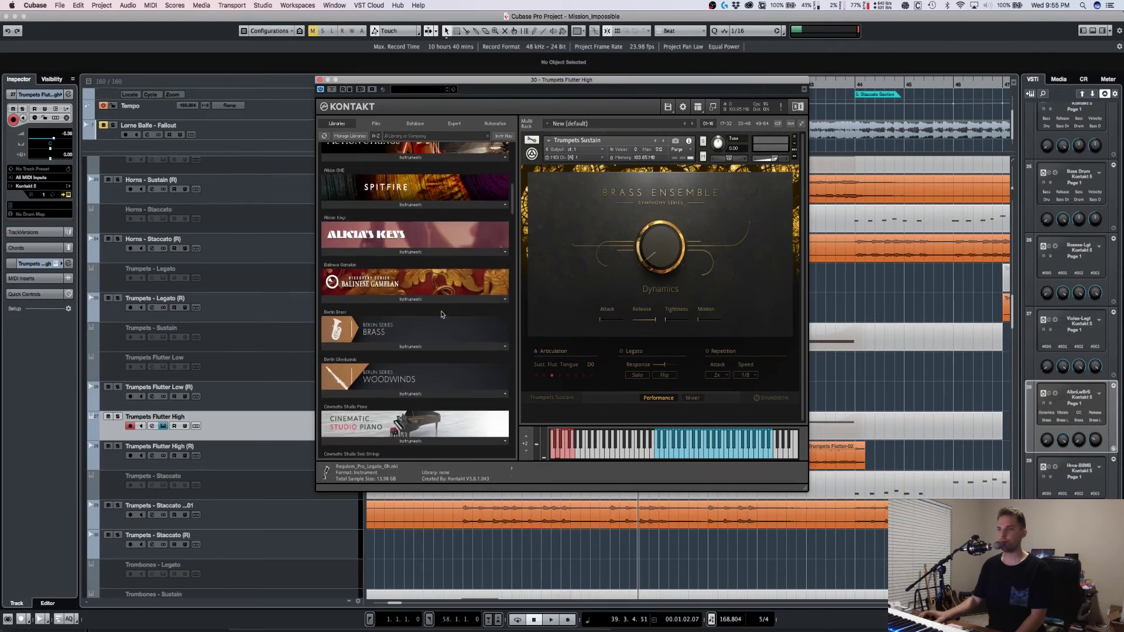
{"action": "scroll", "coordinate": [441, 314], "scroll_direction": "down", "scroll_amount": 15}
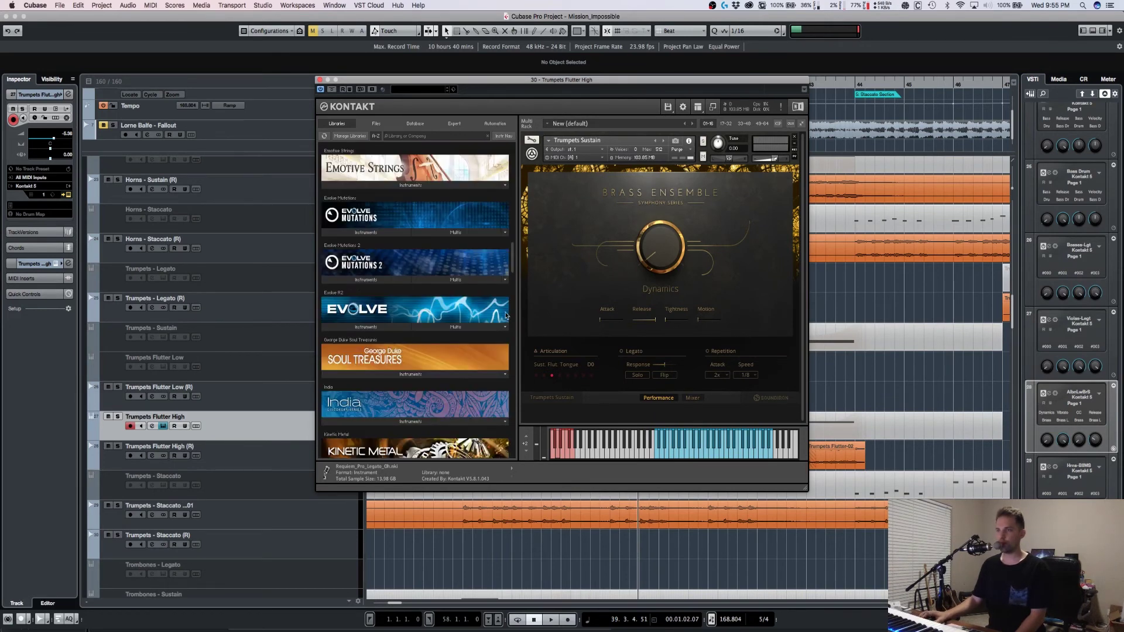
{"action": "left_click_drag", "start_coordinate": [514, 269], "coordinate": [513, 395]}
{"action": "left_click", "coordinate": [420, 218]}
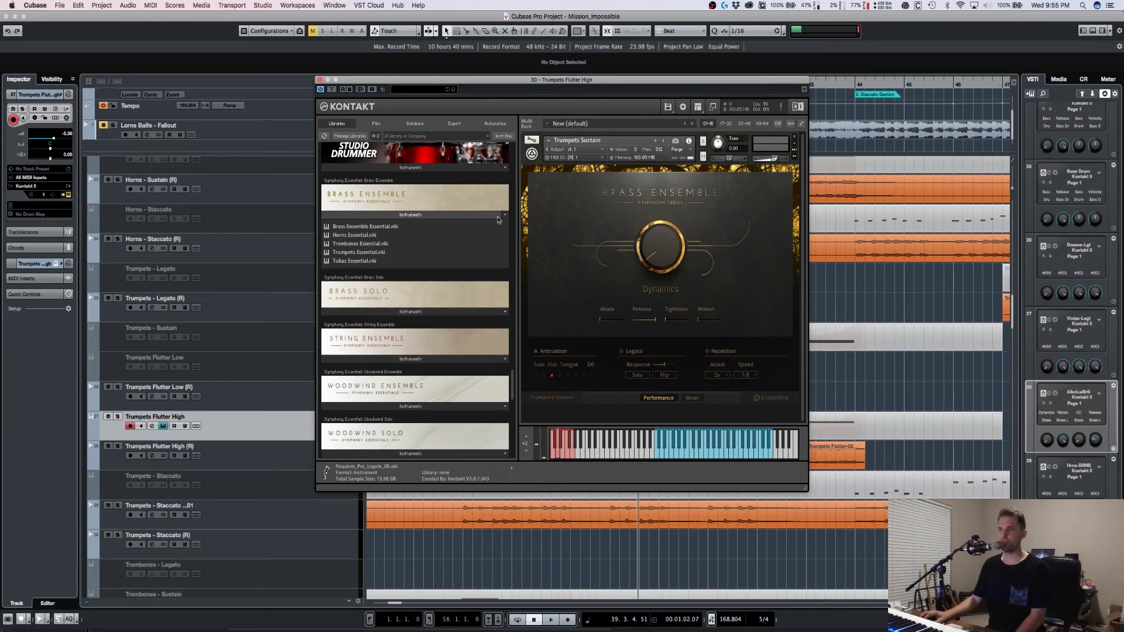
Step: Show the Trumpets patches of the Symphony Series Brass Ensemble library in the Kontakt browser
{"action": "scroll", "coordinate": [459, 374], "scroll_direction": "down", "scroll_amount": 2}
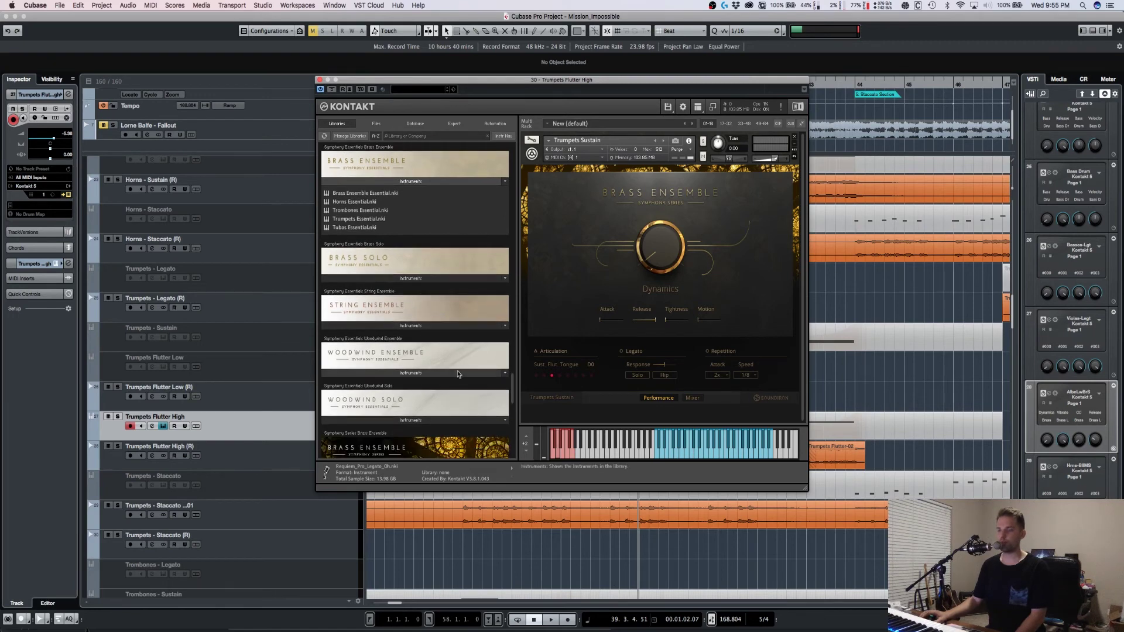
{"action": "scroll", "coordinate": [459, 373], "scroll_direction": "down", "scroll_amount": 5}
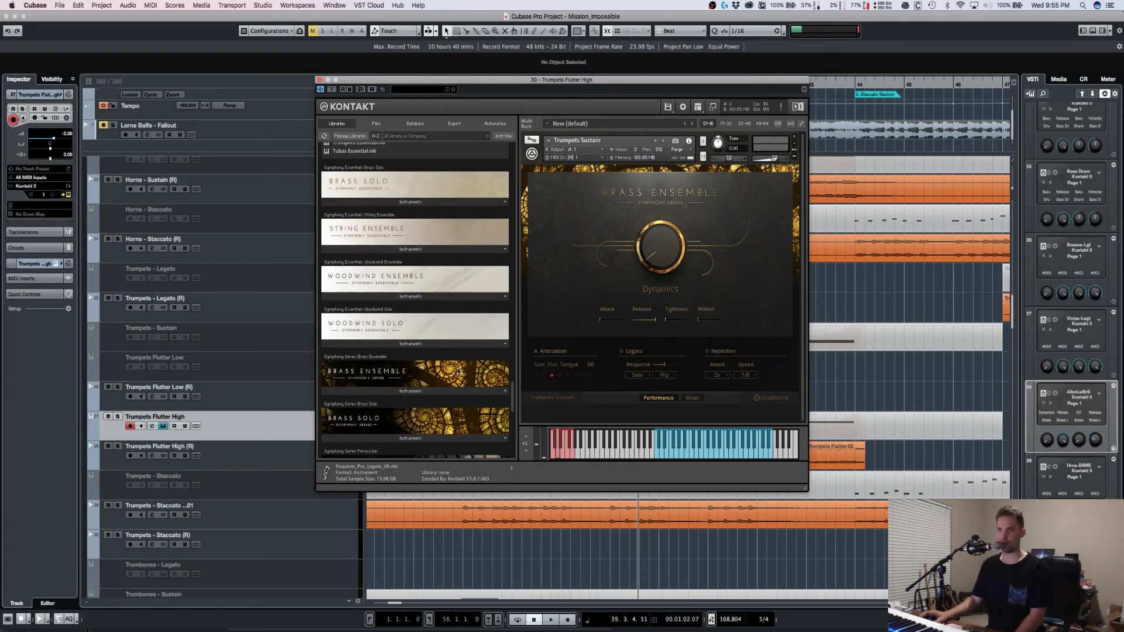
{"action": "left_click", "coordinate": [430, 393]}
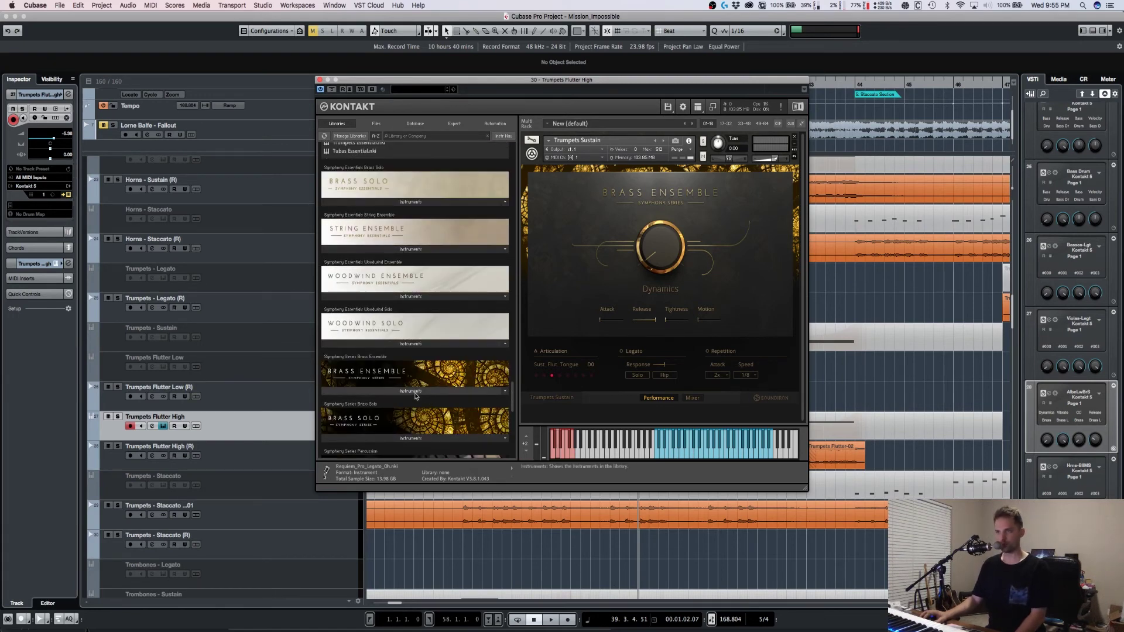
{"action": "scroll", "coordinate": [419, 394], "scroll_direction": "down", "scroll_amount": 4}
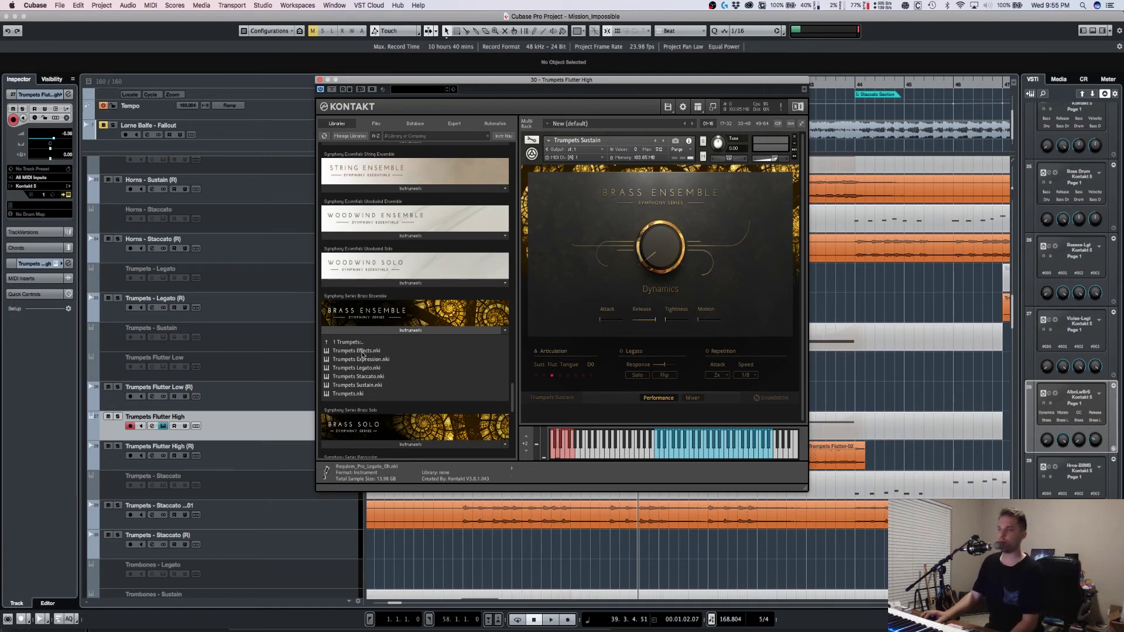
Step: Close the Kontakt window and disable the Trumpets Flutter High track
{"action": "left_click", "coordinate": [319, 81]}
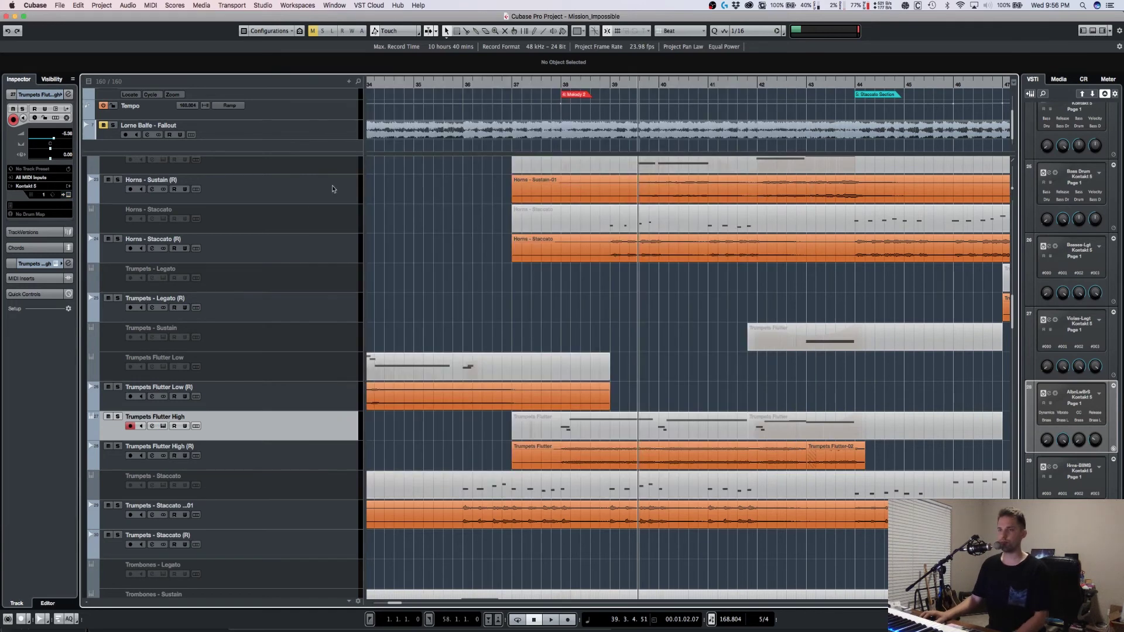
{"action": "left_click", "coordinate": [311, 437]}
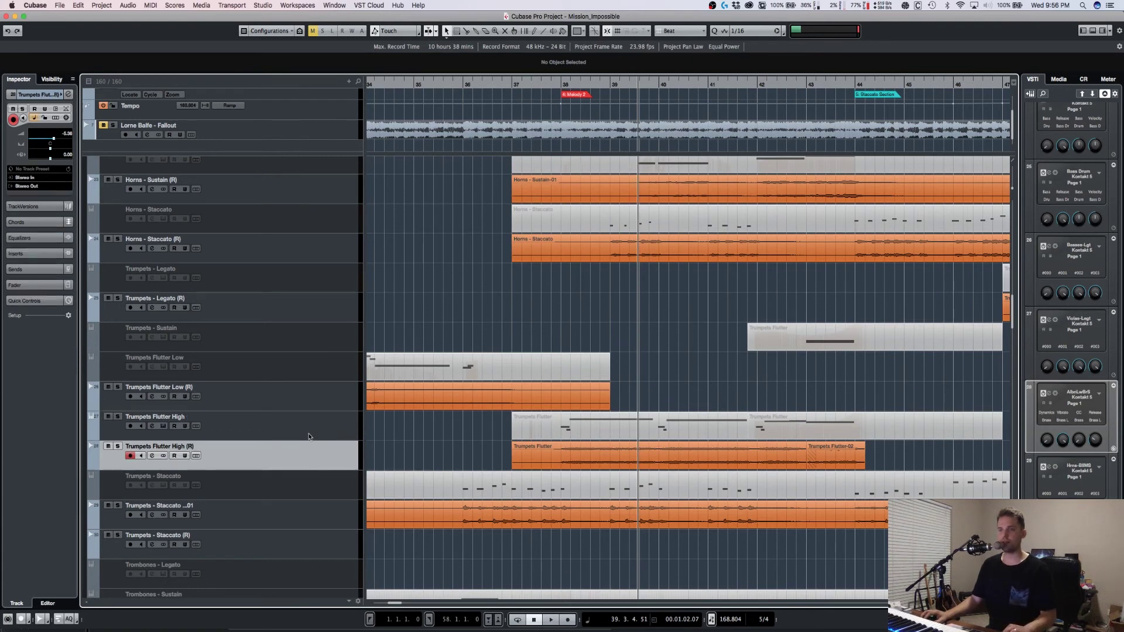
{"action": "left_click", "coordinate": [311, 437]}
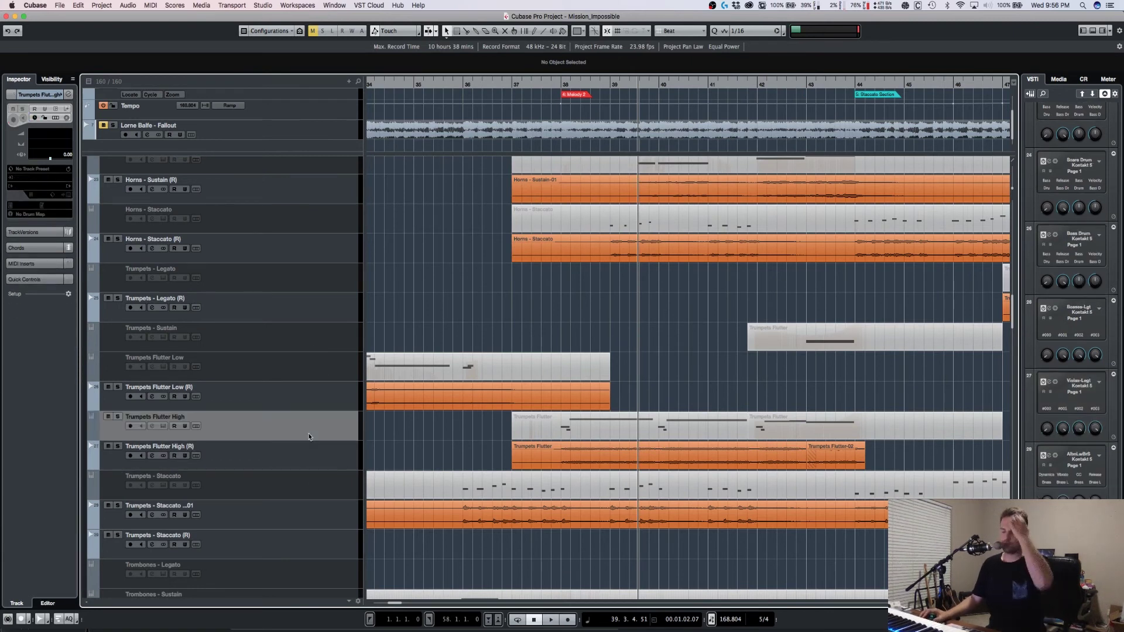
Step: Solo the Trumpets Flutter High (R) track and play it from bar 37 into bar 41
{"action": "left_click", "coordinate": [550, 85]}
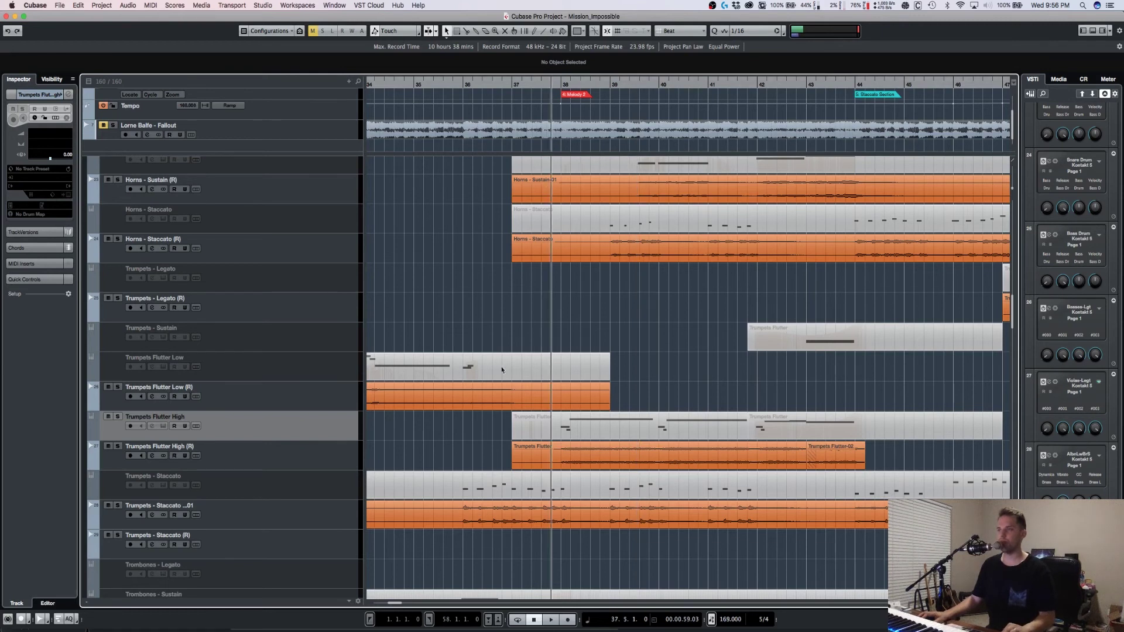
{"action": "left_click", "coordinate": [293, 455]}
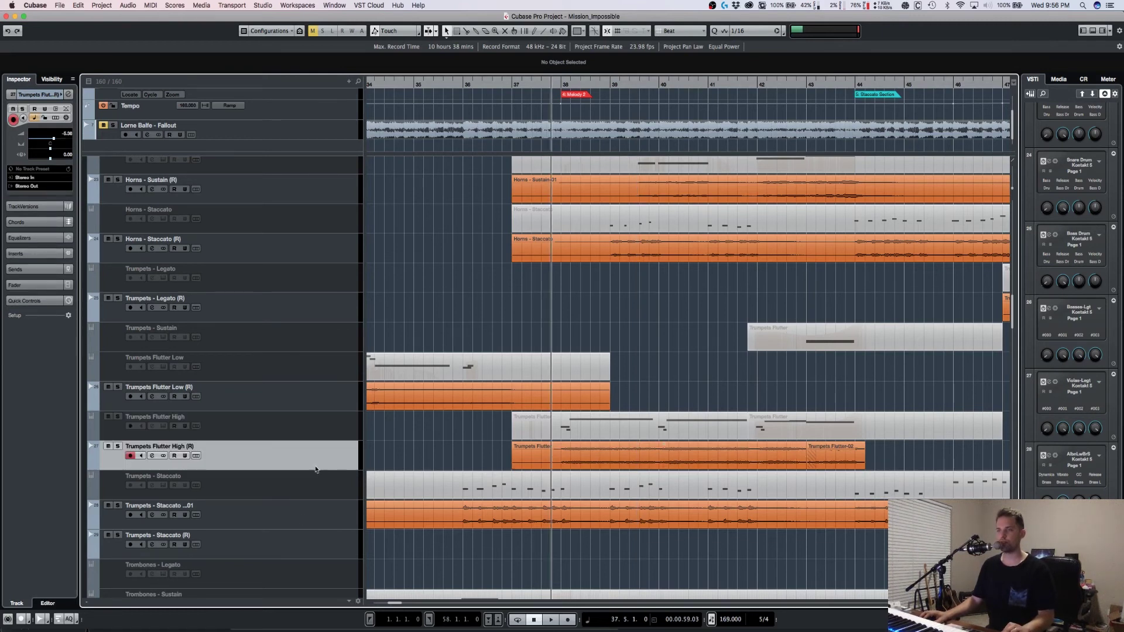
{"action": "left_click", "coordinate": [272, 431]}
{"action": "left_click", "coordinate": [260, 453]}
{"action": "key", "text": "s"}
{"action": "key", "text": "space"}
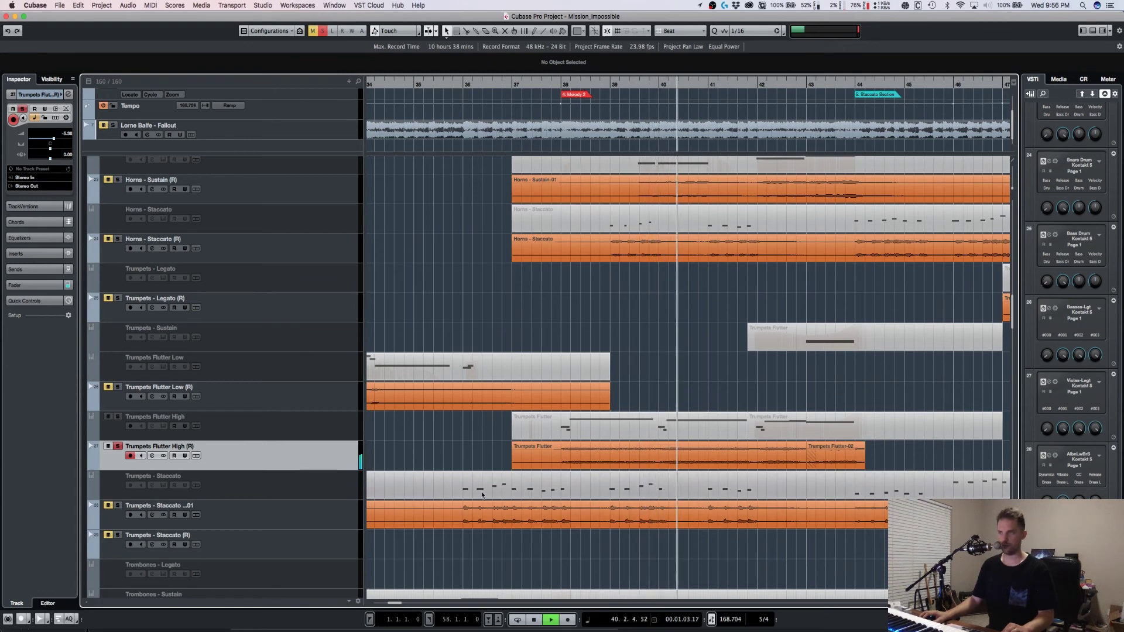
{"action": "key", "text": "space"}
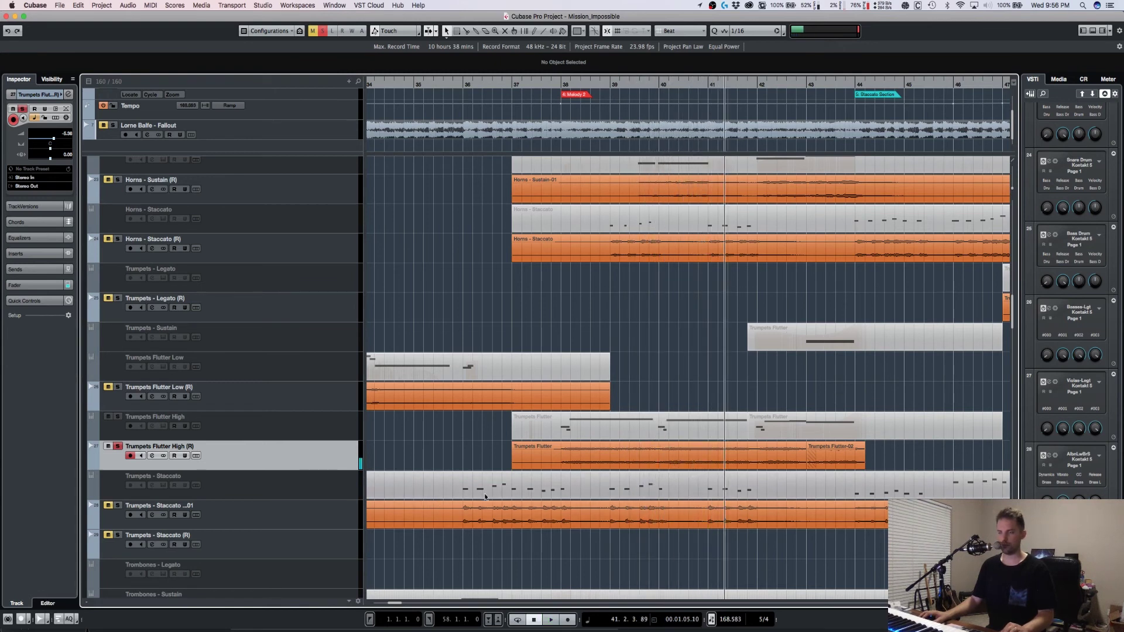
Step: Unsolo Trumpets Flutter High (R), put the playback position in bar 39, and briefly solo the Horns - Staccato (R) track
{"action": "key", "text": "s"}
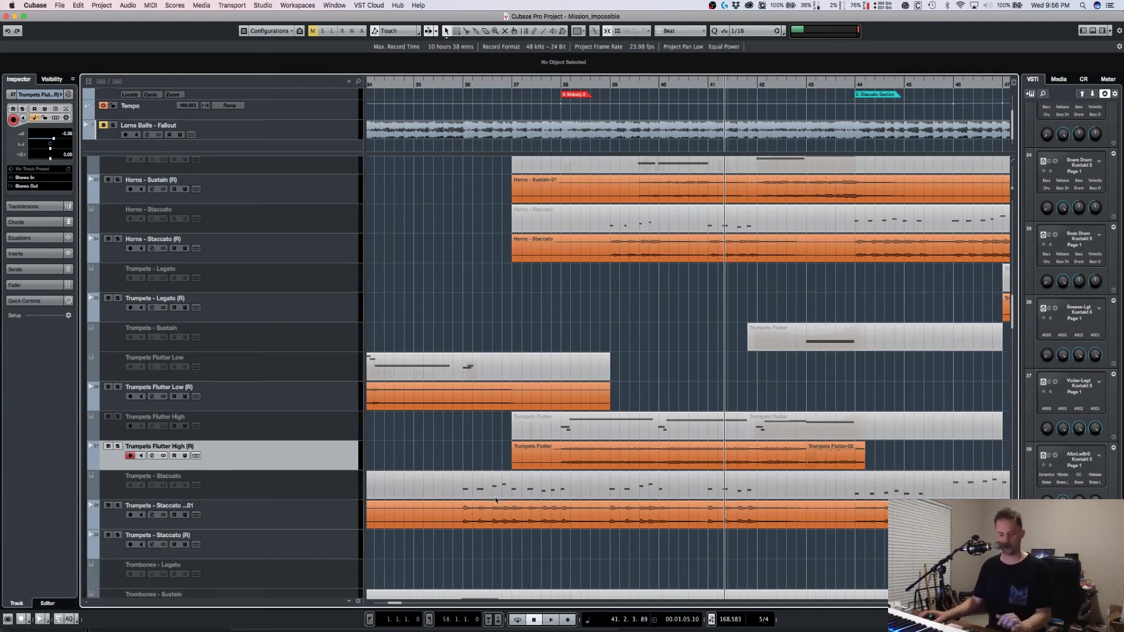
{"action": "scroll", "coordinate": [497, 500], "scroll_direction": "down", "scroll_amount": 5}
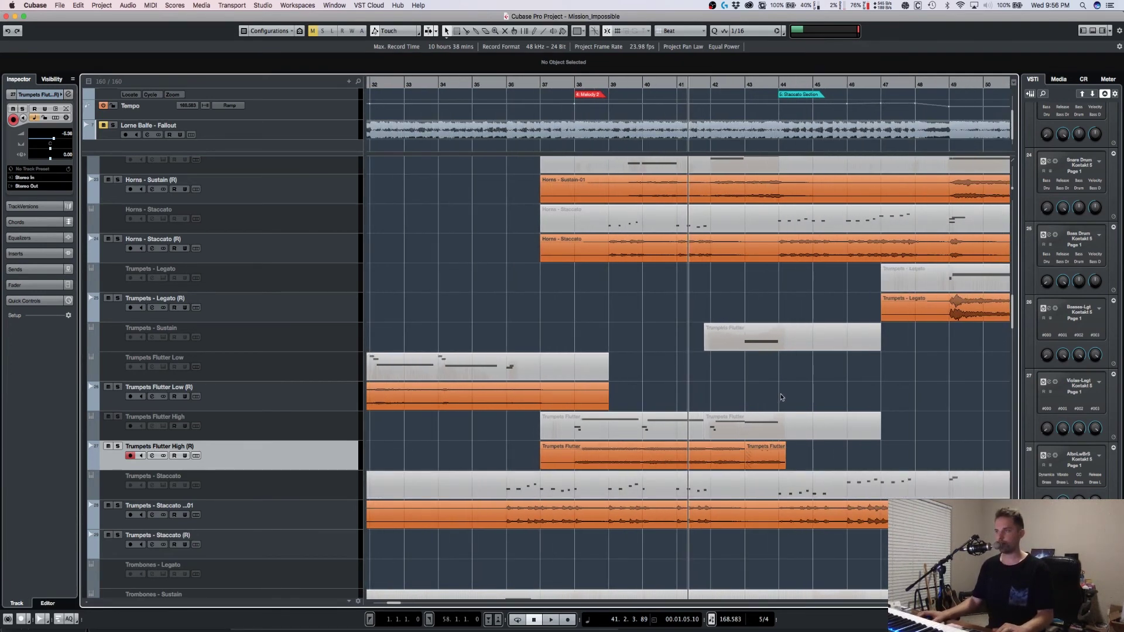
{"action": "key", "text": "h"}
{"action": "left_click_drag", "start_coordinate": [788, 389], "coordinate": [736, 493]}
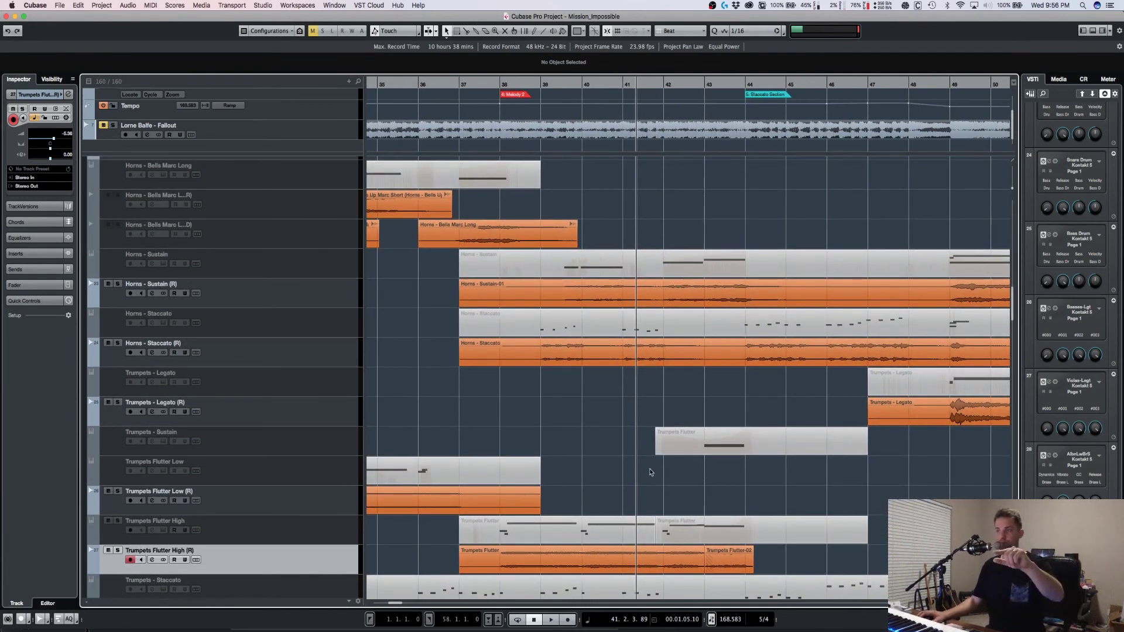
{"action": "left_click", "coordinate": [552, 84]}
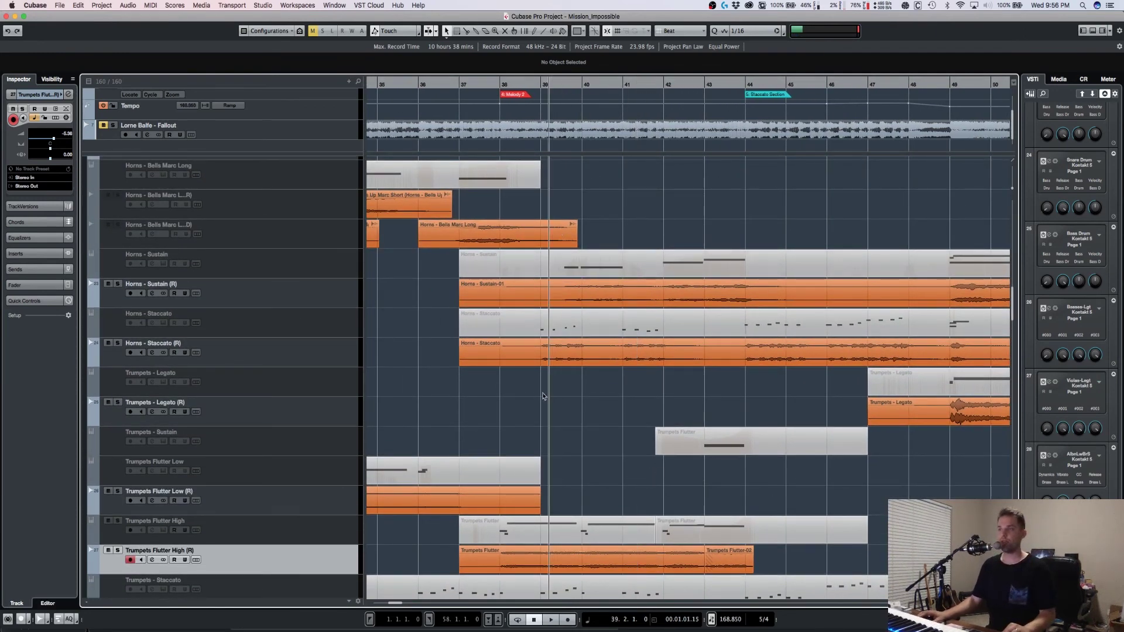
{"action": "left_click", "coordinate": [265, 355]}
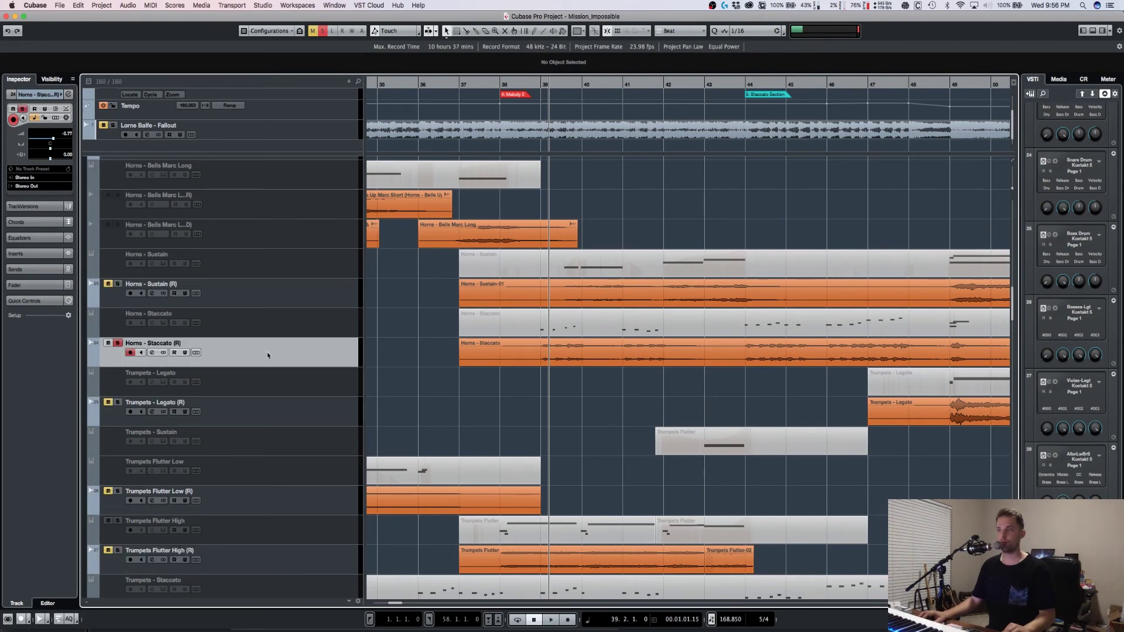
{"action": "key", "text": "s"}
Step: Solo the Horns - Bells Long (R) 01 track and play it from the end of bar 37
{"action": "scroll", "coordinate": [334, 352], "scroll_direction": "up", "scroll_amount": 2}
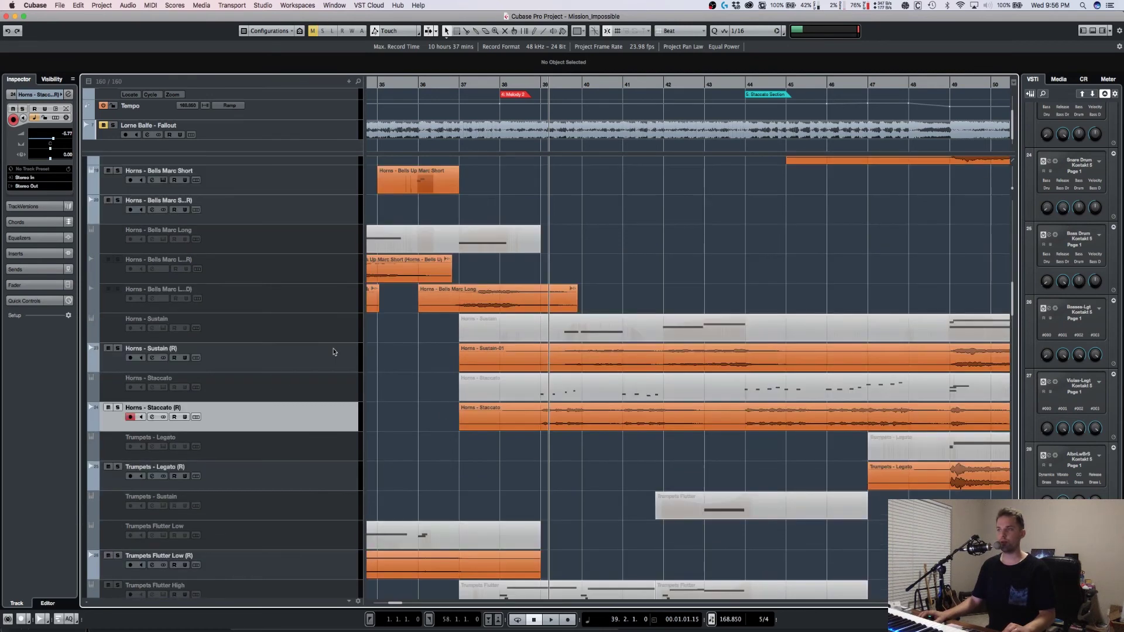
{"action": "scroll", "coordinate": [321, 462], "scroll_direction": "down", "scroll_amount": 5}
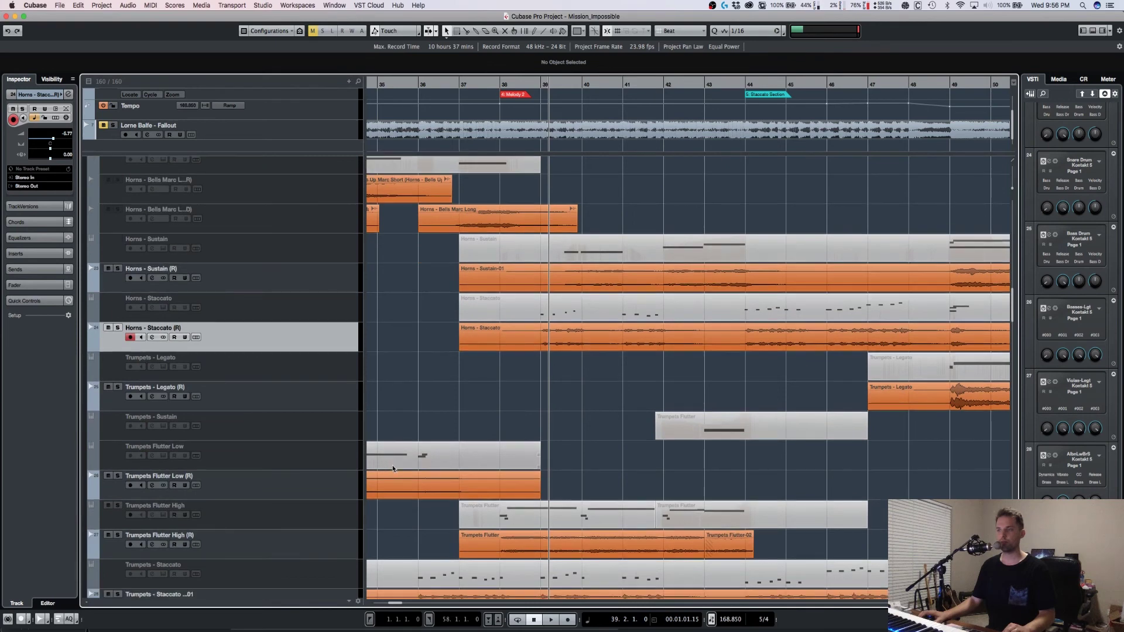
{"action": "scroll", "coordinate": [412, 468], "scroll_direction": "down", "scroll_amount": 5}
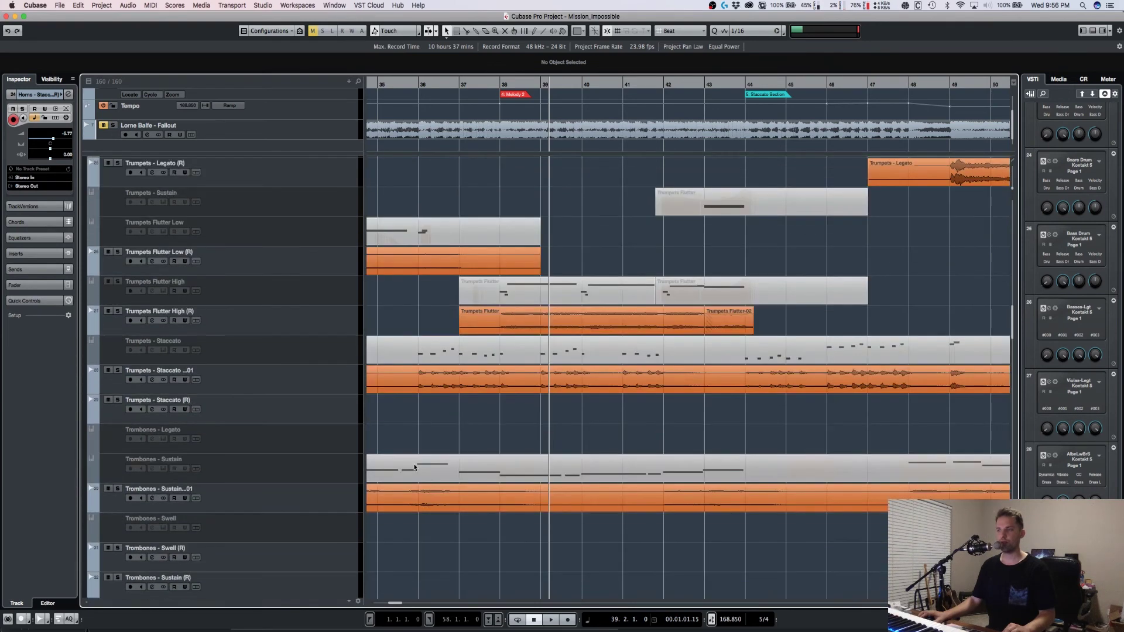
{"action": "scroll", "coordinate": [414, 467], "scroll_direction": "up", "scroll_amount": 11}
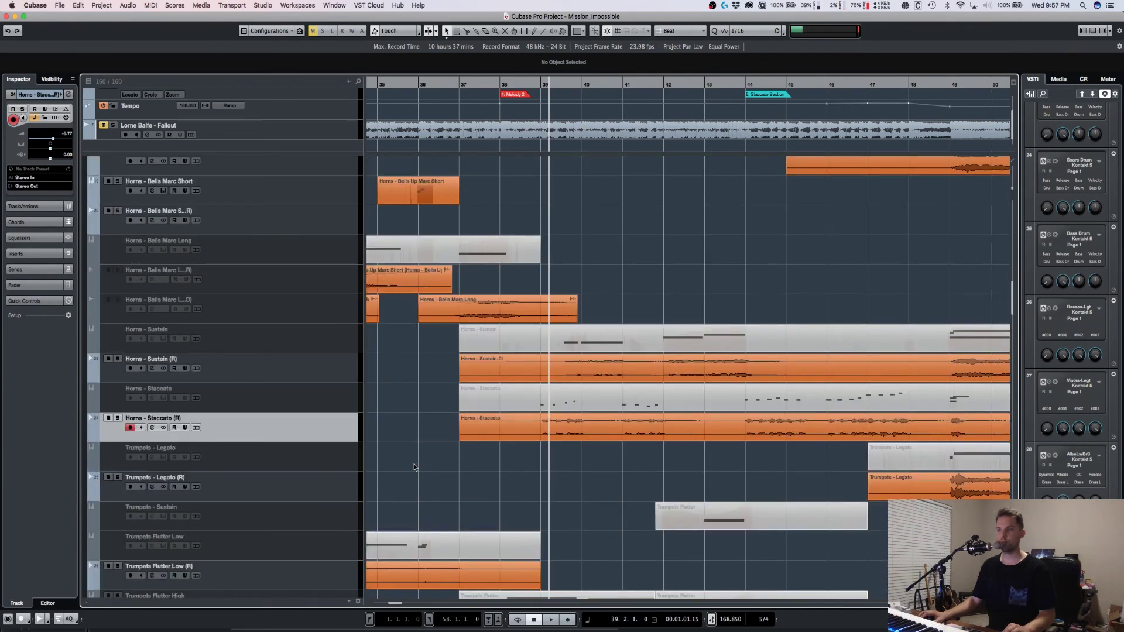
{"action": "scroll", "coordinate": [414, 466], "scroll_direction": "up", "scroll_amount": 4}
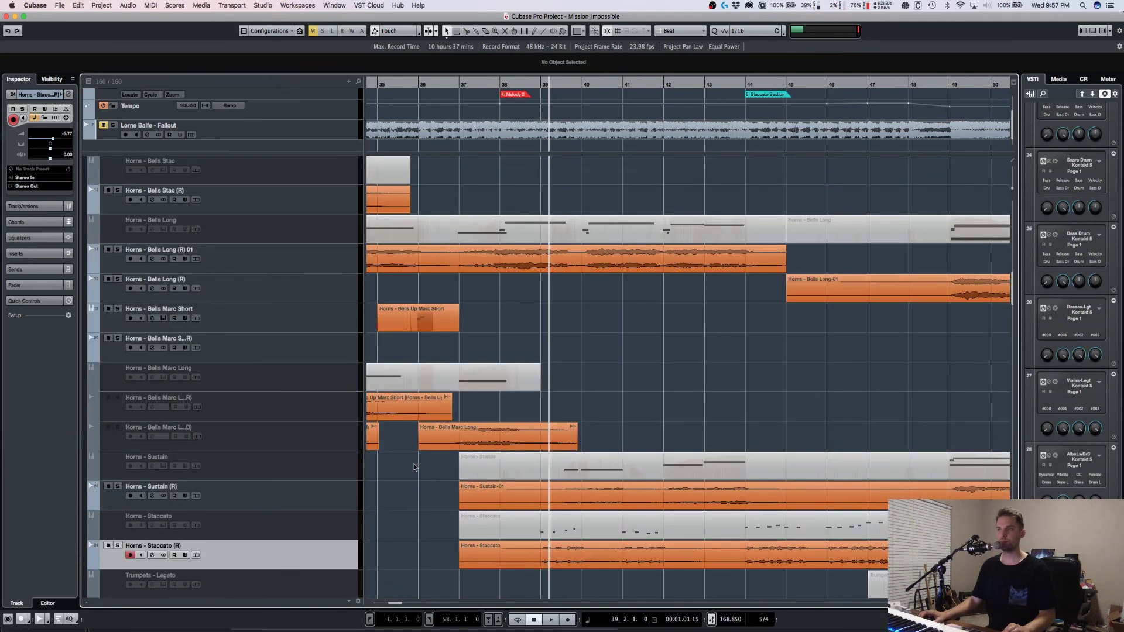
{"action": "left_click", "coordinate": [491, 83]}
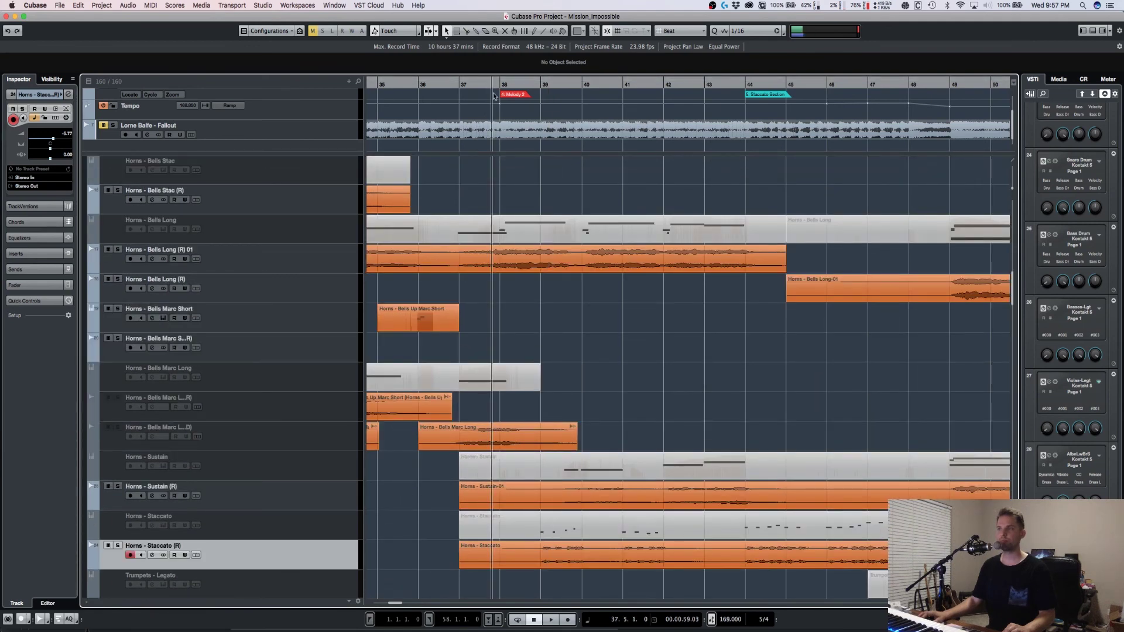
{"action": "left_click", "coordinate": [280, 264]}
{"action": "key", "text": "s"}
{"action": "key", "text": "space"}
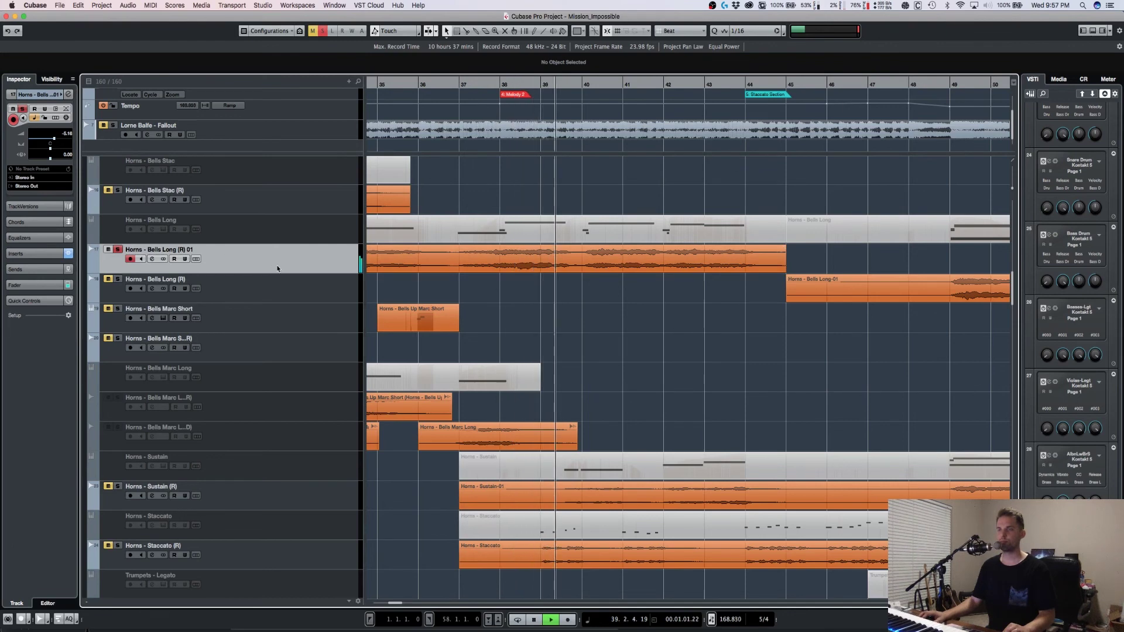
Step: Switch the solo from the single horn track to the whole Brass folder during playback, clear it, and stop in bar 45
{"action": "key", "text": "s"}
{"action": "scroll", "coordinate": [222, 281], "scroll_direction": "up", "scroll_amount": 3}
{"action": "key", "text": "s"}
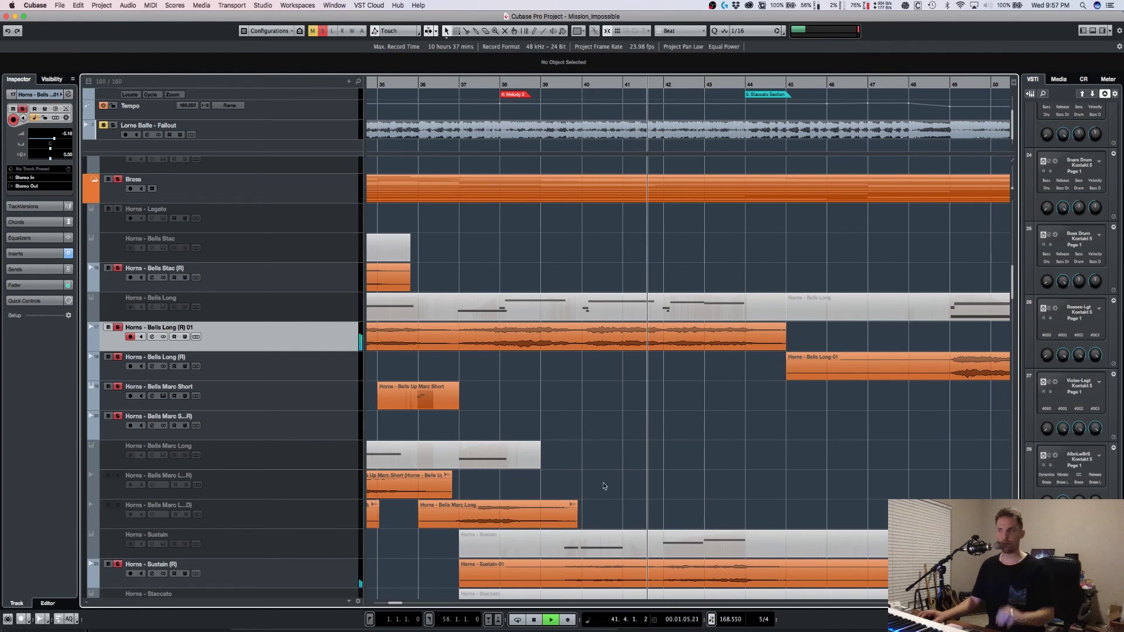
{"action": "left_click", "coordinate": [118, 180]}
{"action": "key", "text": "space"}
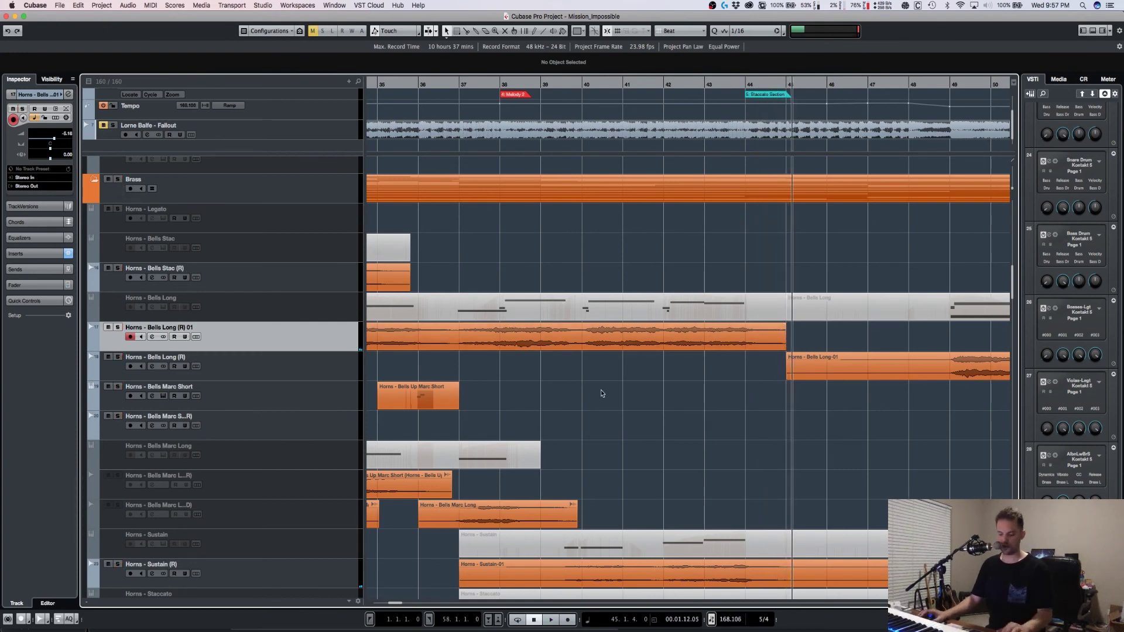
Step: Review the low brass parts, selecting the rendered Trombones - Sustain, Albion Low Brass and Albion Low Long Nasty tracks in turn
{"action": "key", "text": "g"}
{"action": "scroll", "coordinate": [615, 397], "scroll_direction": "down", "scroll_amount": 3}
{"action": "scroll", "coordinate": [645, 423], "scroll_direction": "down", "scroll_amount": 10}
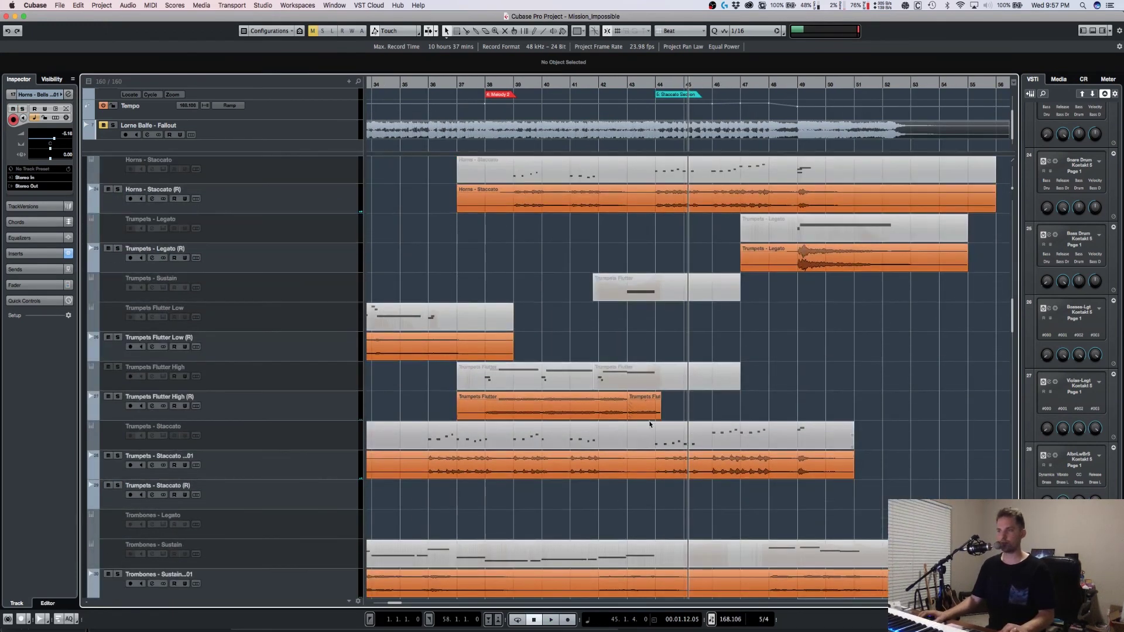
{"action": "scroll", "coordinate": [643, 436], "scroll_direction": "down", "scroll_amount": 4}
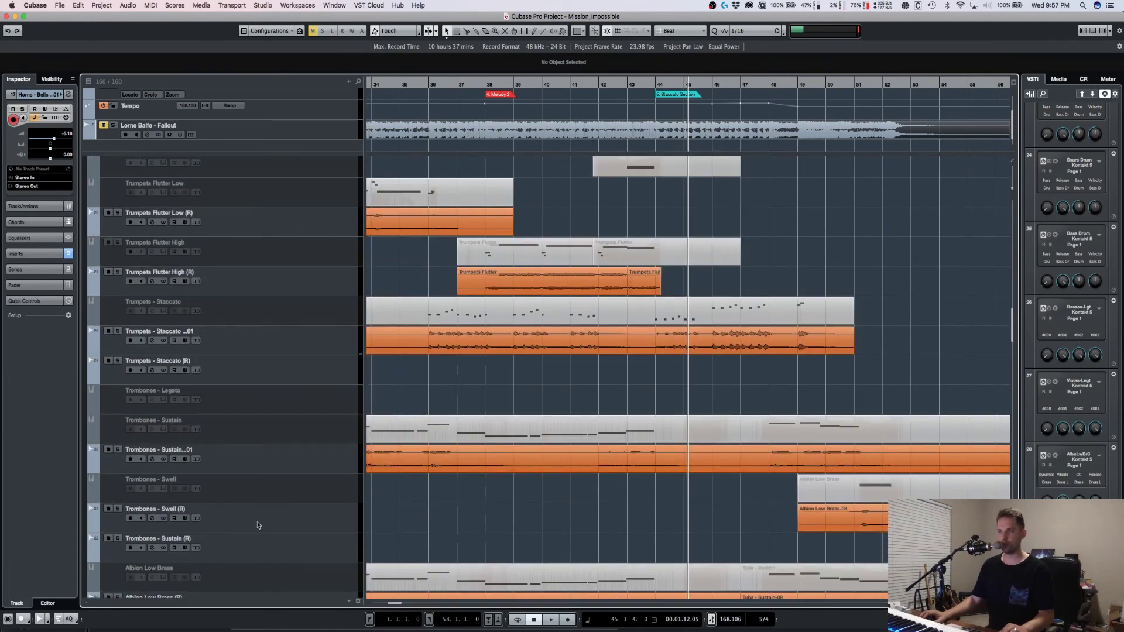
{"action": "left_click", "coordinate": [303, 464]}
{"action": "scroll", "coordinate": [557, 530], "scroll_direction": "down", "scroll_amount": 5}
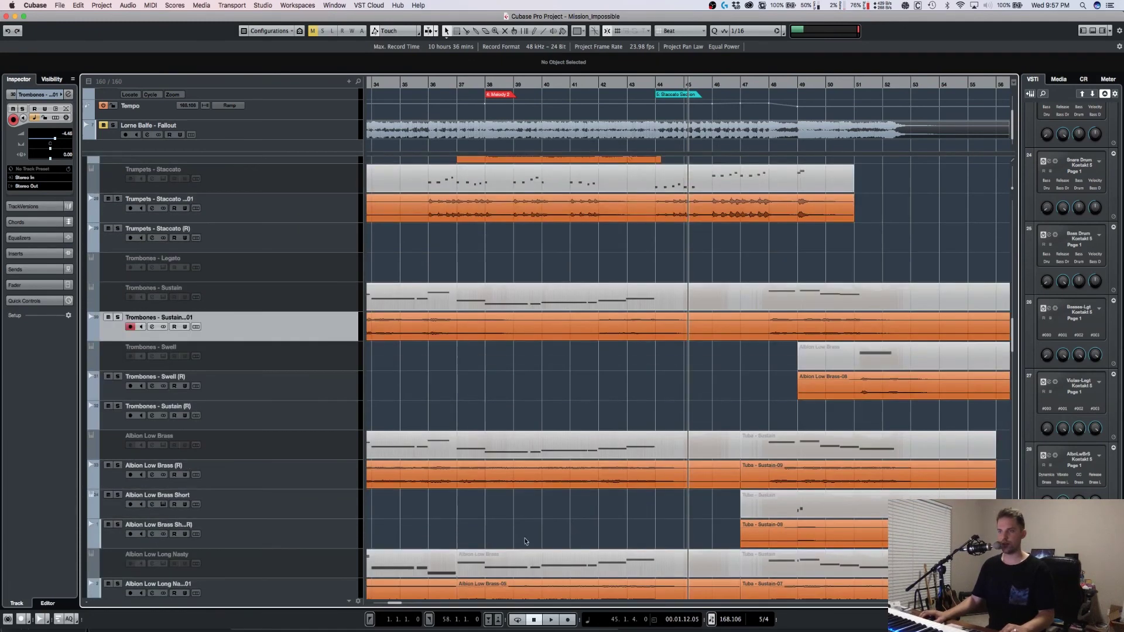
{"action": "left_click", "coordinate": [272, 479]}
{"action": "scroll", "coordinate": [276, 486], "scroll_direction": "down", "scroll_amount": 4}
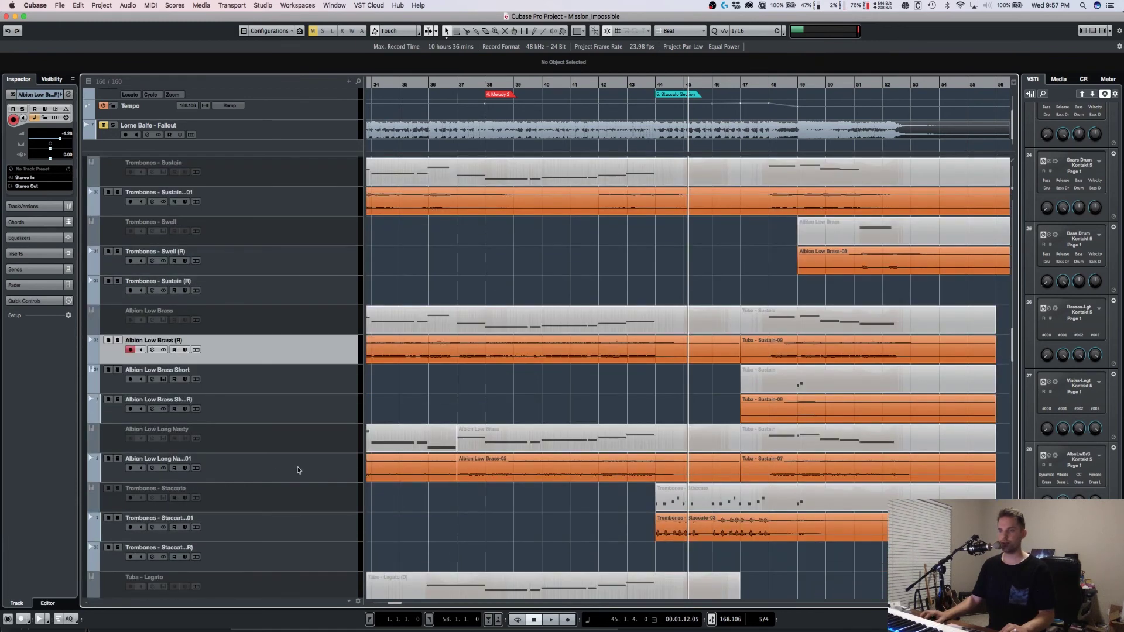
{"action": "left_click", "coordinate": [299, 470]}
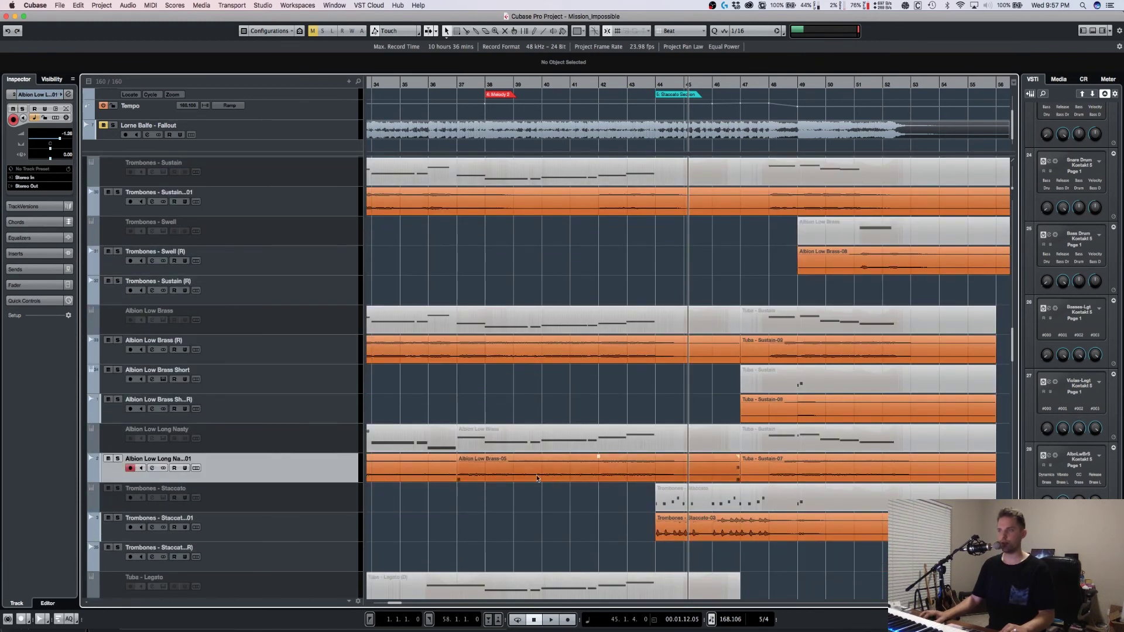
{"action": "key", "text": "g"}
{"action": "key", "text": "g"}
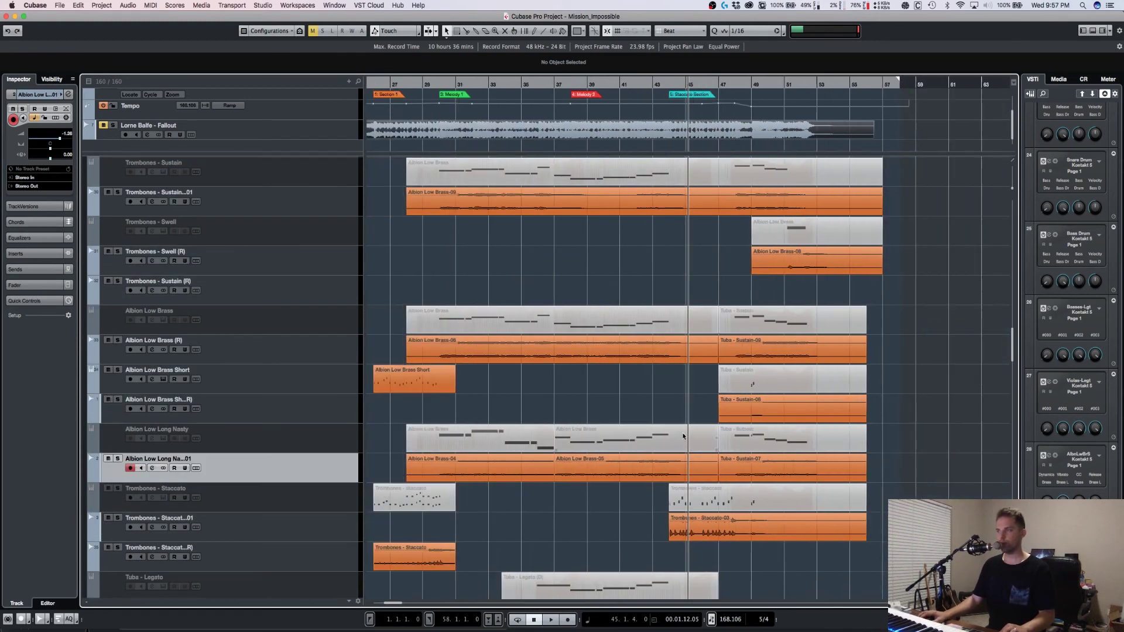
Step: Play the full arrangement from just before the Staccato Section marker at bar 44
{"action": "scroll", "coordinate": [788, 383], "scroll_direction": "up", "scroll_amount": 7}
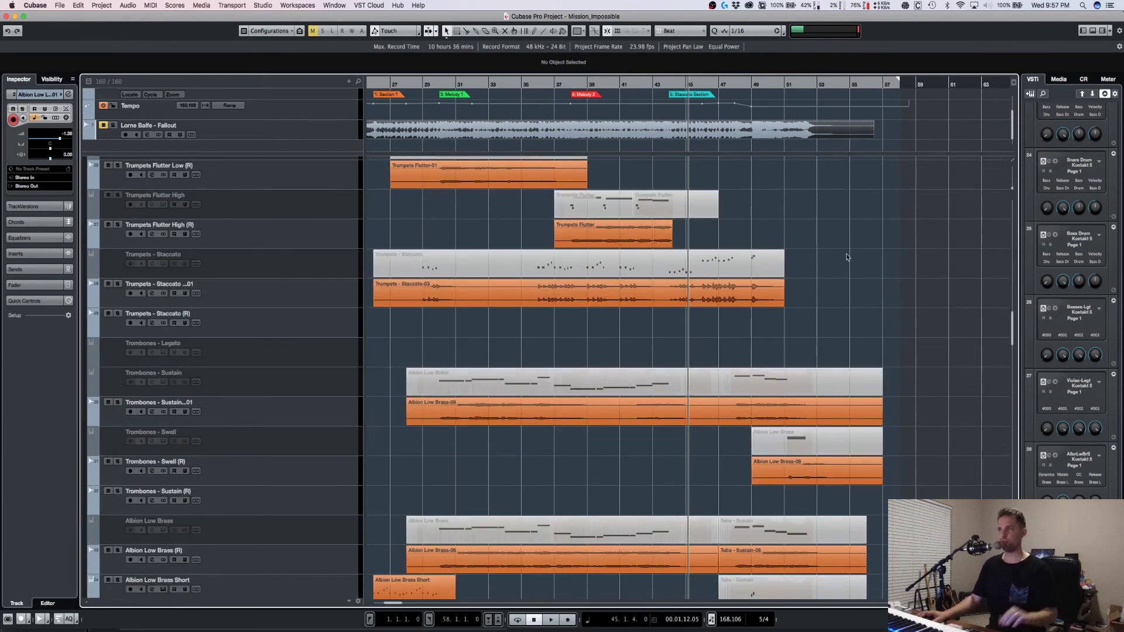
{"action": "key", "text": "h"}
{"action": "key", "text": "h"}
{"action": "key", "text": "h"}
{"action": "key", "text": "h"}
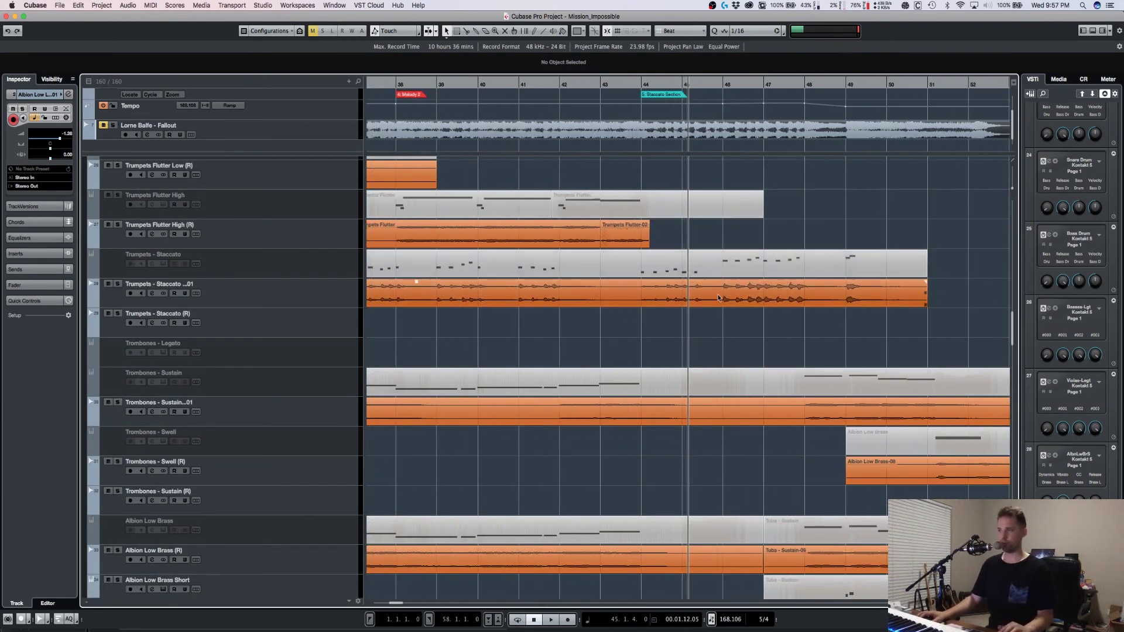
{"action": "left_click", "coordinate": [636, 86]}
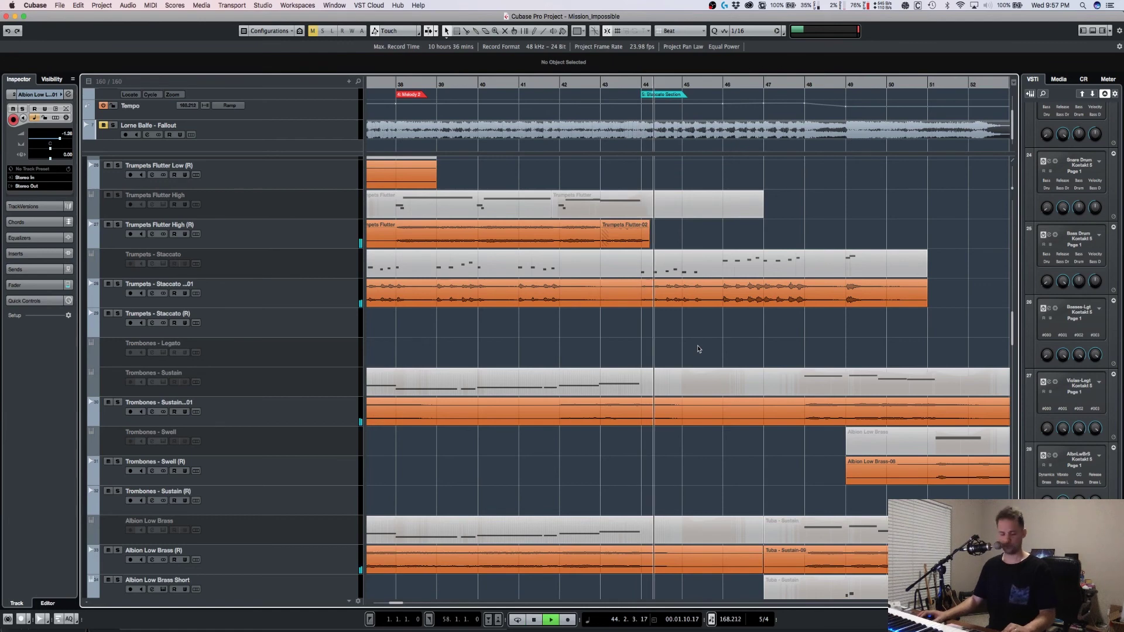
Step: Follow the horn, trumpet, trombone and tuba parts through the Staccato Section to the ending, and stop playback in bar 53
{"action": "scroll", "coordinate": [708, 346], "scroll_direction": "down", "scroll_amount": 2}
{"action": "scroll", "coordinate": [810, 323], "scroll_direction": "up", "scroll_amount": 5}
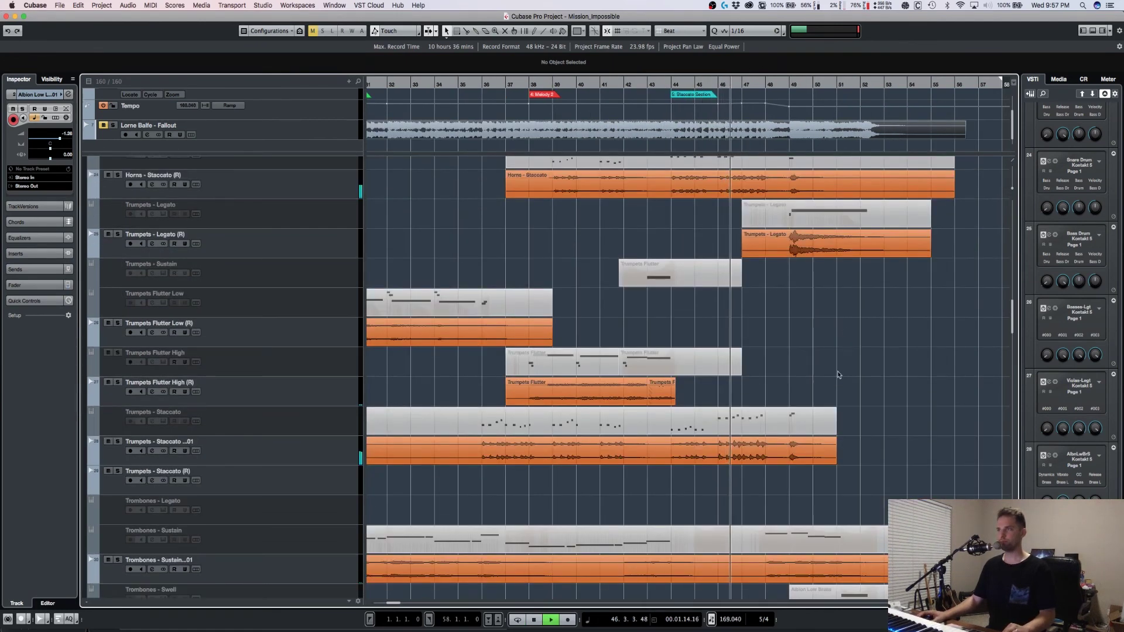
{"action": "scroll", "coordinate": [838, 382], "scroll_direction": "up", "scroll_amount": 4}
{"action": "scroll", "coordinate": [841, 411], "scroll_direction": "up", "scroll_amount": 3}
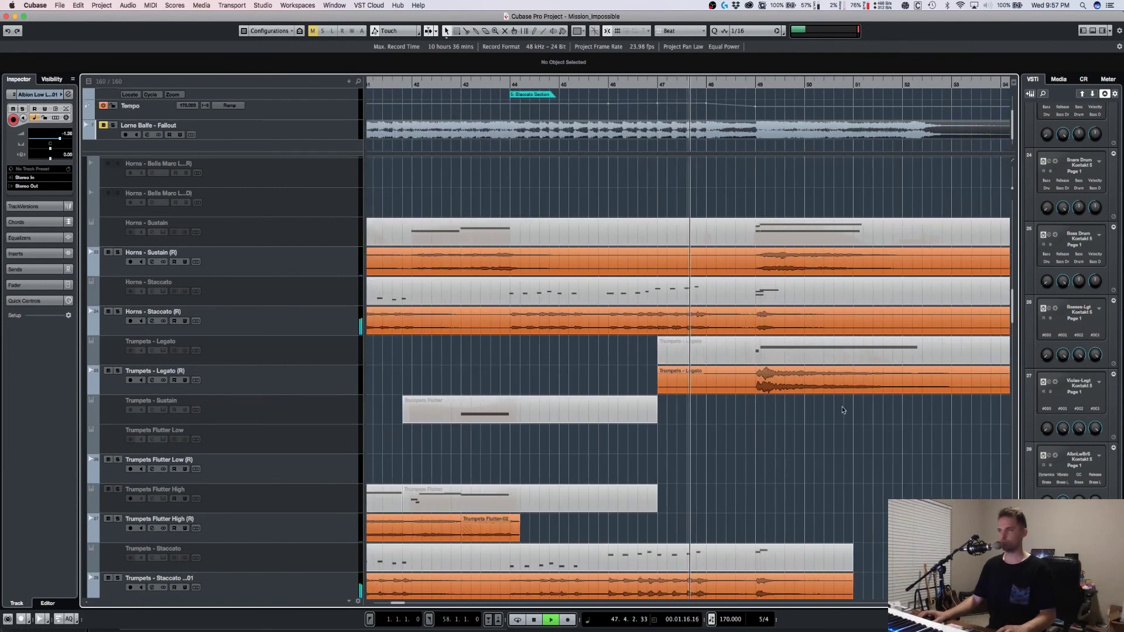
{"action": "scroll", "coordinate": [835, 466], "scroll_direction": "down", "scroll_amount": 5}
{"action": "scroll", "coordinate": [836, 467], "scroll_direction": "down", "scroll_amount": 6}
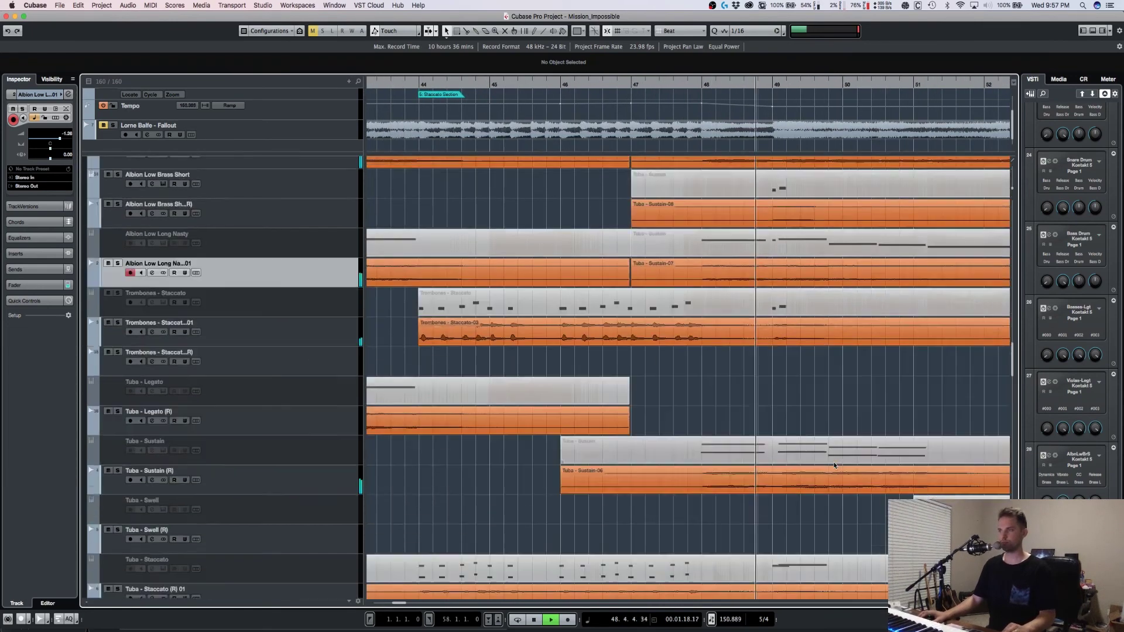
{"action": "scroll", "coordinate": [835, 466], "scroll_direction": "down", "scroll_amount": 2}
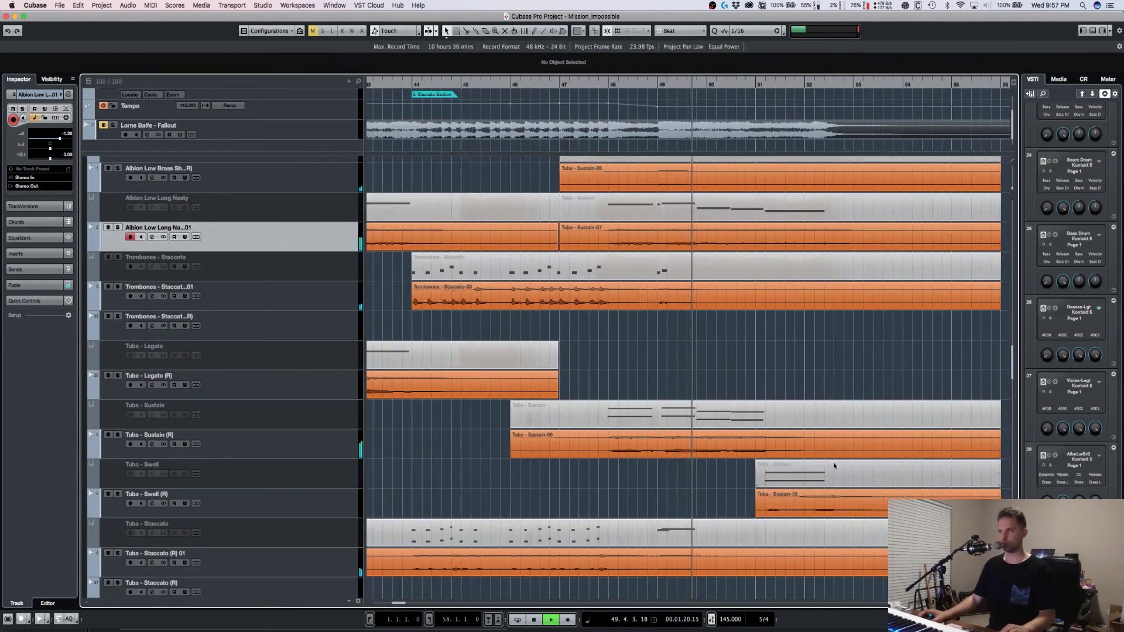
{"action": "scroll", "coordinate": [813, 458], "scroll_direction": "up", "scroll_amount": 2}
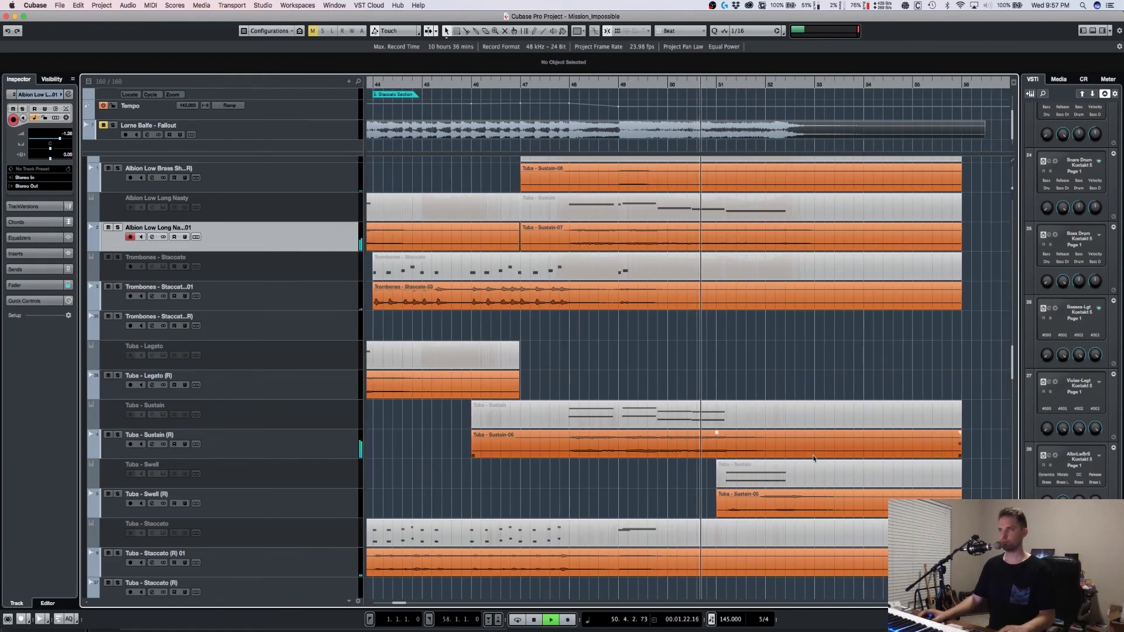
{"action": "scroll", "coordinate": [813, 458], "scroll_direction": "down", "scroll_amount": 4}
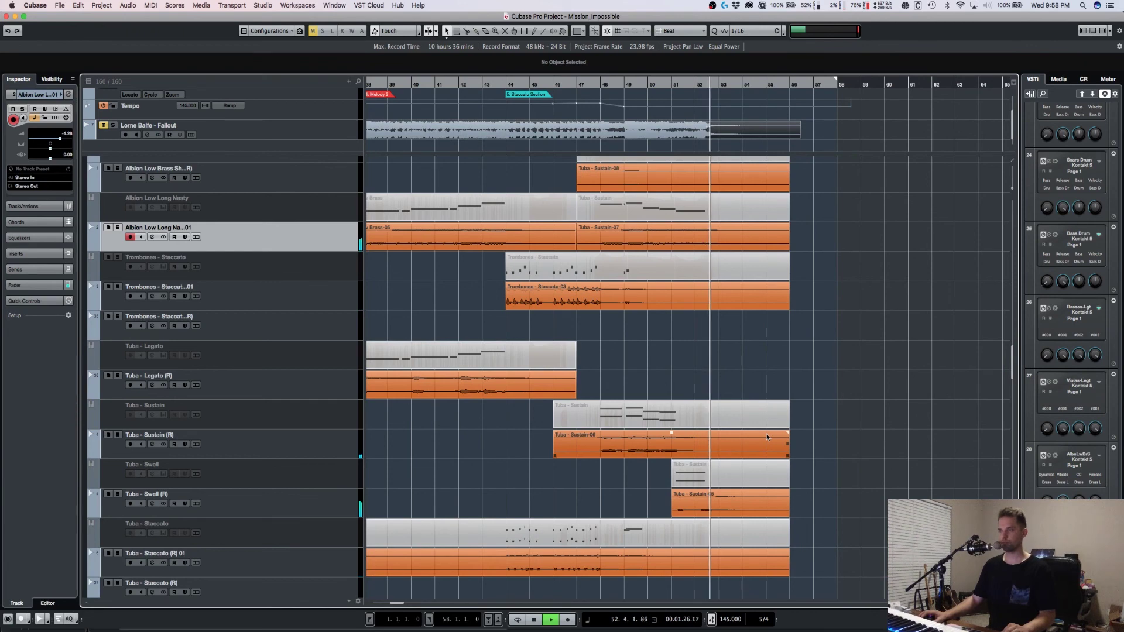
{"action": "key", "text": "space"}
Step: Examine the tuba sustain, swell and staccato parts and place the playback position at bar 51
{"action": "scroll", "coordinate": [582, 442], "scroll_direction": "down", "scroll_amount": 5}
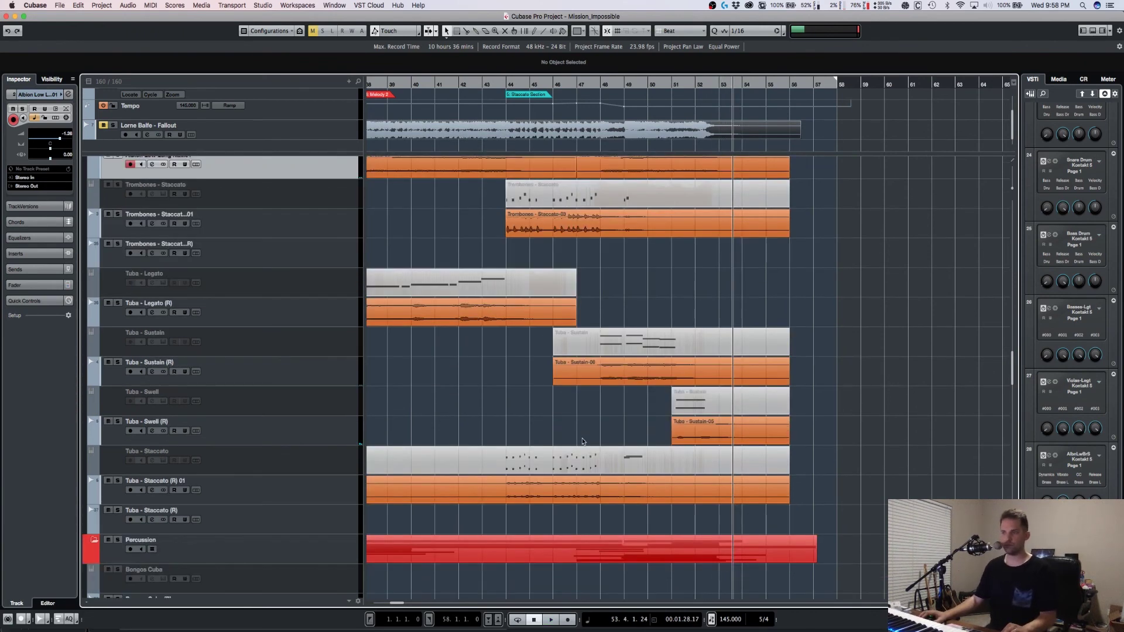
{"action": "scroll", "coordinate": [583, 442], "scroll_direction": "down", "scroll_amount": 8}
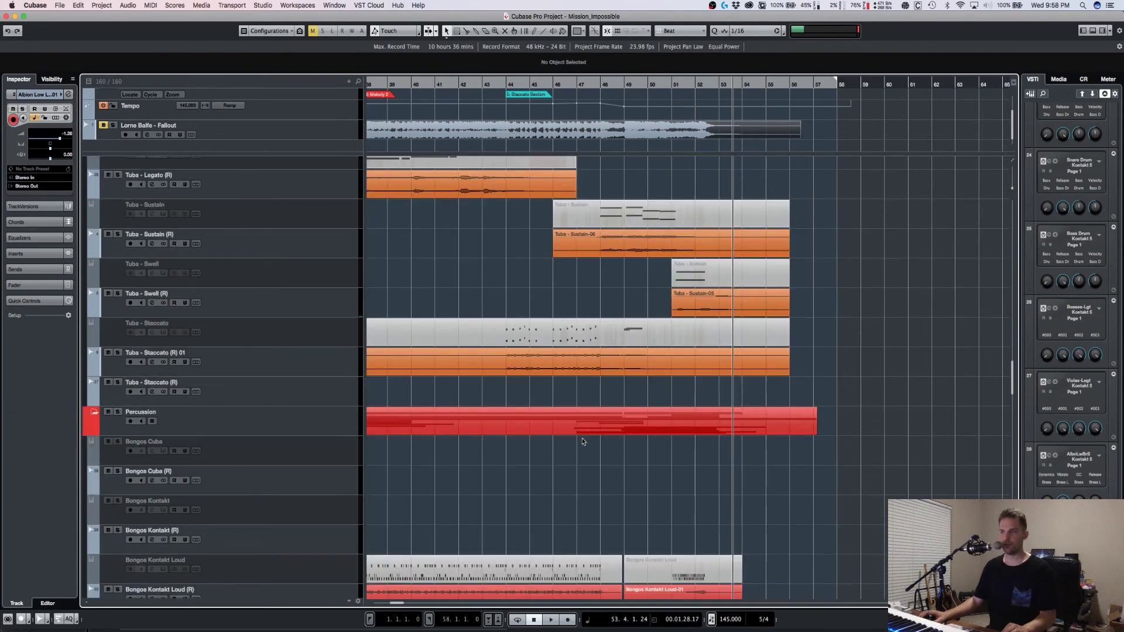
{"action": "scroll", "coordinate": [583, 442], "scroll_direction": "up", "scroll_amount": 7}
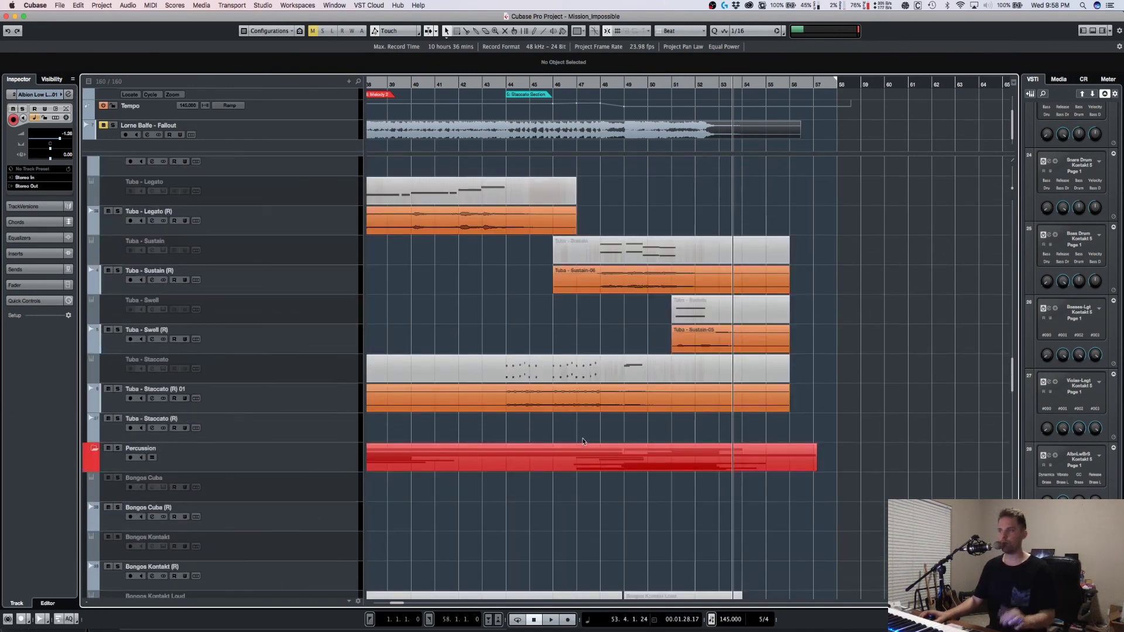
{"action": "left_click", "coordinate": [668, 87]}
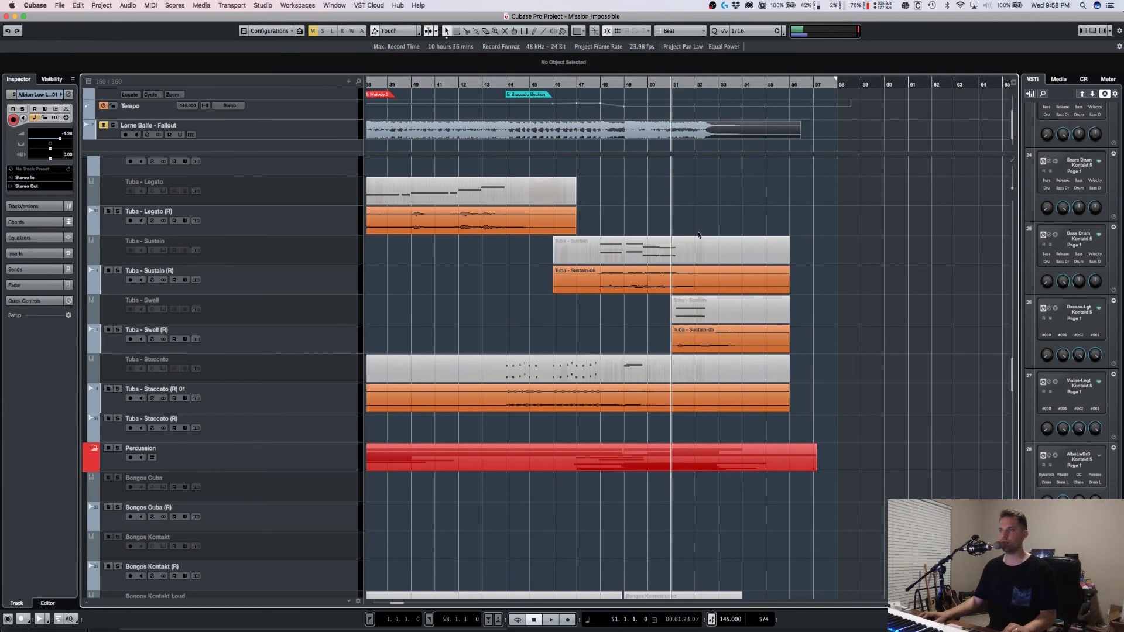
Step: Return to the top of the track list and shrink all track heights for an overview of the woodwinds and brass
{"action": "scroll", "coordinate": [725, 256], "scroll_direction": "up", "scroll_amount": 3}
{"action": "scroll", "coordinate": [725, 255], "scroll_direction": "up", "scroll_amount": 10}
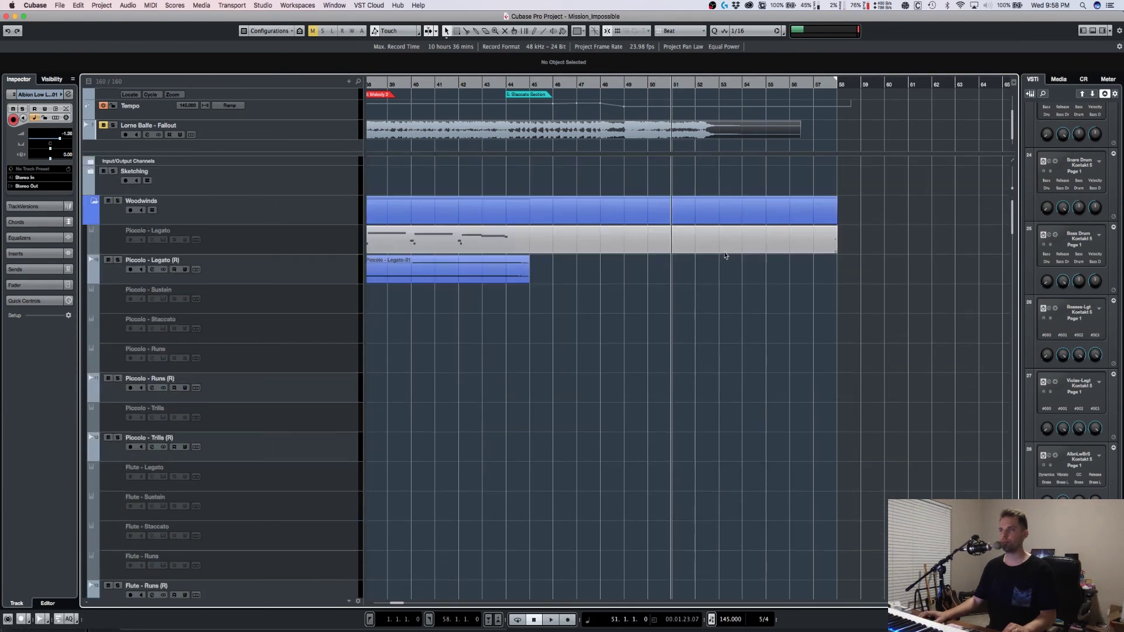
{"action": "key", "text": "shift+g"}
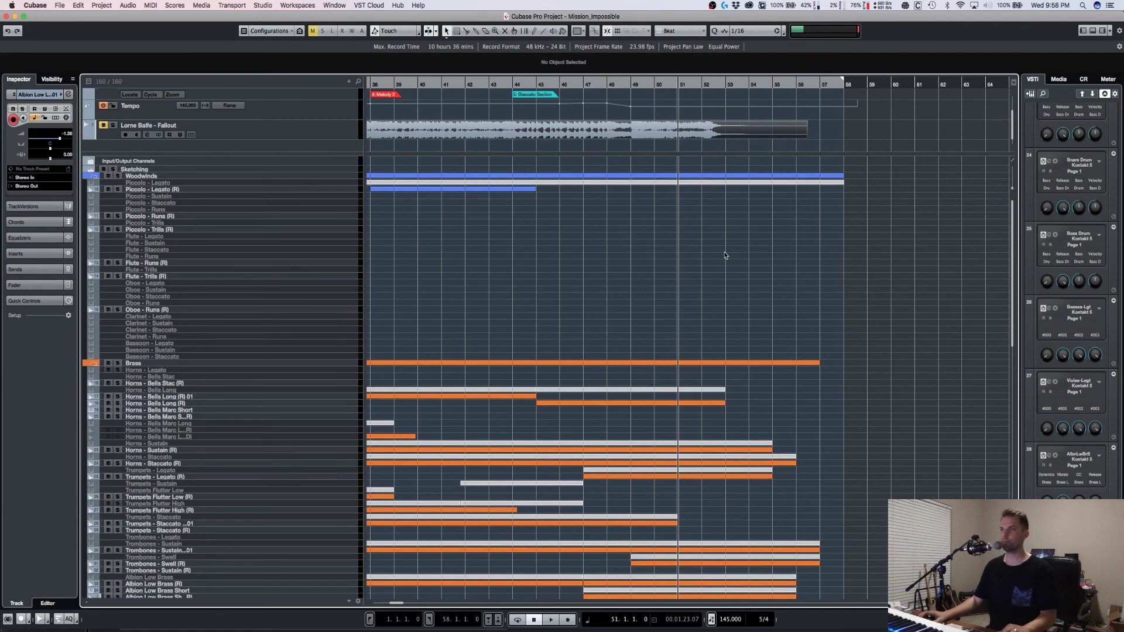
Step: Enlarge the track heights again and place the playback position on the last beat of bar 48
{"action": "key", "text": "shift+h"}
{"action": "key", "text": "shift+h"}
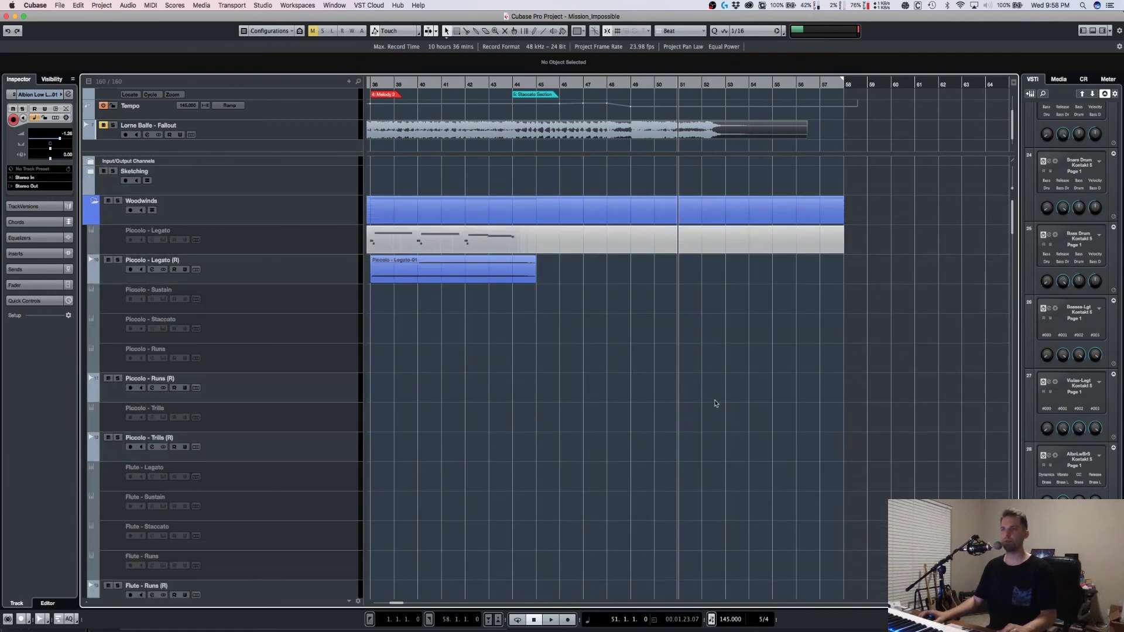
{"action": "scroll", "coordinate": [716, 404], "scroll_direction": "down", "scroll_amount": 3}
{"action": "key", "text": "g"}
{"action": "key", "text": "g"}
{"action": "left_click", "coordinate": [581, 85]}
{"action": "left_click", "coordinate": [656, 342]}
Step: Examine the percussion parts at the ending, from the bongo and Damage tracks down to the timpani, drums, cymbals and triangle
{"action": "scroll", "coordinate": [659, 342], "scroll_direction": "down", "scroll_amount": 10}
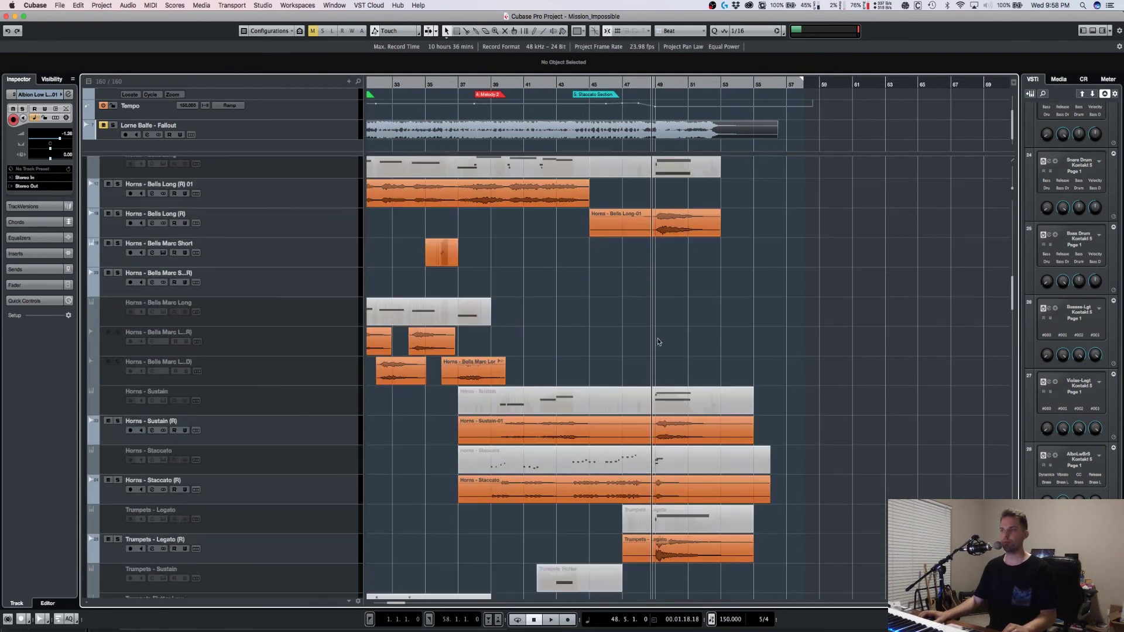
{"action": "scroll", "coordinate": [667, 363], "scroll_direction": "down", "scroll_amount": 15}
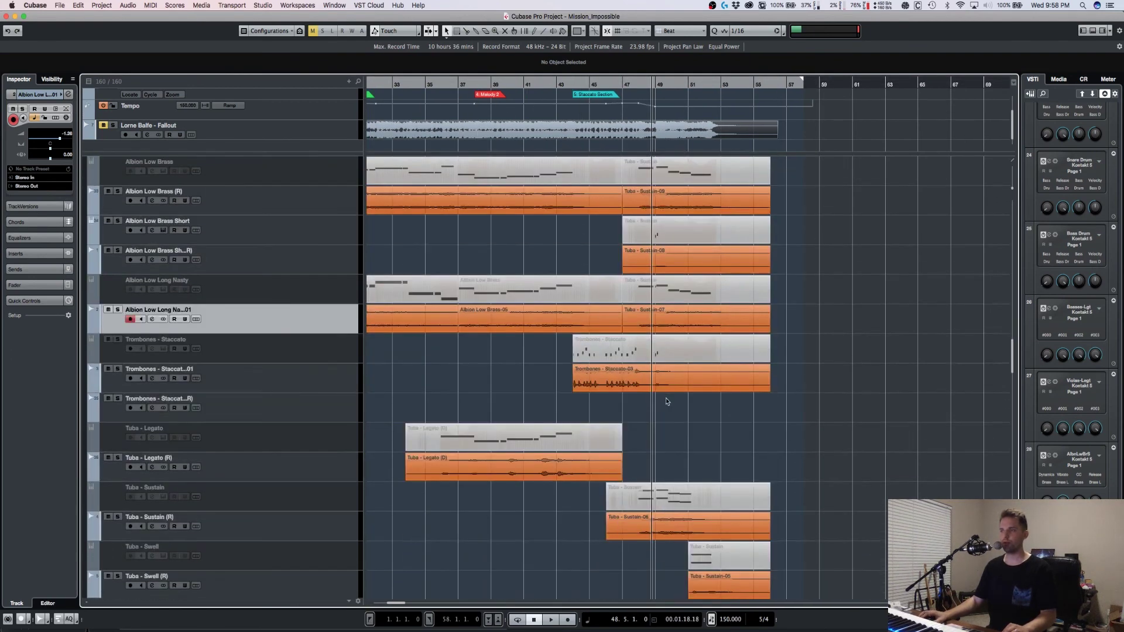
{"action": "scroll", "coordinate": [667, 402], "scroll_direction": "down", "scroll_amount": 10}
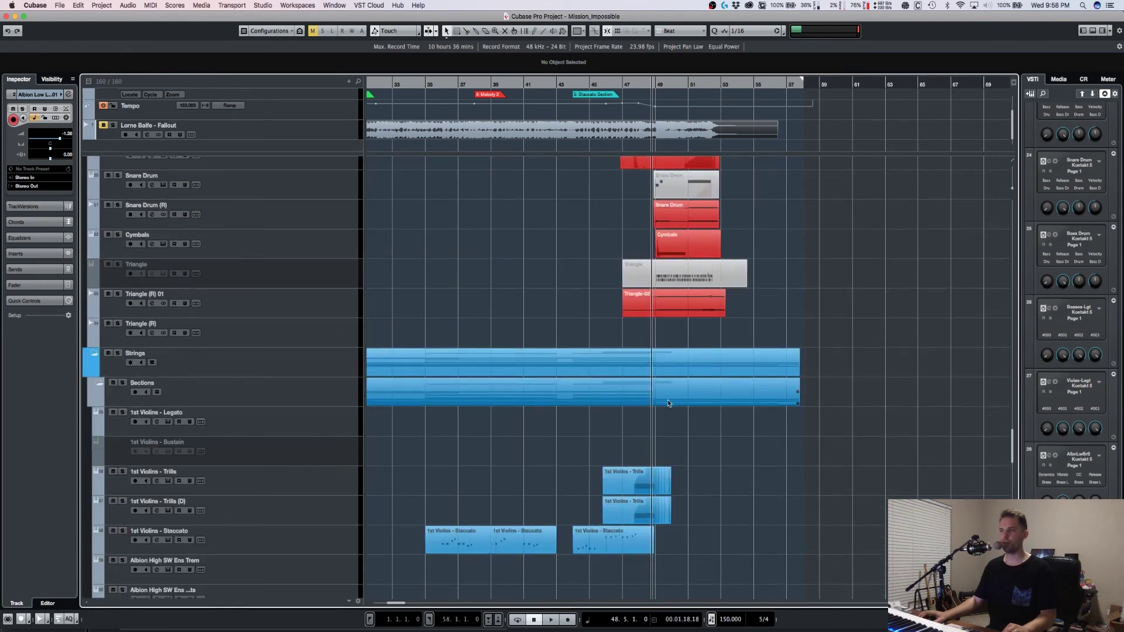
{"action": "scroll", "coordinate": [644, 398], "scroll_direction": "up", "scroll_amount": 10}
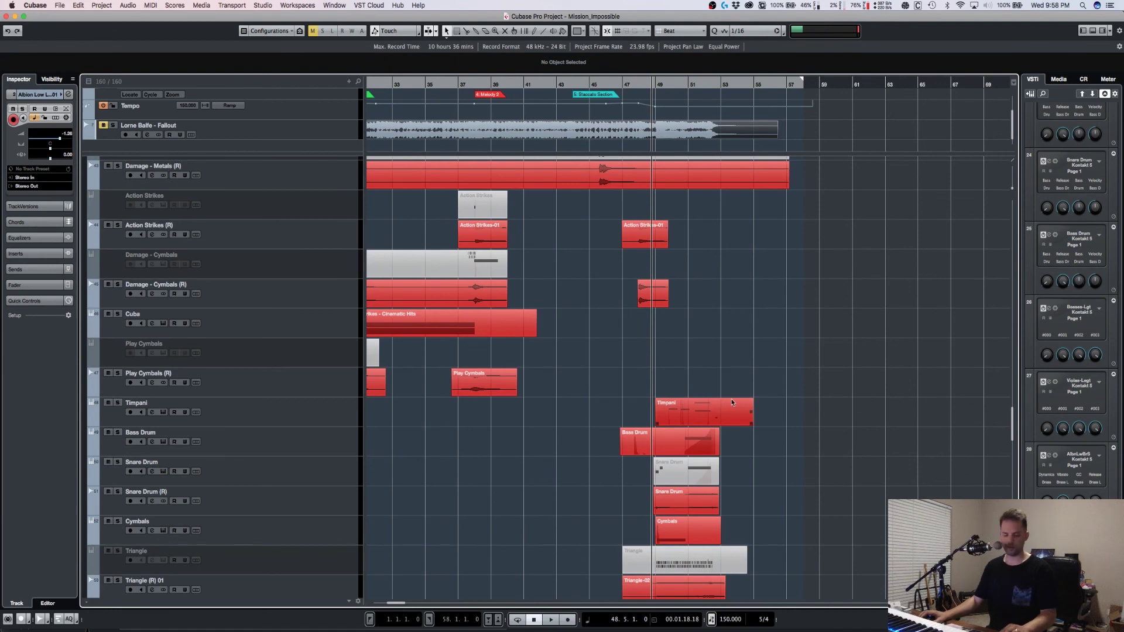
{"action": "scroll", "coordinate": [703, 417], "scroll_direction": "down", "scroll_amount": 3}
{"action": "scroll", "coordinate": [710, 452], "scroll_direction": "up", "scroll_amount": 3}
{"action": "scroll", "coordinate": [711, 452], "scroll_direction": "up", "scroll_amount": 4}
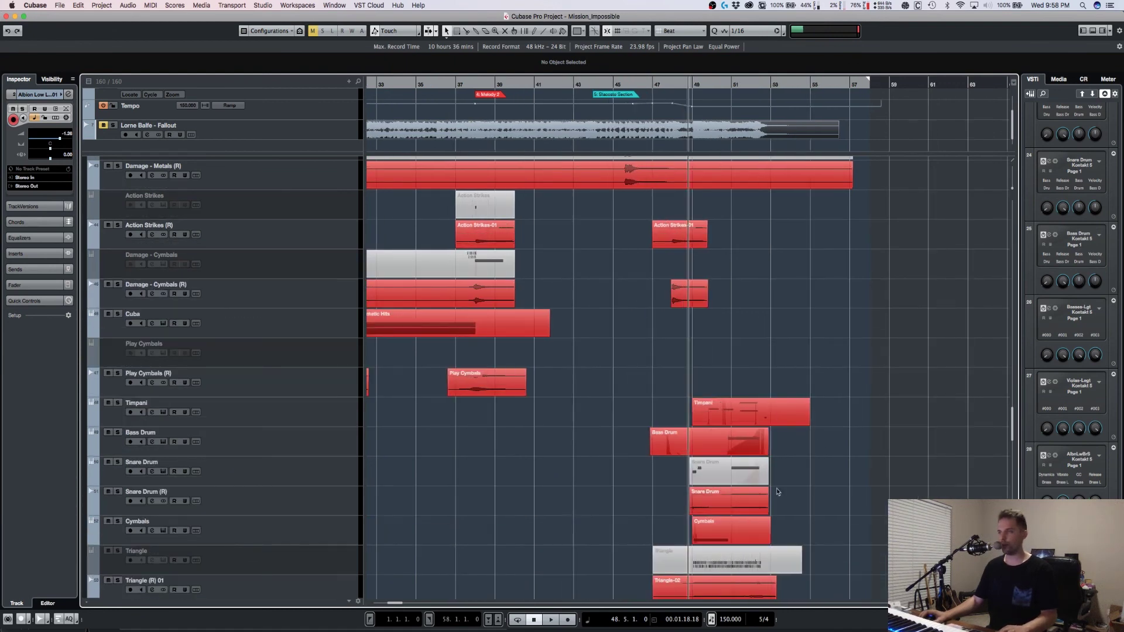
{"action": "scroll", "coordinate": [644, 456], "scroll_direction": "down", "scroll_amount": 2}
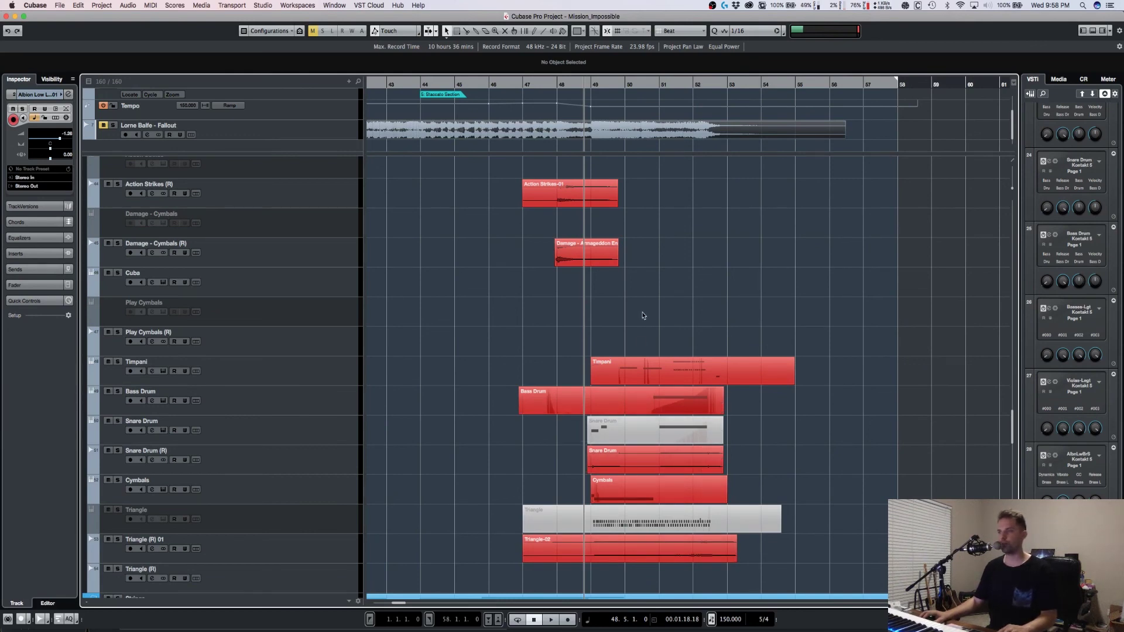
{"action": "scroll", "coordinate": [277, 321], "scroll_direction": "up", "scroll_amount": 3}
{"action": "scroll", "coordinate": [216, 264], "scroll_direction": "up", "scroll_amount": 8}
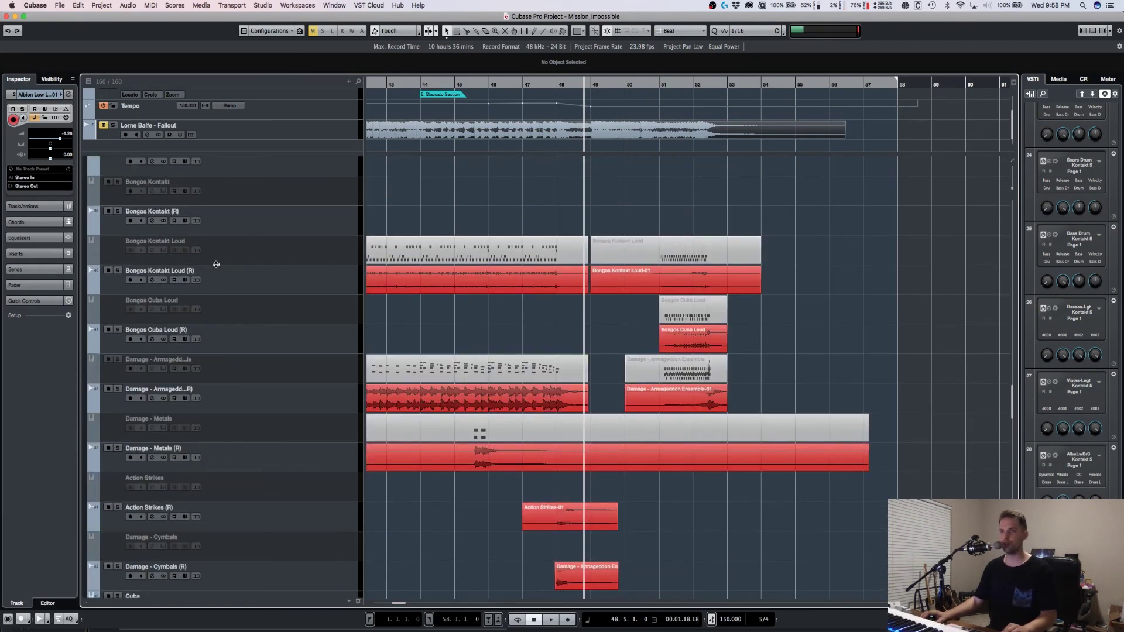
Step: Solo the Percussion folder and start playback from the last beat of bar 48
{"action": "key", "text": "shift+g"}
{"action": "scroll", "coordinate": [277, 289], "scroll_direction": "up", "scroll_amount": 15}
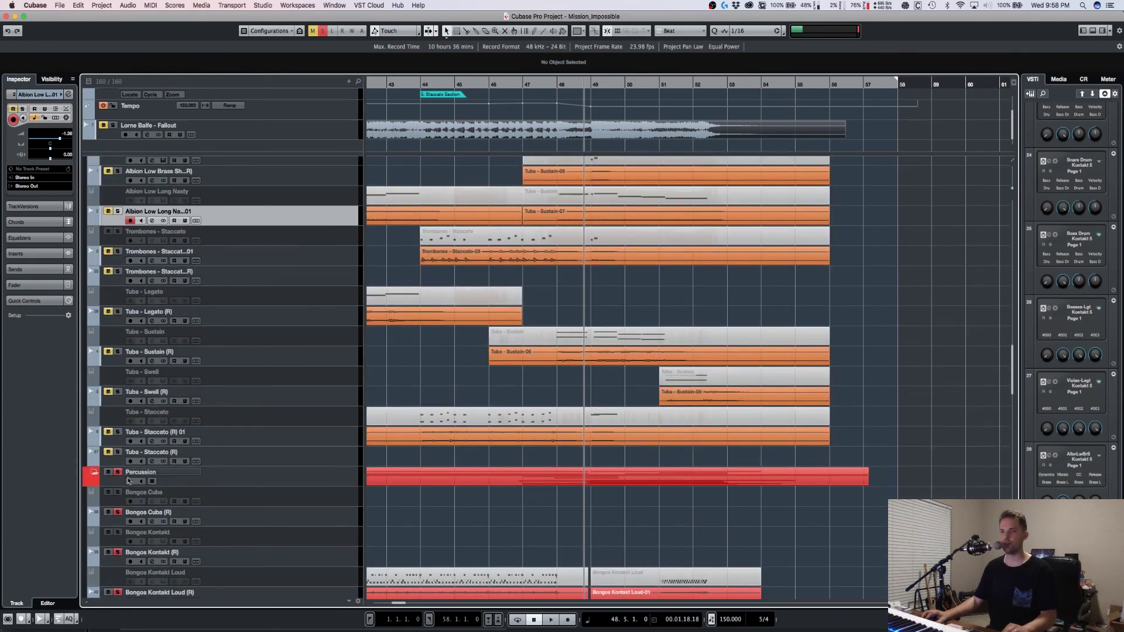
{"action": "key", "text": "space"}
{"action": "scroll", "coordinate": [728, 477], "scroll_direction": "down", "scroll_amount": 10}
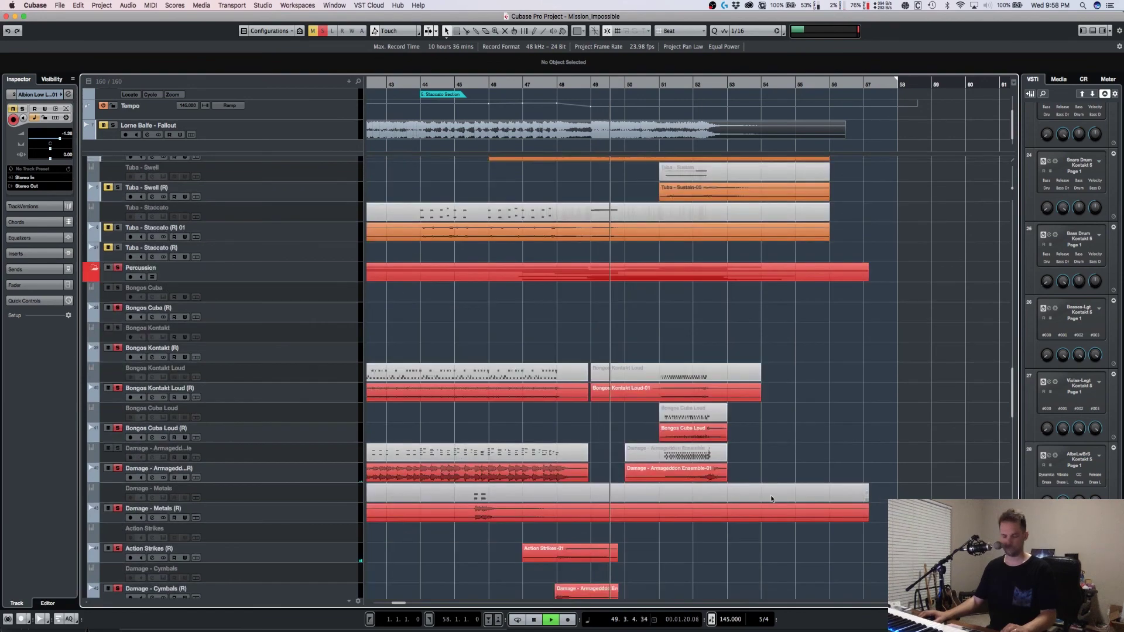
Step: Follow the soloed Damage, timpani, bass drum, snare, cymbal and triangle parts through the ending, and stop playback in bar 53
{"action": "key", "text": "h"}
{"action": "key", "text": "h"}
{"action": "key", "text": "h"}
{"action": "scroll", "coordinate": [744, 497], "scroll_direction": "down", "scroll_amount": 5}
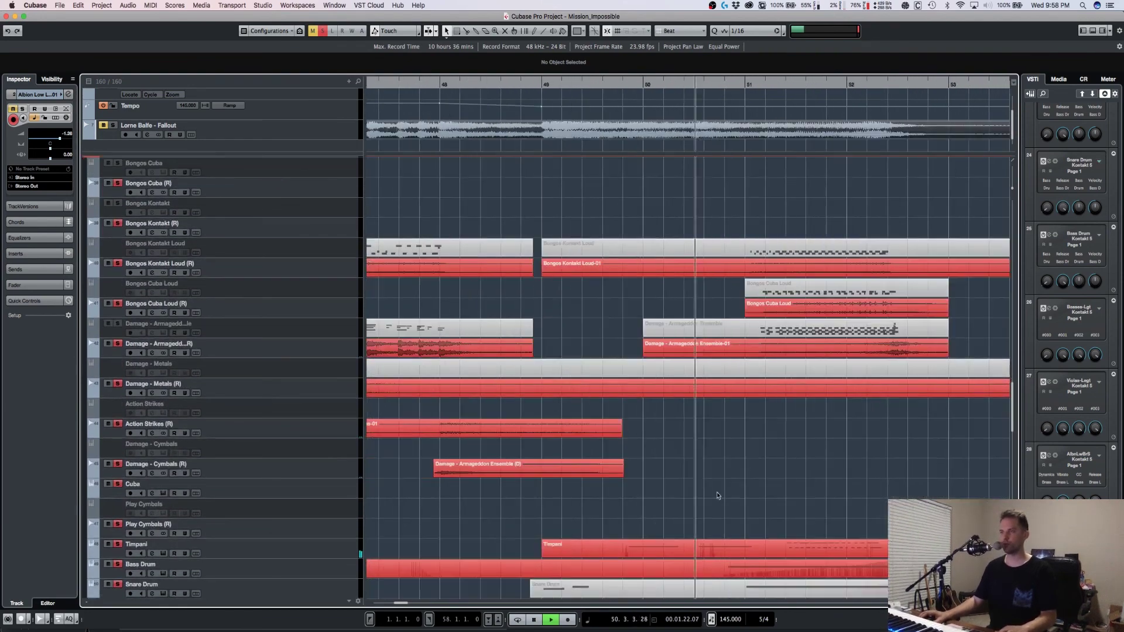
{"action": "scroll", "coordinate": [718, 496], "scroll_direction": "down", "scroll_amount": 8}
{"action": "key", "text": "h"}
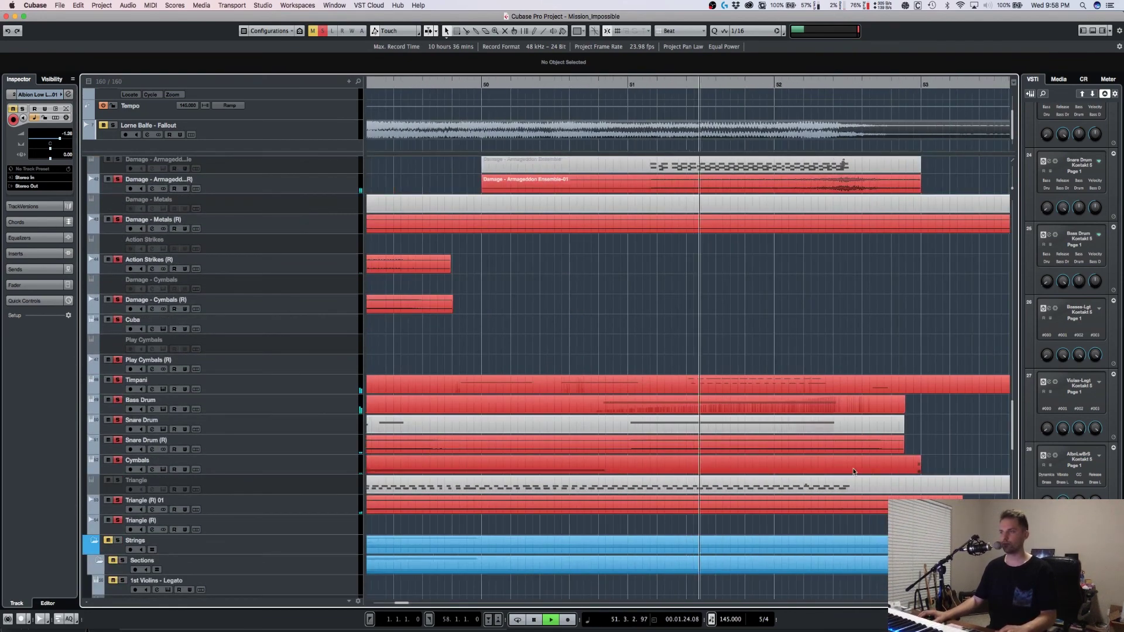
{"action": "key", "text": "h"}
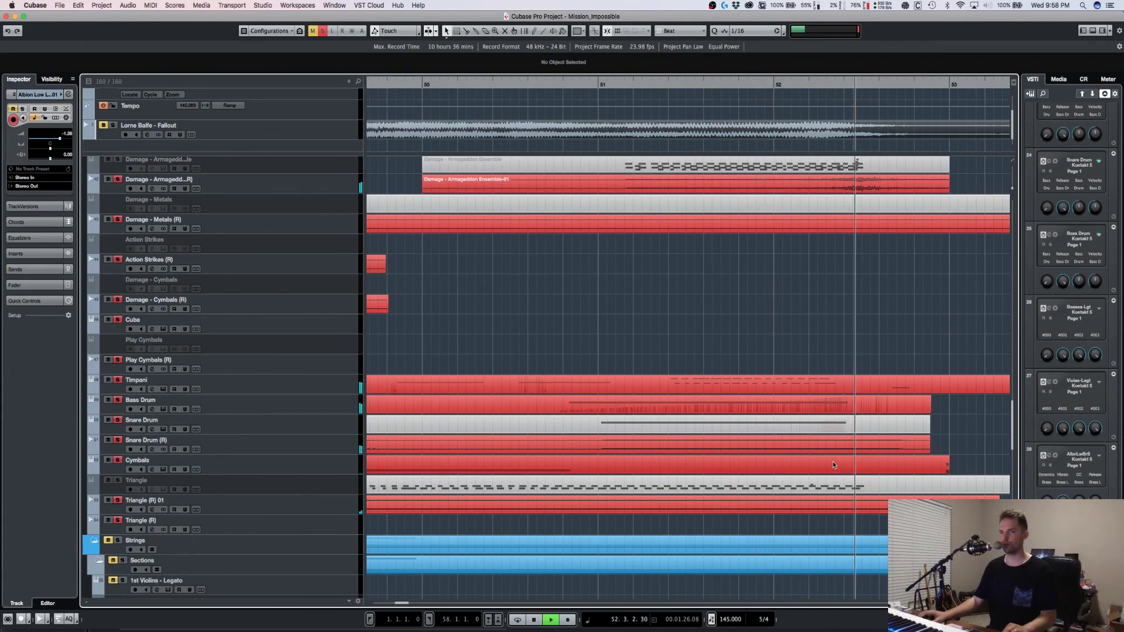
{"action": "scroll", "coordinate": [808, 439], "scroll_direction": "down", "scroll_amount": 1}
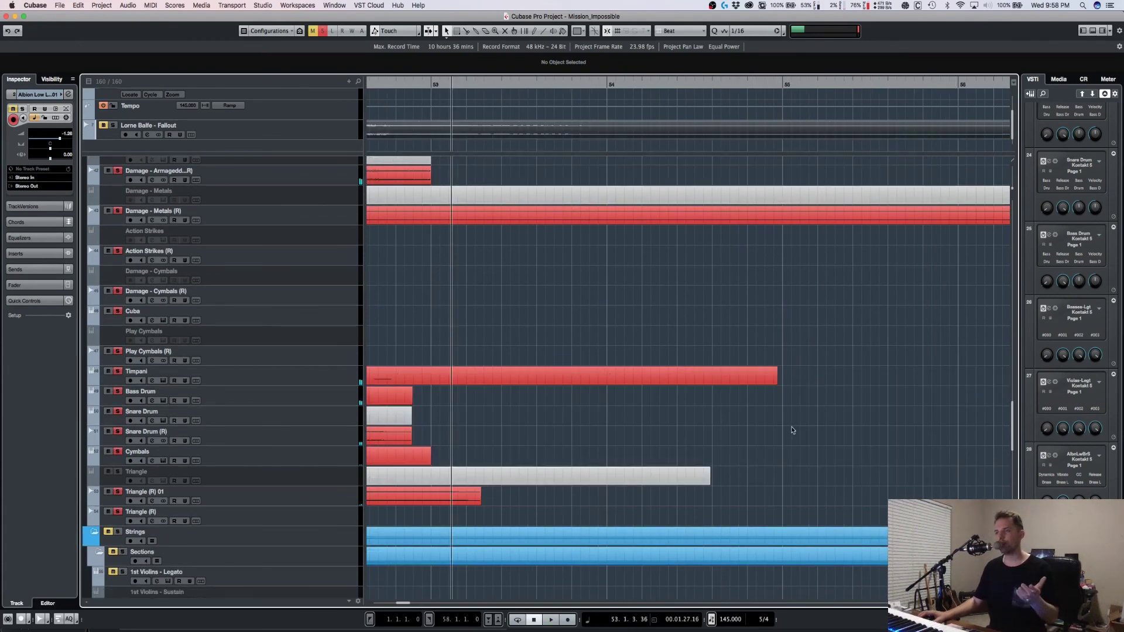
Step: Turn off the Percussion folder's solo and shrink the track heights for an overview of all percussion parts at the ending
{"action": "scroll", "coordinate": [408, 400], "scroll_direction": "up", "scroll_amount": 12}
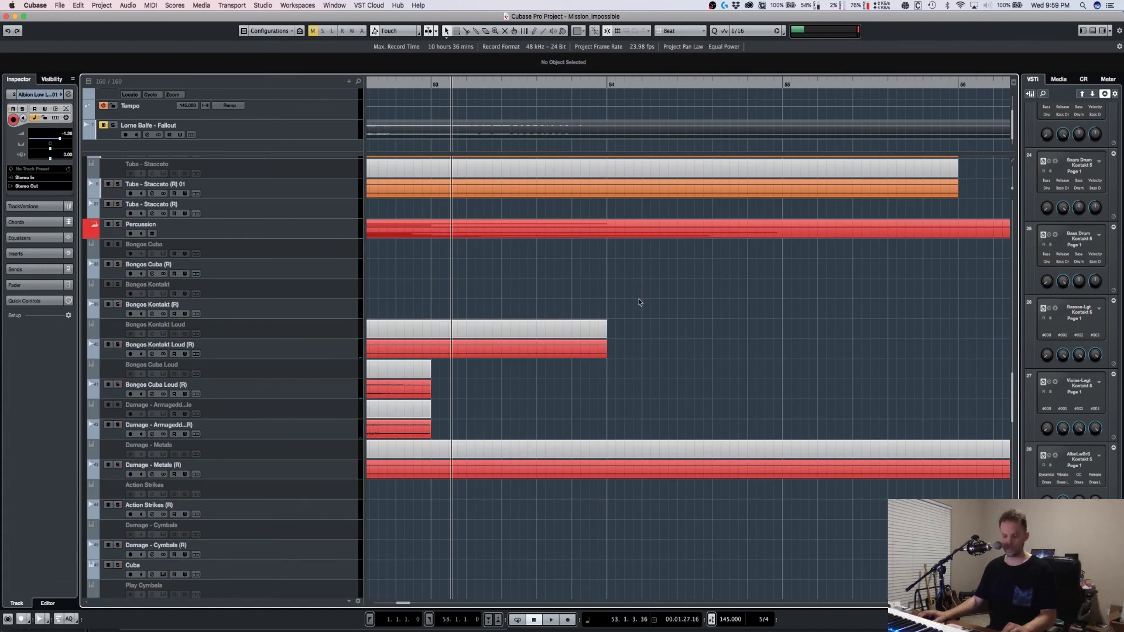
{"action": "key", "text": "g"}
{"action": "key", "text": "g"}
{"action": "key", "text": "g"}
{"action": "key", "text": "g"}
{"action": "key", "text": "g"}
{"action": "key", "text": "g"}
{"action": "key", "text": "g"}
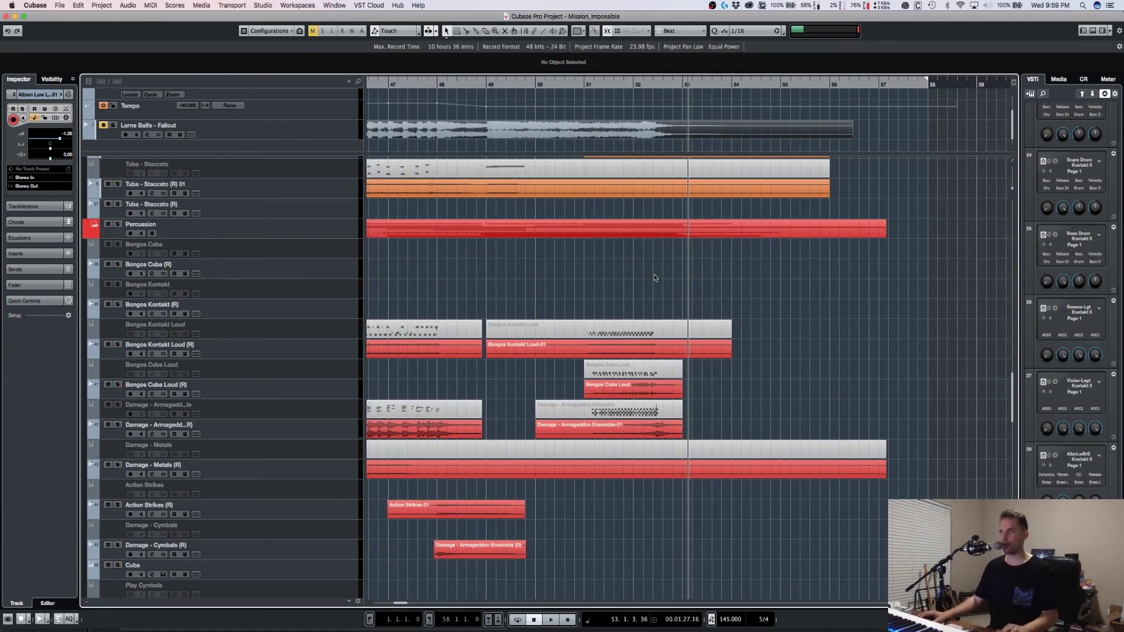
{"action": "key", "text": "shift+g"}
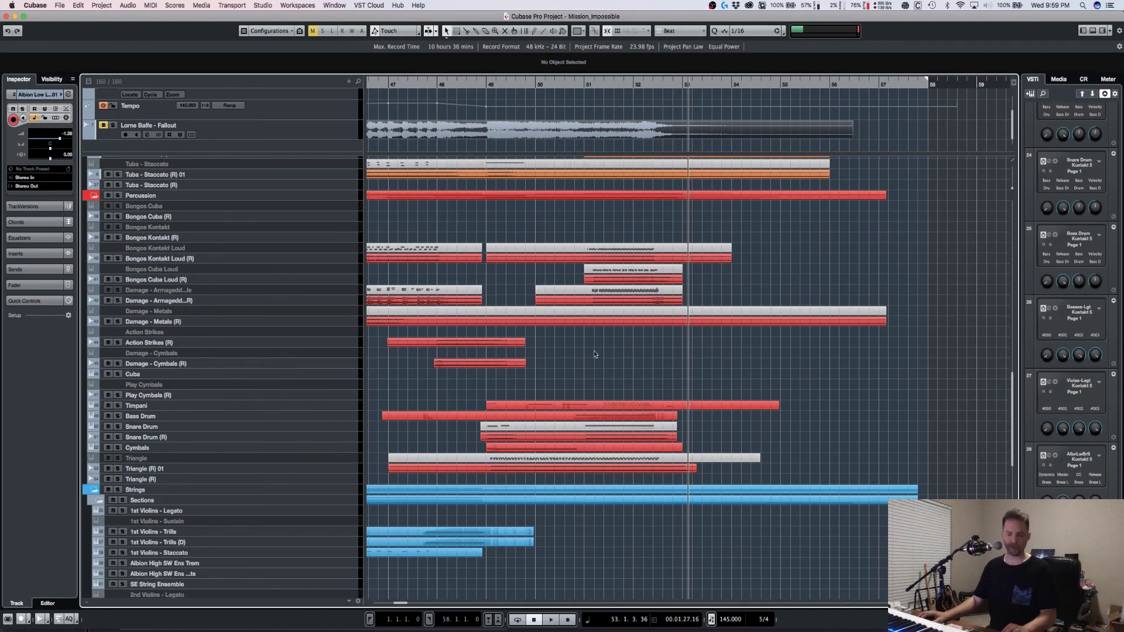
{"action": "key", "text": "shift+g"}
{"action": "key", "text": "shift+h"}
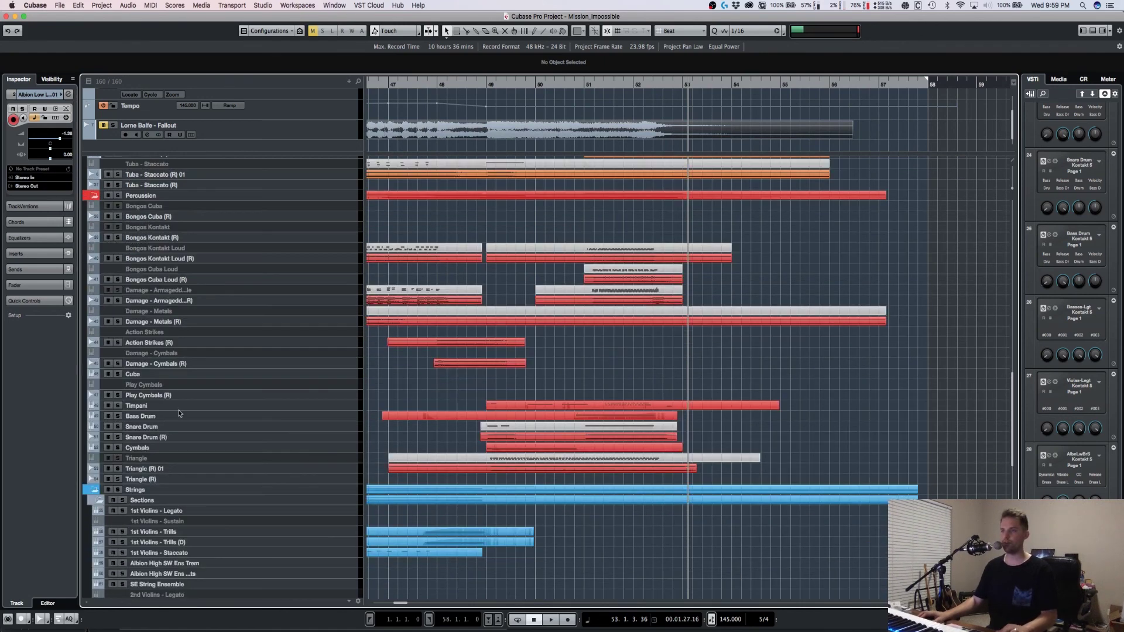